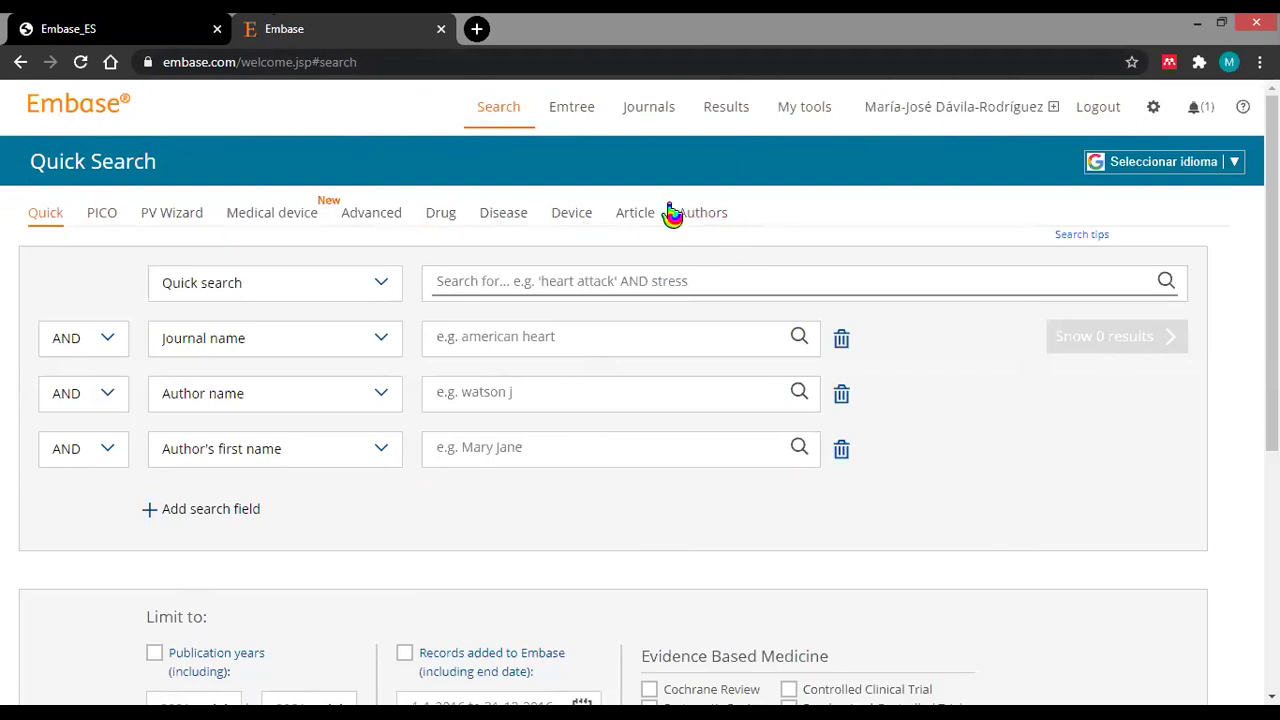
# Check the notifications for the last content update and highlight its date.
pyautogui.click(490, 124)
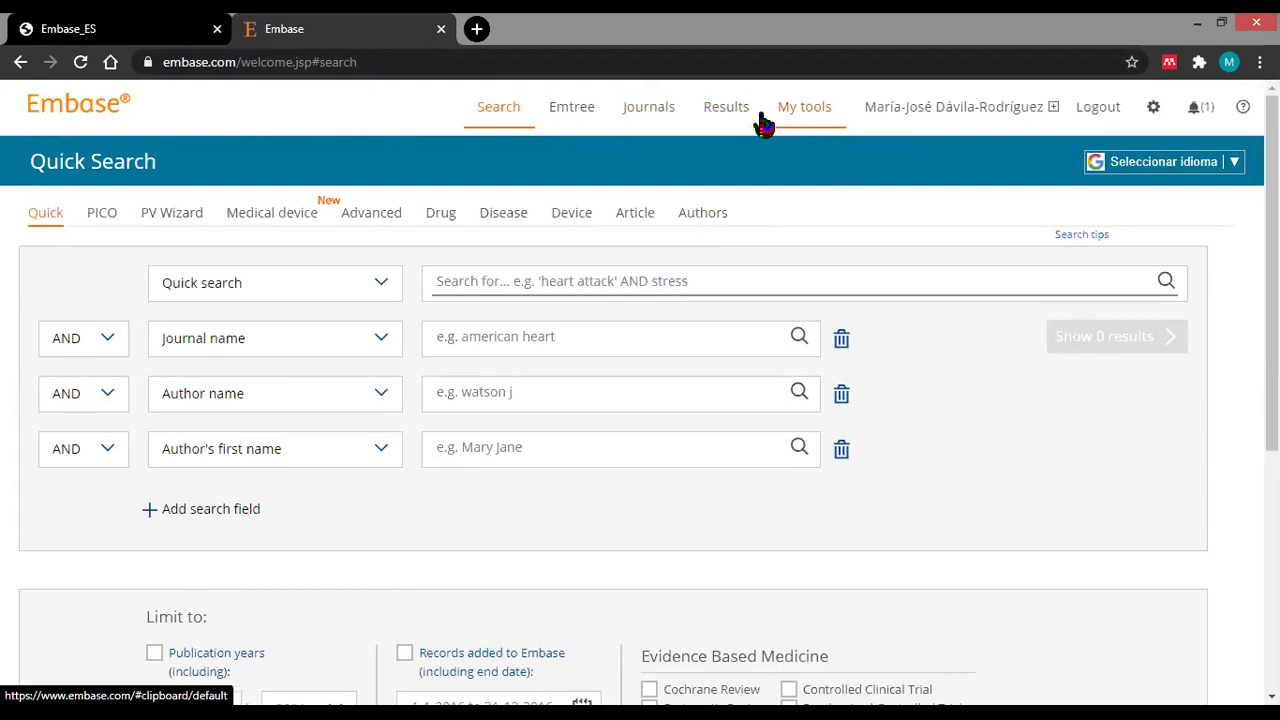
pyautogui.moveTo(869, 107); pyautogui.dragTo(1052, 113)
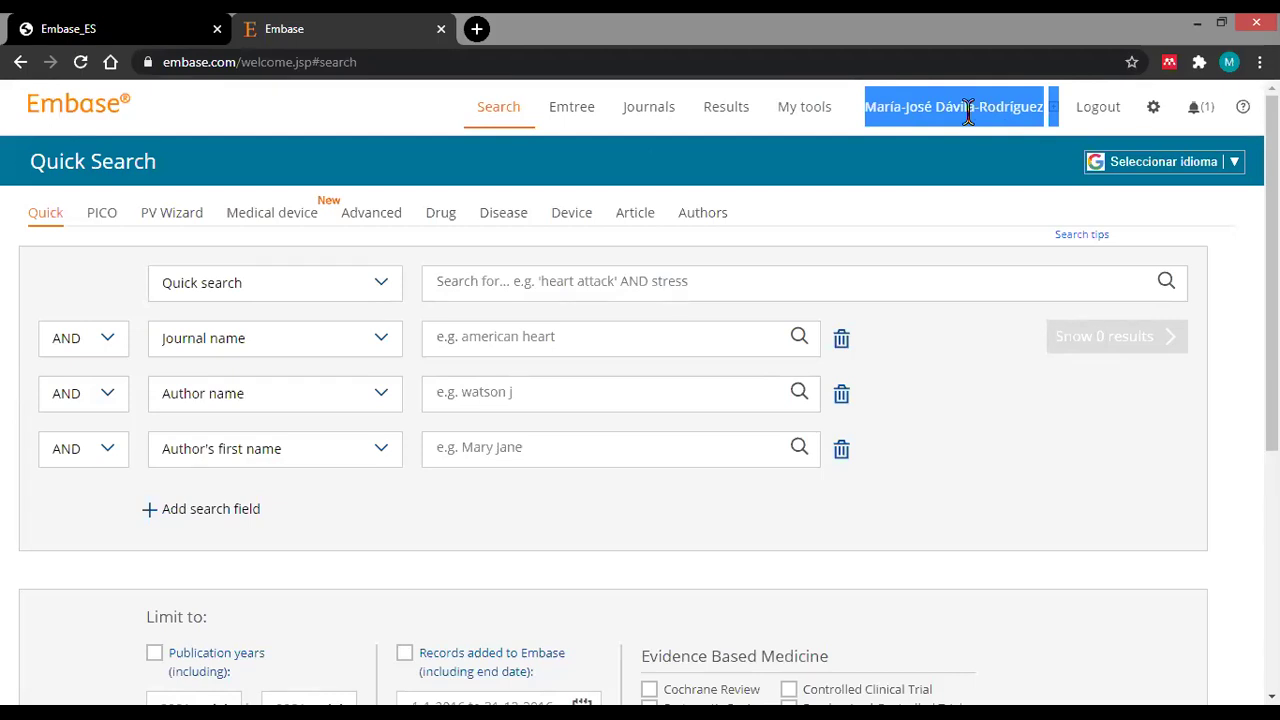
pyautogui.click(1198, 115)
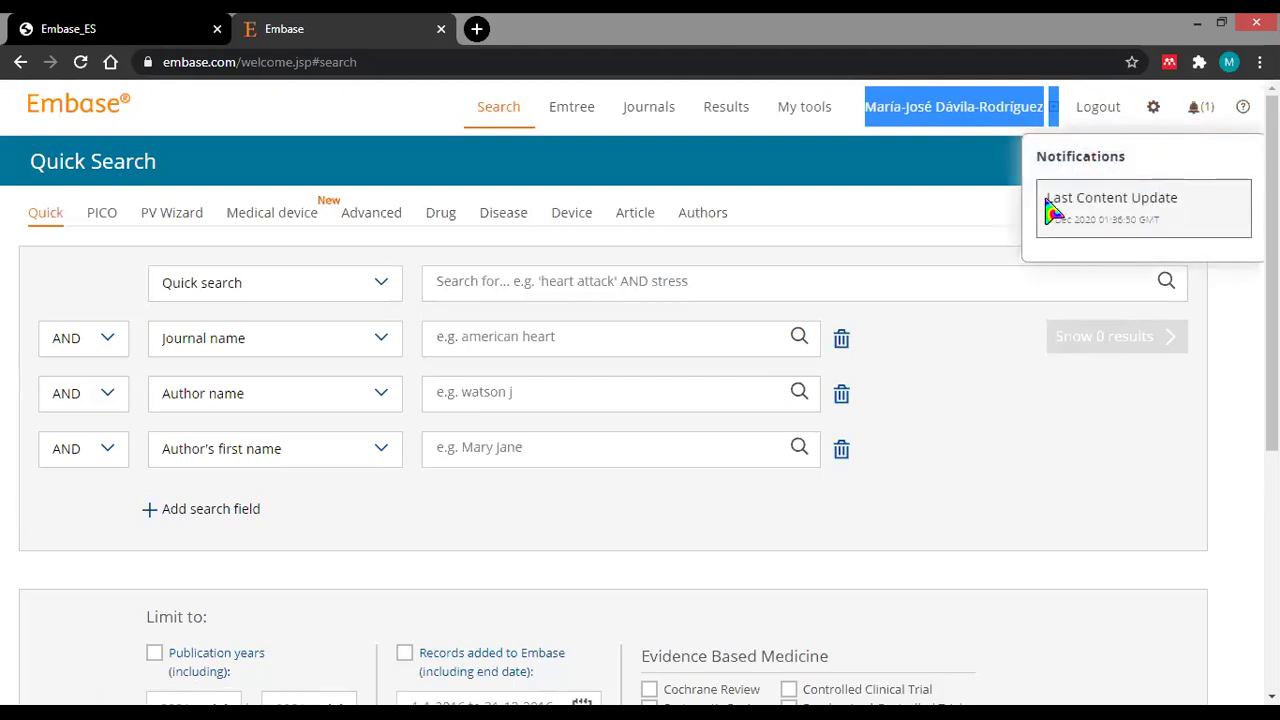
pyautogui.moveTo(1050, 226); pyautogui.dragTo(1185, 230)
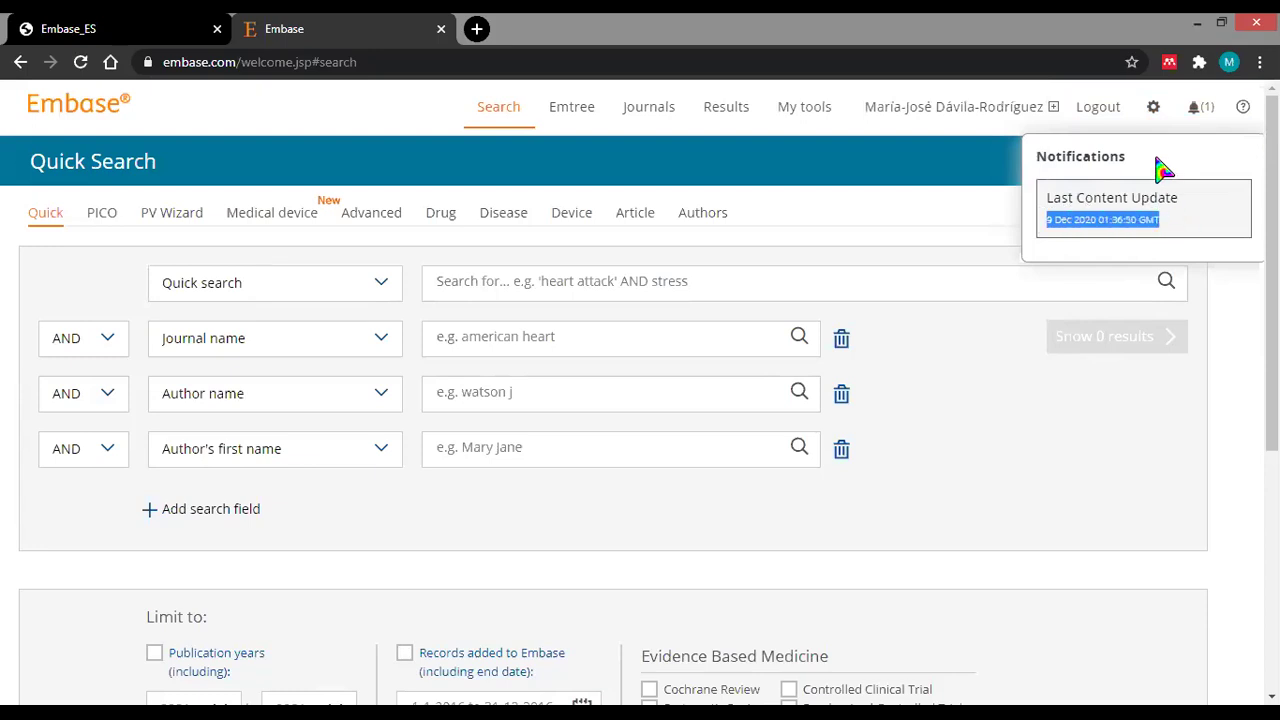
# View the account's My Settings page and return to the Quick Search form.
pyautogui.click(1153, 106)
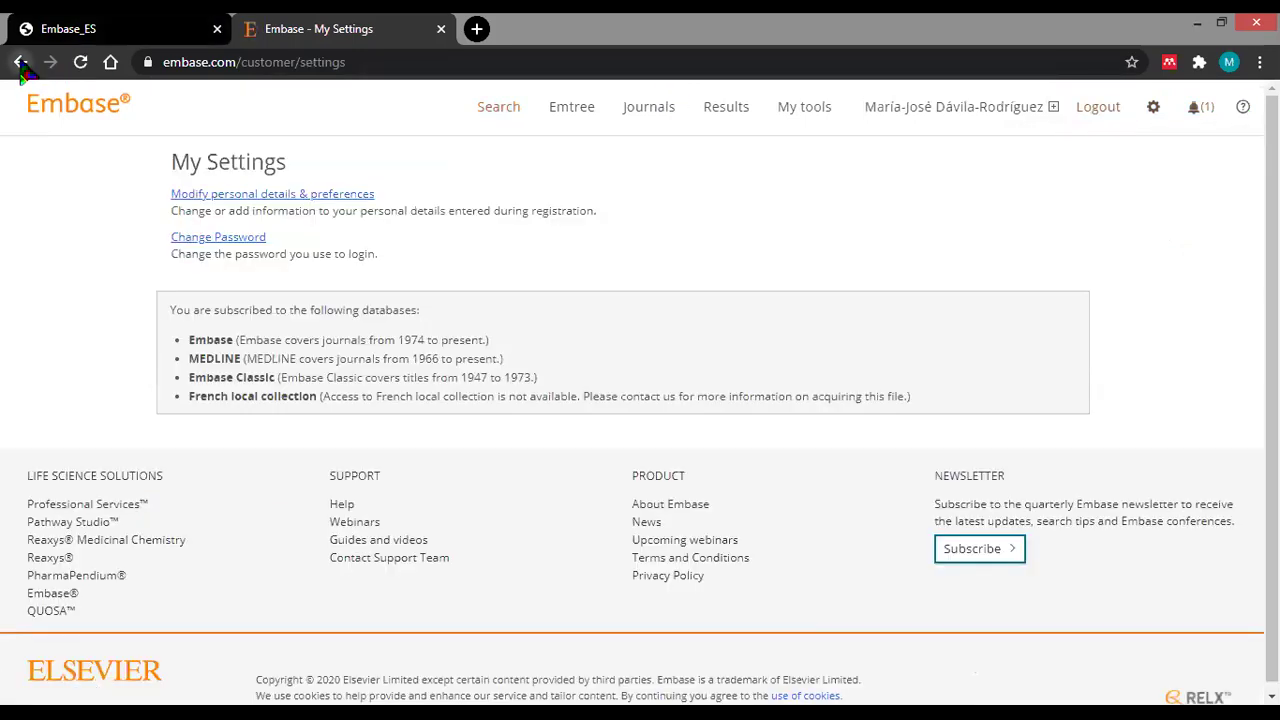
pyautogui.click(20, 62)
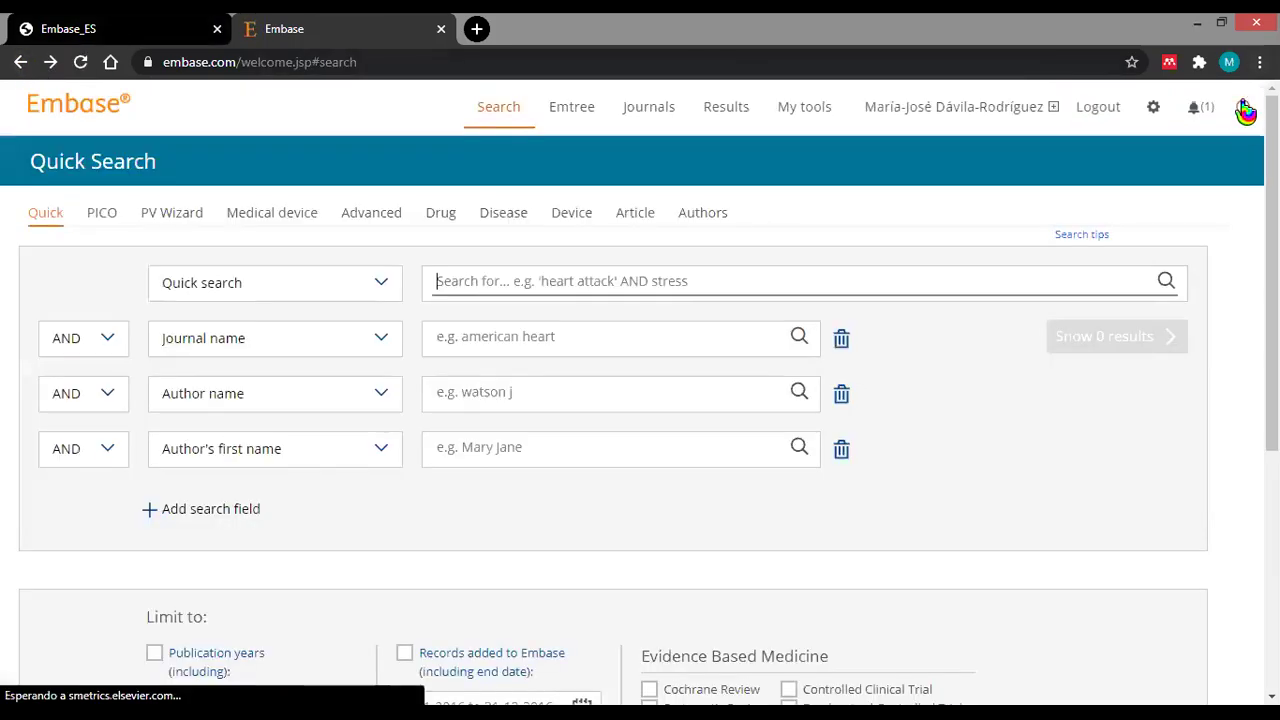
pyautogui.click(1243, 110)
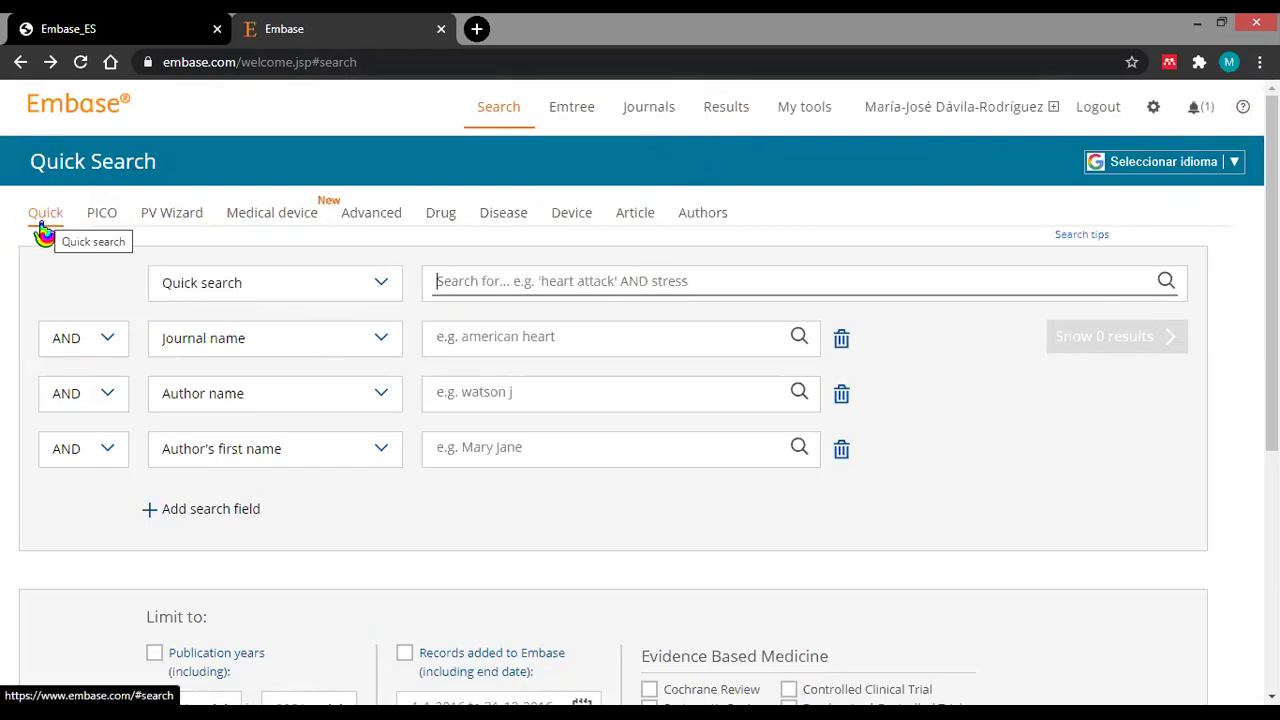
# Review the Quick Search form's search fields, its date limits and its Evidence Based Medicine filters.
pyautogui.scroll(-5, 274, 354)
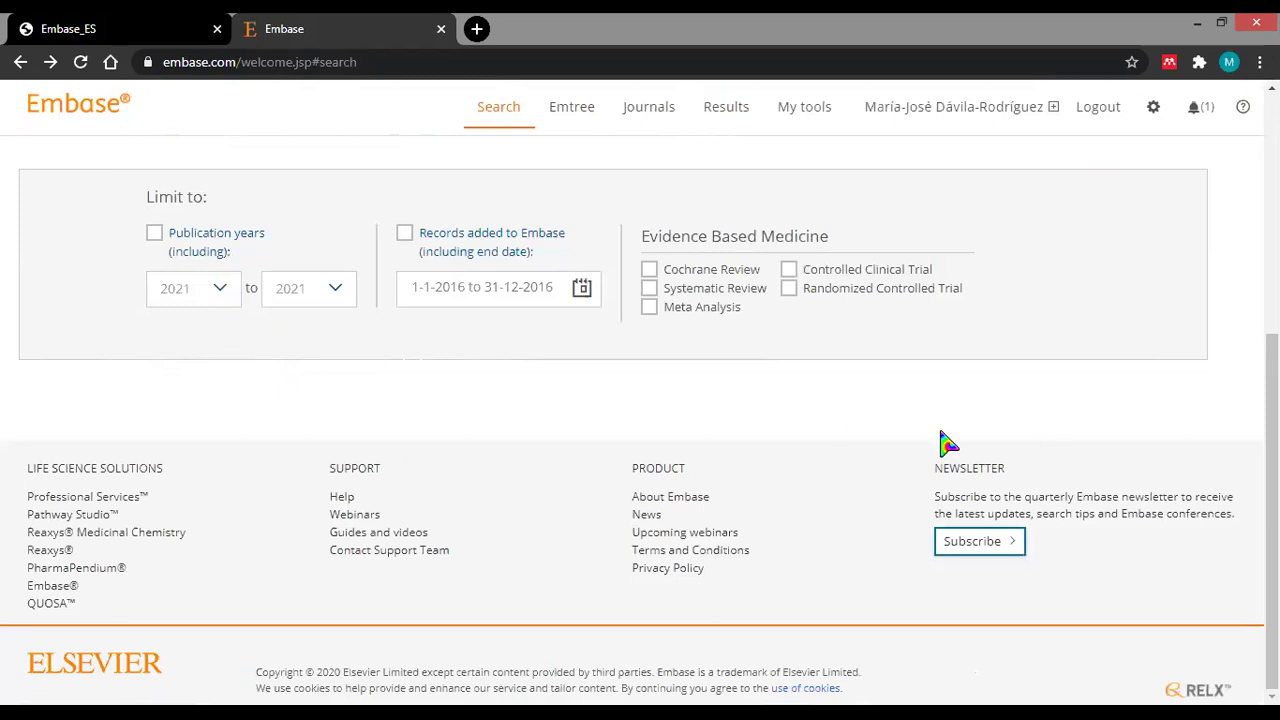
pyautogui.scroll(5, 824, 286)
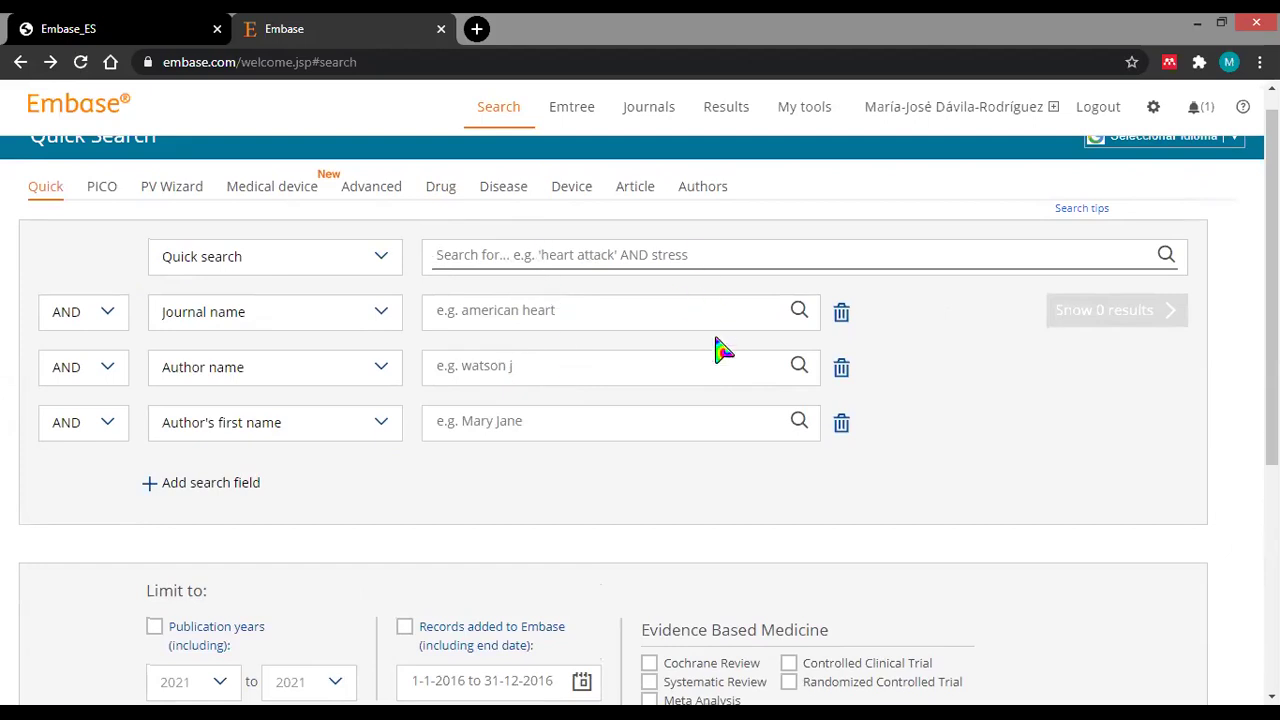
pyautogui.scroll(-2, 1270, 300)
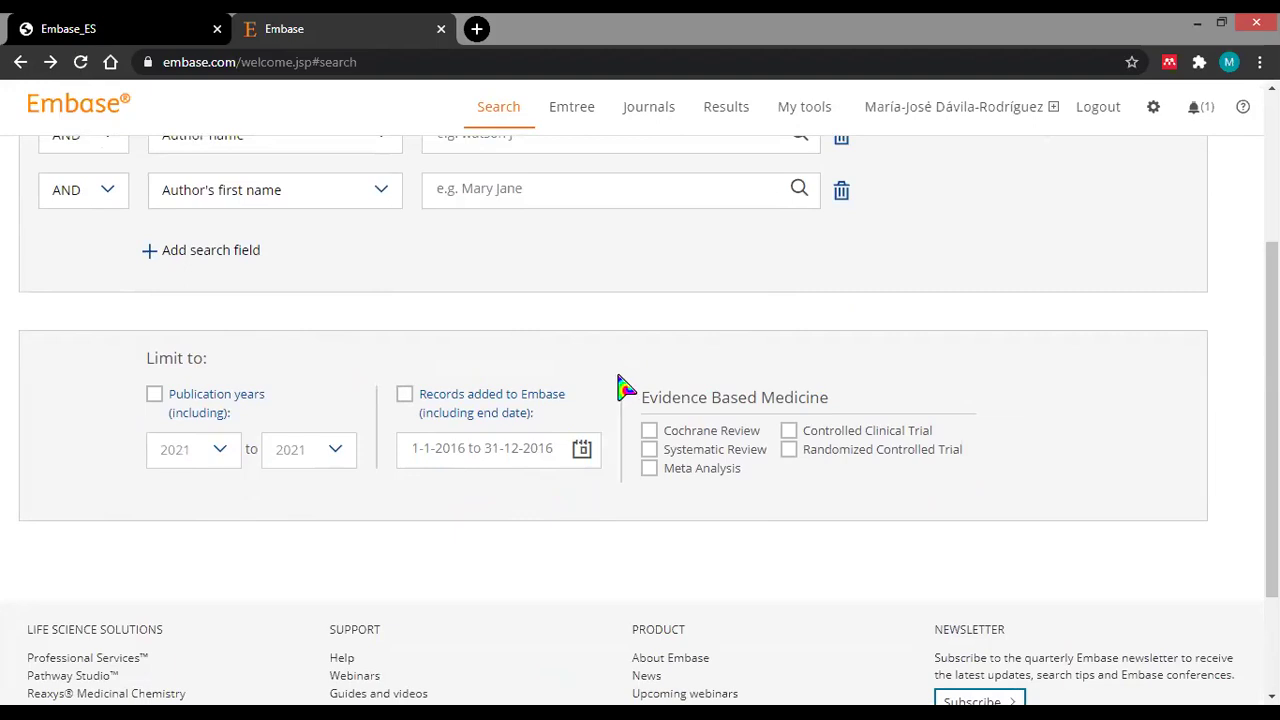
pyautogui.moveTo(1272, 400); pyautogui.dragTo(1272, 254)
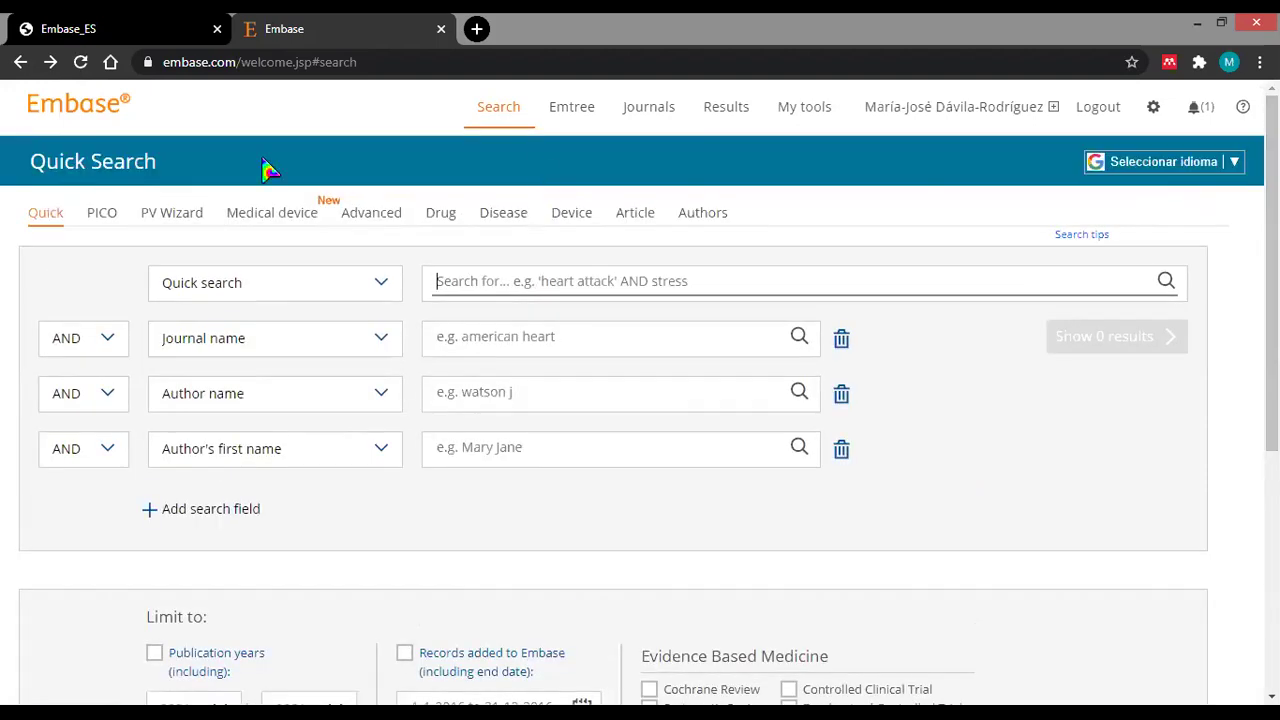
# View the PICO, PV Wizard and Medical device search forms, dismissing the notice about the enhanced Medical device form.
pyautogui.click(103, 214)
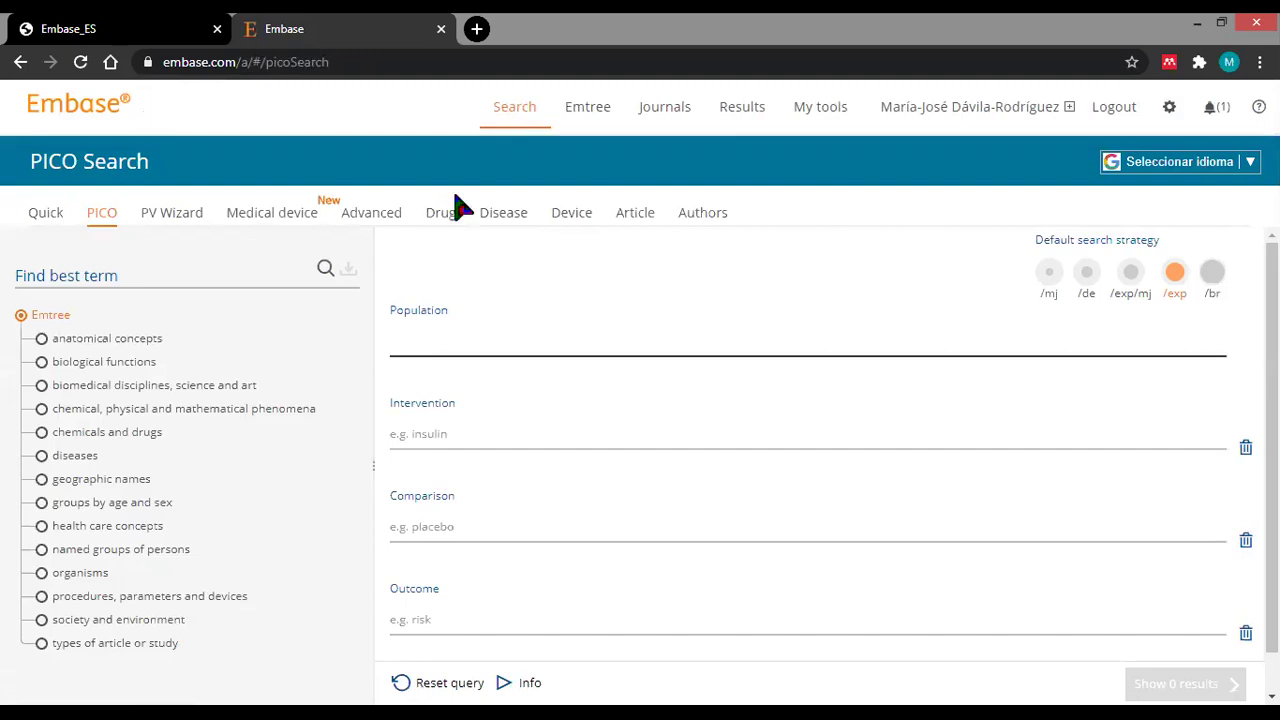
pyautogui.click(178, 230)
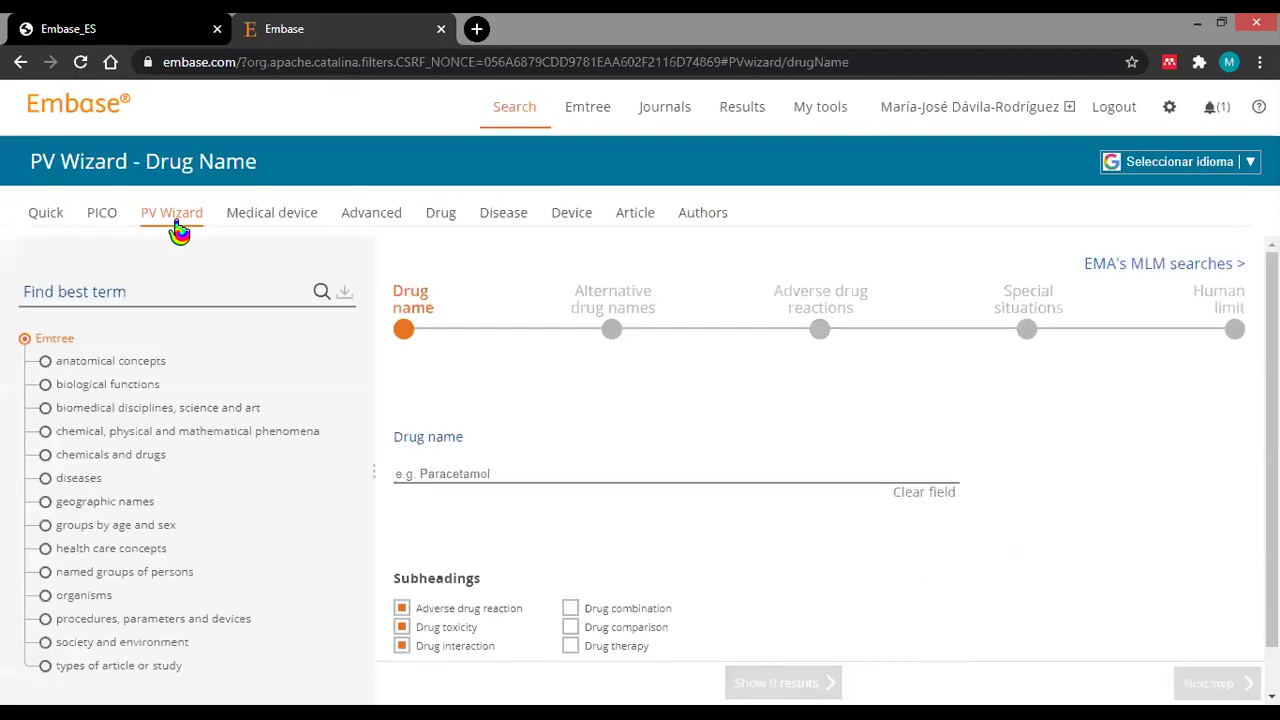
pyautogui.click(272, 220)
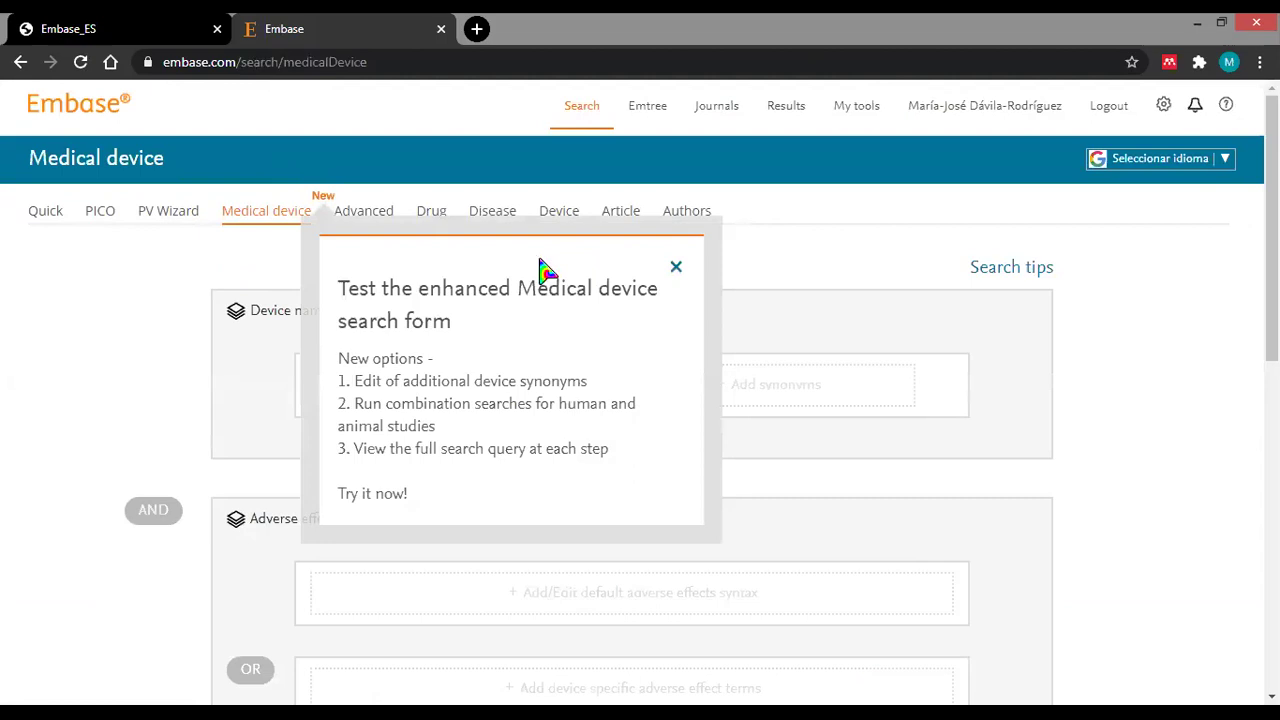
pyautogui.click(676, 268)
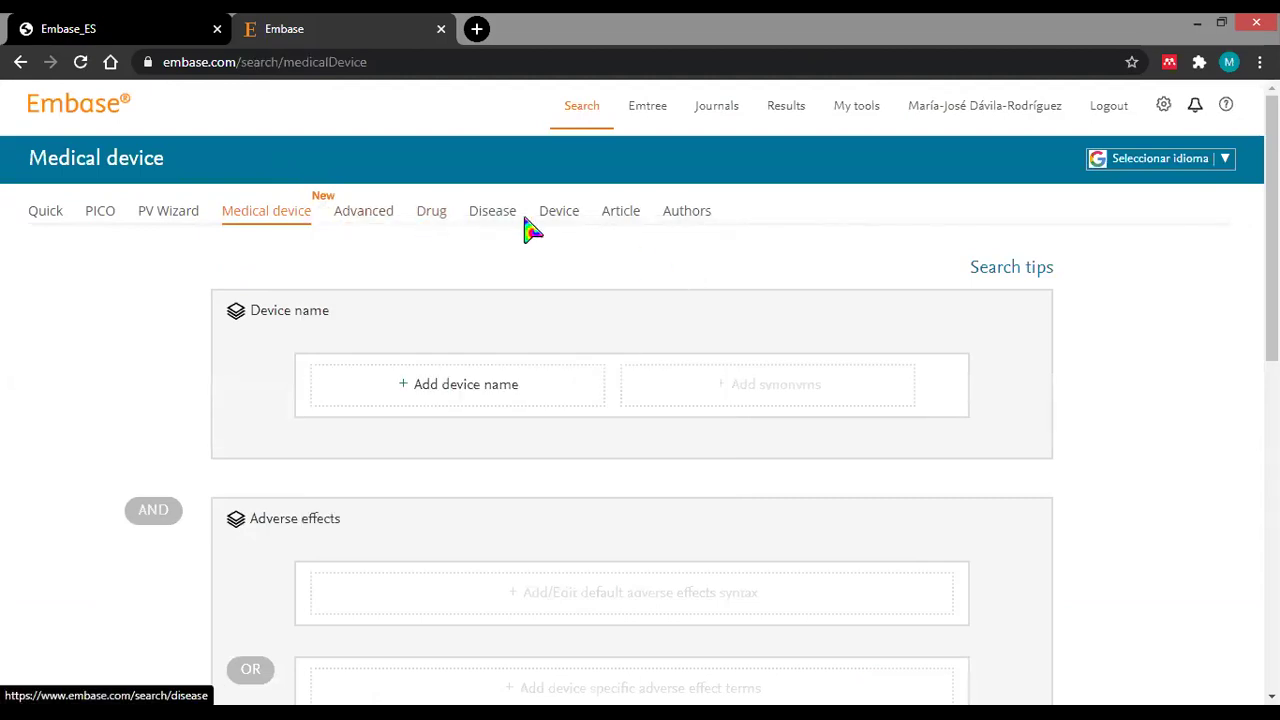
# View the Advanced Search form and the Drug Search form's drug fields, subheadings and administration routes.
pyautogui.click(378, 222)
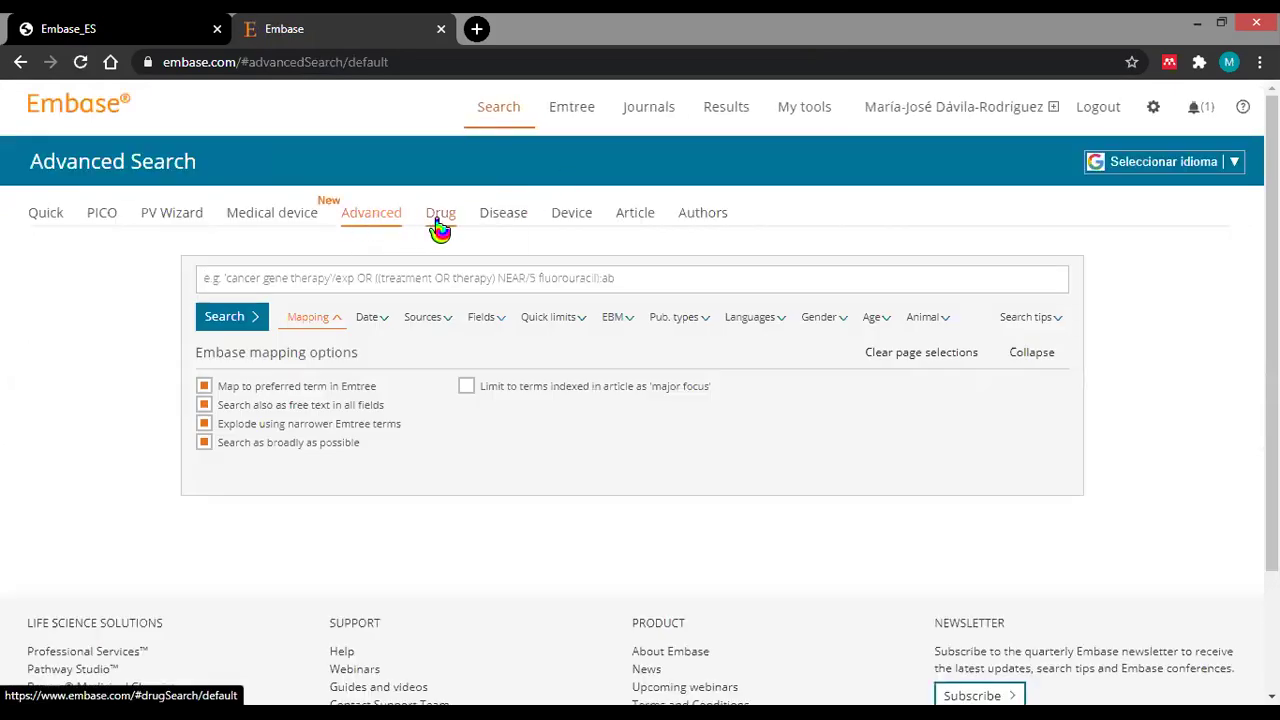
pyautogui.click(440, 215)
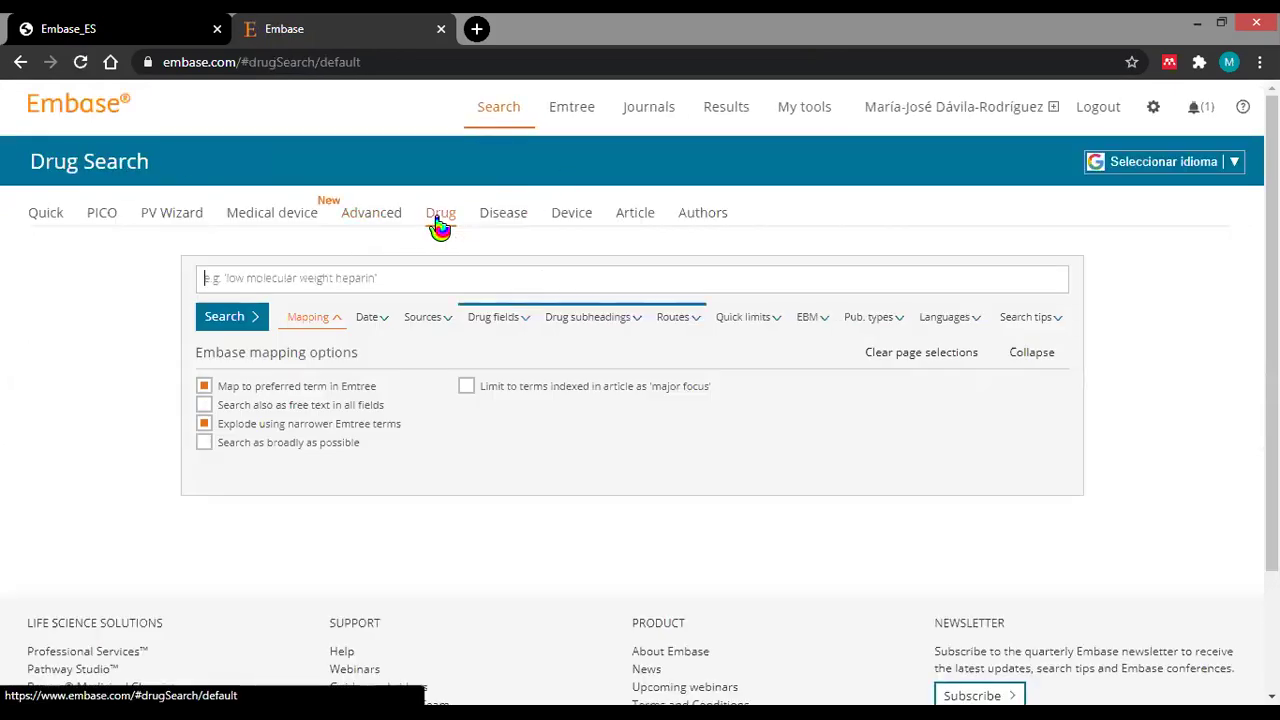
pyautogui.click(513, 322)
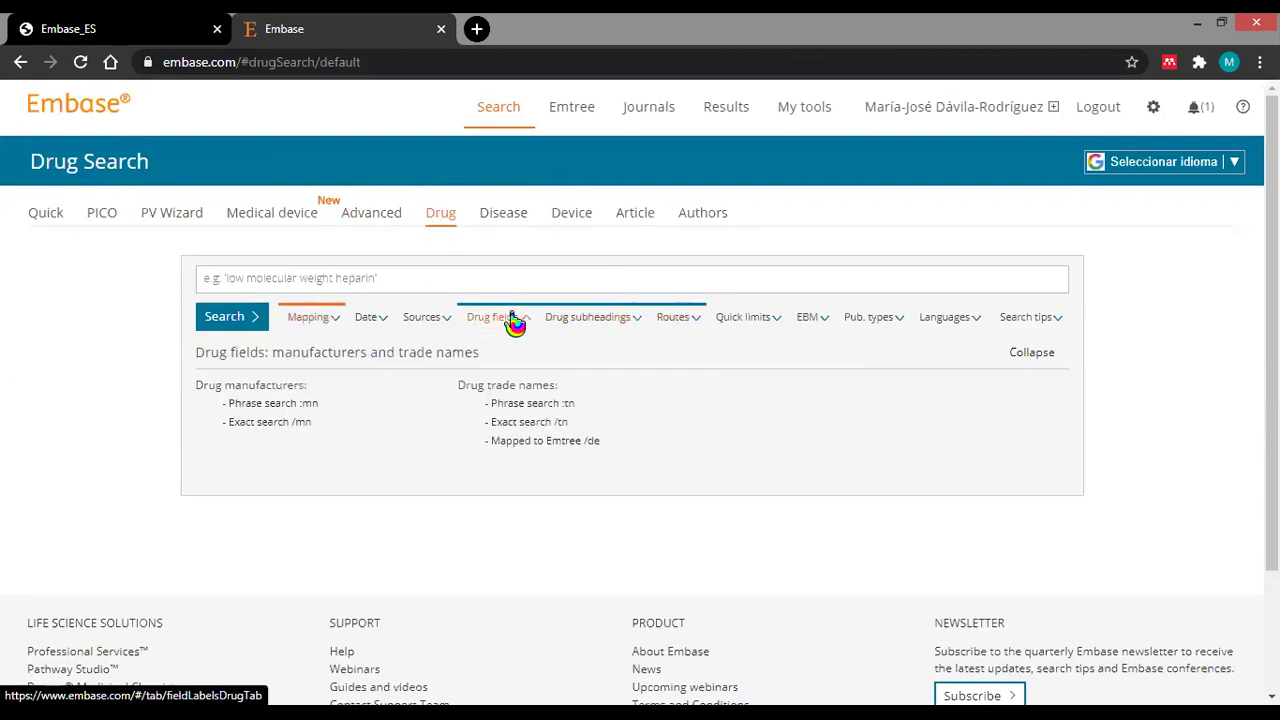
pyautogui.click(600, 320)
pyautogui.click(679, 318)
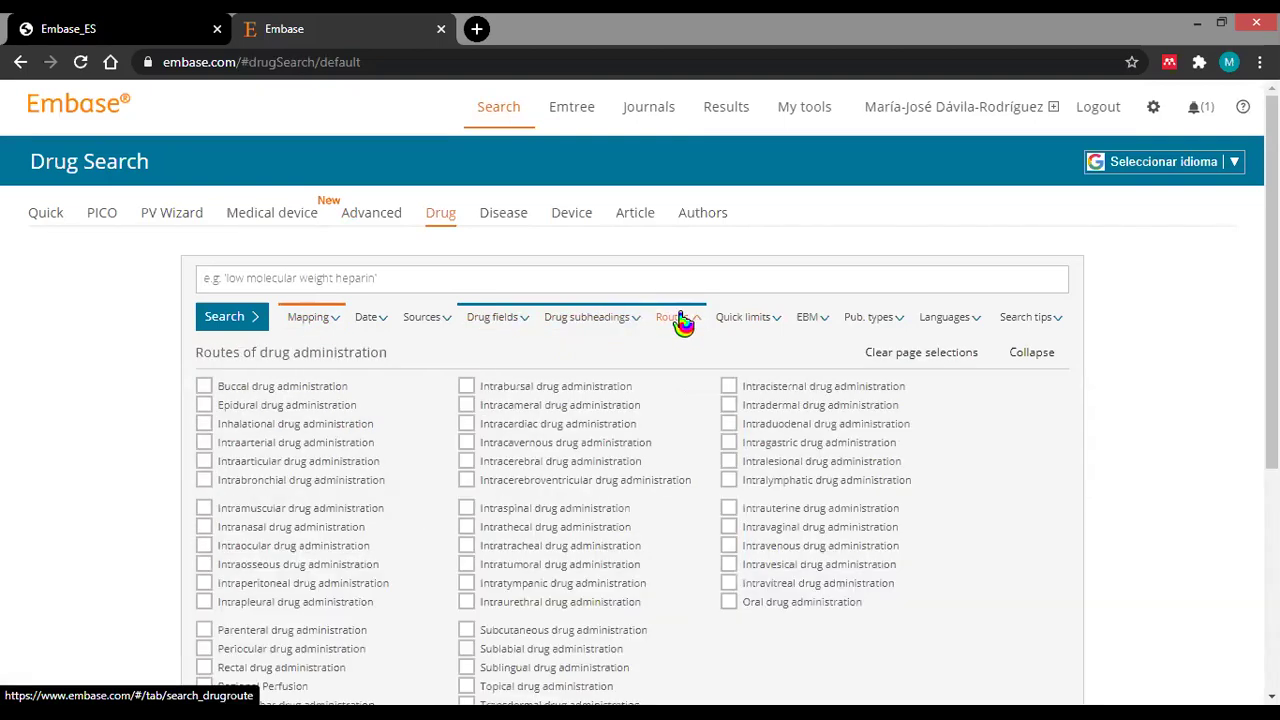
# Examine the Disease Search subheadings and the Device Search form's device fields and subheadings.
pyautogui.click(503, 216)
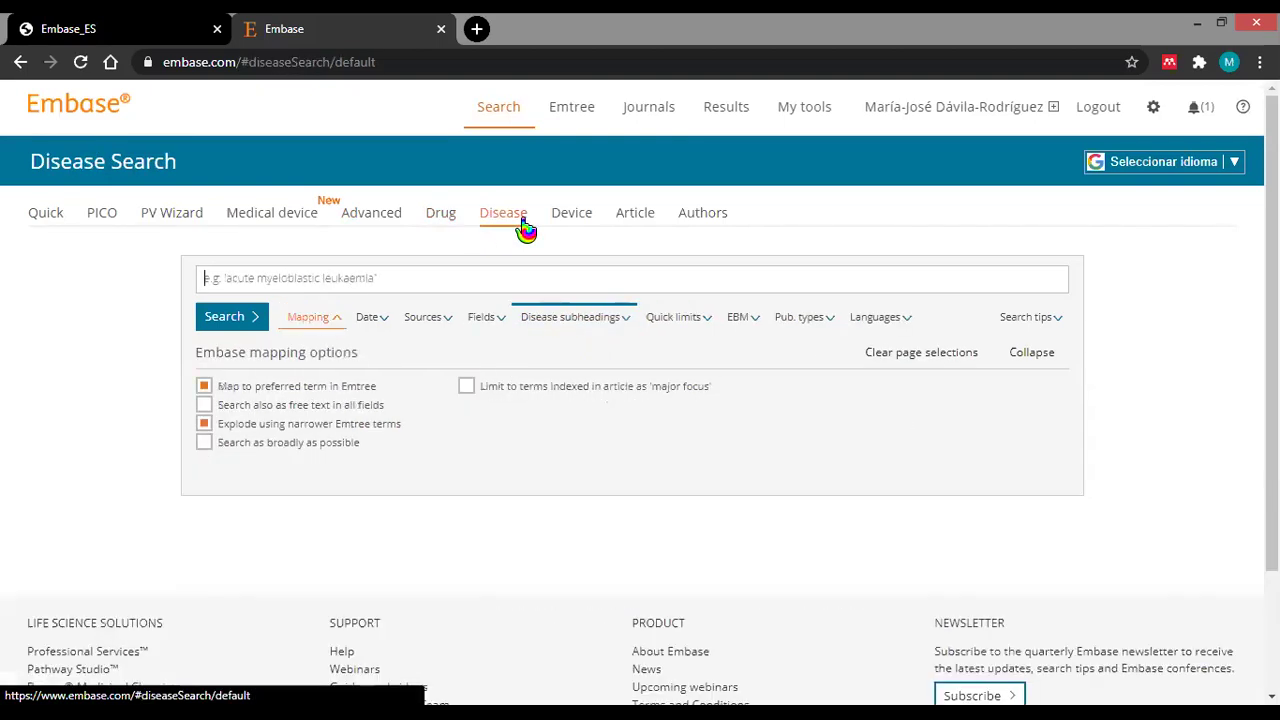
pyautogui.click(566, 320)
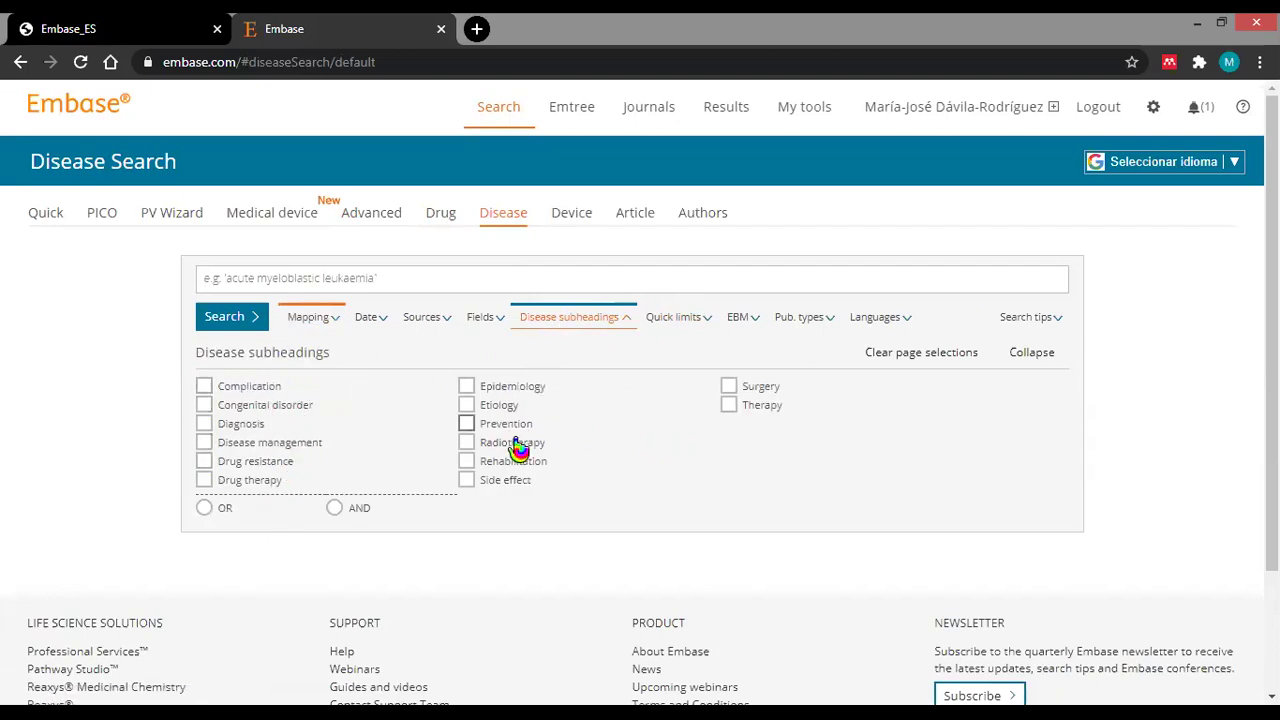
pyautogui.click(578, 228)
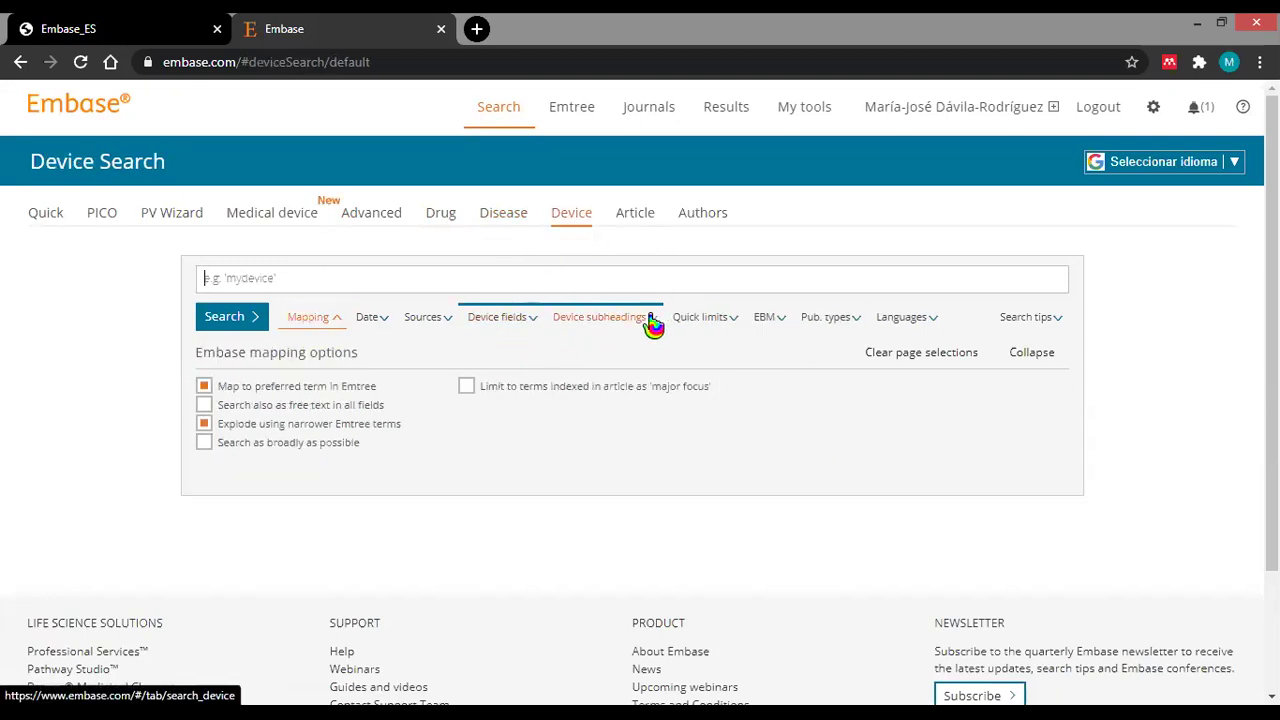
pyautogui.click(500, 325)
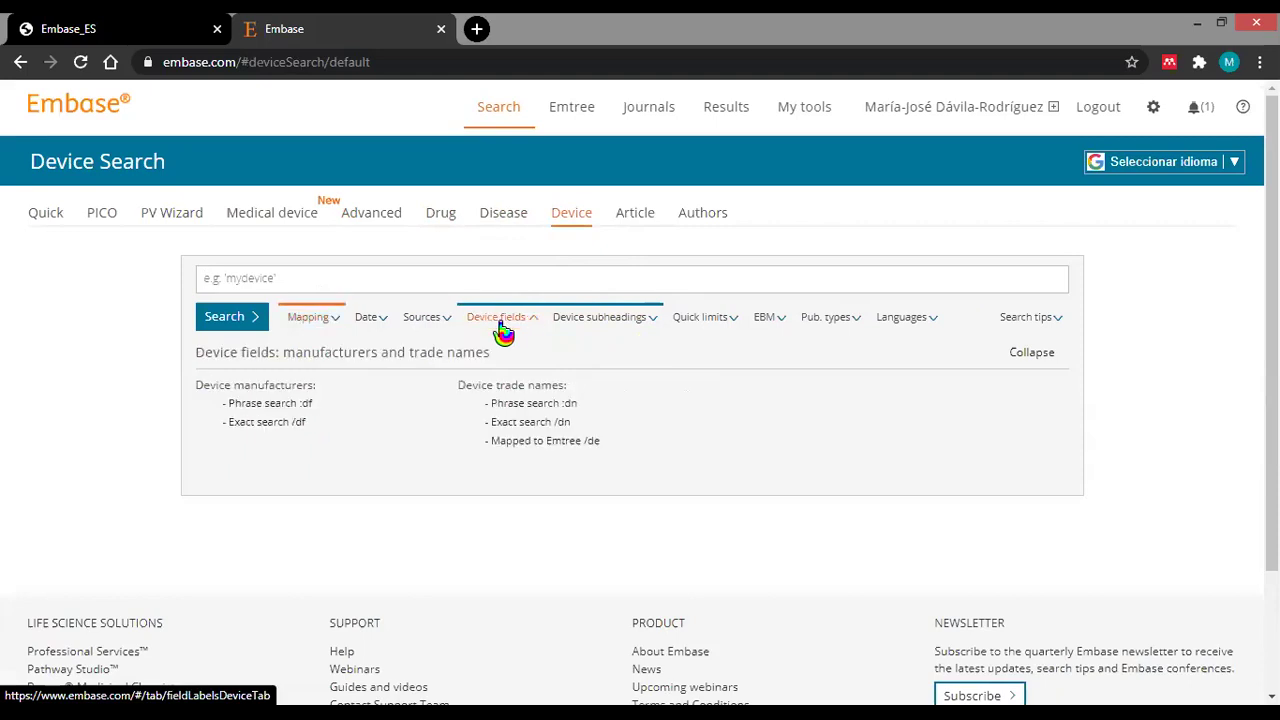
pyautogui.click(607, 320)
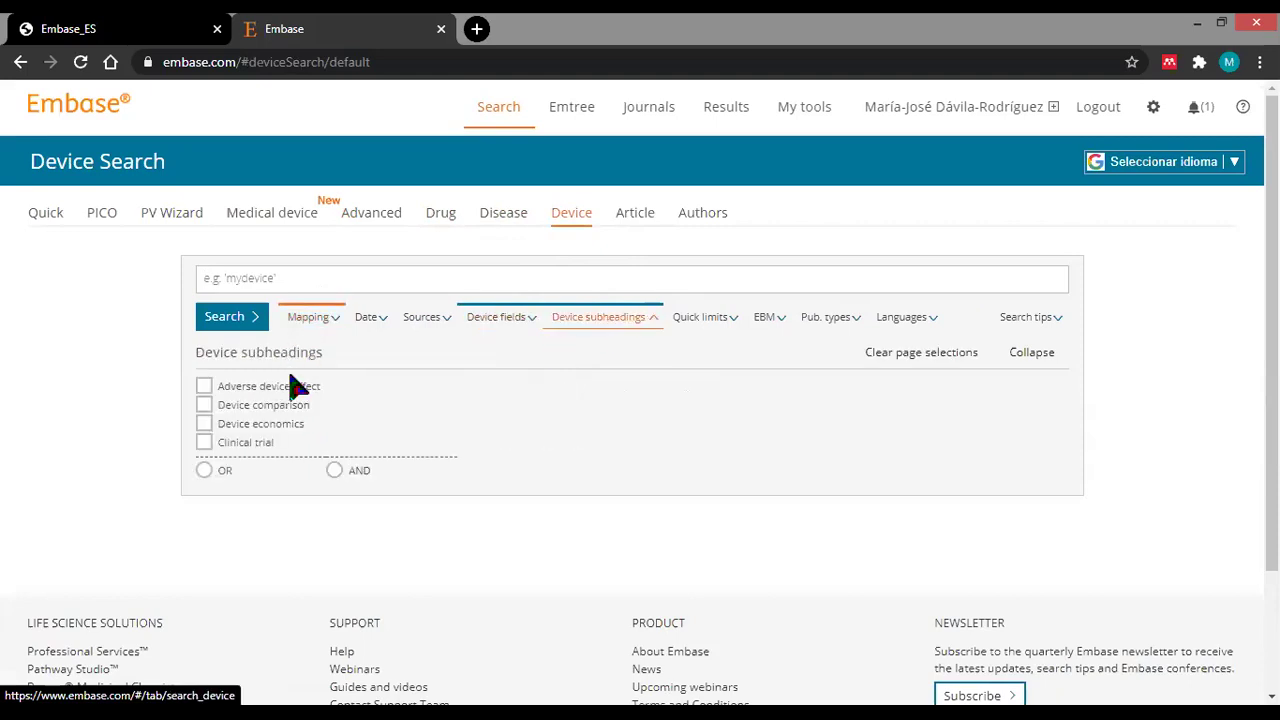
# View the Article and Authors search forms and switch to the Embase_ES PDF with the practical clozapine example.
pyautogui.click(638, 220)
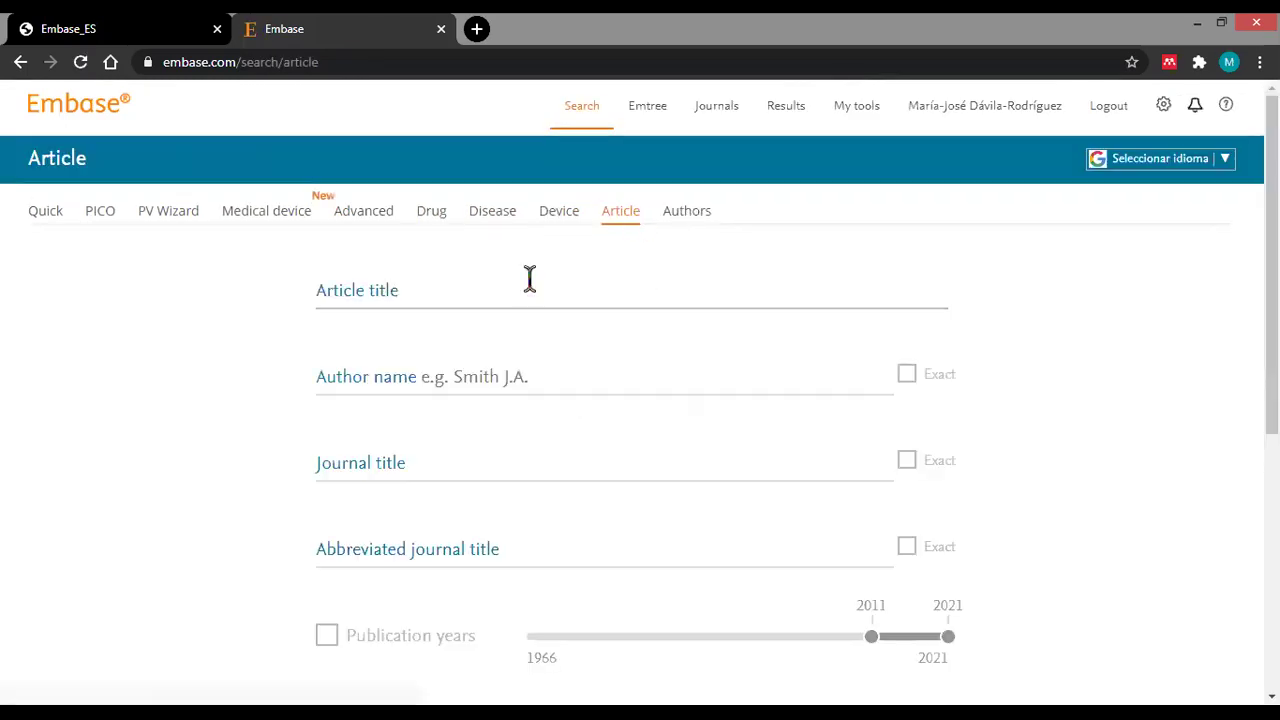
pyautogui.click(685, 212)
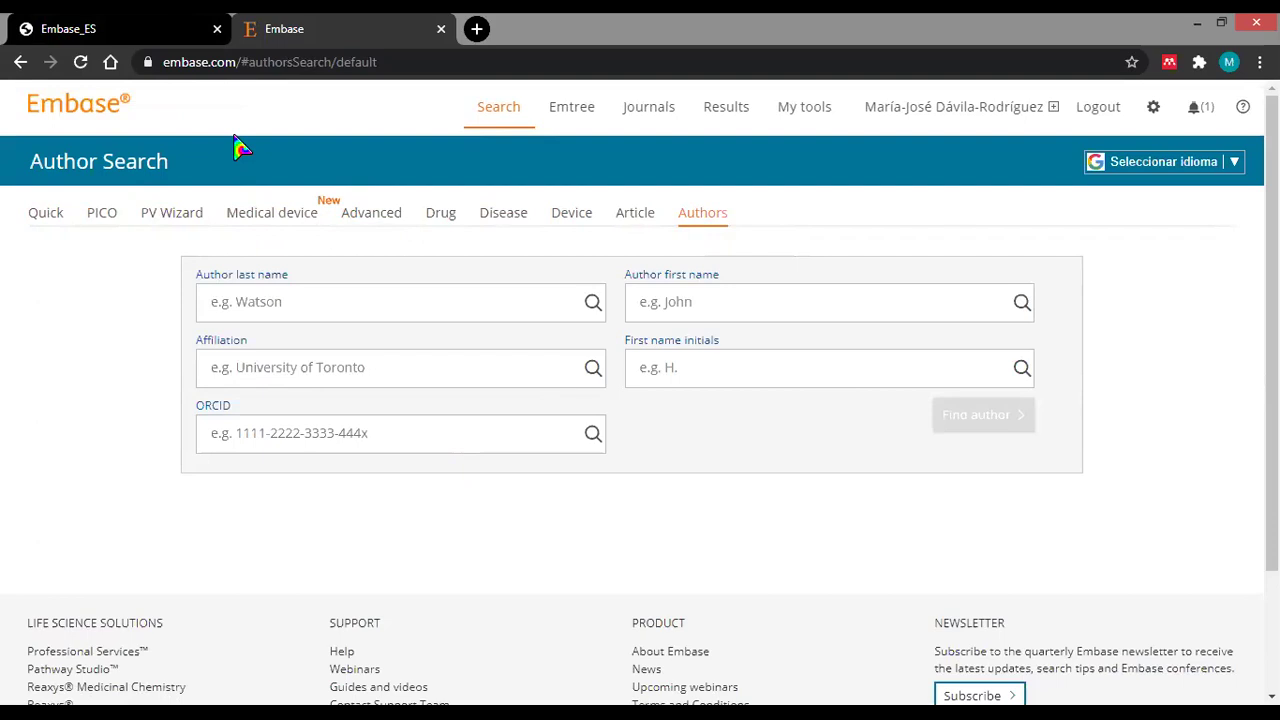
pyautogui.click(68, 28)
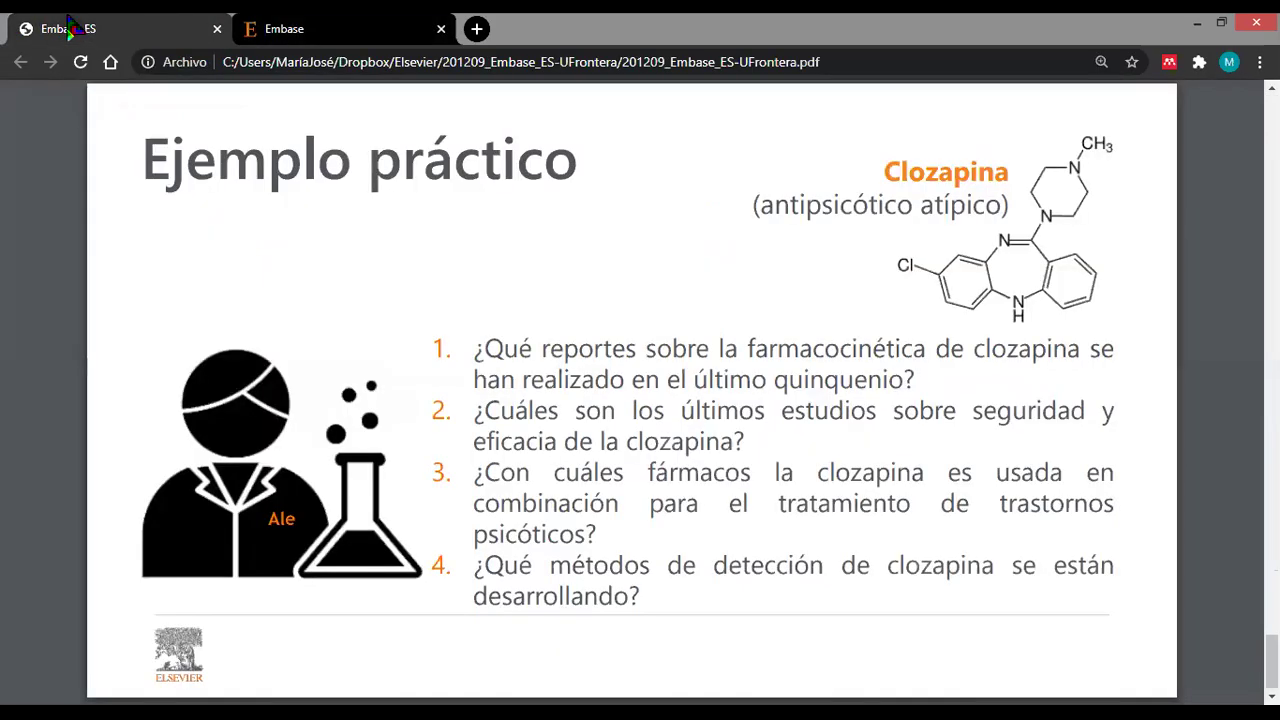
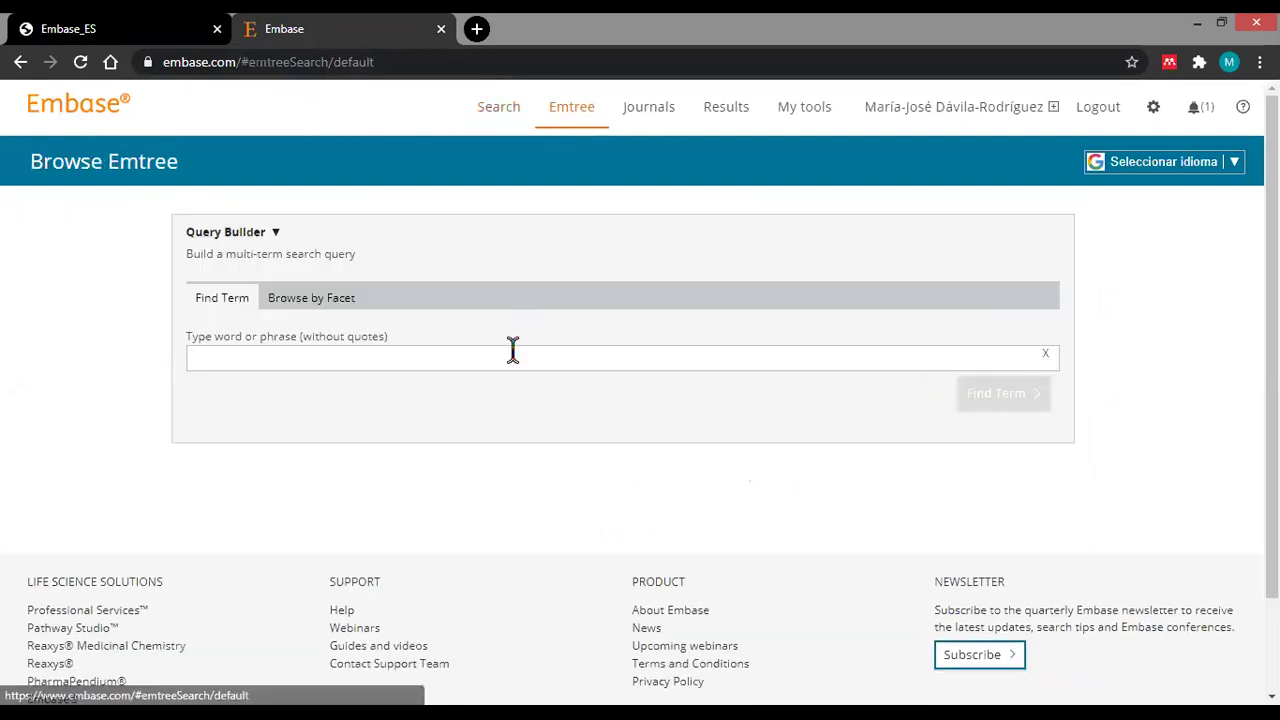
# Find the term clozapine in Emtree and review its hierarchy, history, synonyms, CAS registry number and dictionary definition.
pyautogui.write('cloza')
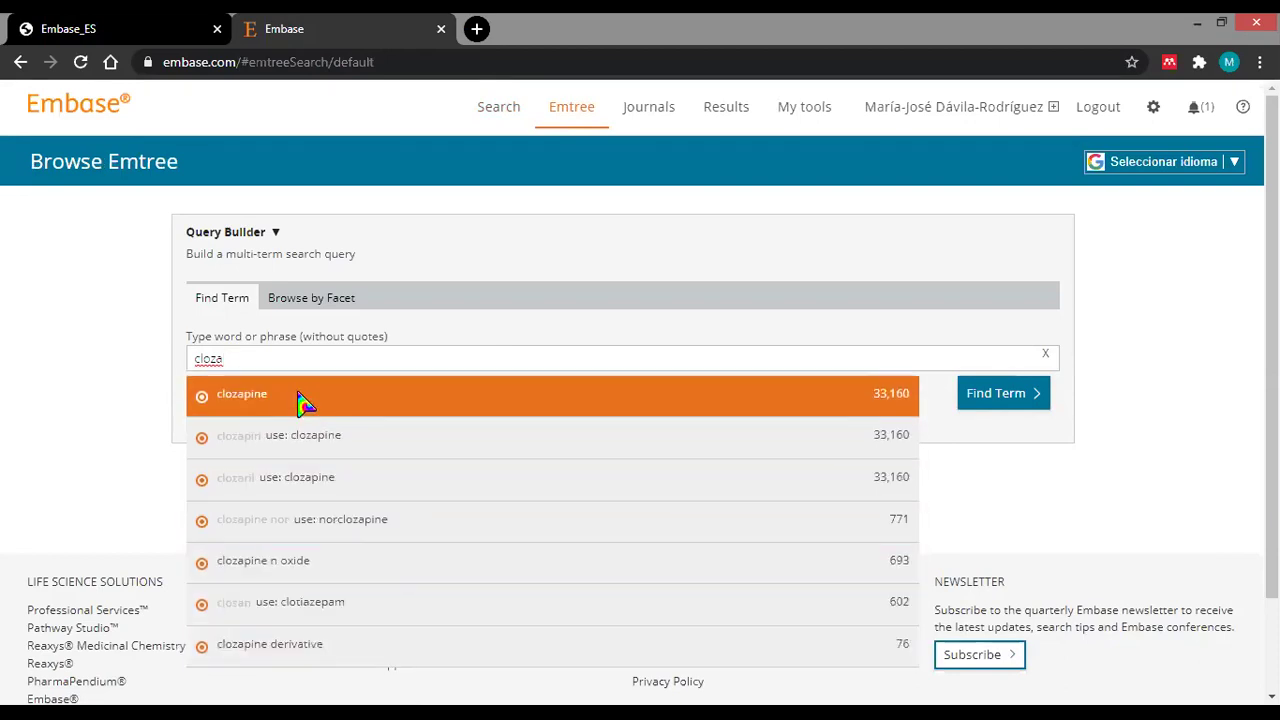
pyautogui.click(470, 410)
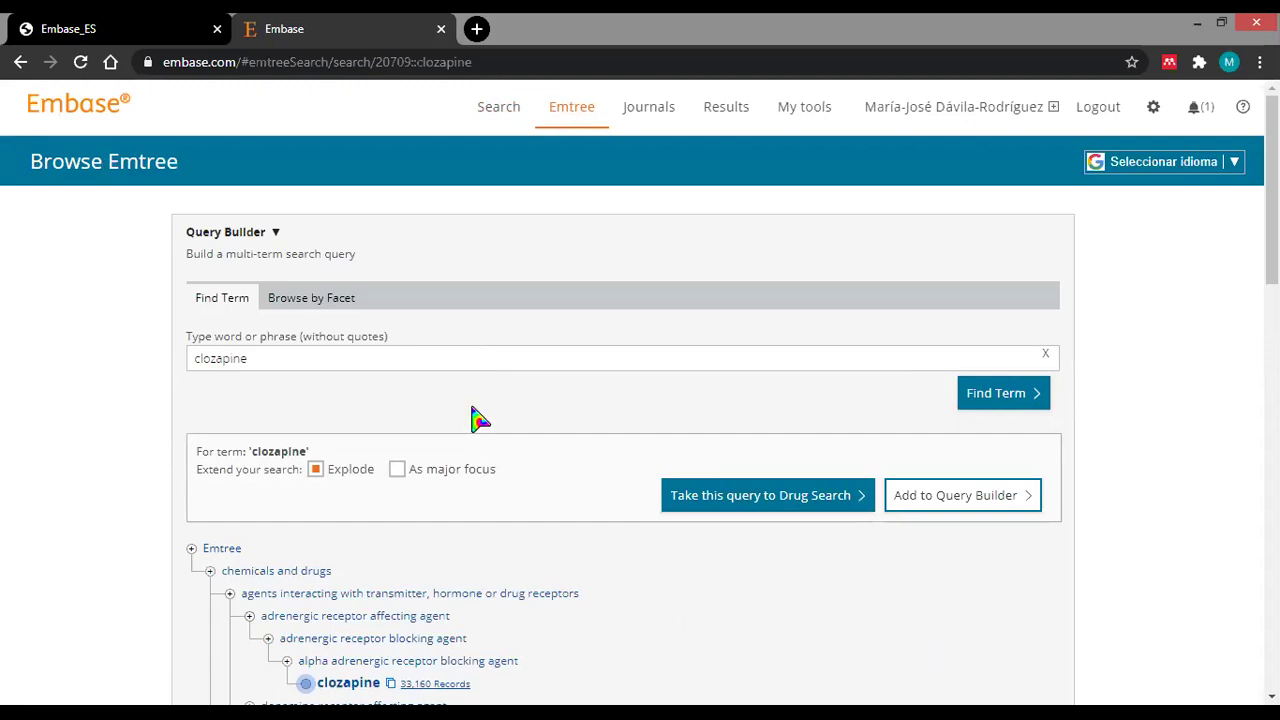
pyautogui.scroll(-2, 471, 420)
pyautogui.scroll(-2, 640, 420)
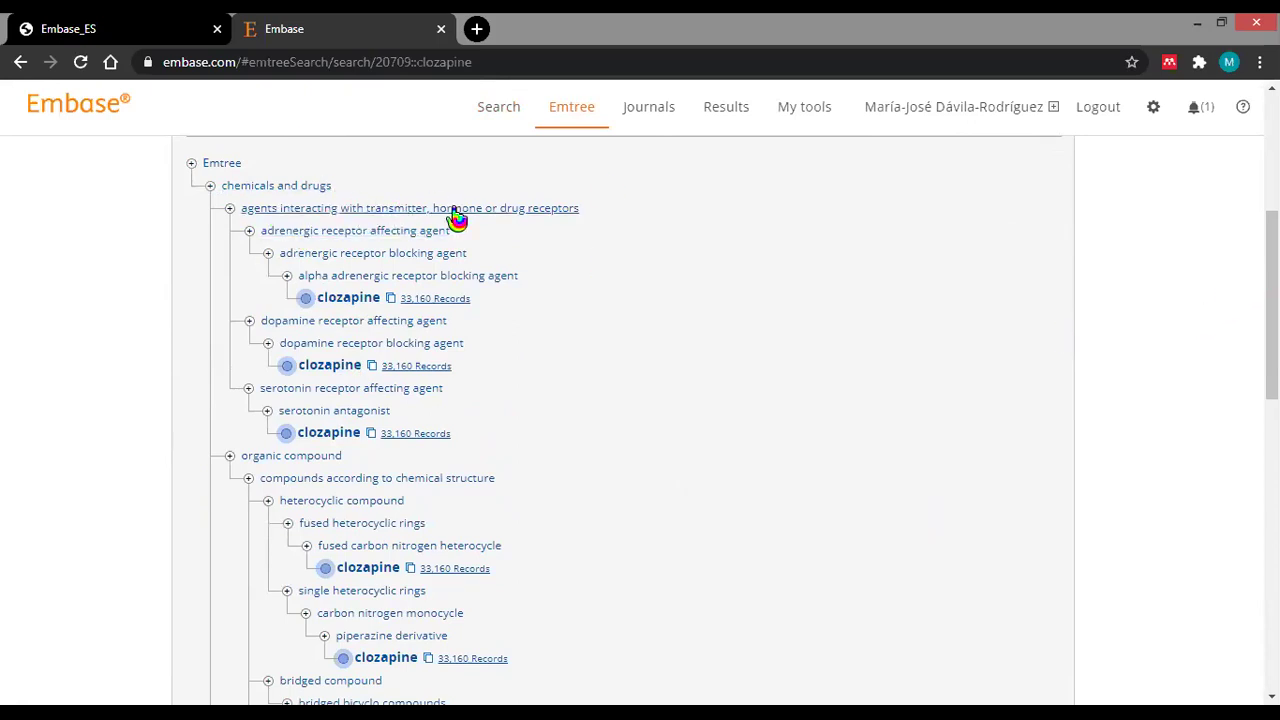
pyautogui.moveTo(1272, 300); pyautogui.dragTo(1272, 355)
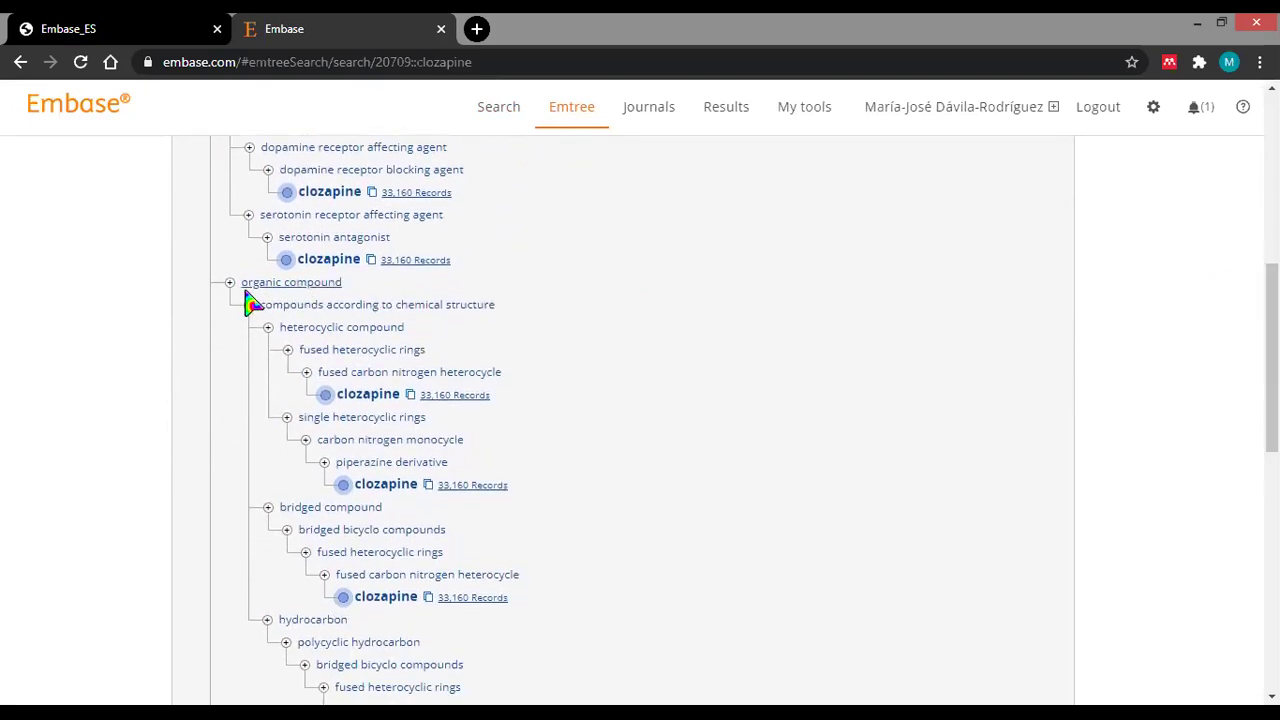
pyautogui.moveTo(1272, 300); pyautogui.dragTo(1272, 340)
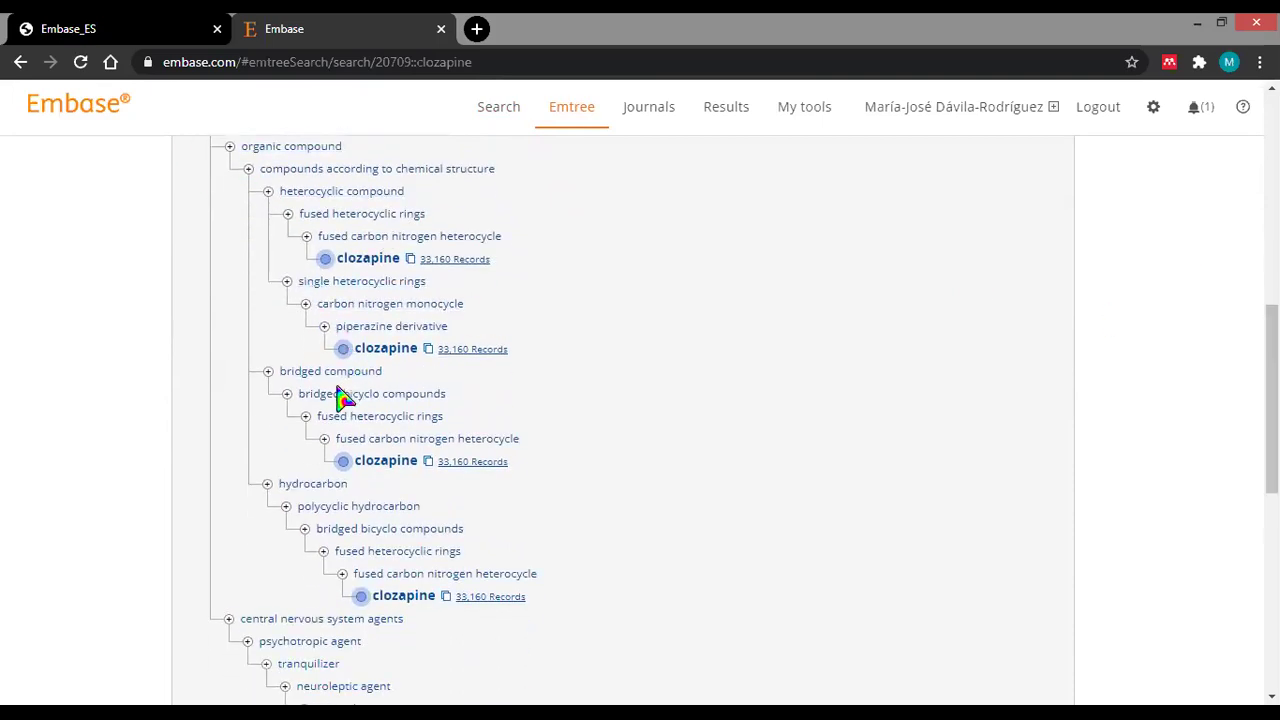
pyautogui.scroll(-4, 410, 656)
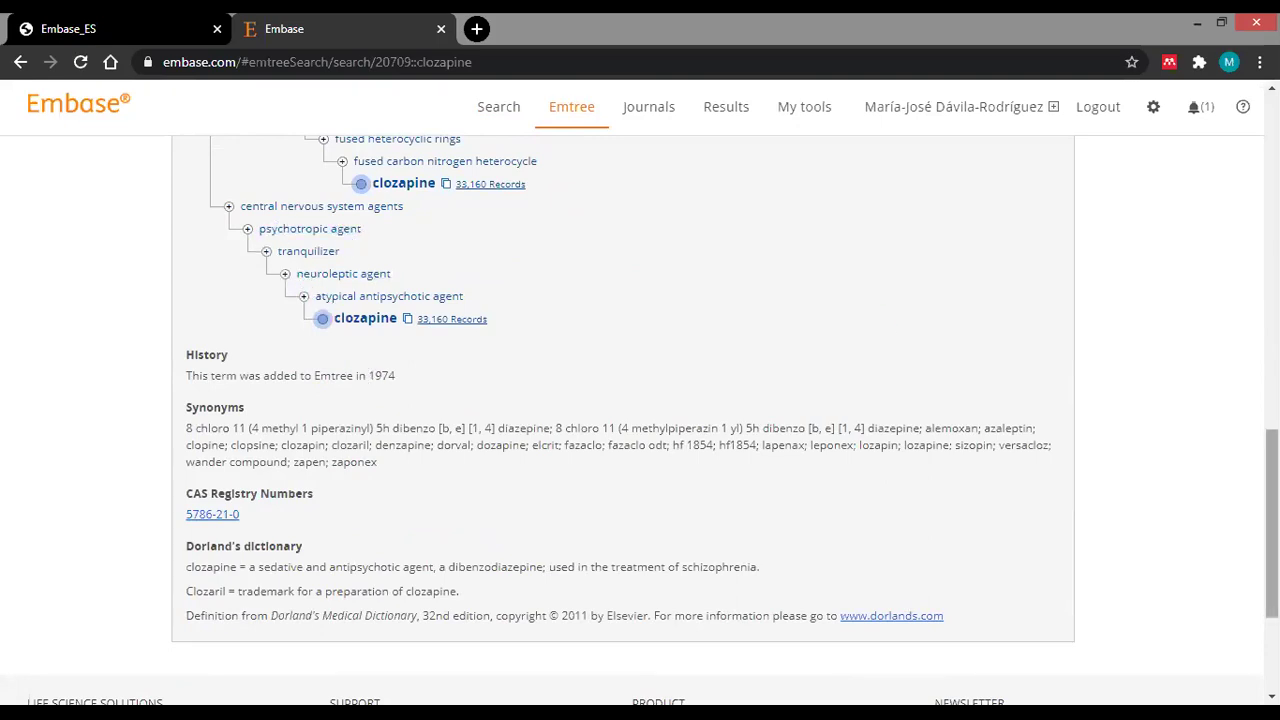
pyautogui.scroll(-2, 1068, 434)
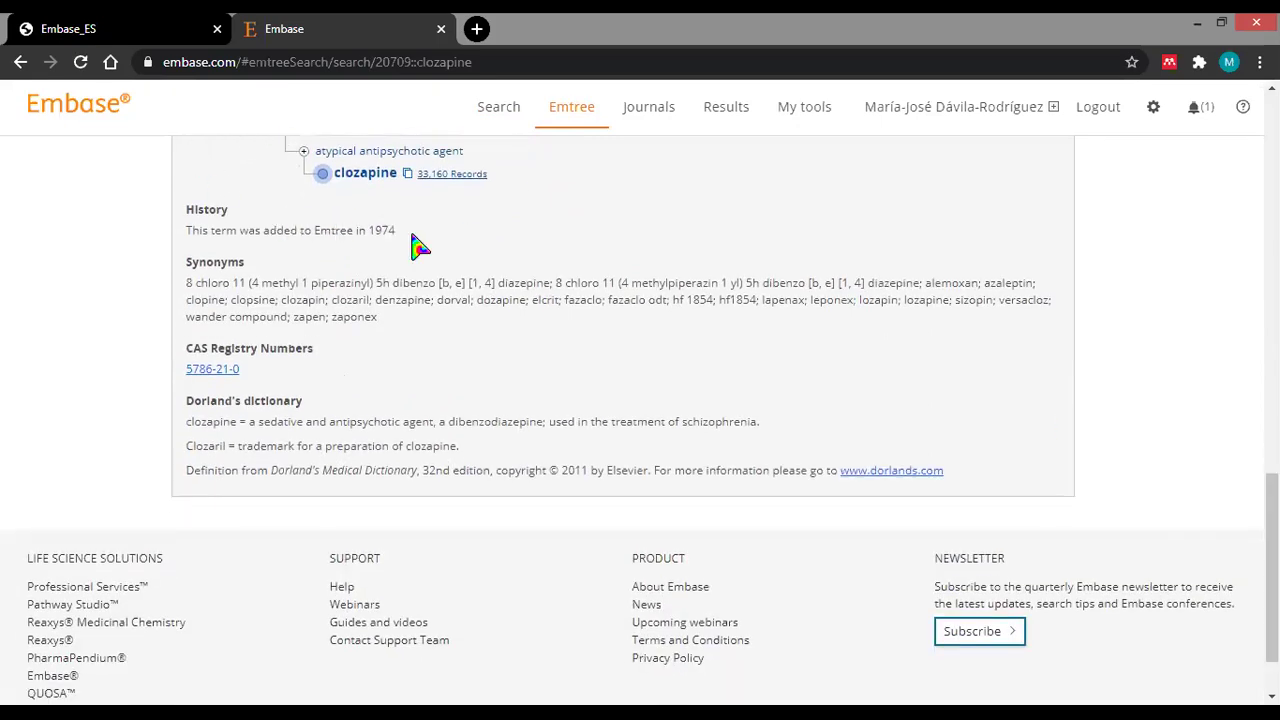
# Examine the history, synonyms, CAS registry number and Dorland's dictionary definition in the clozapine Emtree entry.
pyautogui.moveTo(400, 243); pyautogui.dragTo(180, 225)
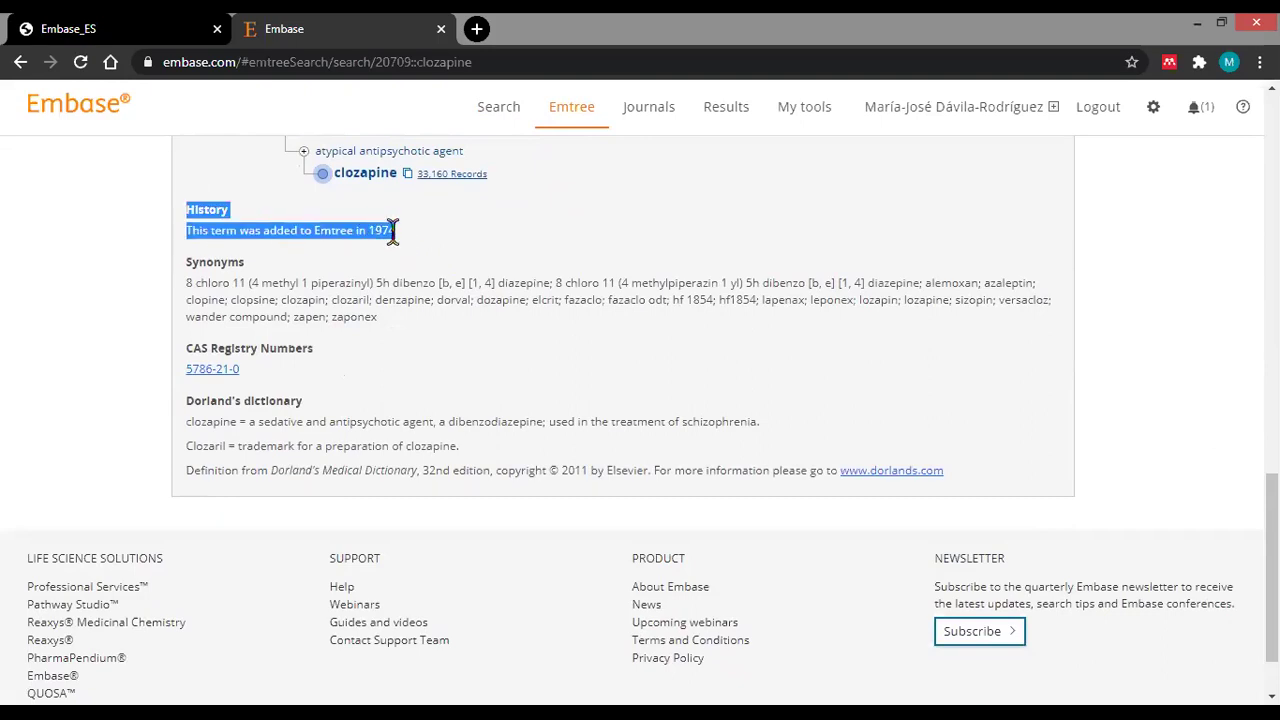
pyautogui.click(197, 268)
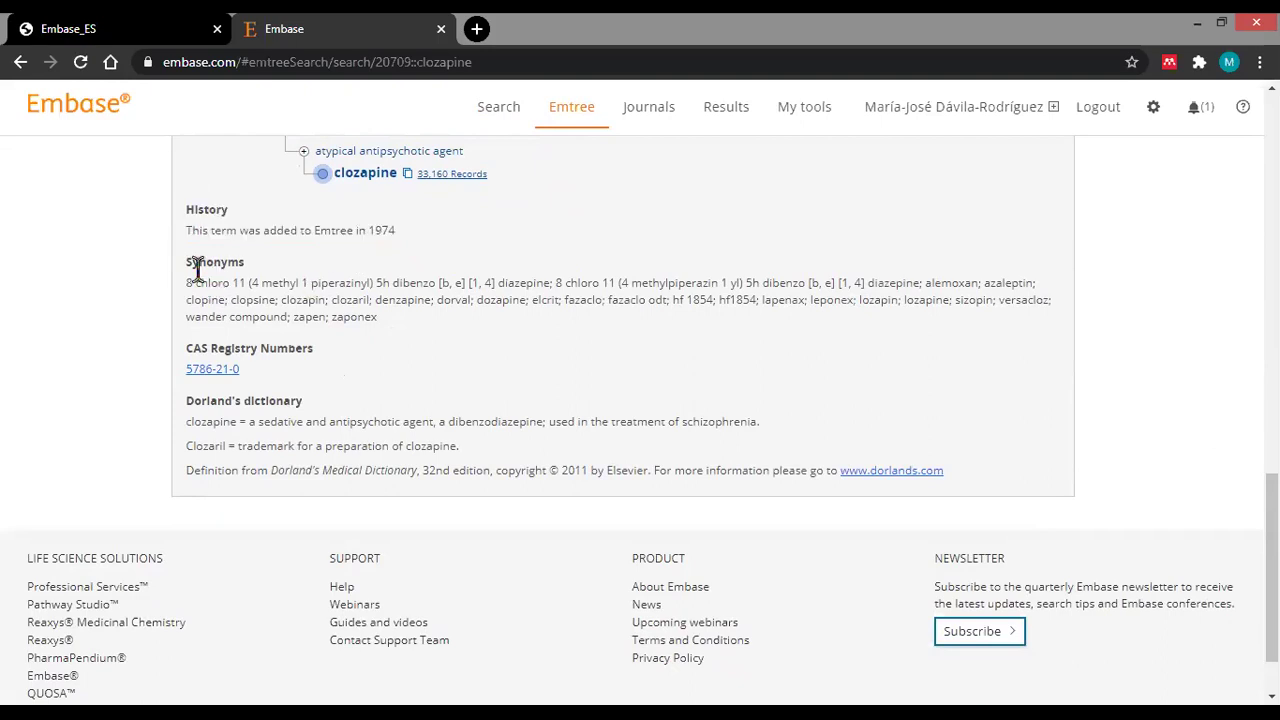
pyautogui.moveTo(186, 266); pyautogui.dragTo(396, 324)
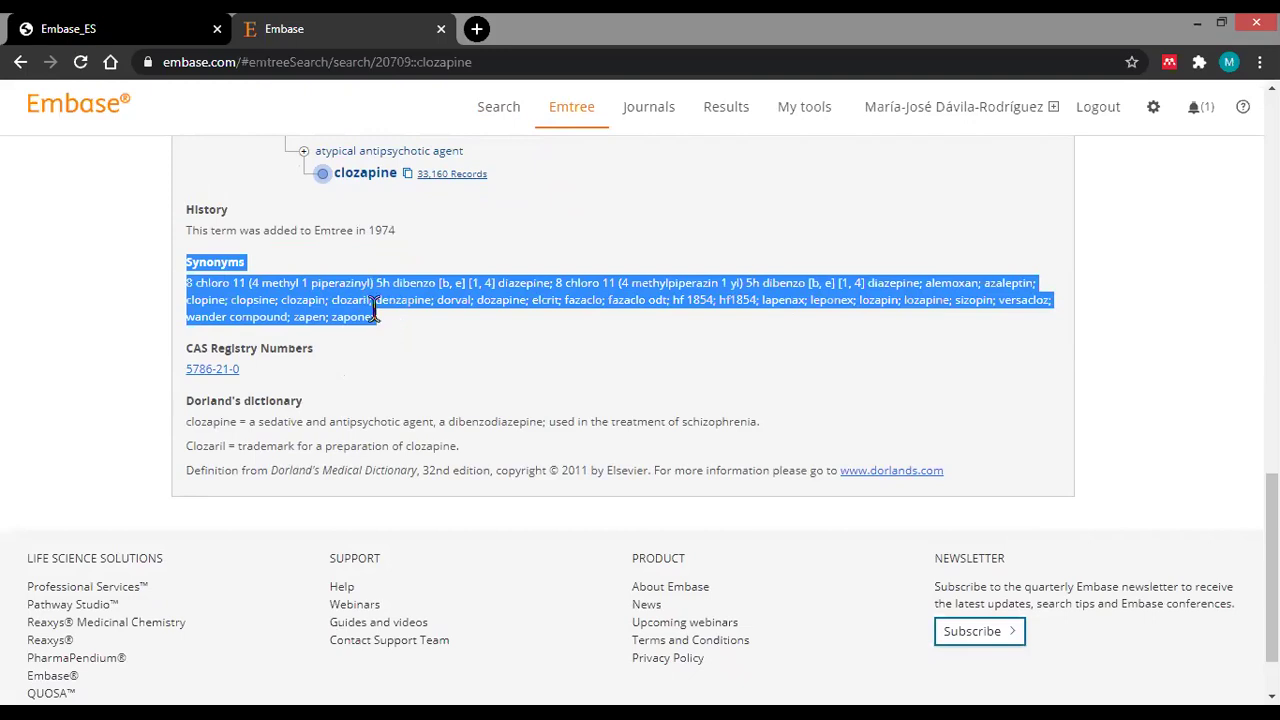
pyautogui.click(188, 285)
pyautogui.moveTo(187, 284); pyautogui.dragTo(571, 297)
pyautogui.click(603, 349)
pyautogui.moveTo(760, 301); pyautogui.dragTo(366, 314)
pyautogui.click(400, 335)
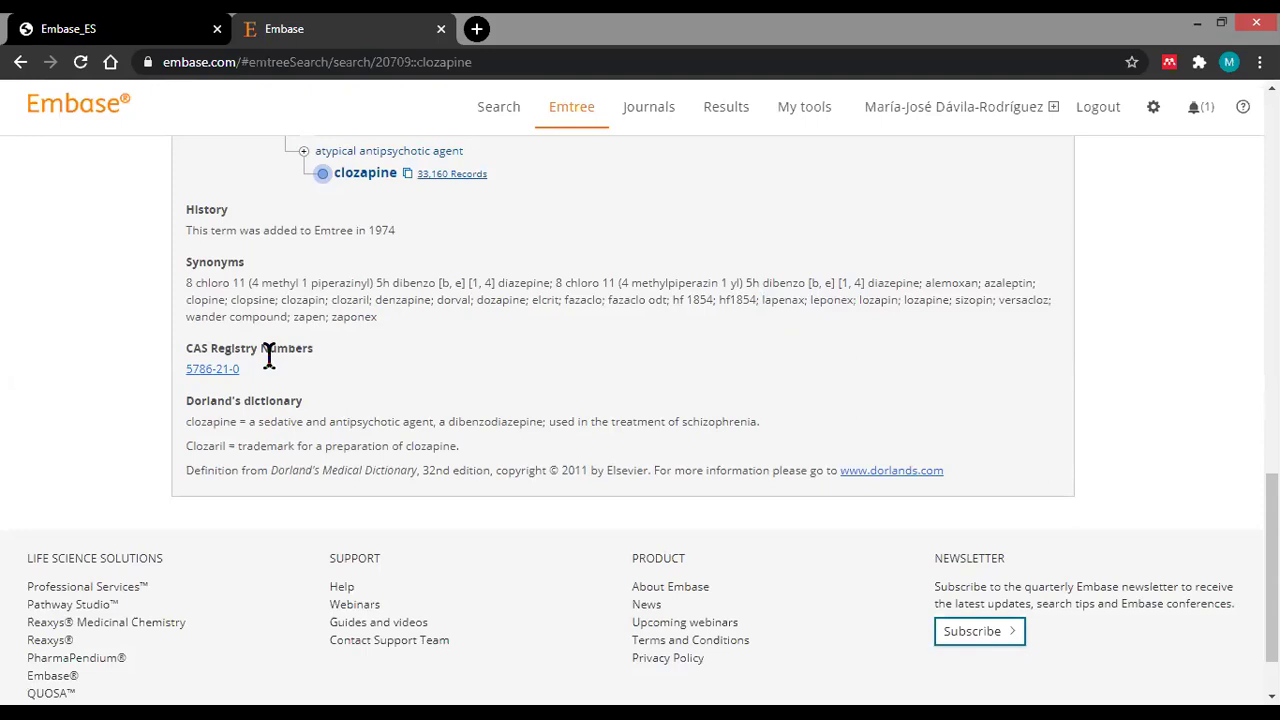
pyautogui.moveTo(188, 400); pyautogui.dragTo(1037, 514)
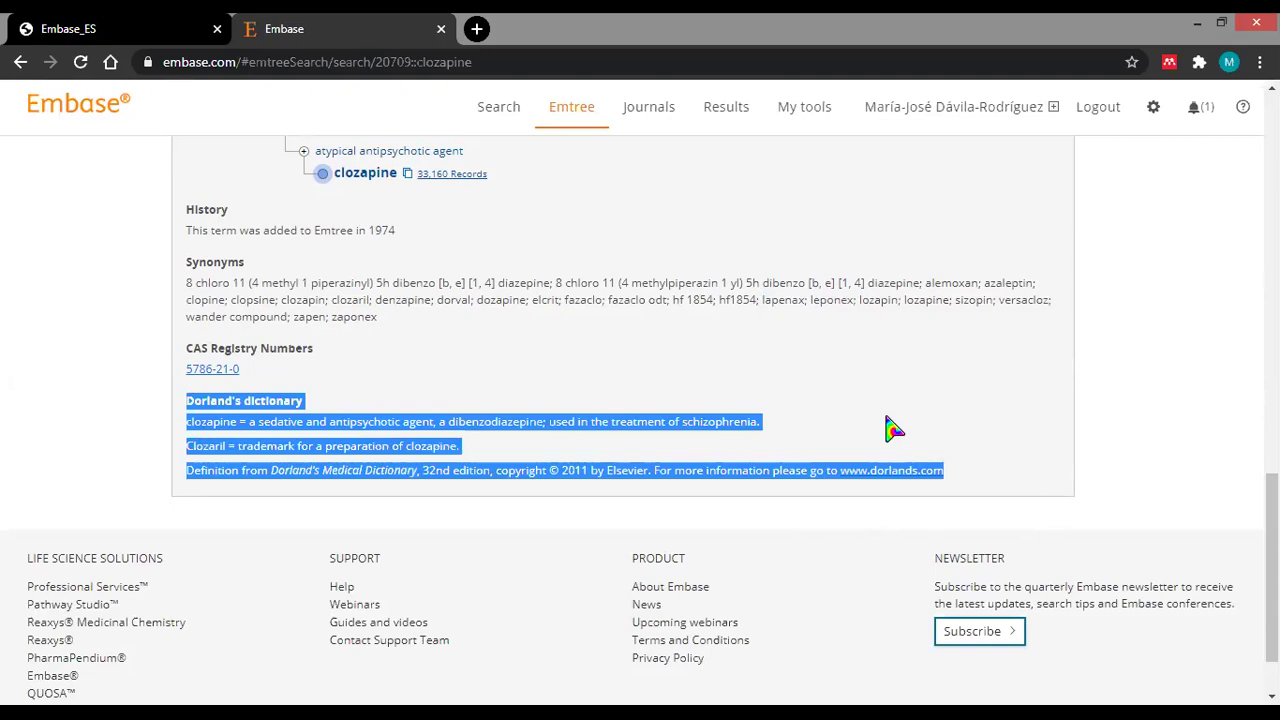
pyautogui.click(476, 335)
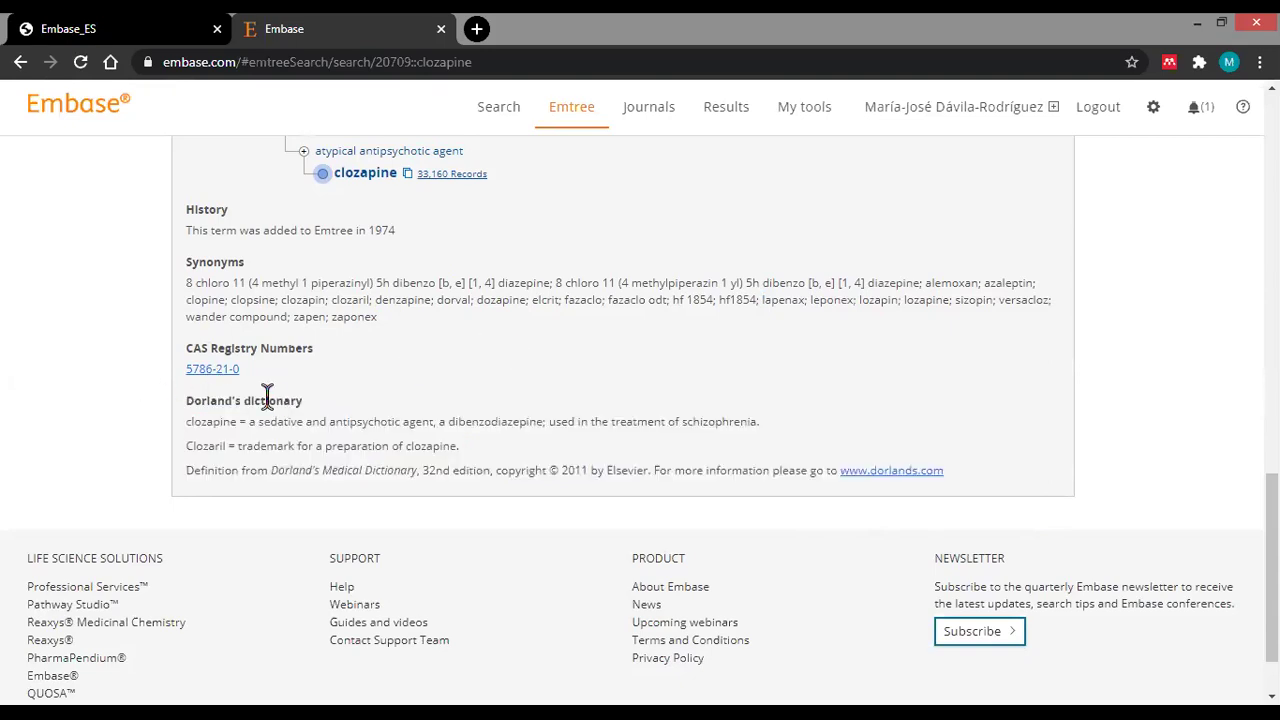
# Take the exploded clozapine query to Drug Search and check the pharmacokinetics question in the Embase_ES PDF before returning to Embase.
pyautogui.moveTo(1272, 560); pyautogui.dragTo(1272, 185)
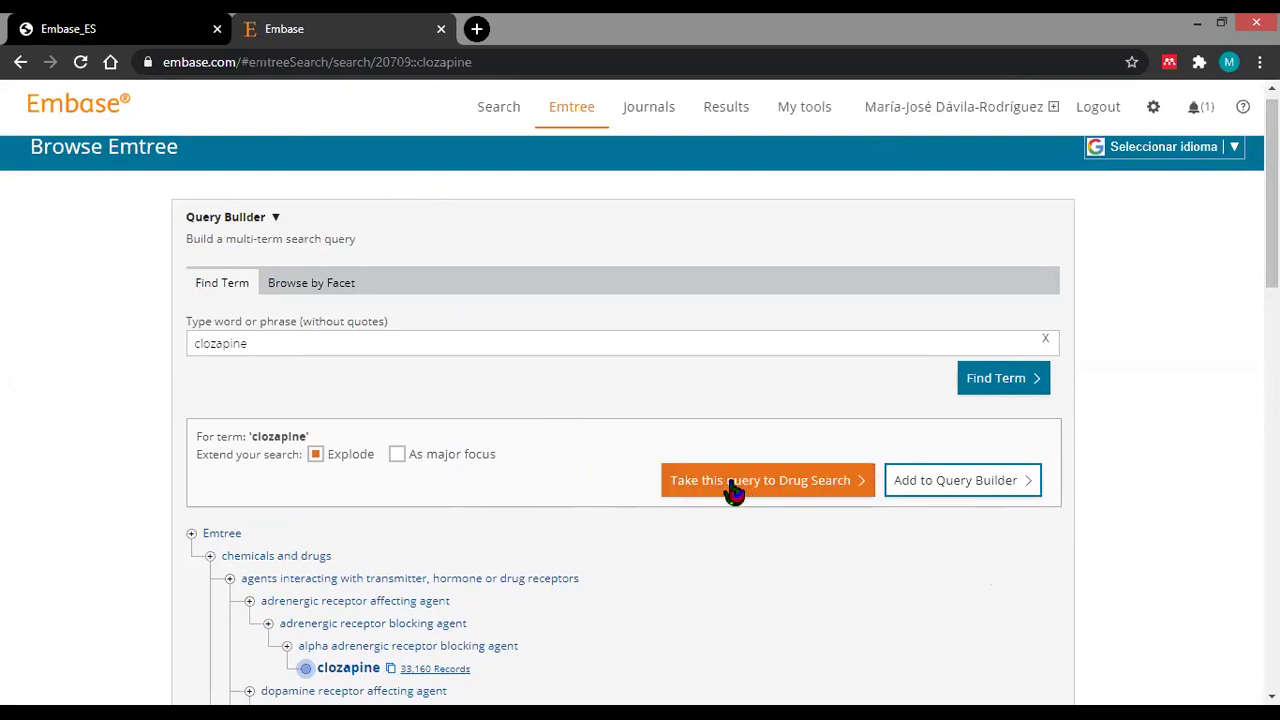
pyautogui.click(800, 482)
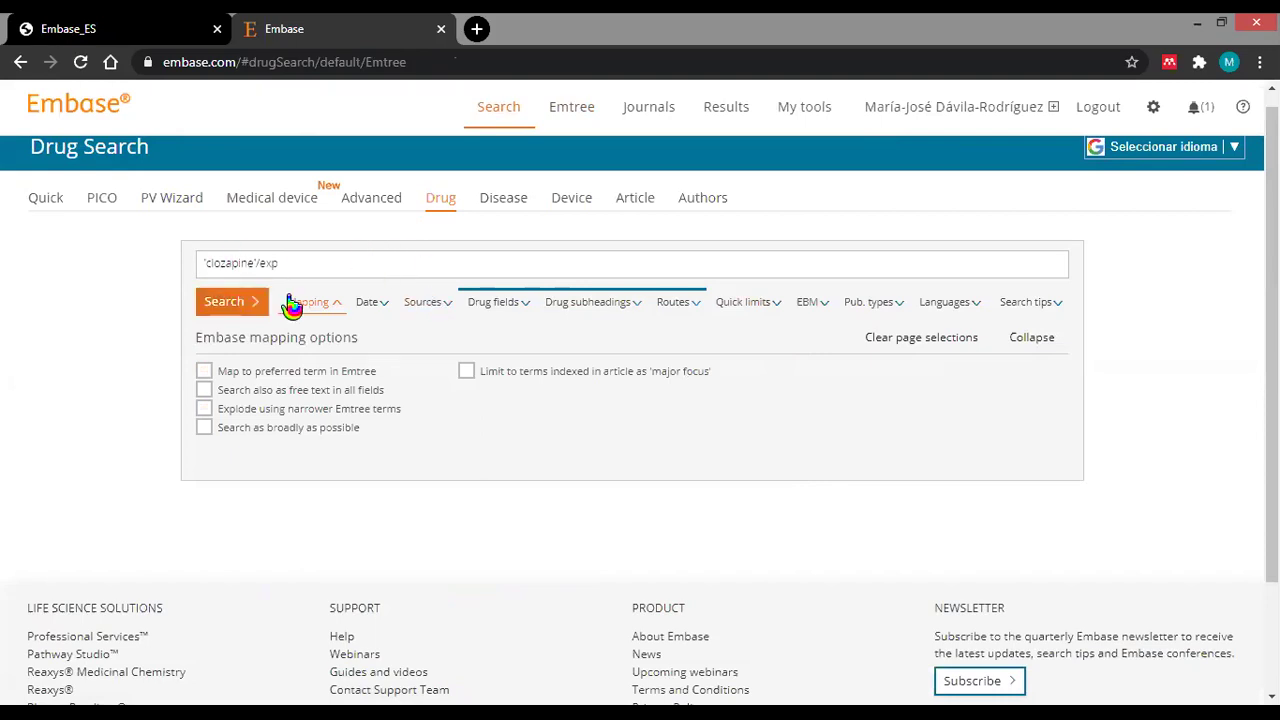
pyautogui.click(143, 30)
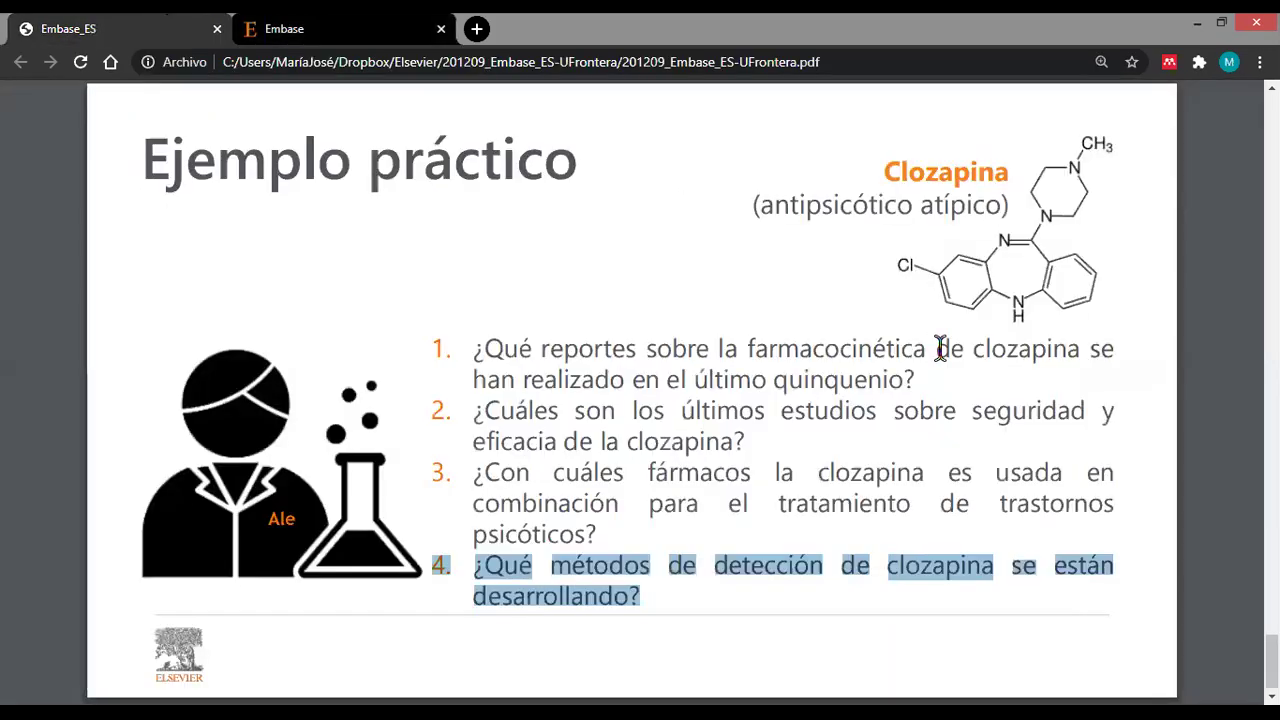
pyautogui.moveTo(548, 345); pyautogui.dragTo(917, 350)
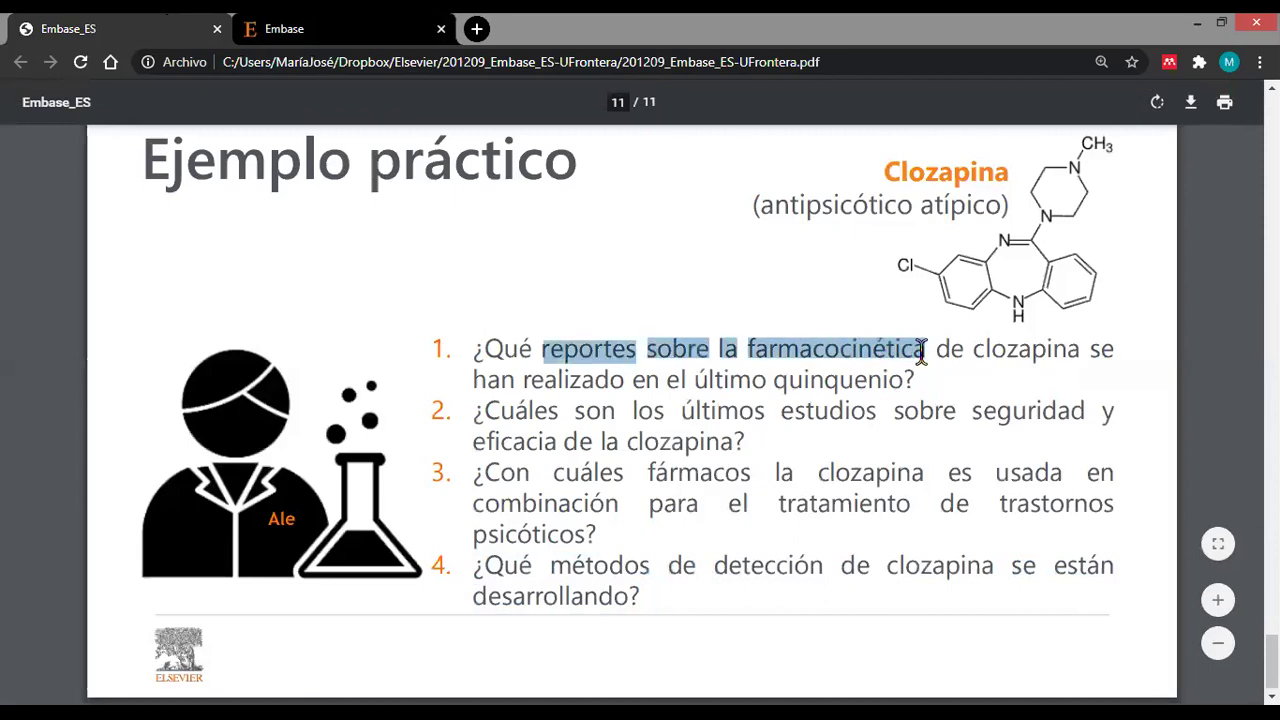
pyautogui.moveTo(694, 381); pyautogui.dragTo(797, 382)
pyautogui.click(284, 28)
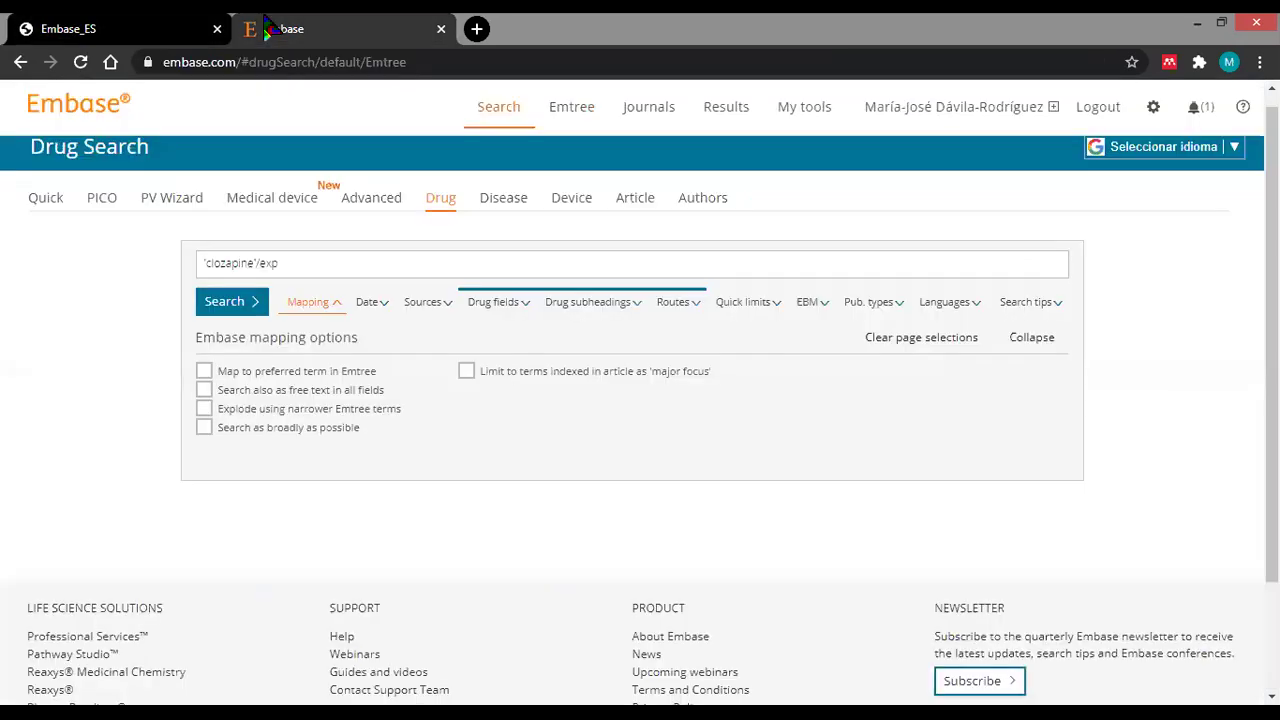
# Restrict the 'clozapine'/exp query to the Pharmacokinetics drug subheading and run the search.
pyautogui.click(567, 303)
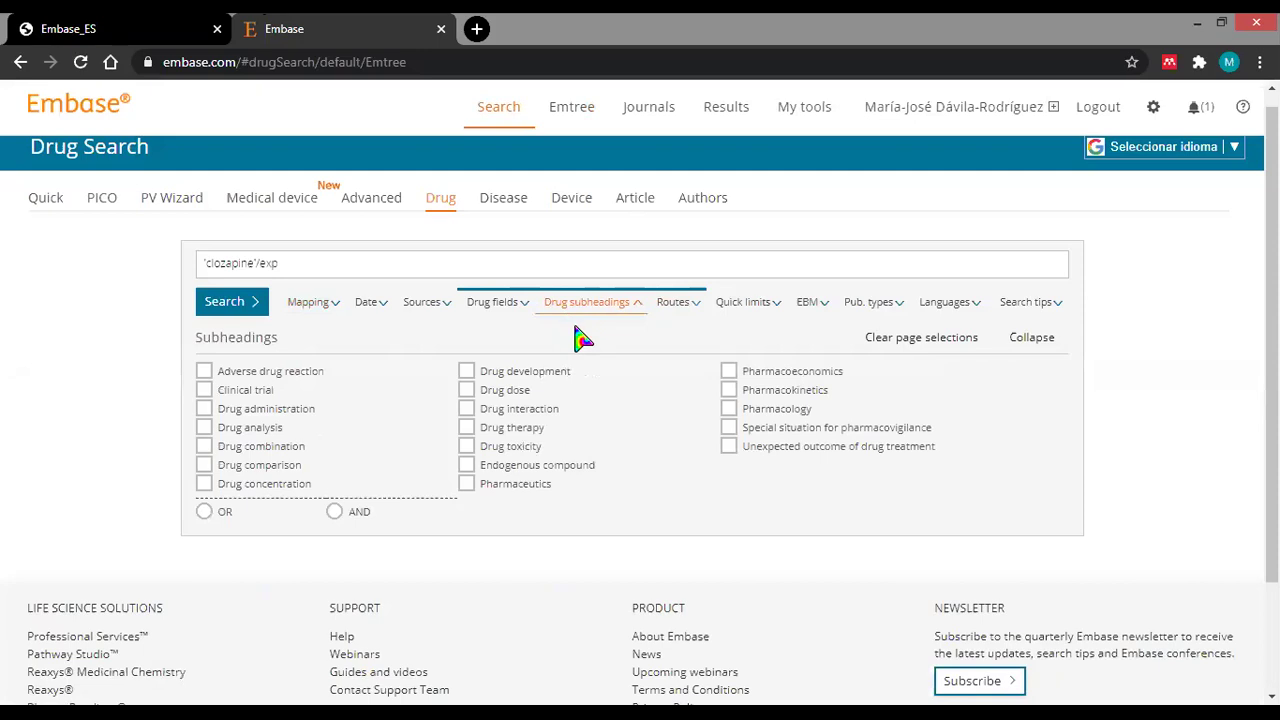
pyautogui.click(729, 392)
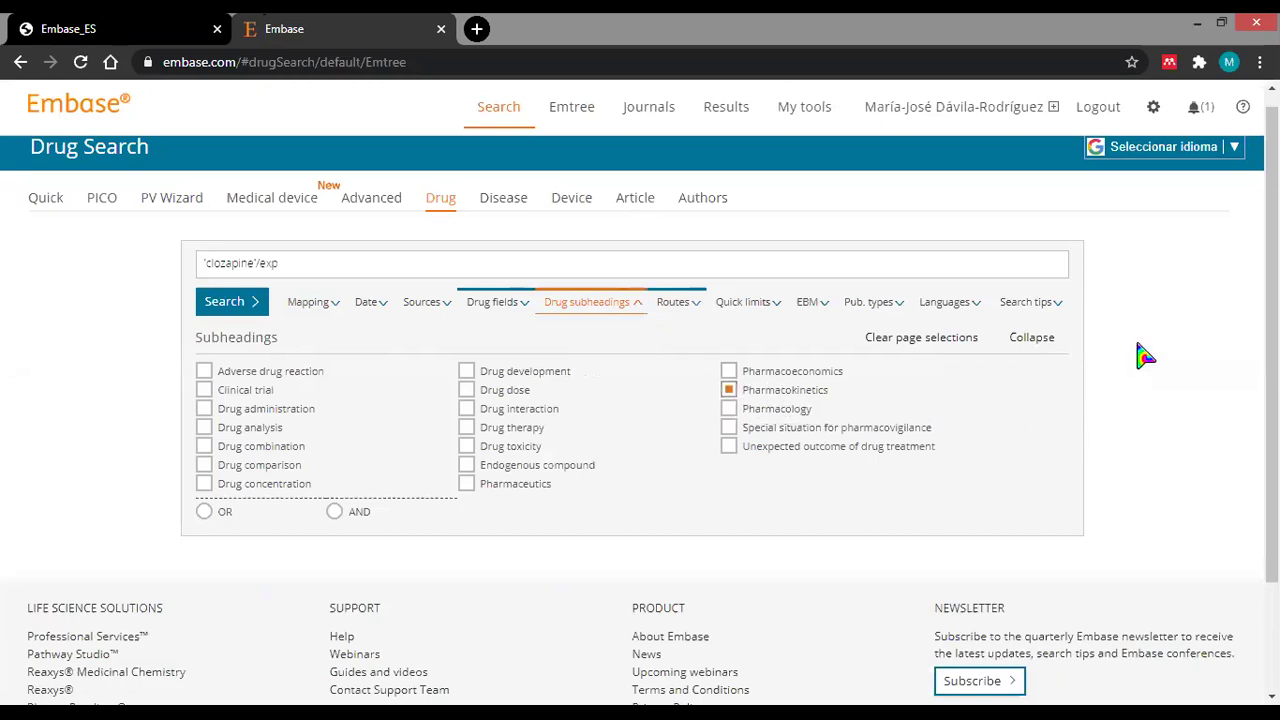
pyautogui.scroll(-1, 900, 350)
pyautogui.scroll(2, 700, 300)
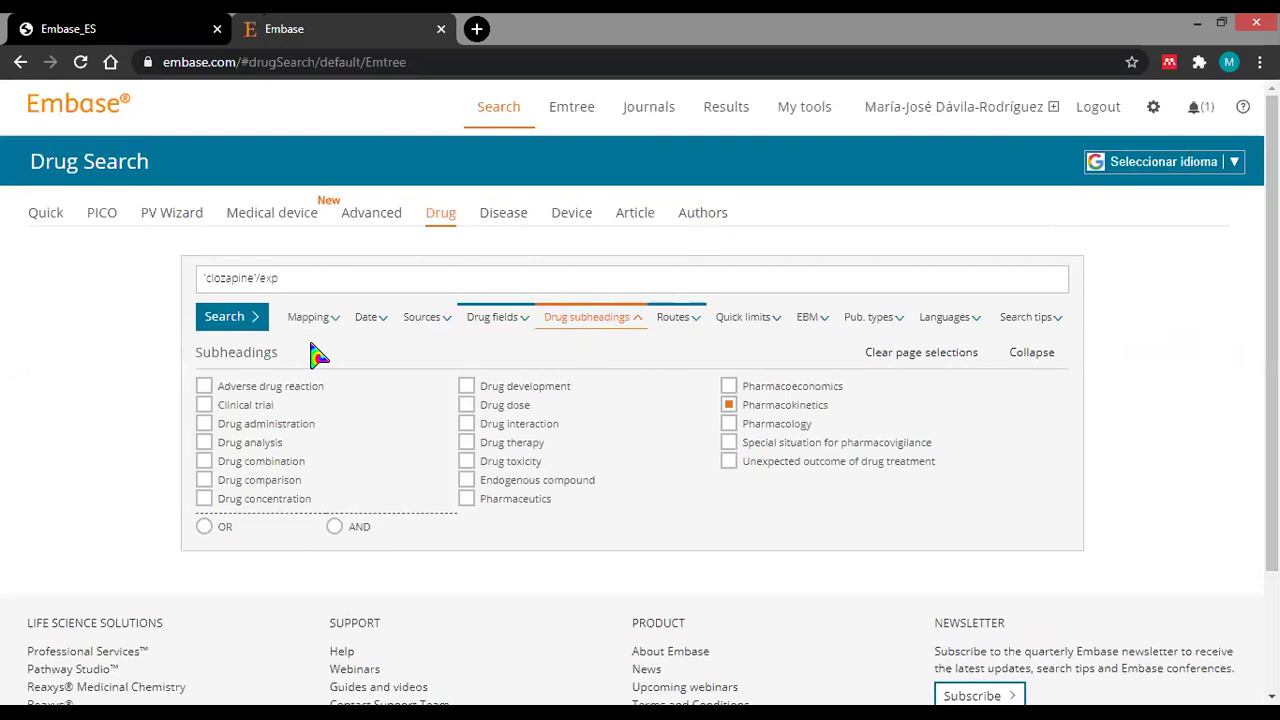
pyautogui.click(226, 318)
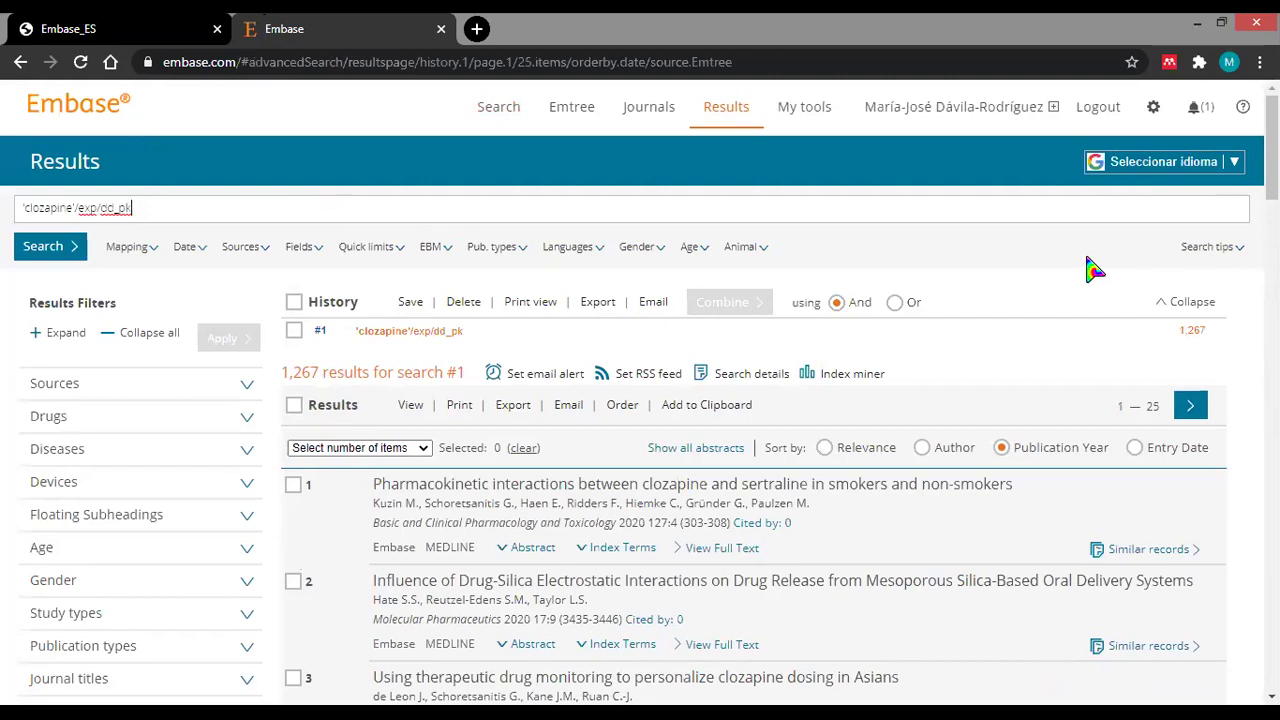
# Examine the clozapine pharmacokinetics results page, including its search limits, history, result filters and record list.
pyautogui.scroll(-1, 1095, 268)
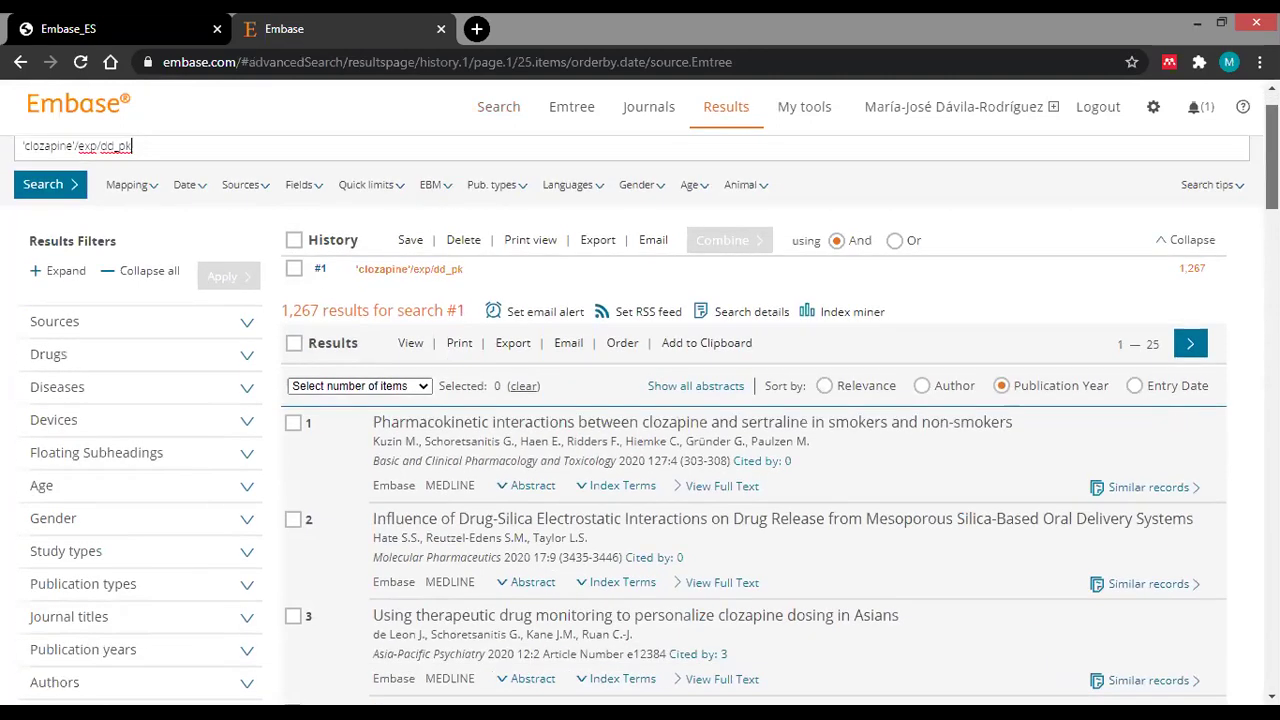
pyautogui.scroll(1, 640, 400)
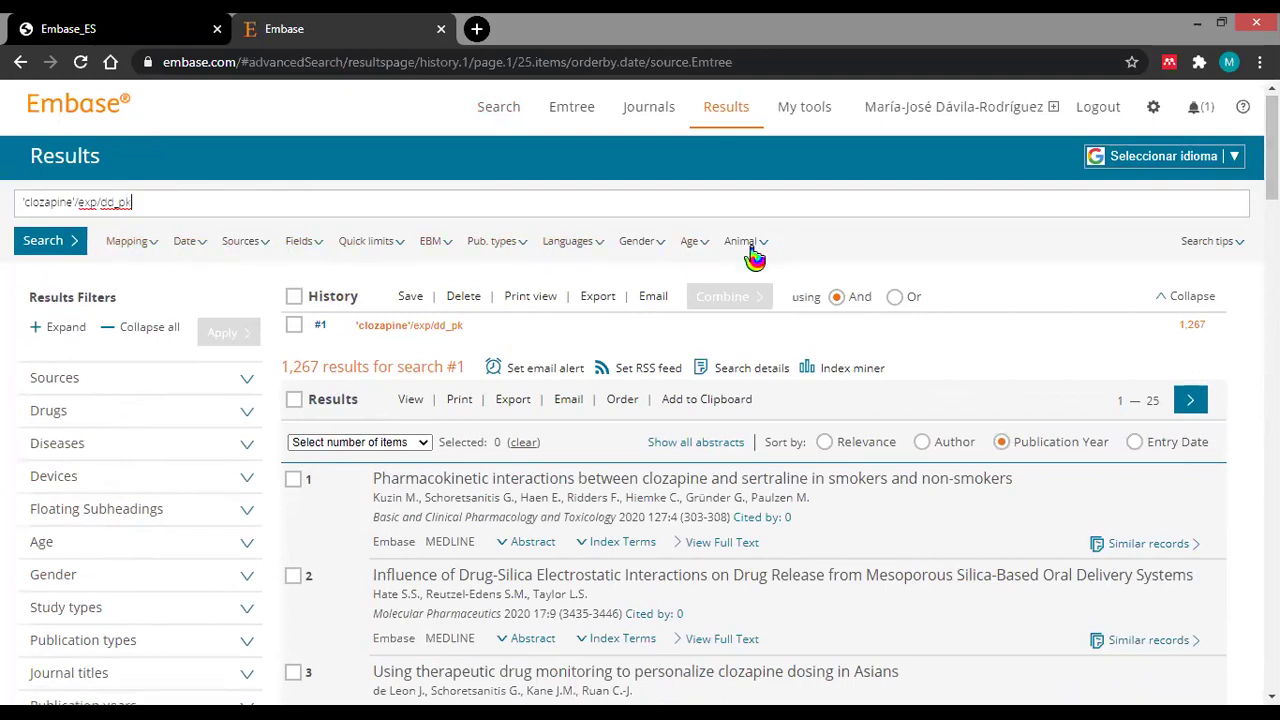
pyautogui.scroll(-2, 755, 258)
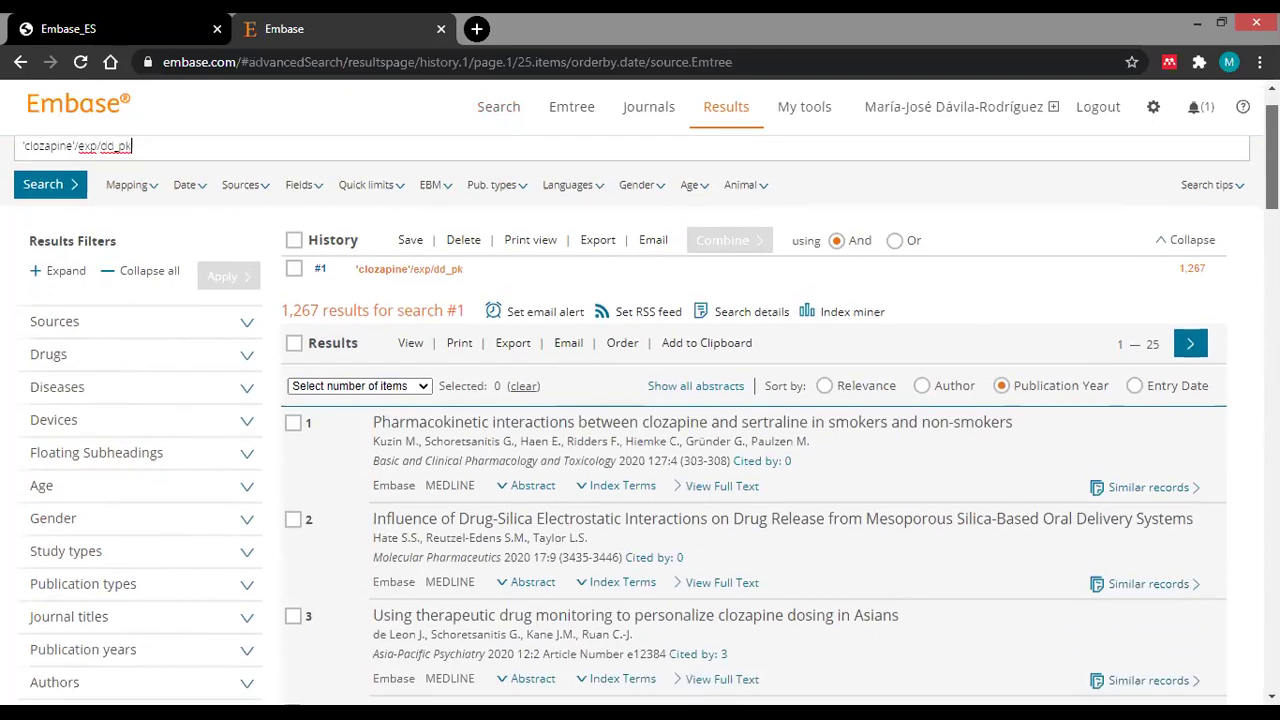
pyautogui.scroll(-2, 755, 400)
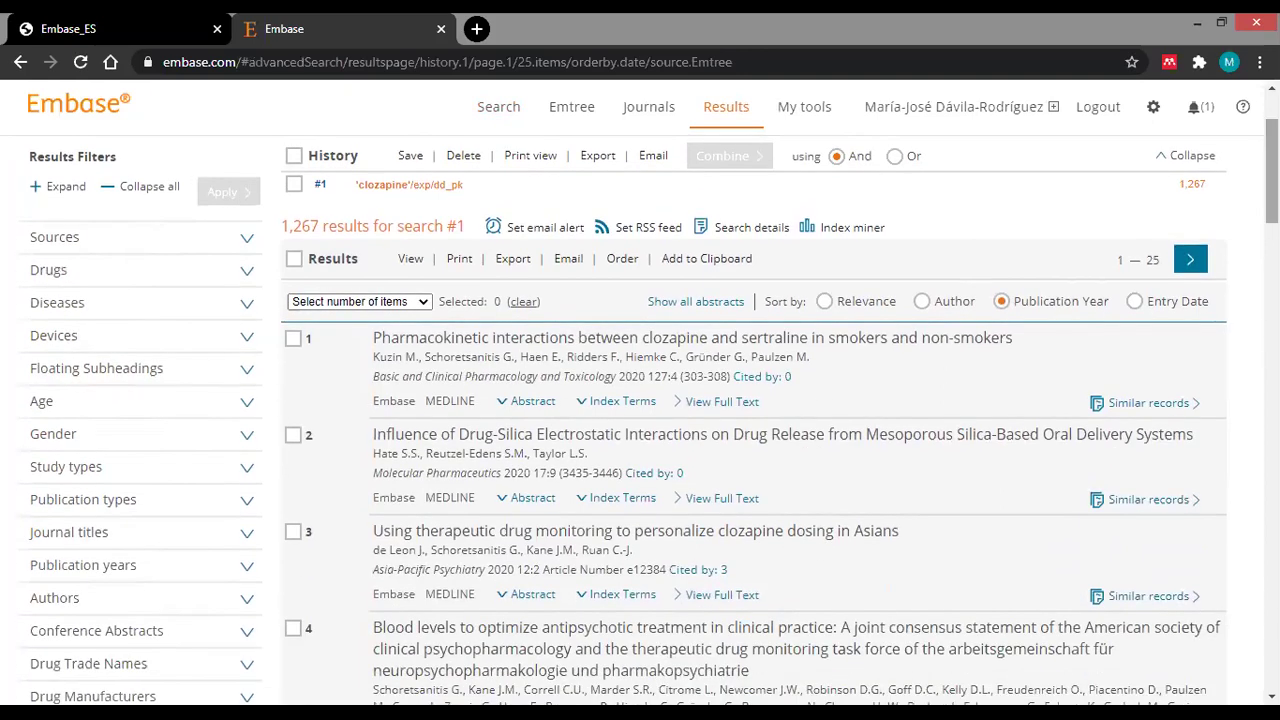
pyautogui.scroll(-1, 440, 395)
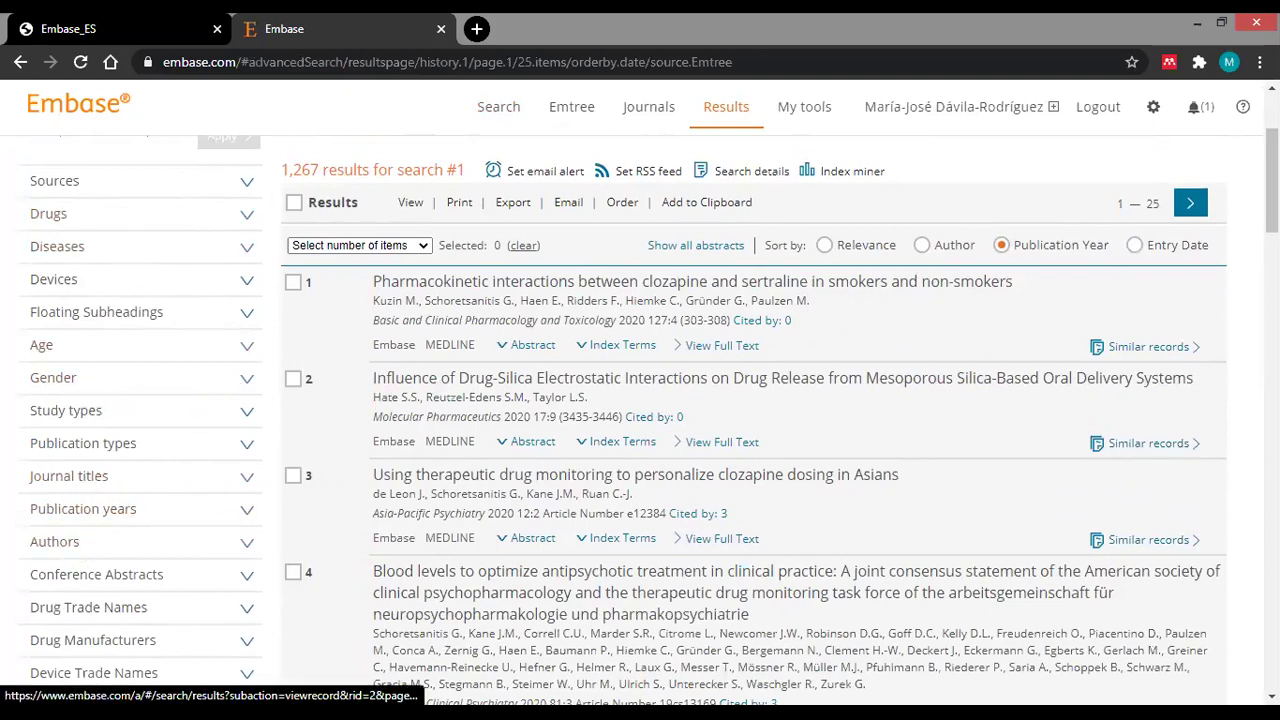
pyautogui.scroll(-2, 700, 400)
pyautogui.scroll(4, 700, 400)
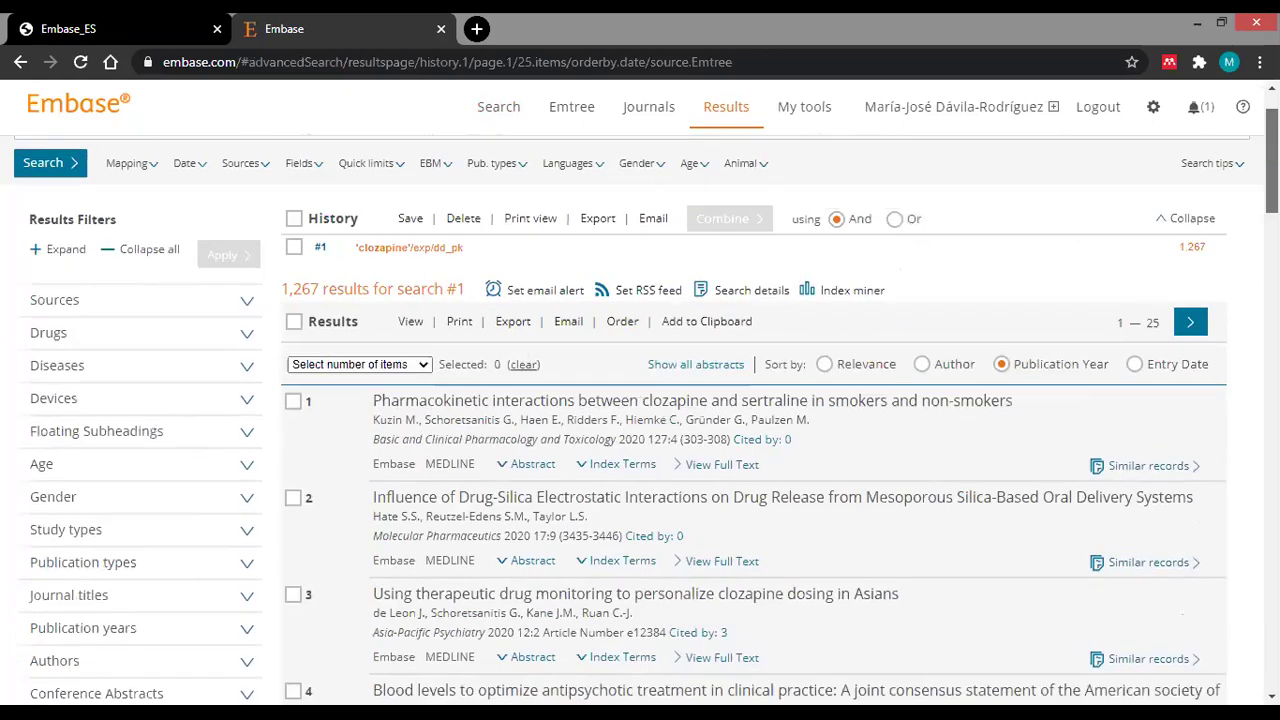
pyautogui.scroll(-1, 640, 400)
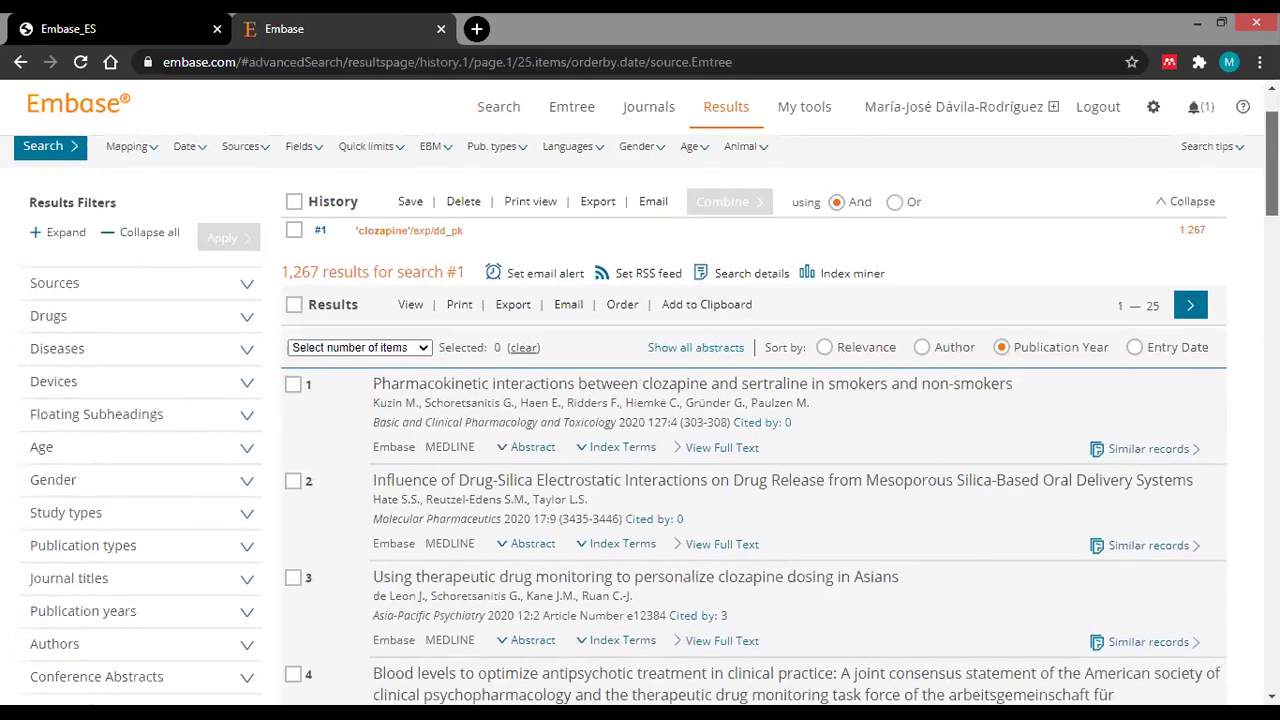
# Limit the clozapine pharmacokinetics search to publication years 2016 to 2021 and rerun it.
pyautogui.click(190, 148)
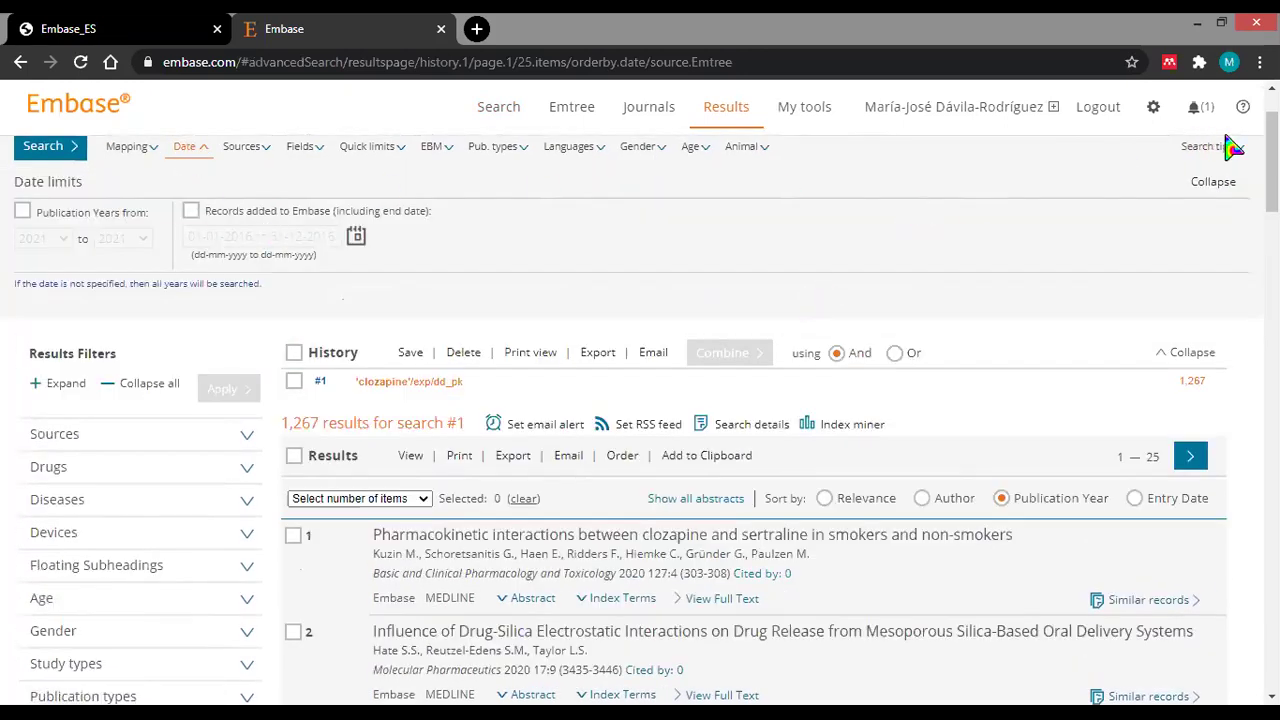
pyautogui.scroll(2, 1250, 150)
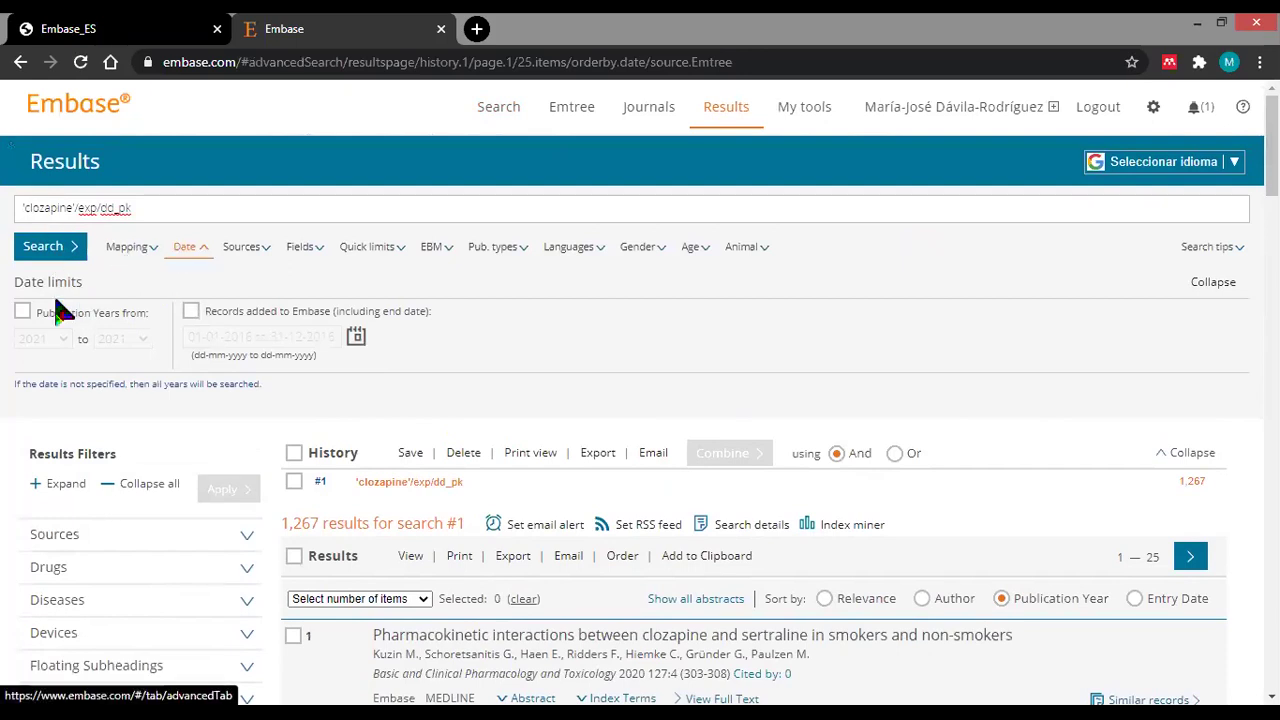
pyautogui.click(23, 313)
pyautogui.click(50, 340)
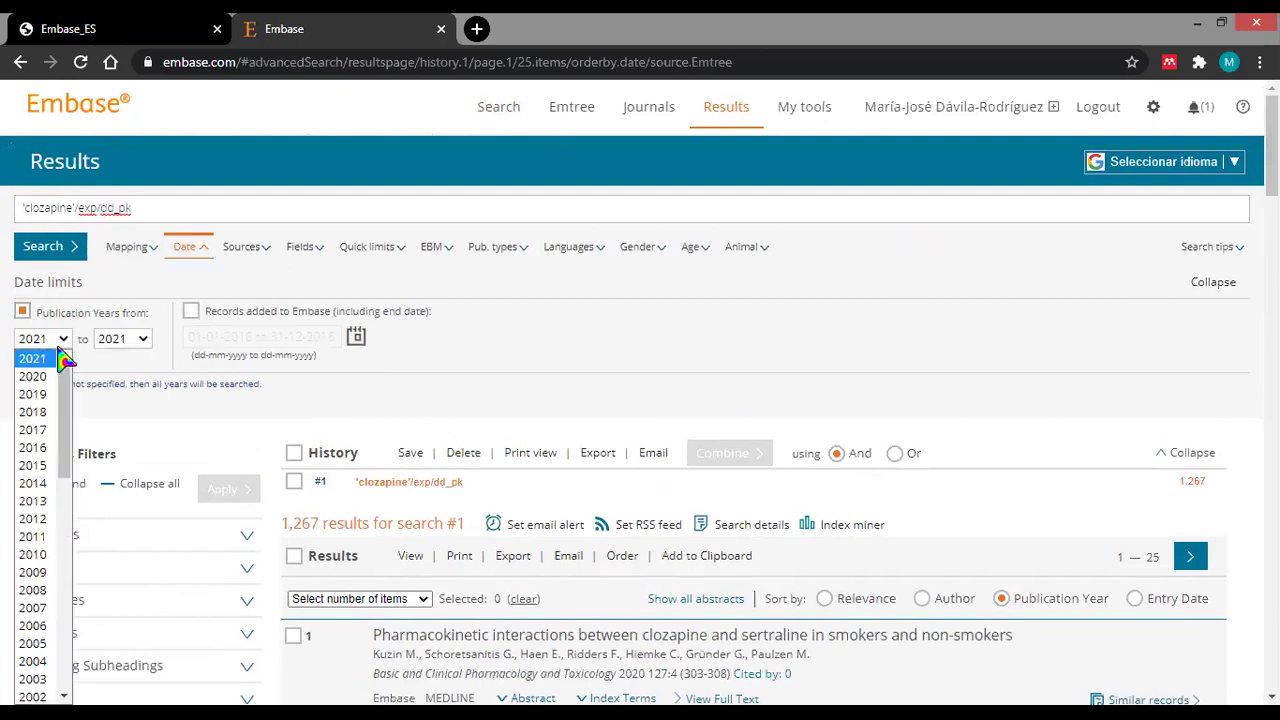
pyautogui.click(40, 448)
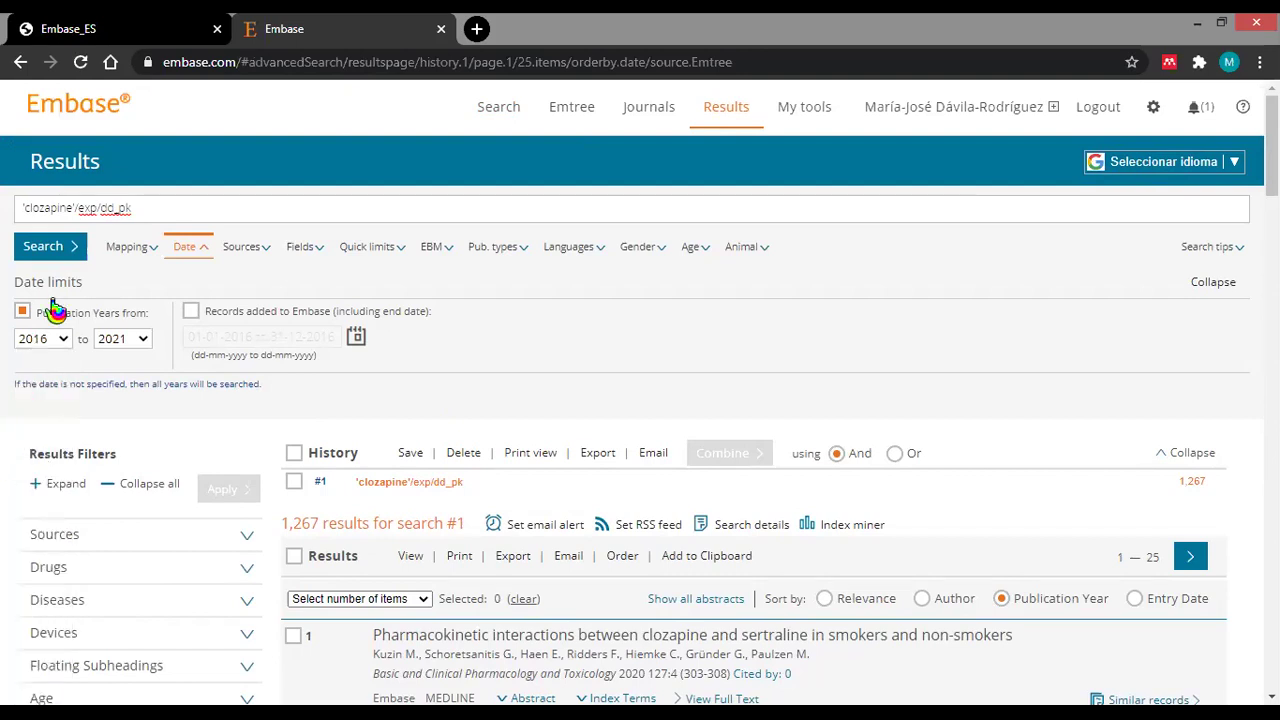
pyautogui.click(55, 256)
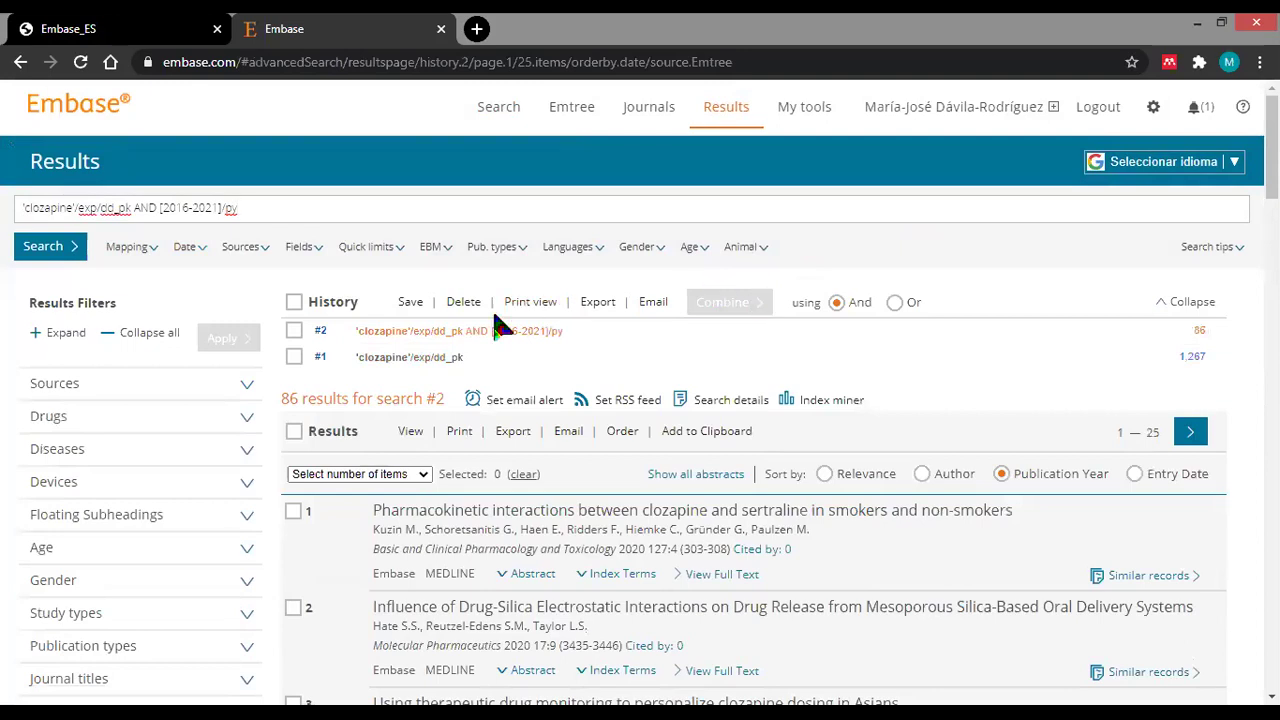
# Reopen search #1 from the history and return to the date-limited search #2 to compare their results.
pyautogui.click(352, 357)
pyautogui.click(347, 350)
pyautogui.tripleClick(333, 405)
pyautogui.click(563, 371)
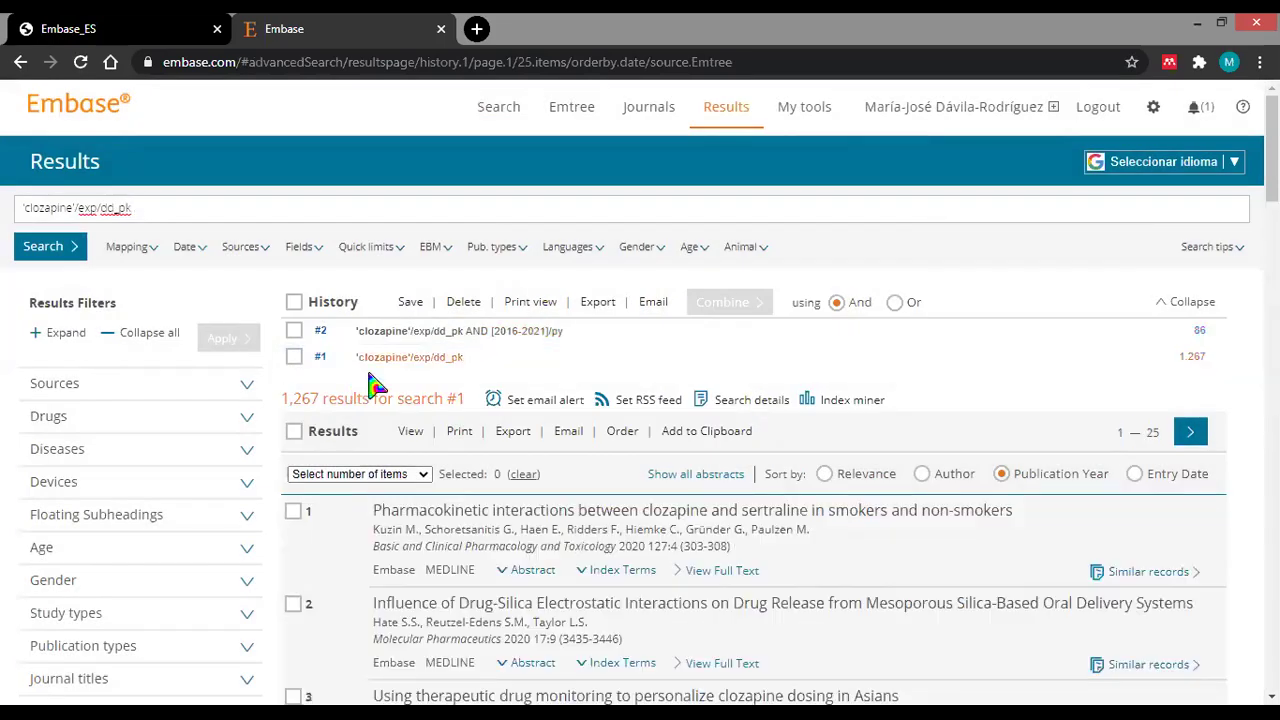
pyautogui.click(380, 338)
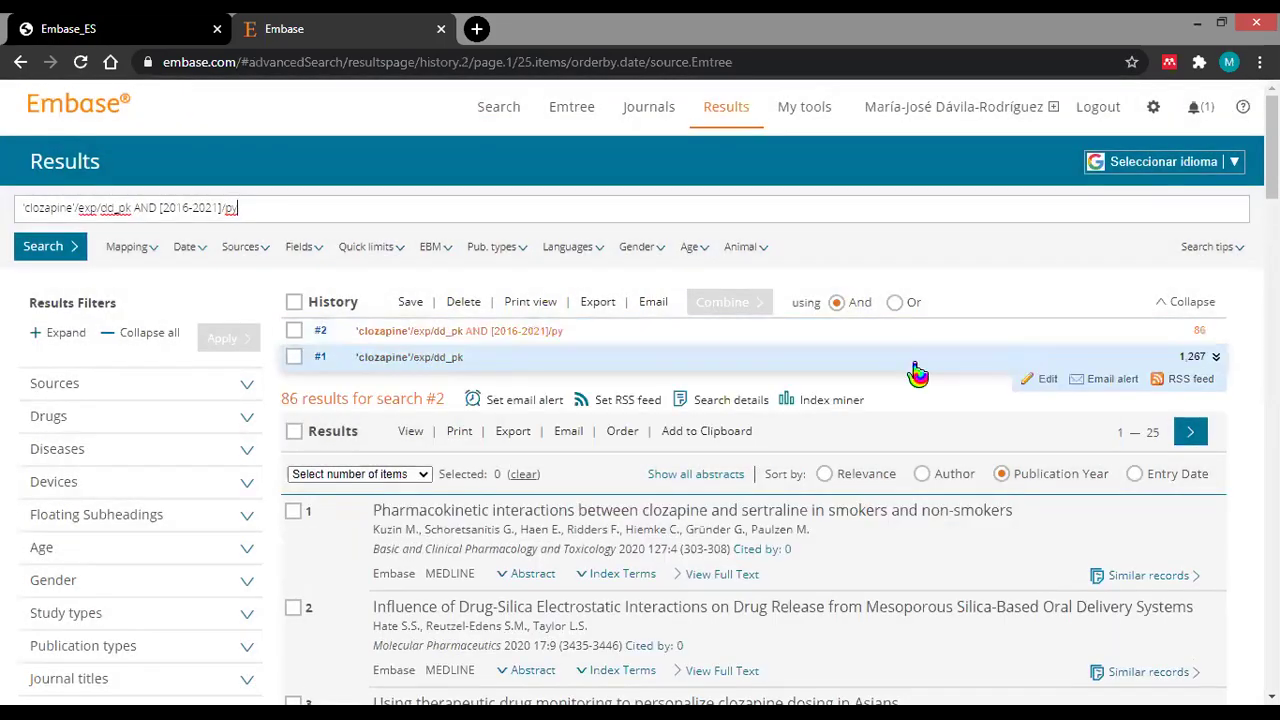
# Review the author list and journal citation of the first record in the date-limited results.
pyautogui.scroll(-2, 640, 420)
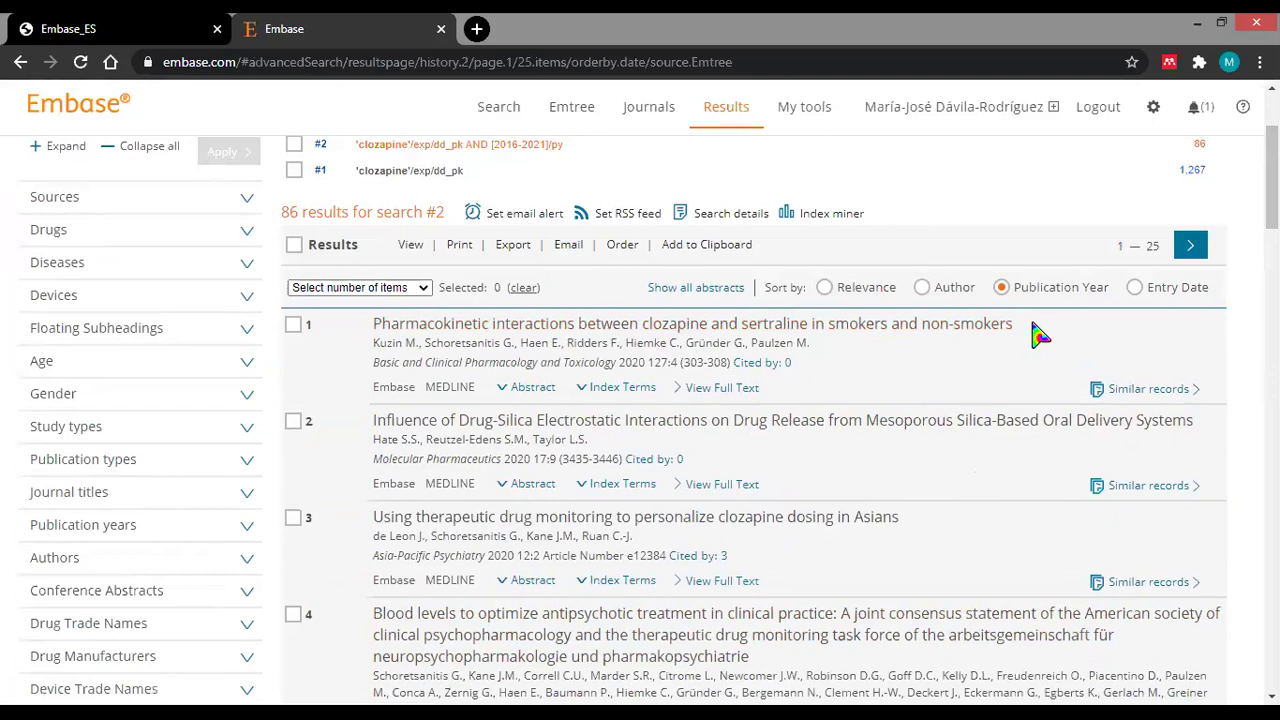
pyautogui.moveTo(376, 342); pyautogui.dragTo(852, 360)
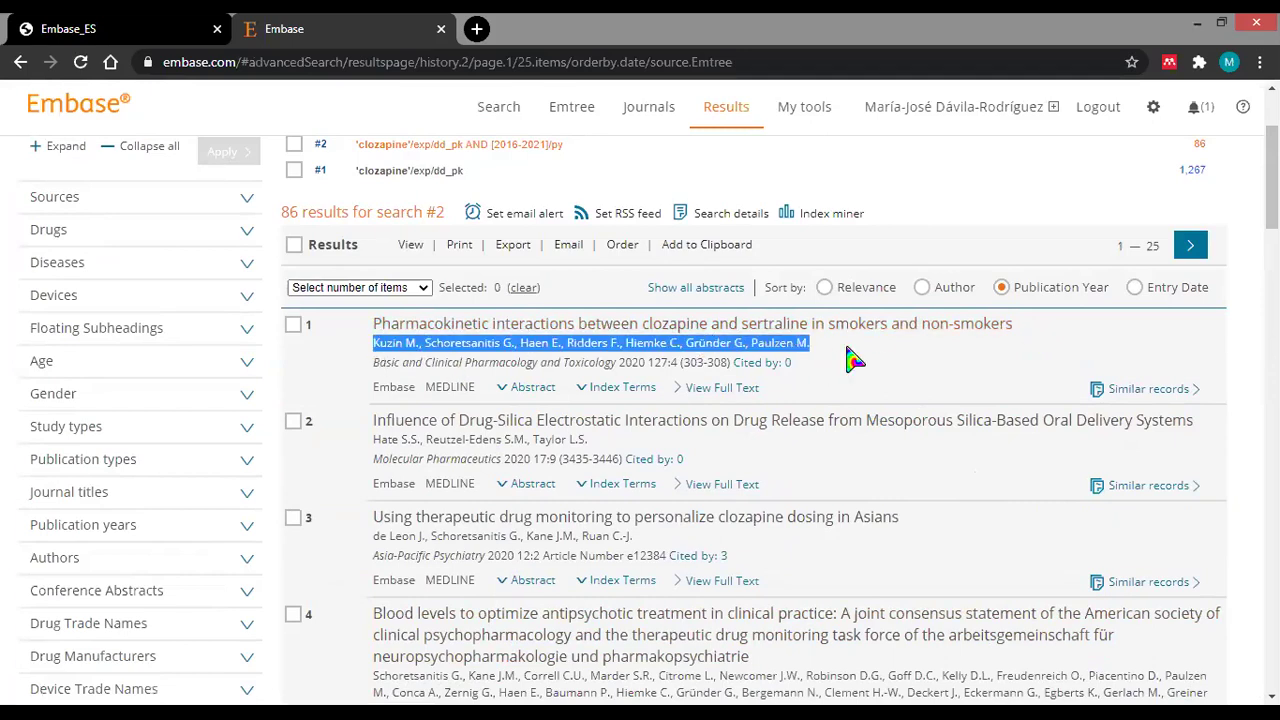
pyautogui.moveTo(373, 362); pyautogui.dragTo(520, 362)
pyautogui.moveTo(603, 385); pyautogui.dragTo(848, 383)
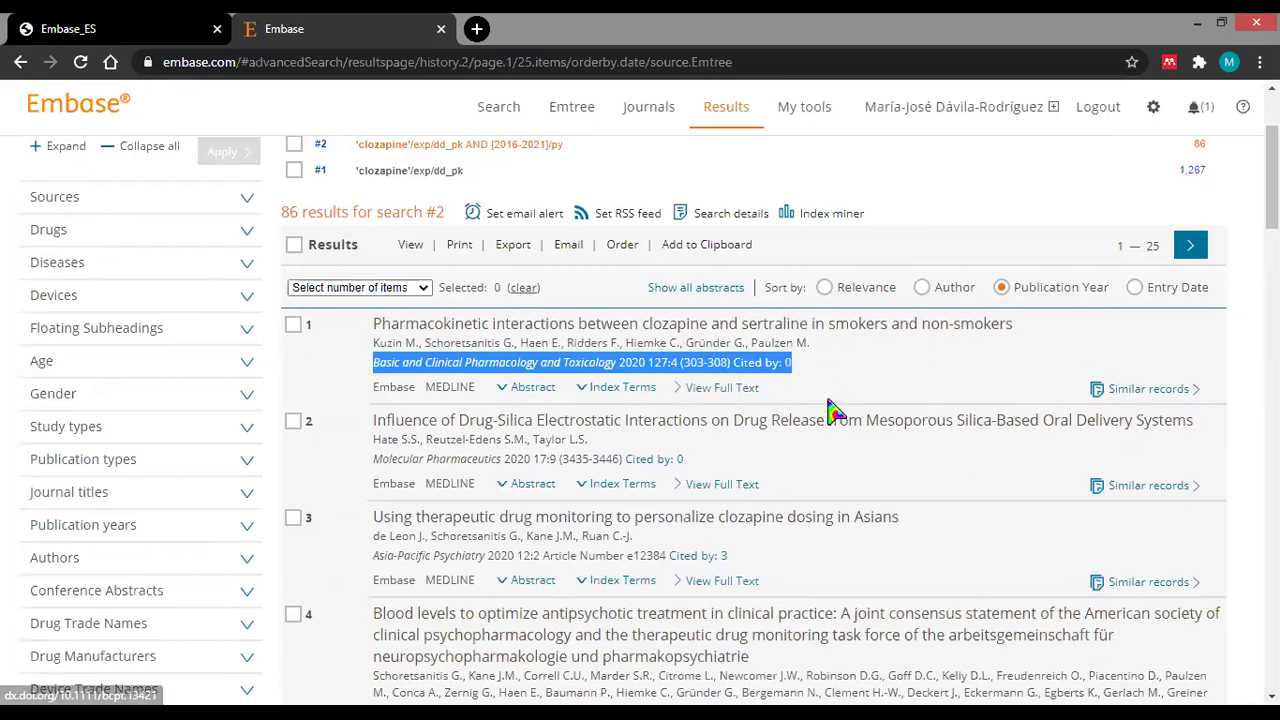
pyautogui.scroll(-1, 649, 229)
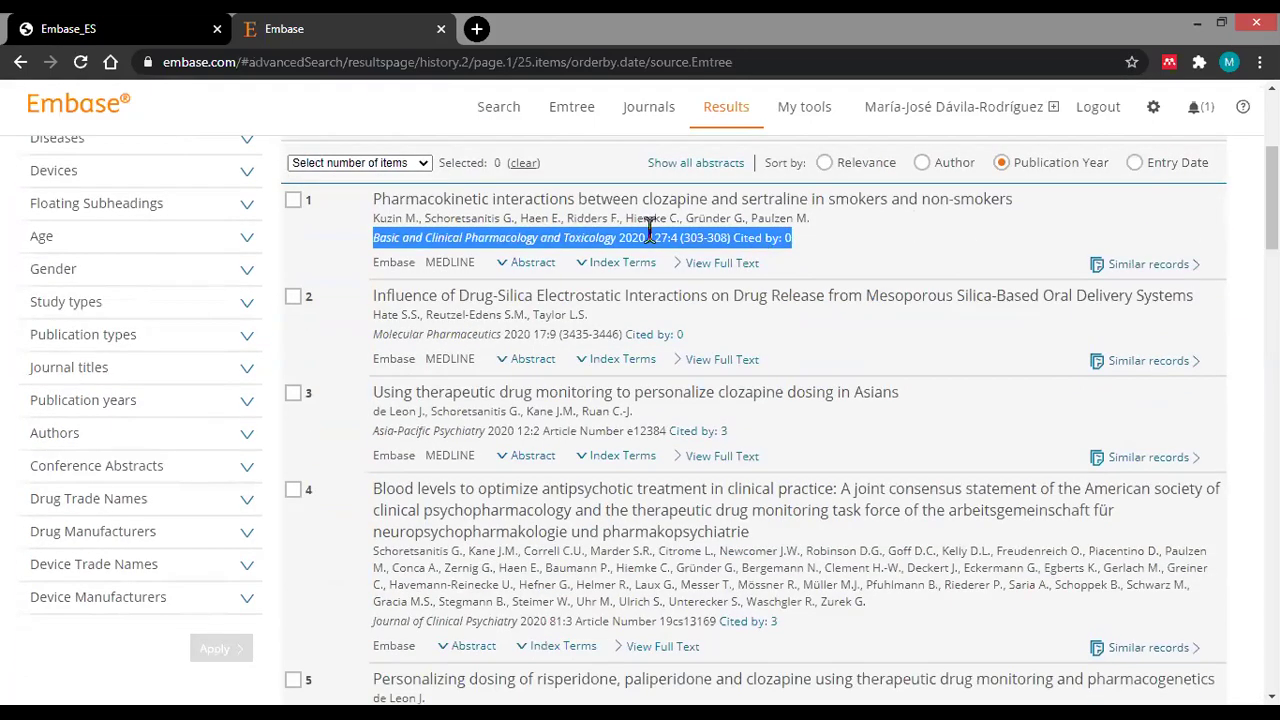
# Read the first record's abstract and show its index terms.
pyautogui.click(522, 263)
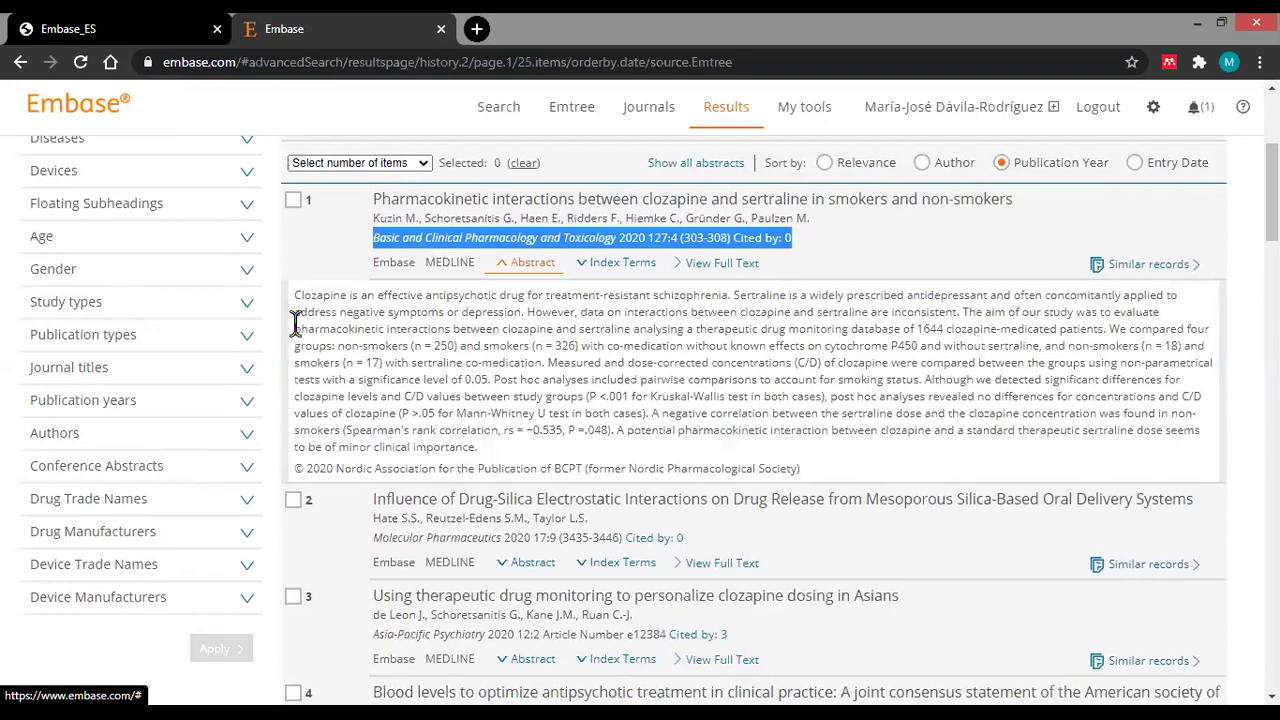
pyautogui.tripleClick(843, 471)
pyautogui.hotkey('ctrl', 'a')
pyautogui.click(633, 266)
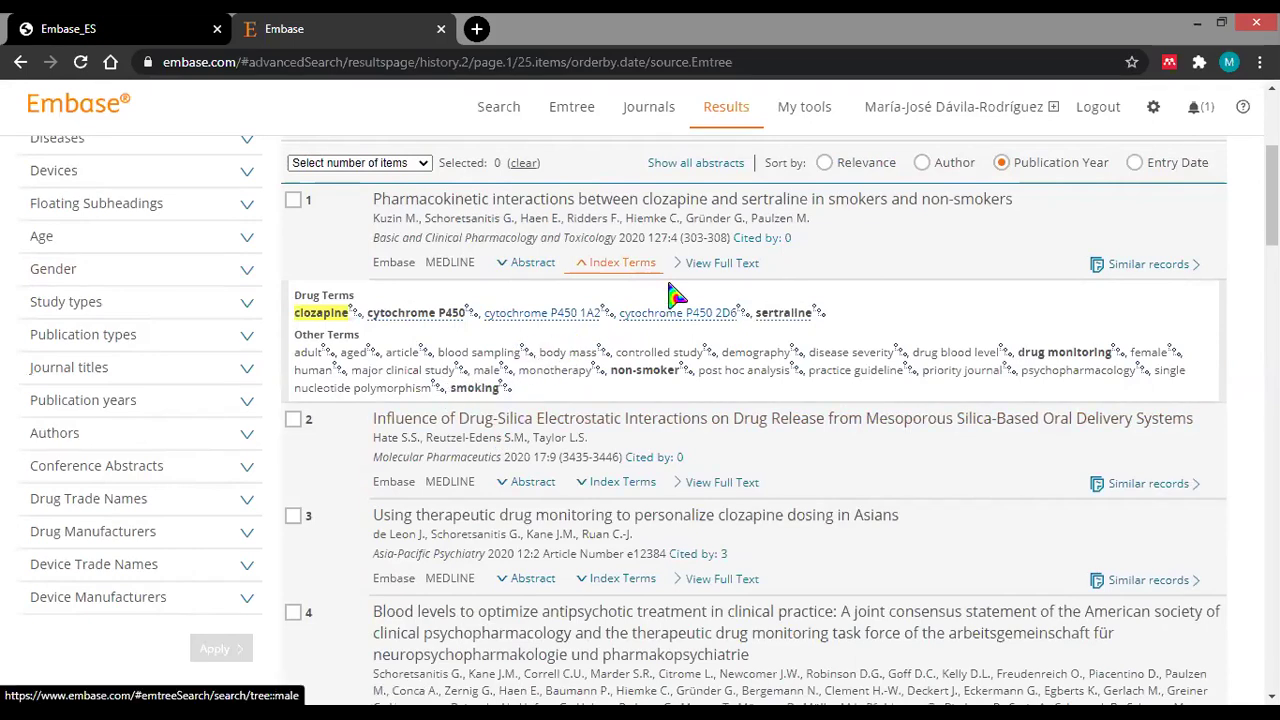
# Open the first record's full text from the publisher, and return to the Embase results.
pyautogui.click(719, 268)
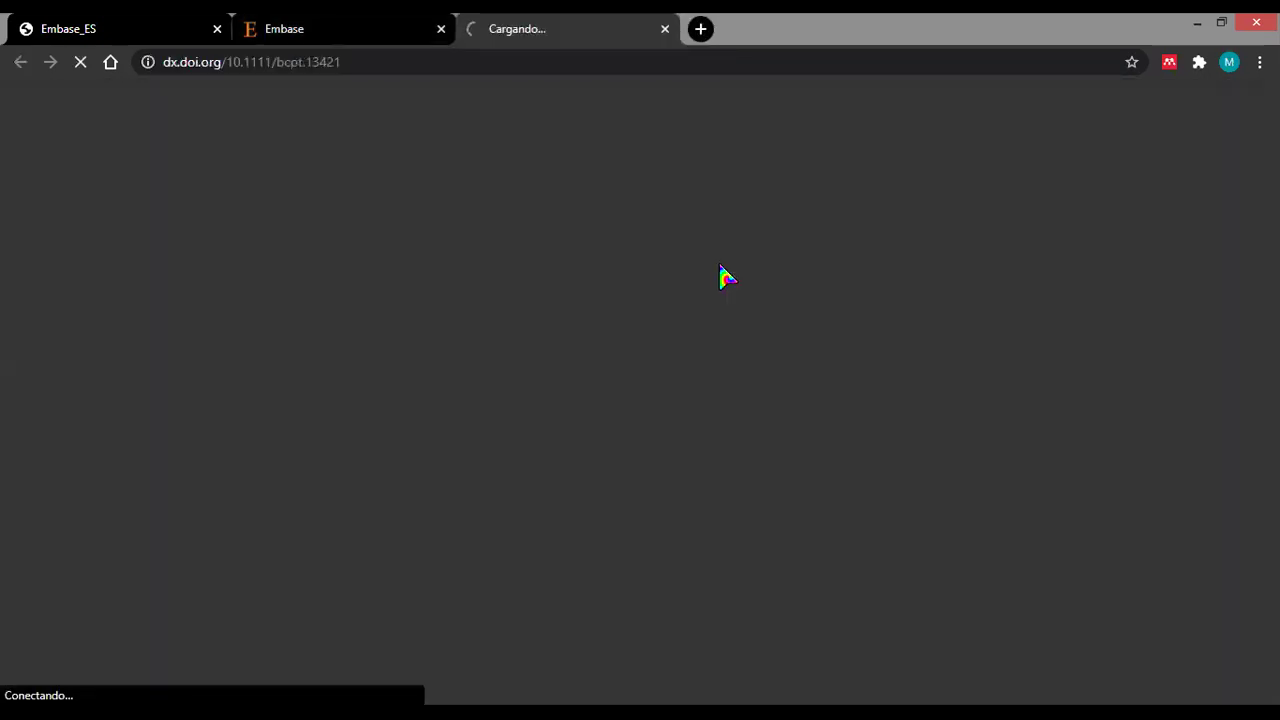
pyautogui.click(376, 29)
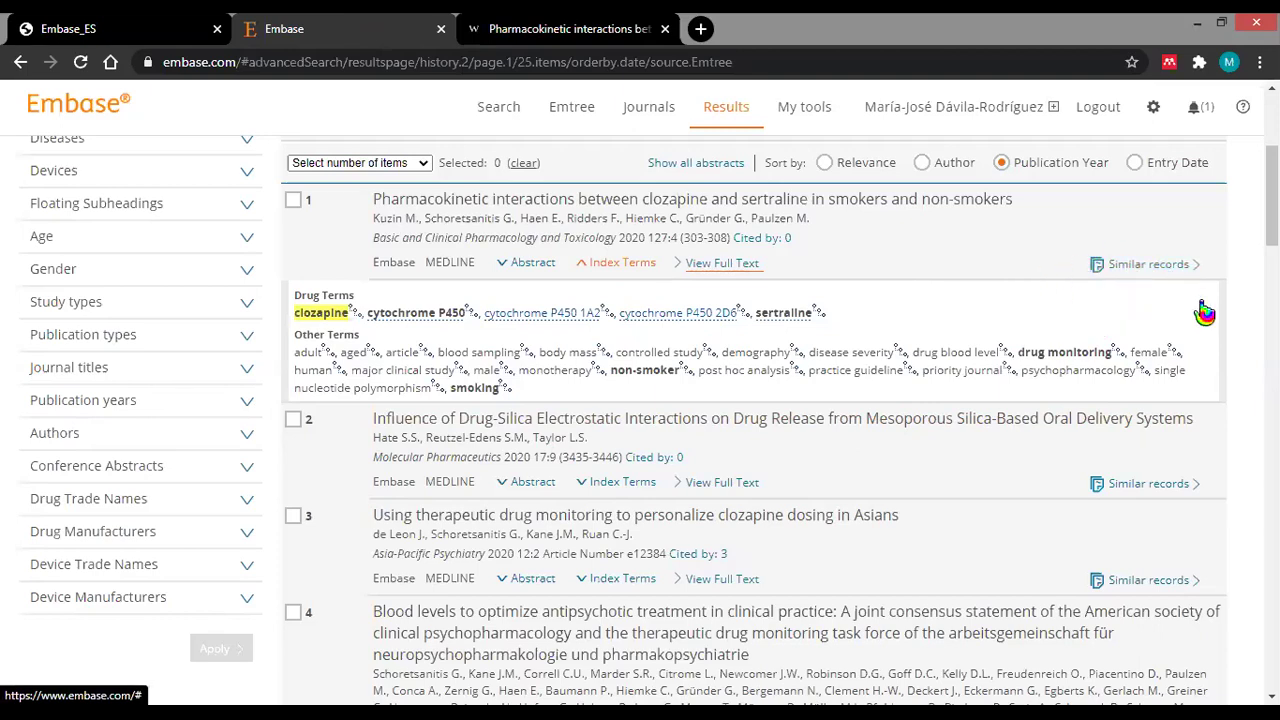
# Sort the date-limited clozapine results by relevance and review the citation of the first record.
pyautogui.scroll(-5, 831, 297)
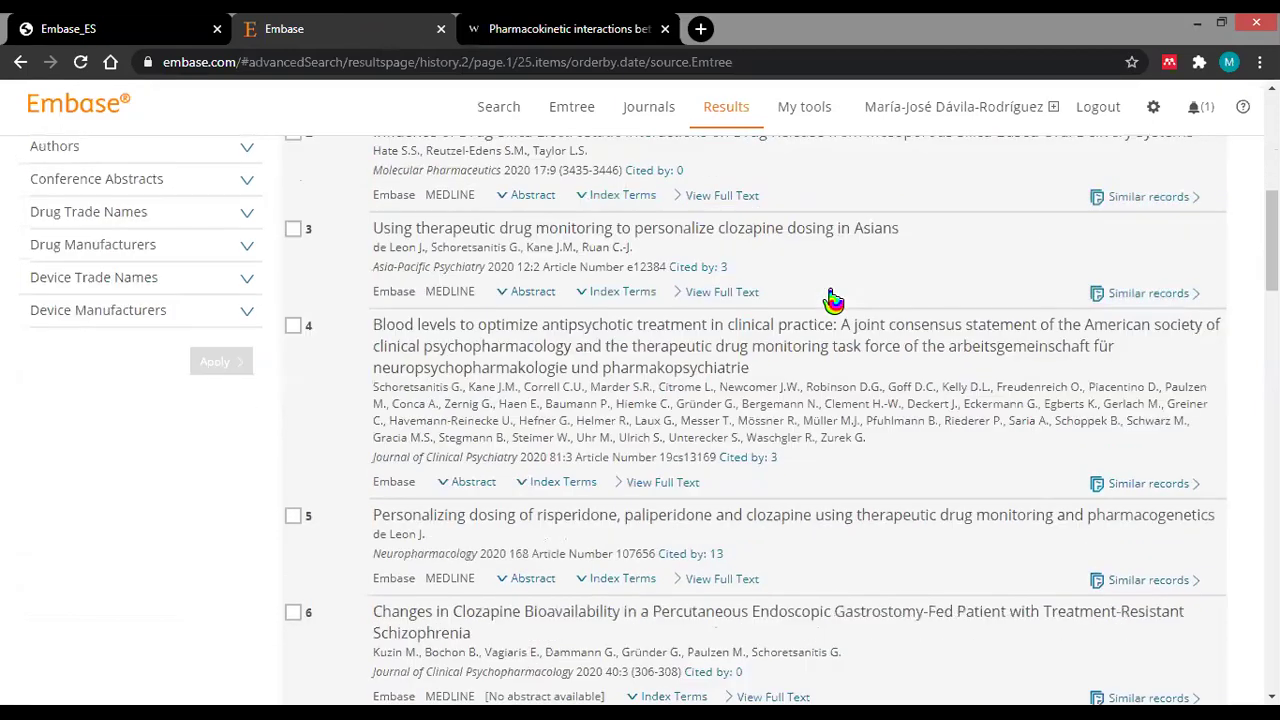
pyautogui.scroll(10, 838, 370)
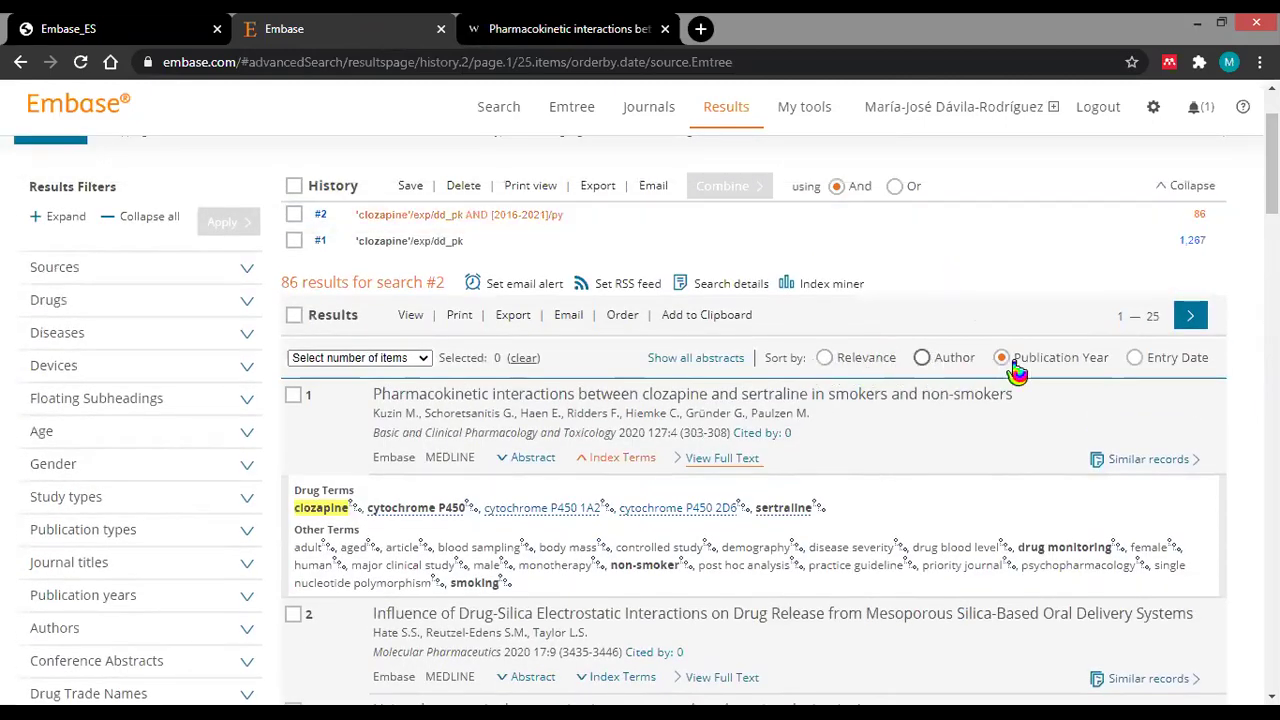
pyautogui.click(823, 364)
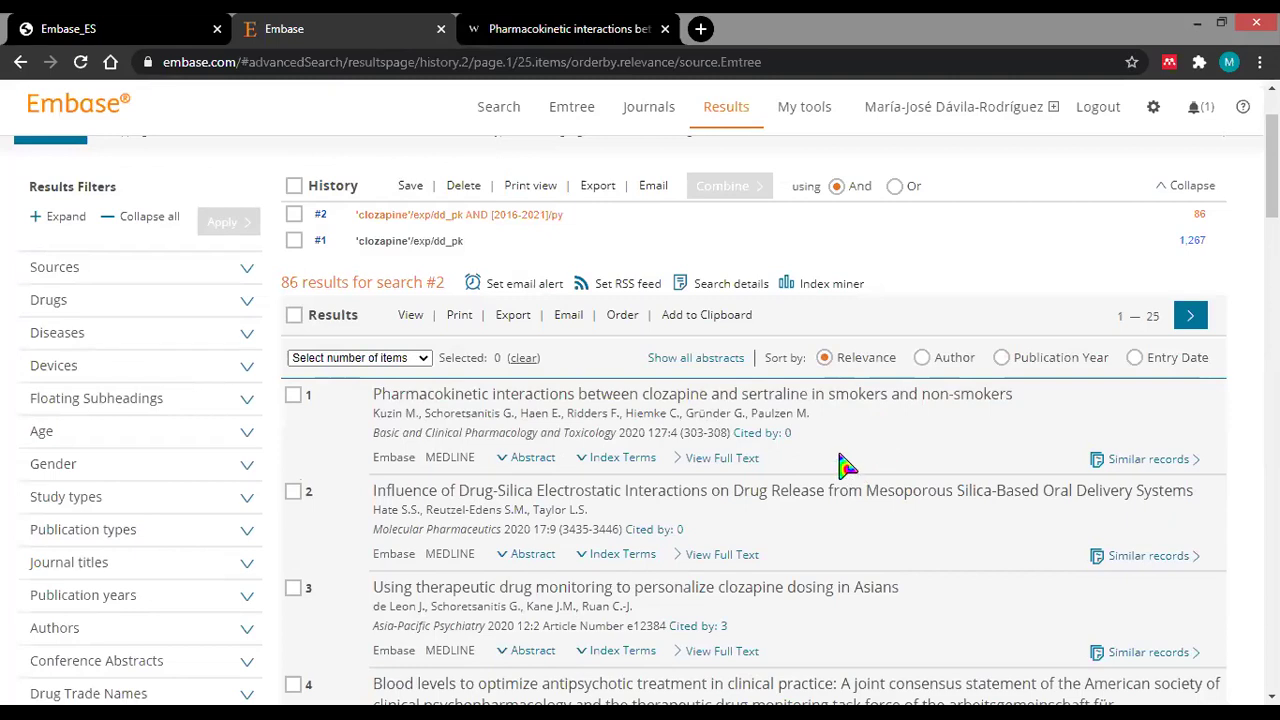
pyautogui.moveTo(800, 462); pyautogui.dragTo(354, 400)
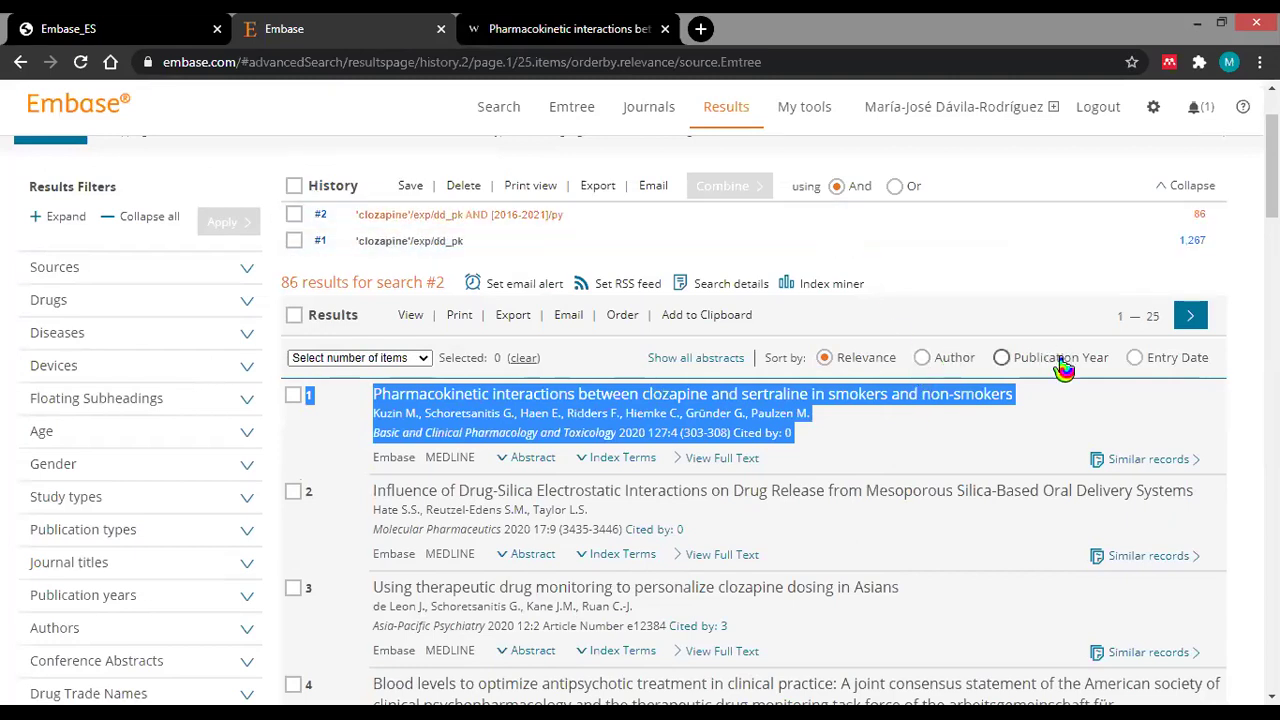
pyautogui.click(937, 435)
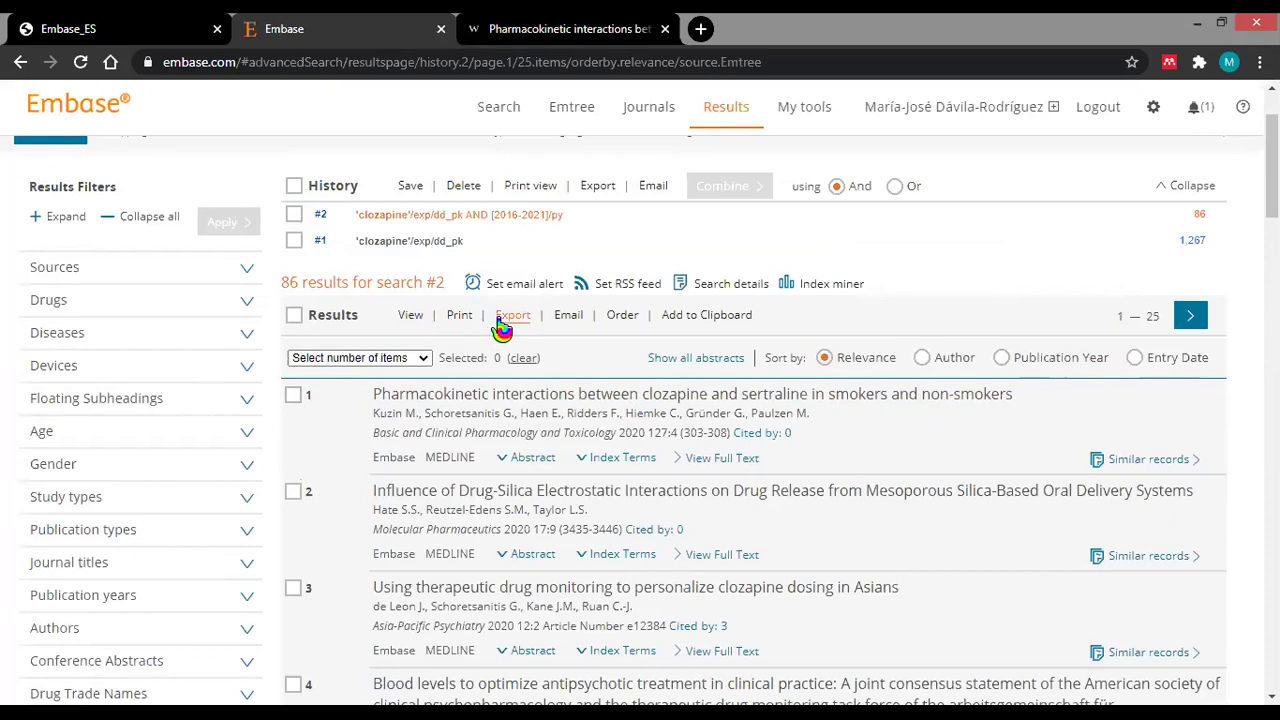
# Mark records 1 through 10 in the relevance-sorted results for export.
pyautogui.click(293, 396)
pyautogui.click(293, 492)
pyautogui.scroll(-10, 330, 610)
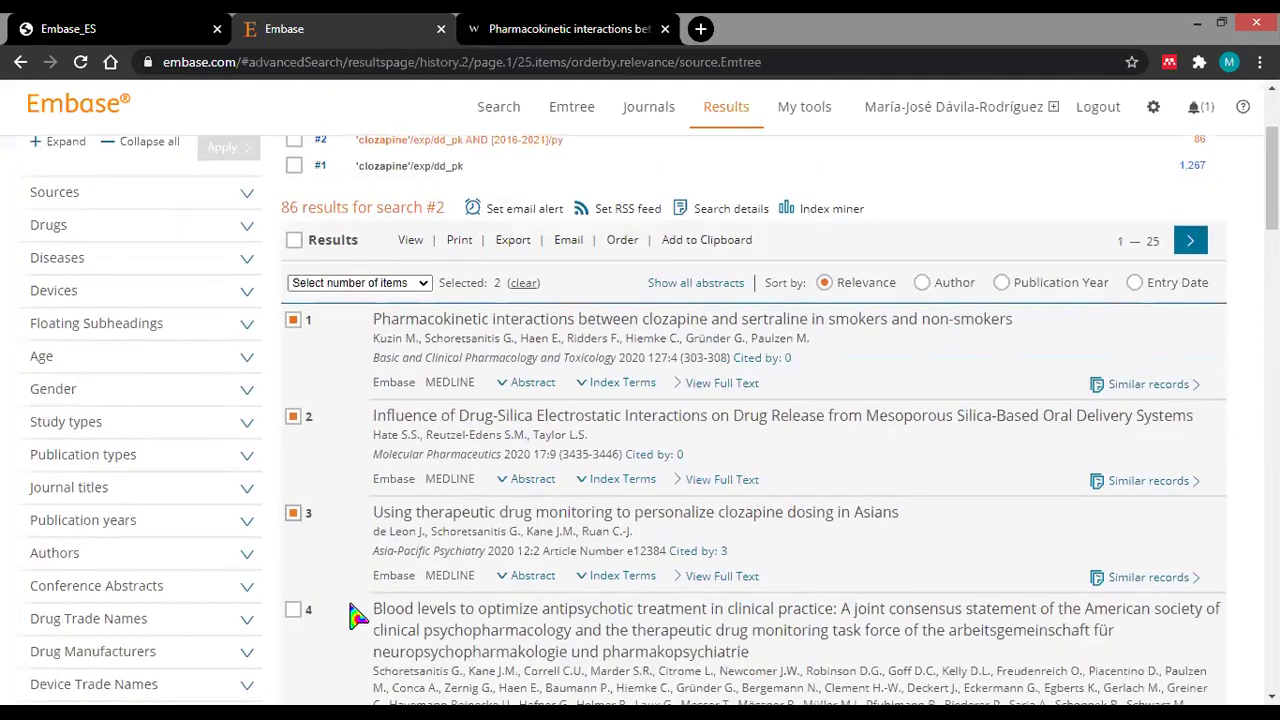
pyautogui.tripleClick(305, 180)
pyautogui.scroll(2, 318, 295)
pyautogui.scroll(2, 318, 295)
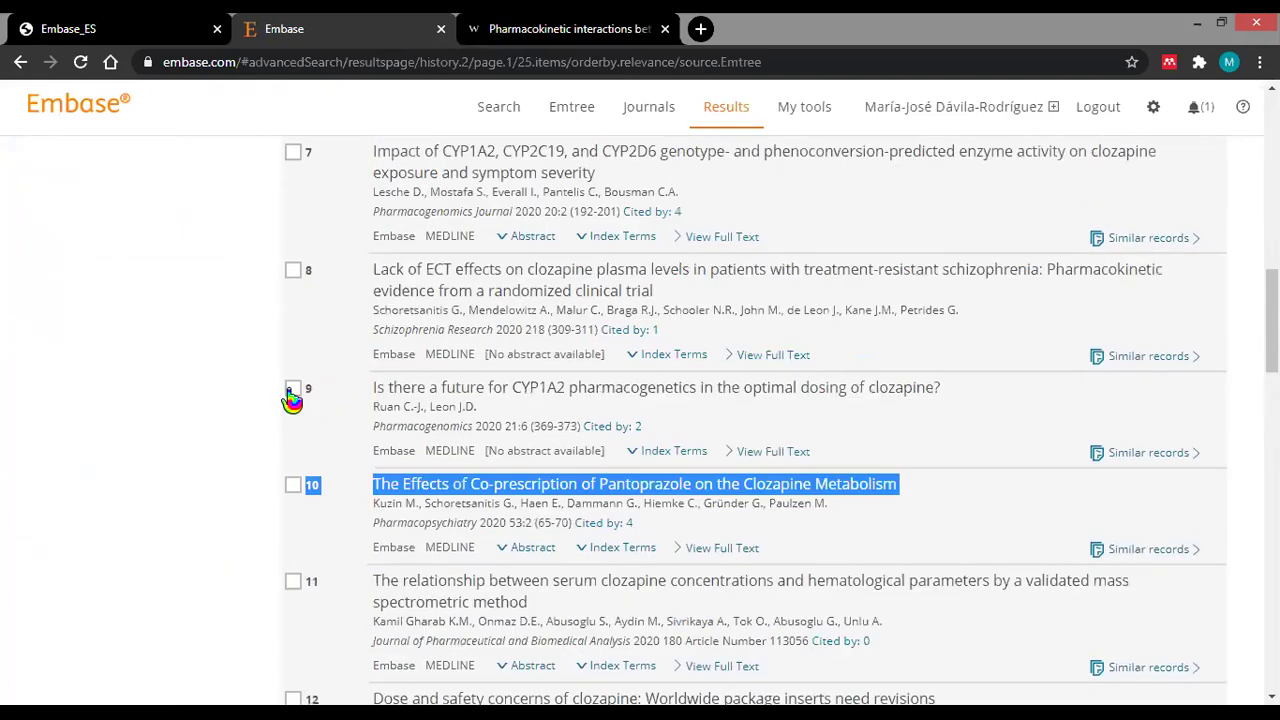
pyautogui.click(293, 484)
pyautogui.click(293, 270)
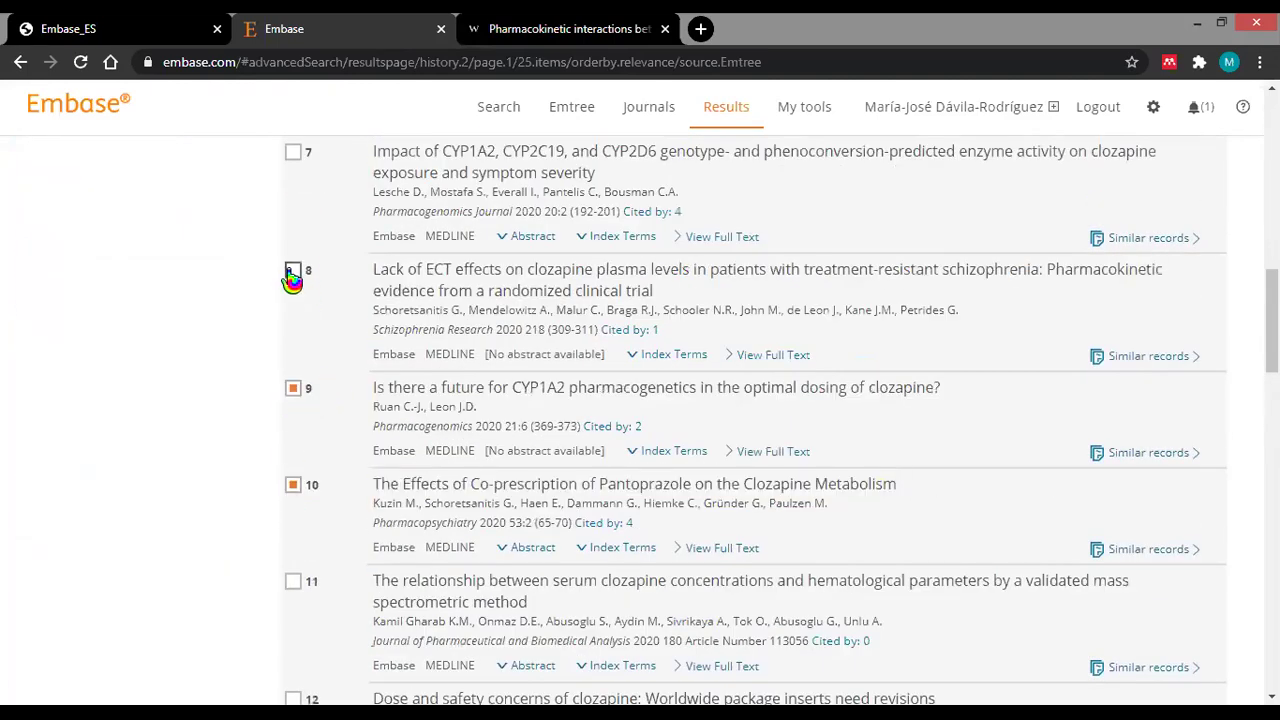
pyautogui.scroll(3, 293, 270)
pyautogui.click(293, 346)
pyautogui.click(293, 463)
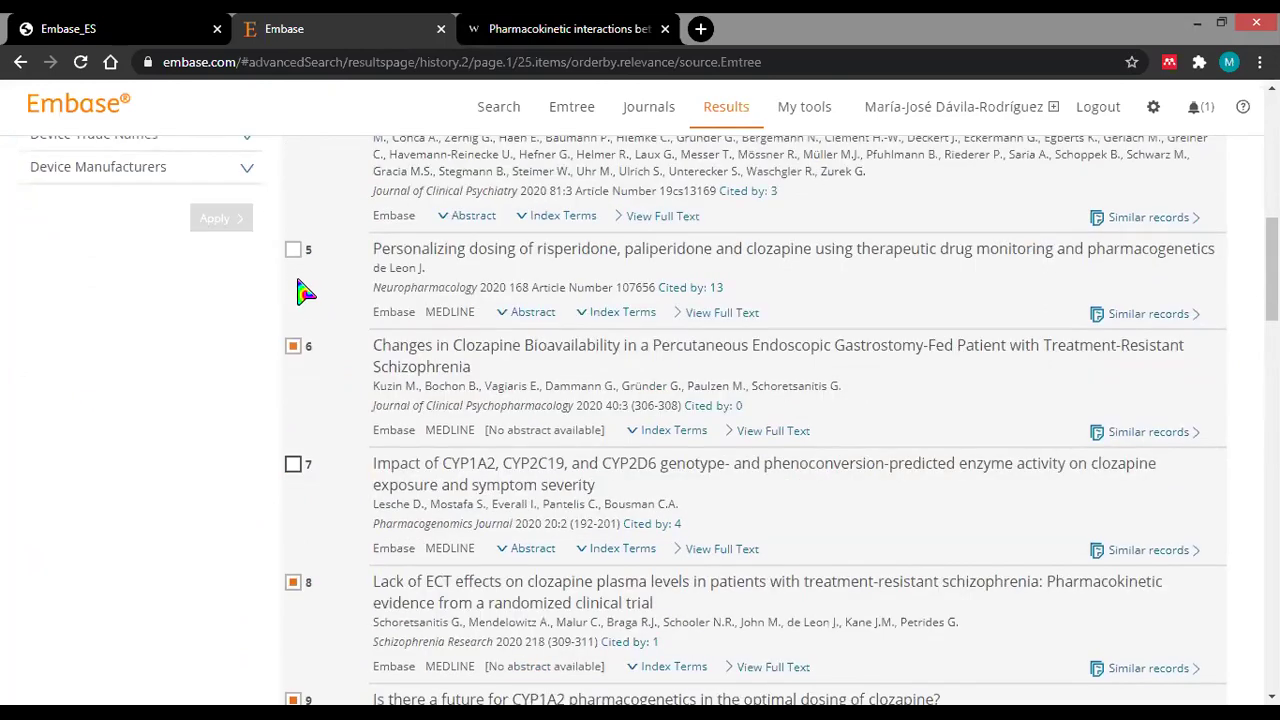
pyautogui.click(293, 249)
pyautogui.scroll(2, 310, 310)
pyautogui.click(293, 215)
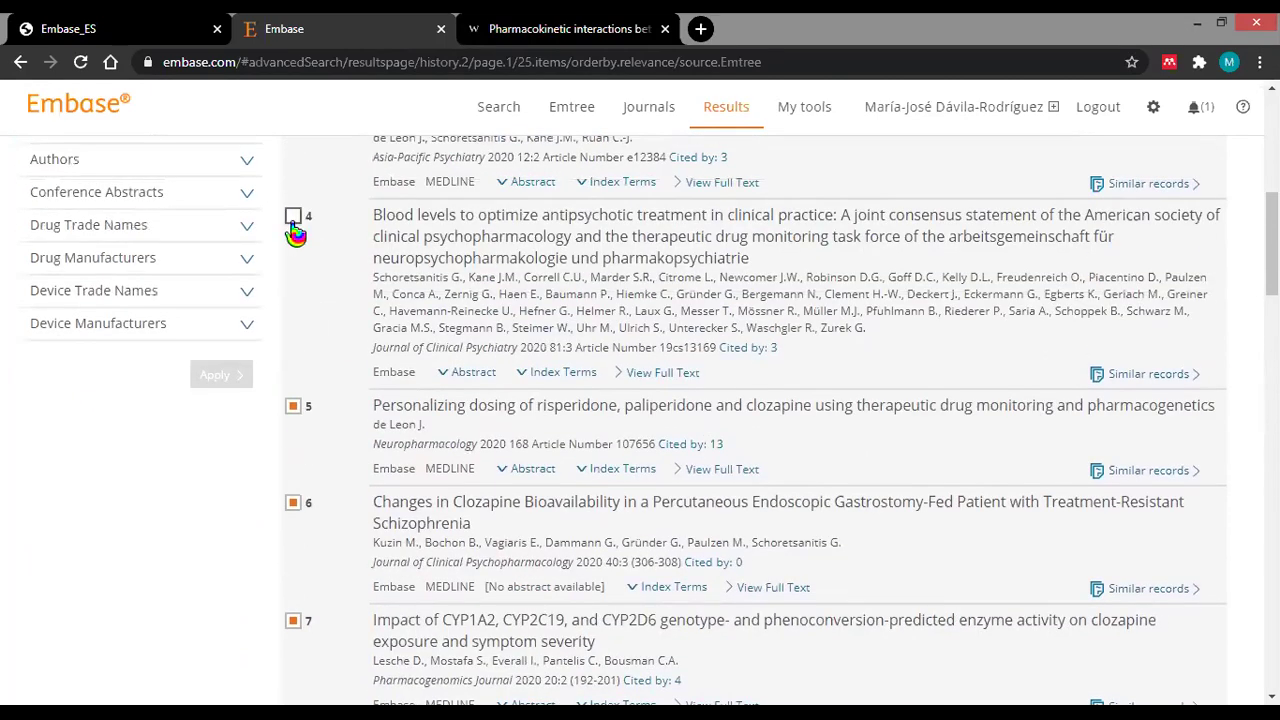
pyautogui.scroll(2, 1272, 250)
pyautogui.scroll(4, 1272, 250)
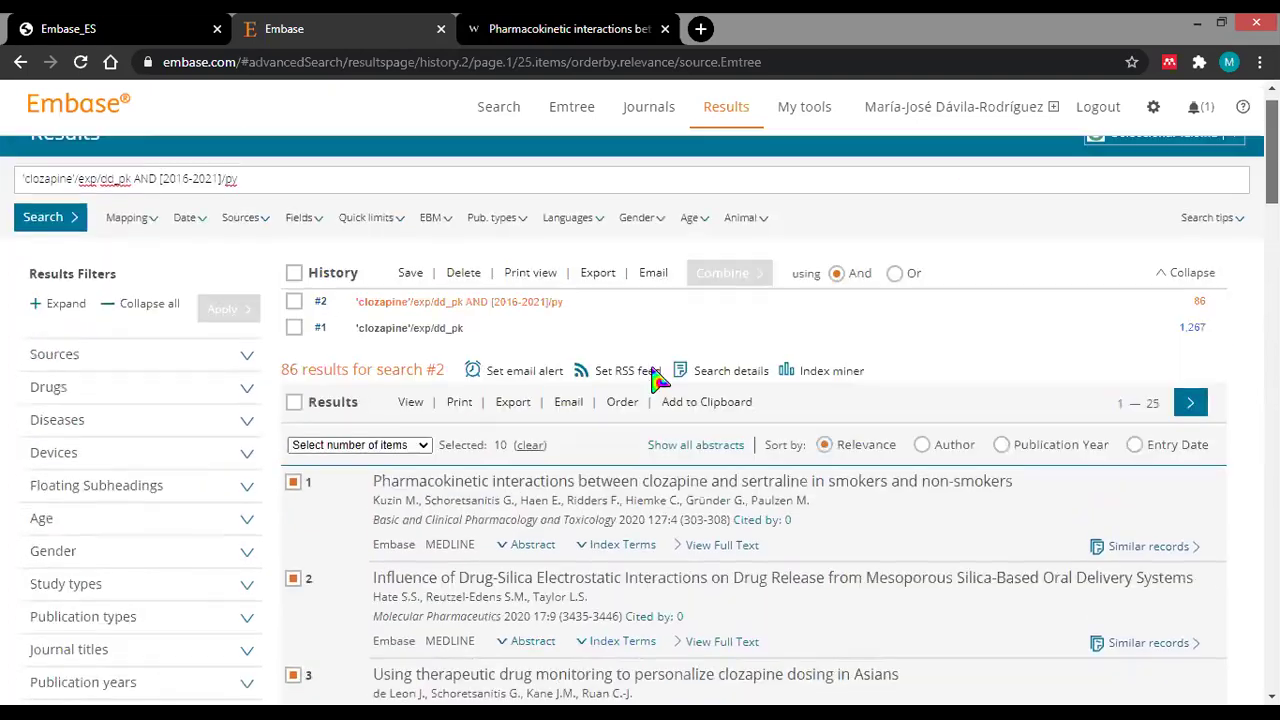
# Set up an export of the ten selected records as PDF with citations, abstracts and index terms.
pyautogui.click(512, 405)
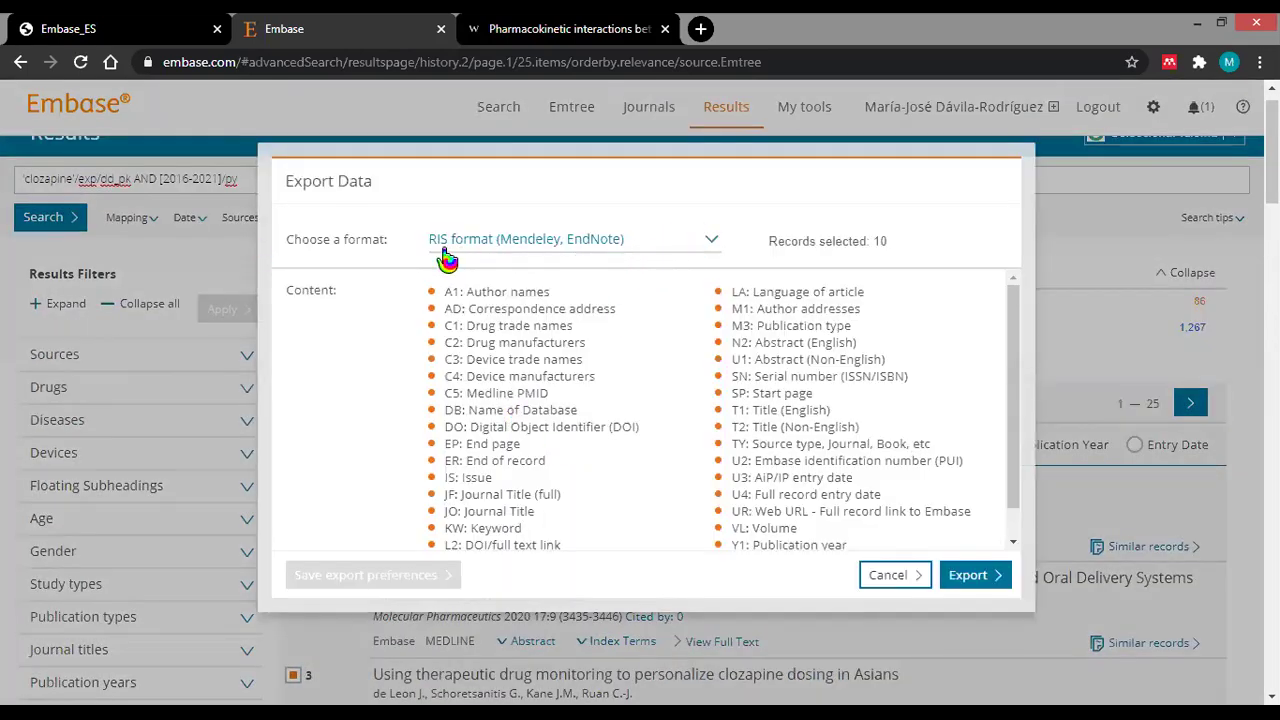
pyautogui.click(712, 245)
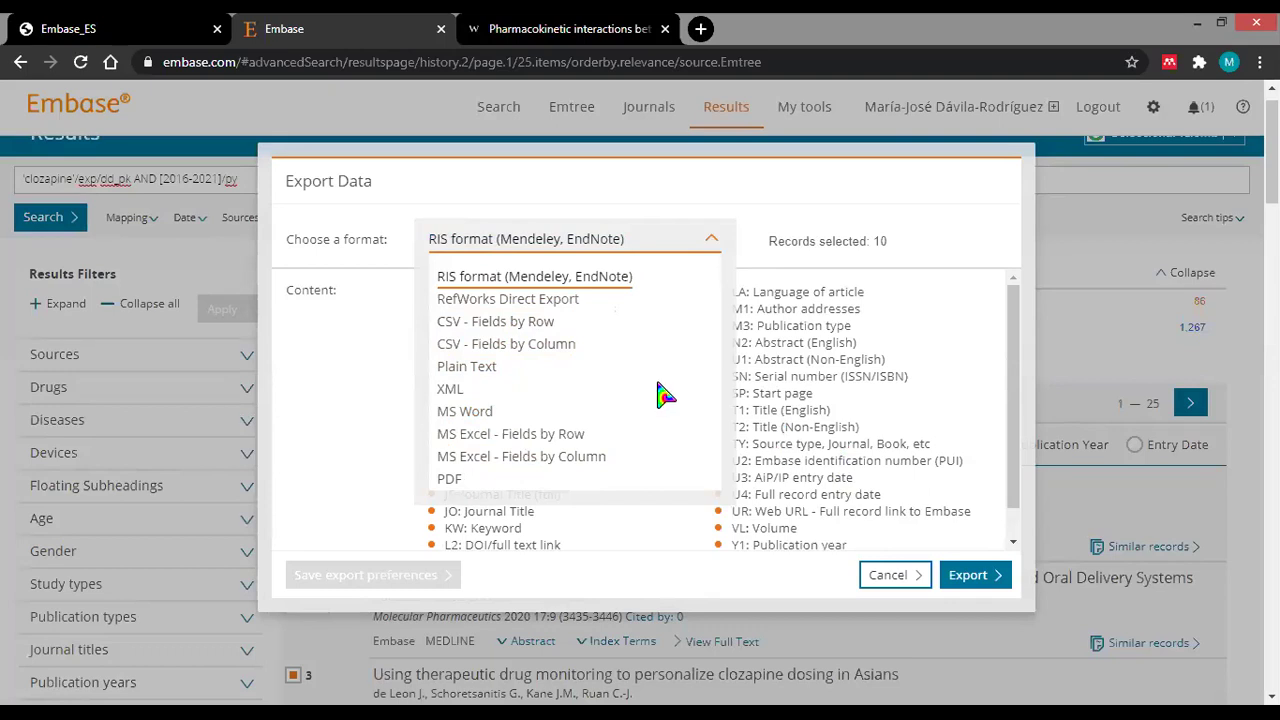
pyautogui.click(450, 480)
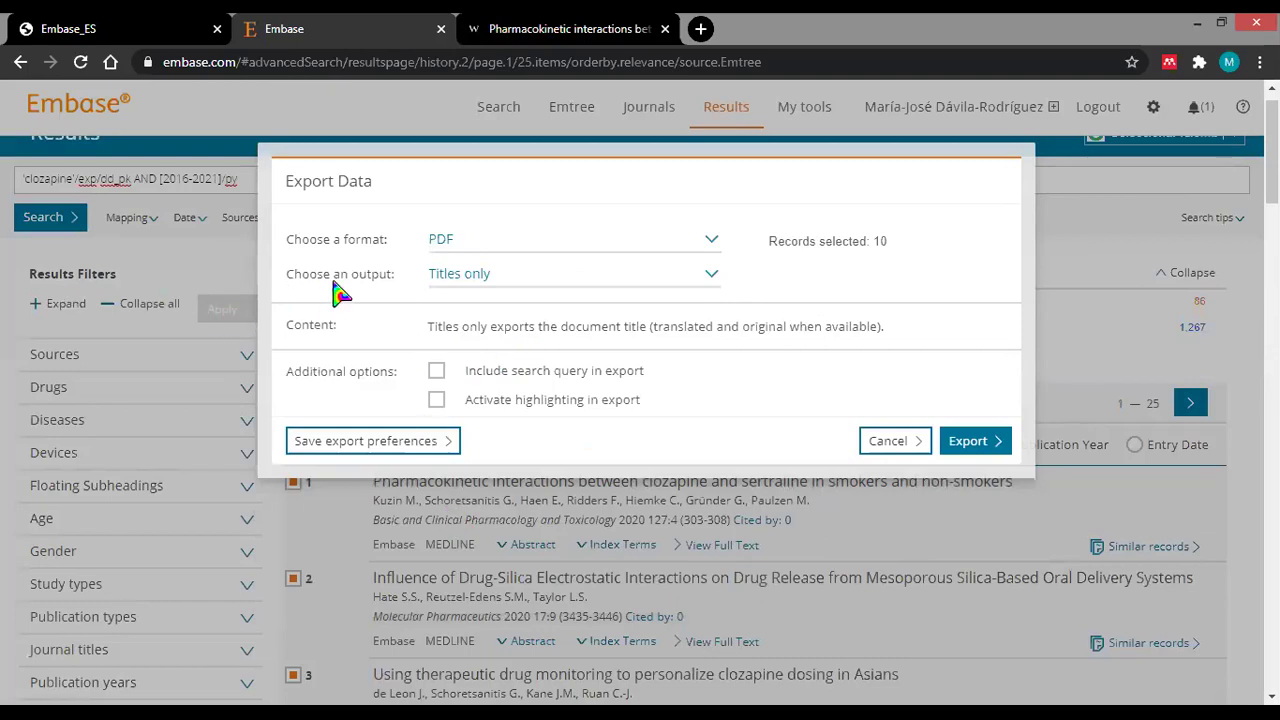
pyautogui.click(715, 286)
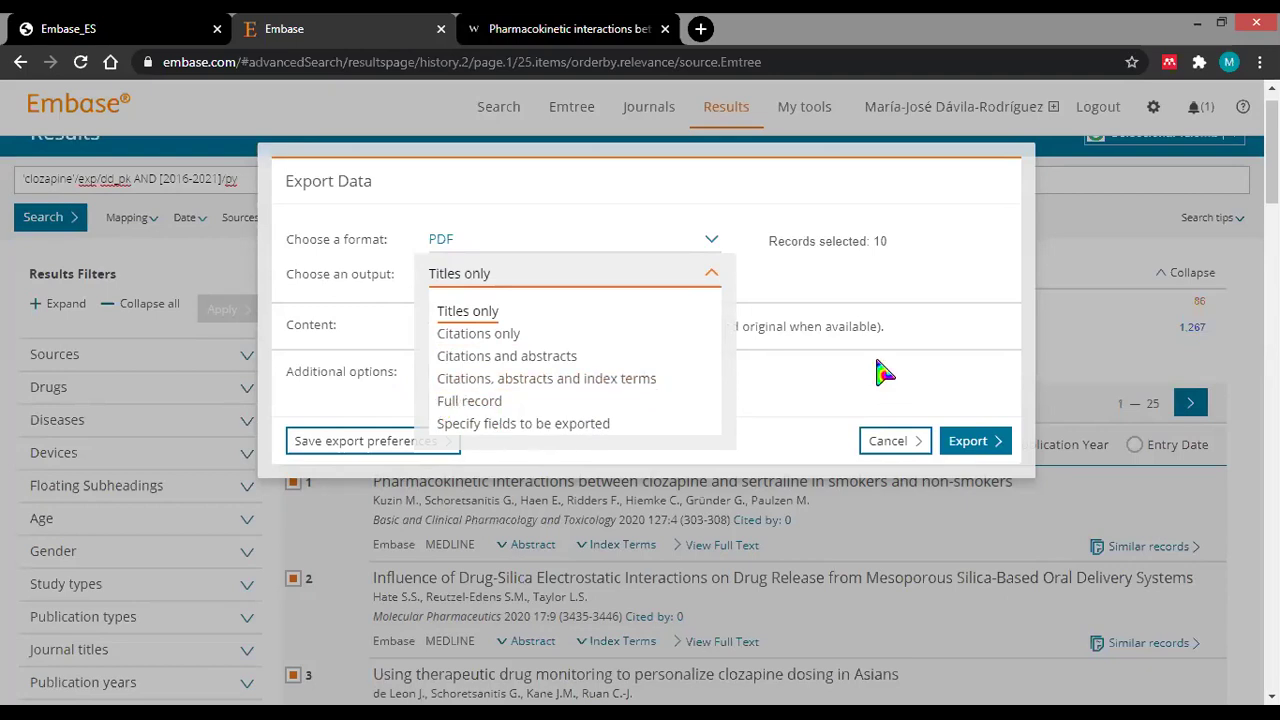
pyautogui.click(491, 380)
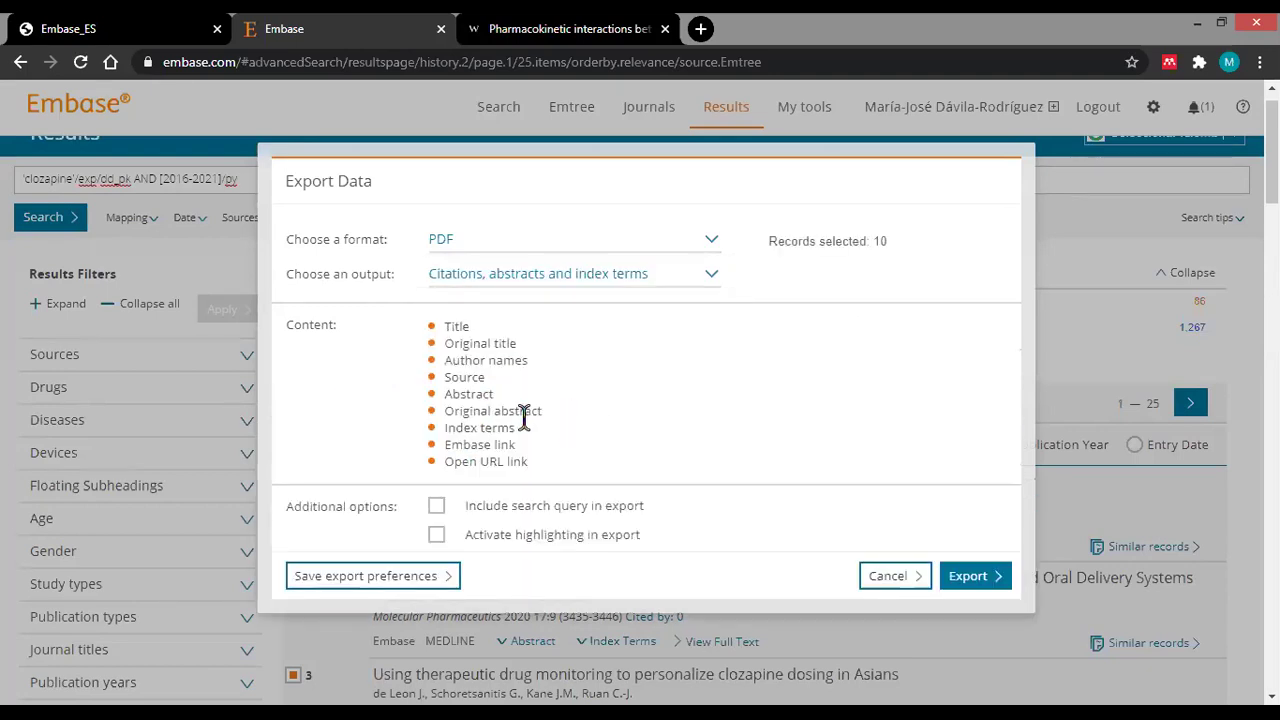
# Include the search query and activate highlighting in the export, and generate the file.
pyautogui.scroll(-3, 828, 400)
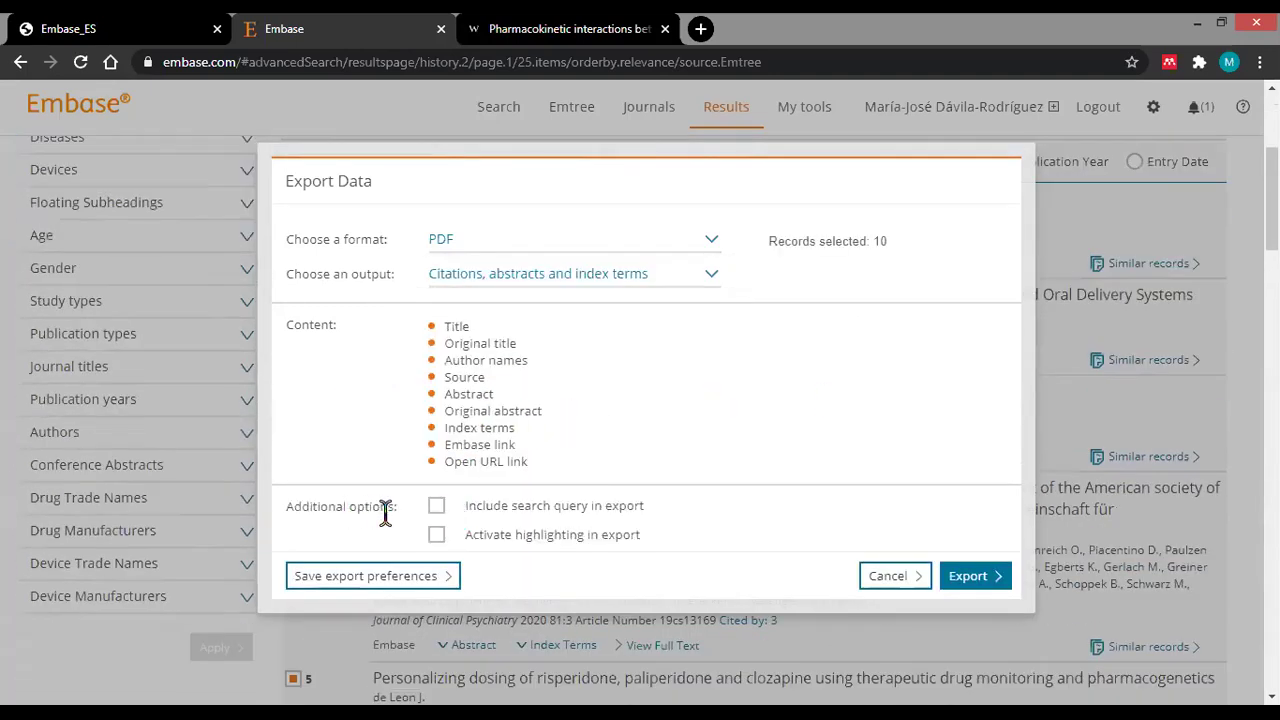
pyautogui.click(437, 508)
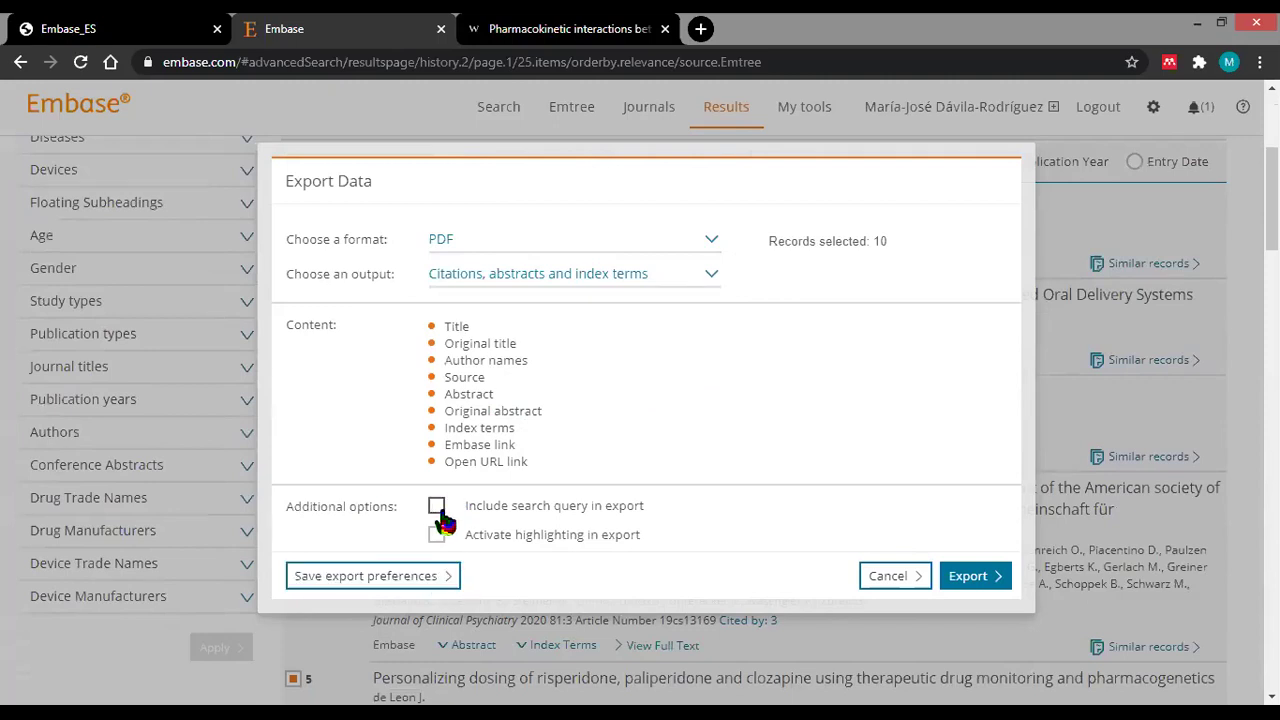
pyautogui.click(430, 508)
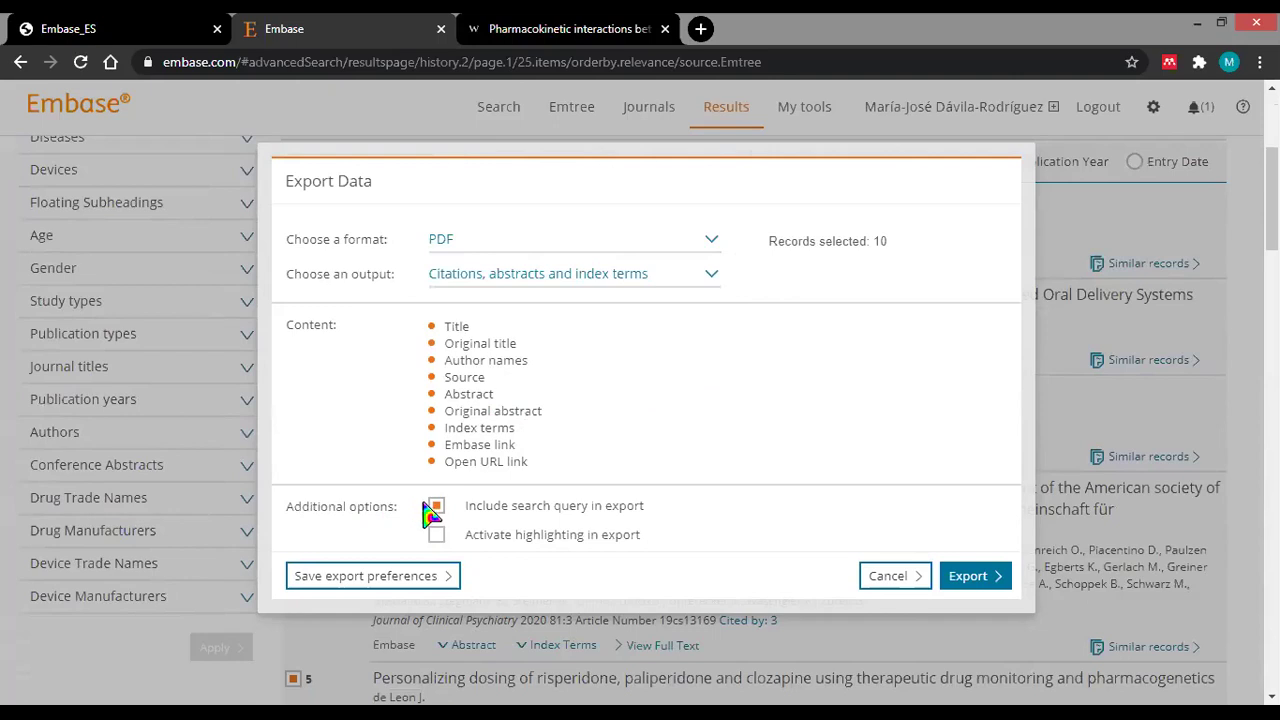
pyautogui.click(436, 535)
pyautogui.click(966, 578)
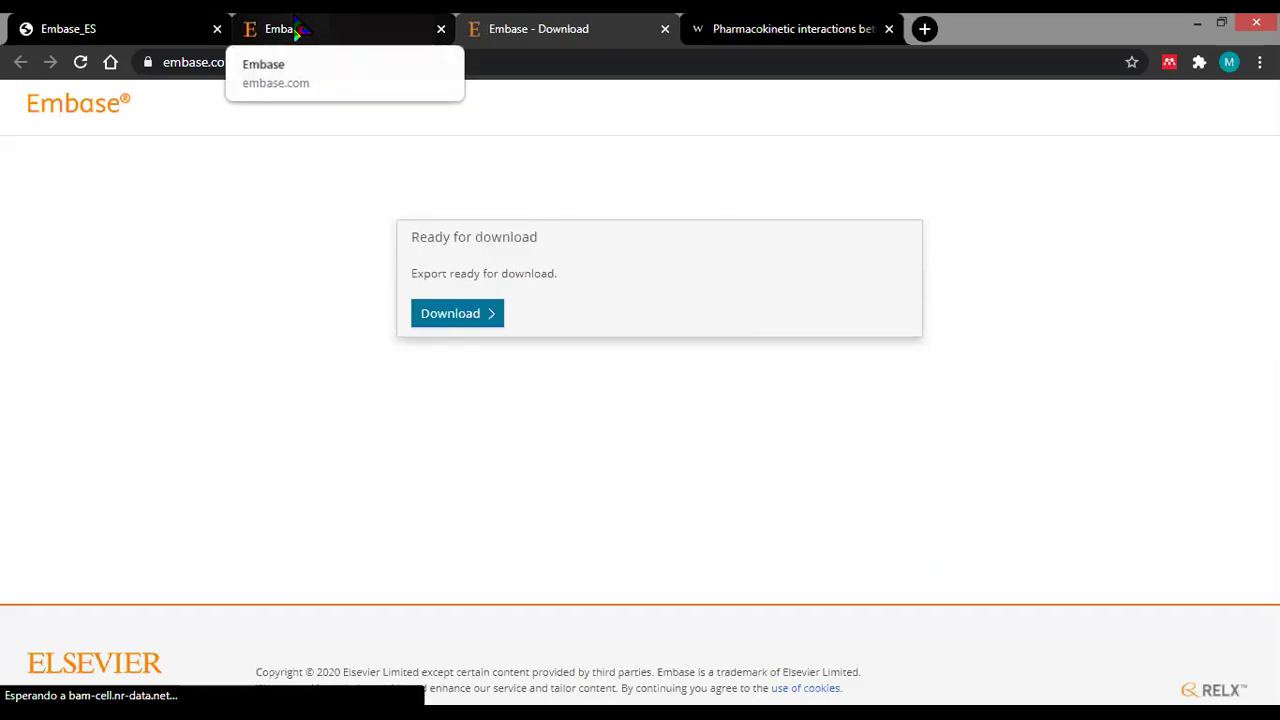
# Download the exported PDF to the desktop and open it.
pyautogui.click(462, 320)
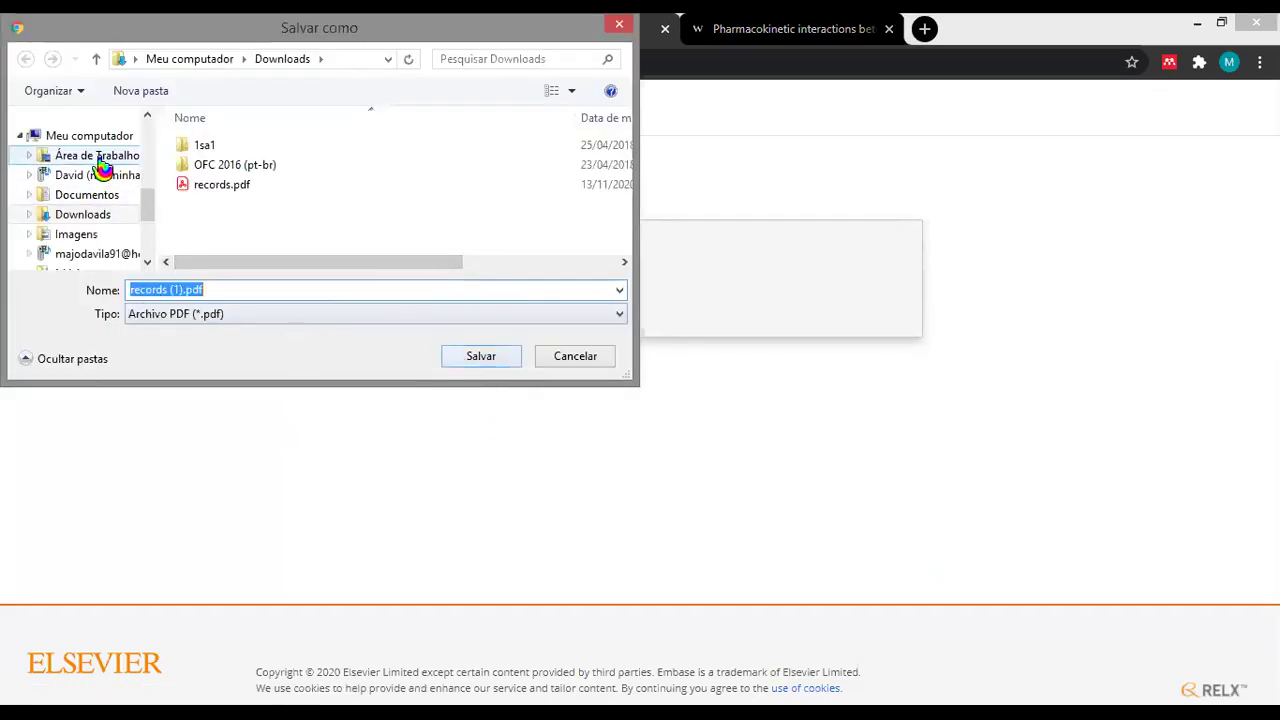
pyautogui.click(98, 157)
pyautogui.click(483, 360)
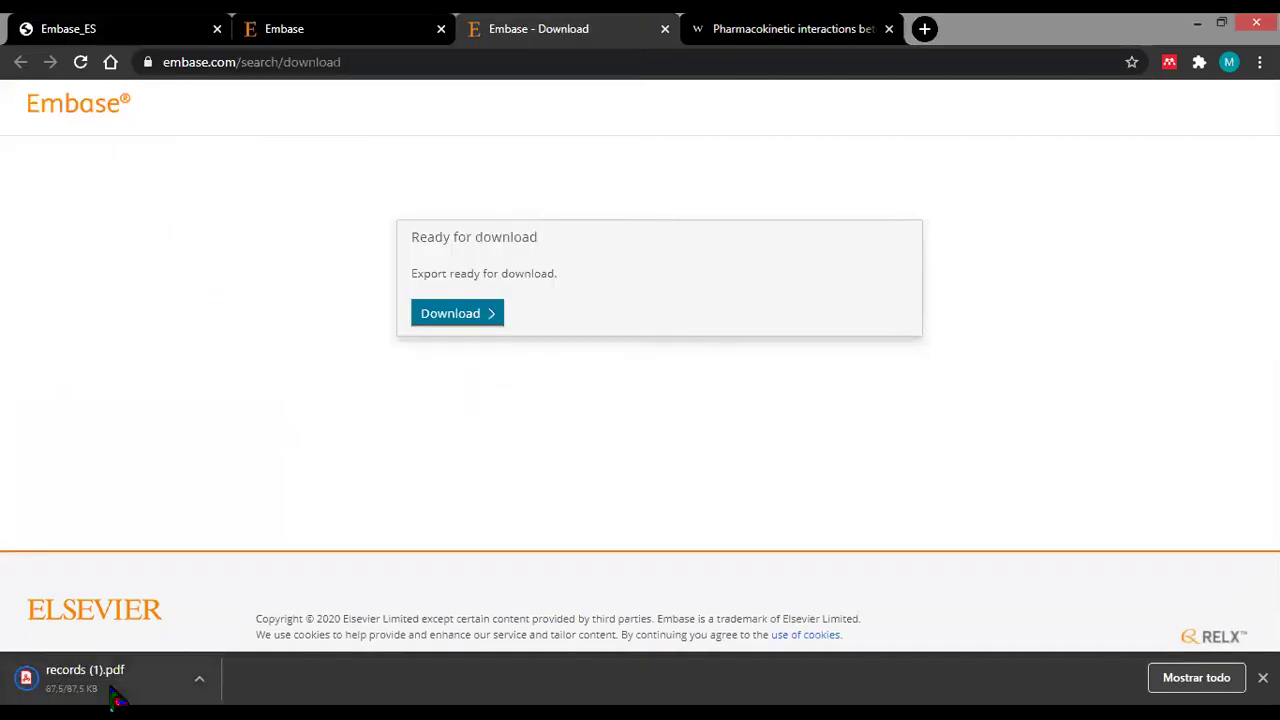
pyautogui.click(80, 686)
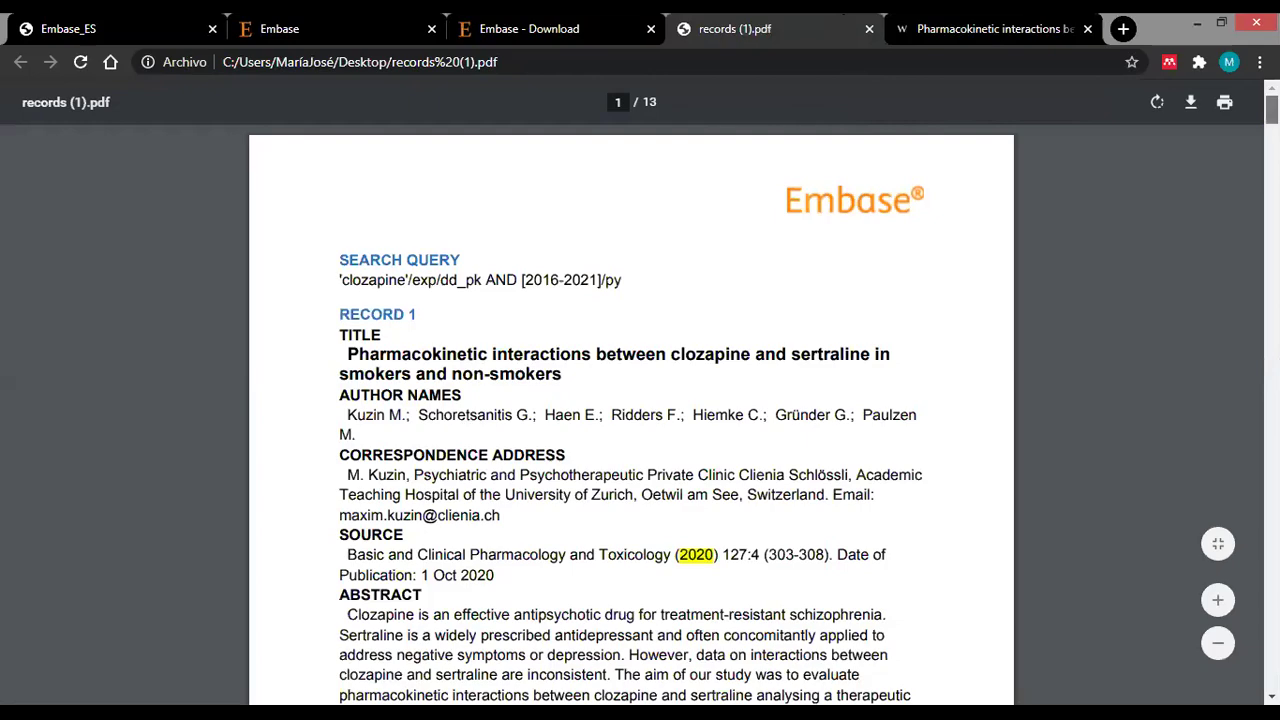
# Read through the first records in the exported PDF, checking their abstracts, Emtree index terms and highlighted words.
pyautogui.scroll(-5, 631, 415)
pyautogui.scroll(-10, 631, 415)
pyautogui.scroll(-4, 631, 415)
pyautogui.scroll(-10, 631, 415)
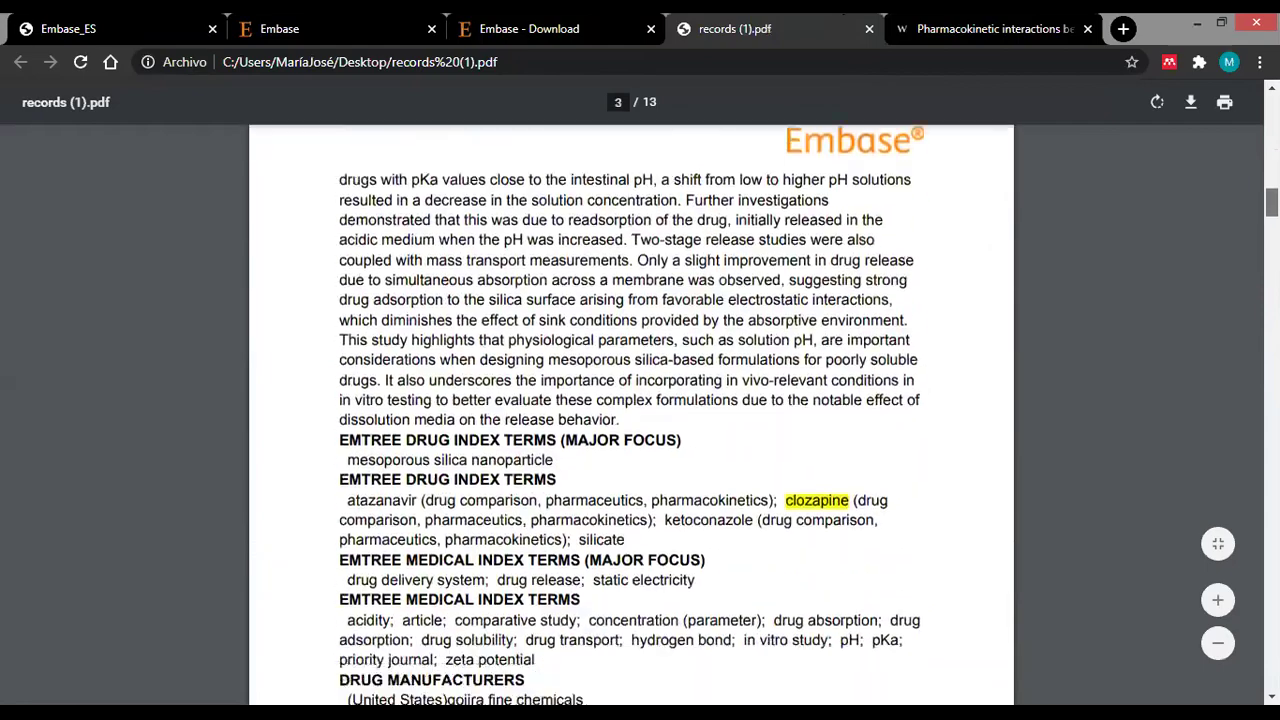
pyautogui.scroll(-10, 631, 415)
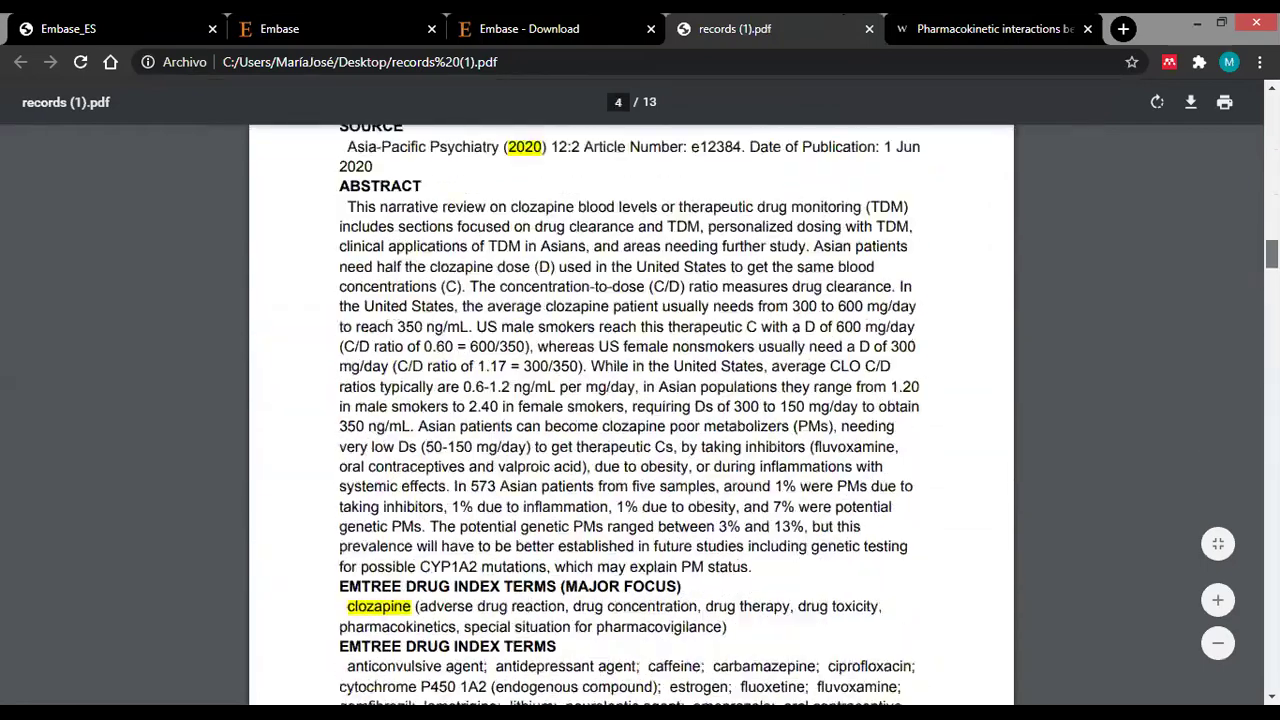
pyautogui.scroll(-10, 631, 415)
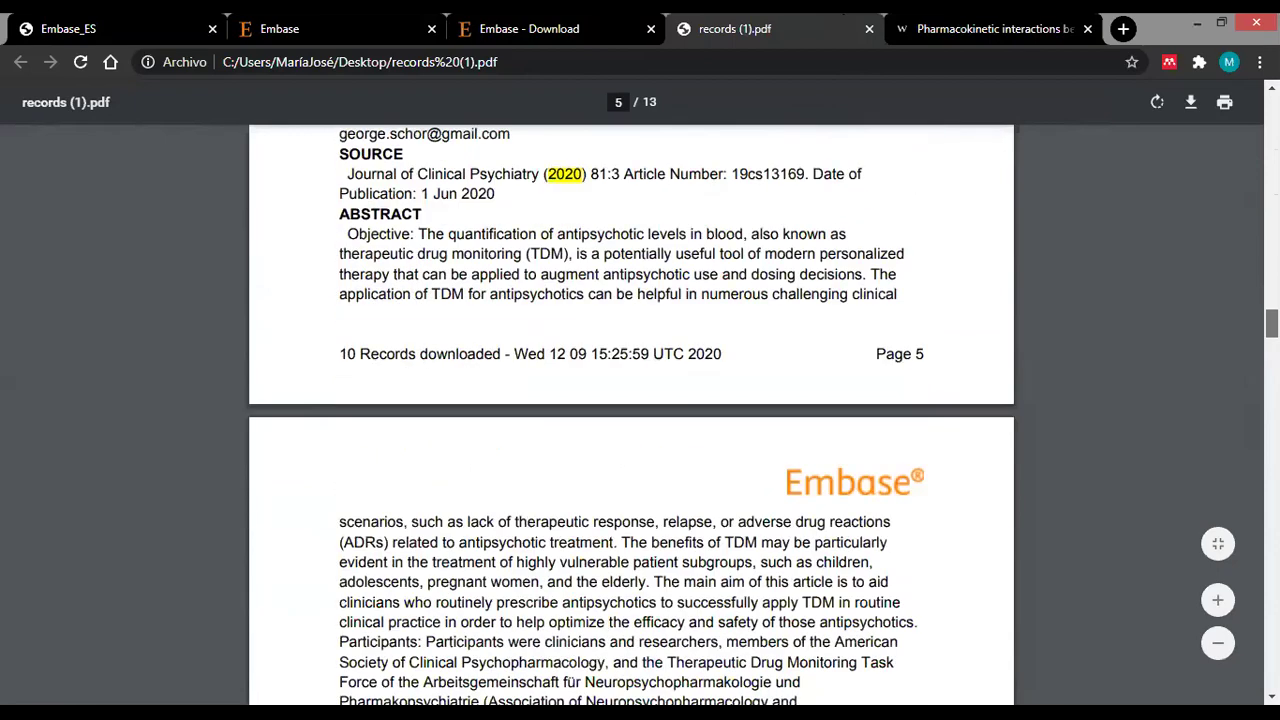
pyautogui.scroll(-1, 510, 488)
# Examine record 4 in the exported PDF, including its title, author names, source, abstract and Emtree drug index terms.
pyautogui.scroll(6, 510, 488)
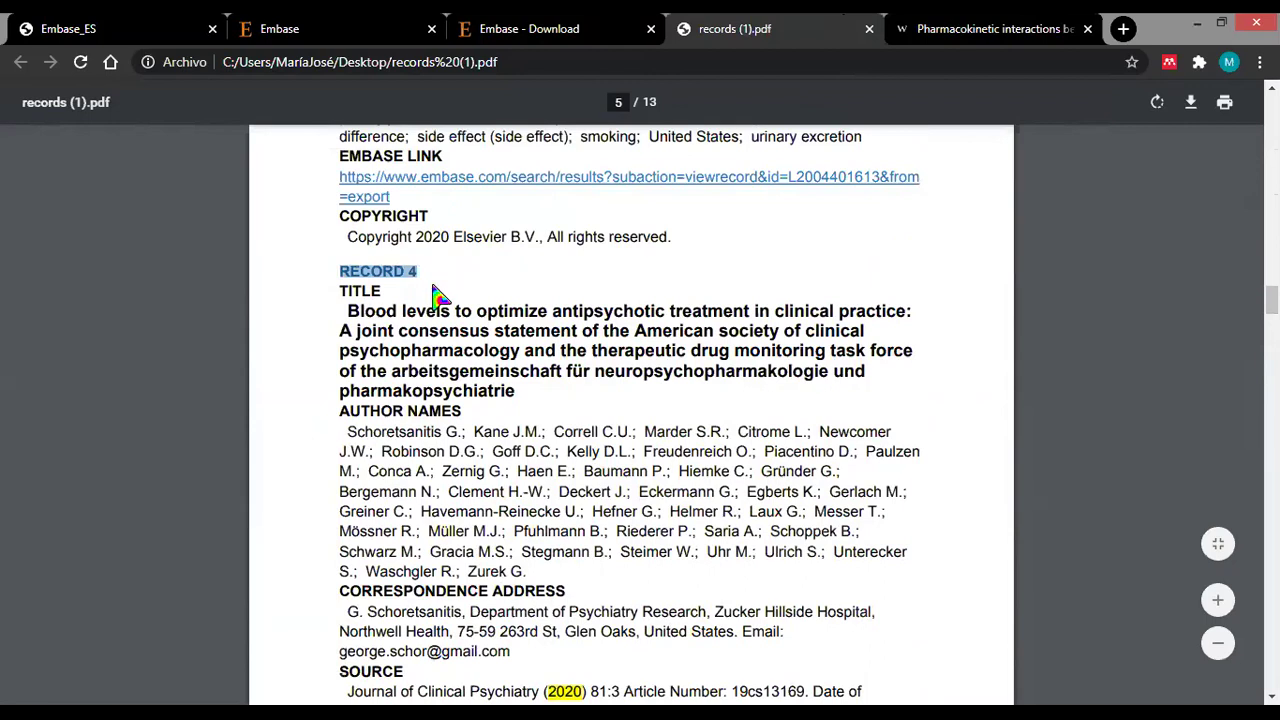
pyautogui.moveTo(427, 290); pyautogui.dragTo(486, 430)
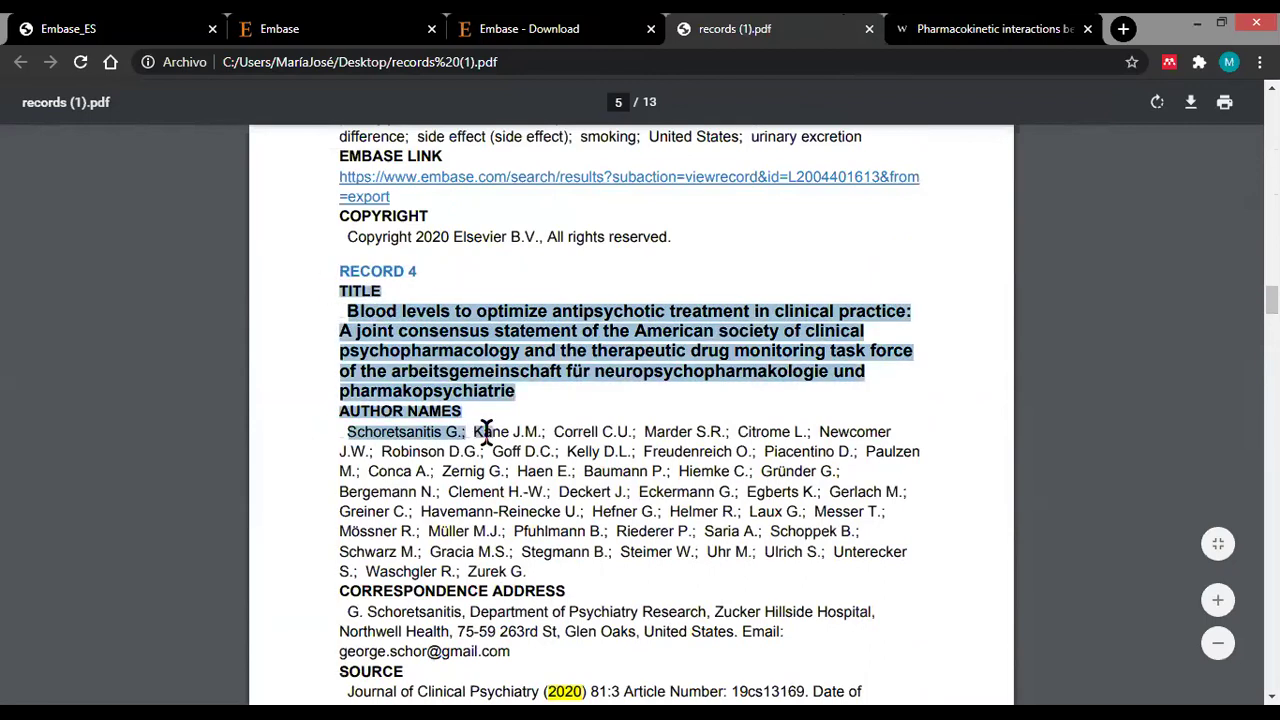
pyautogui.scroll(-5, 486, 430)
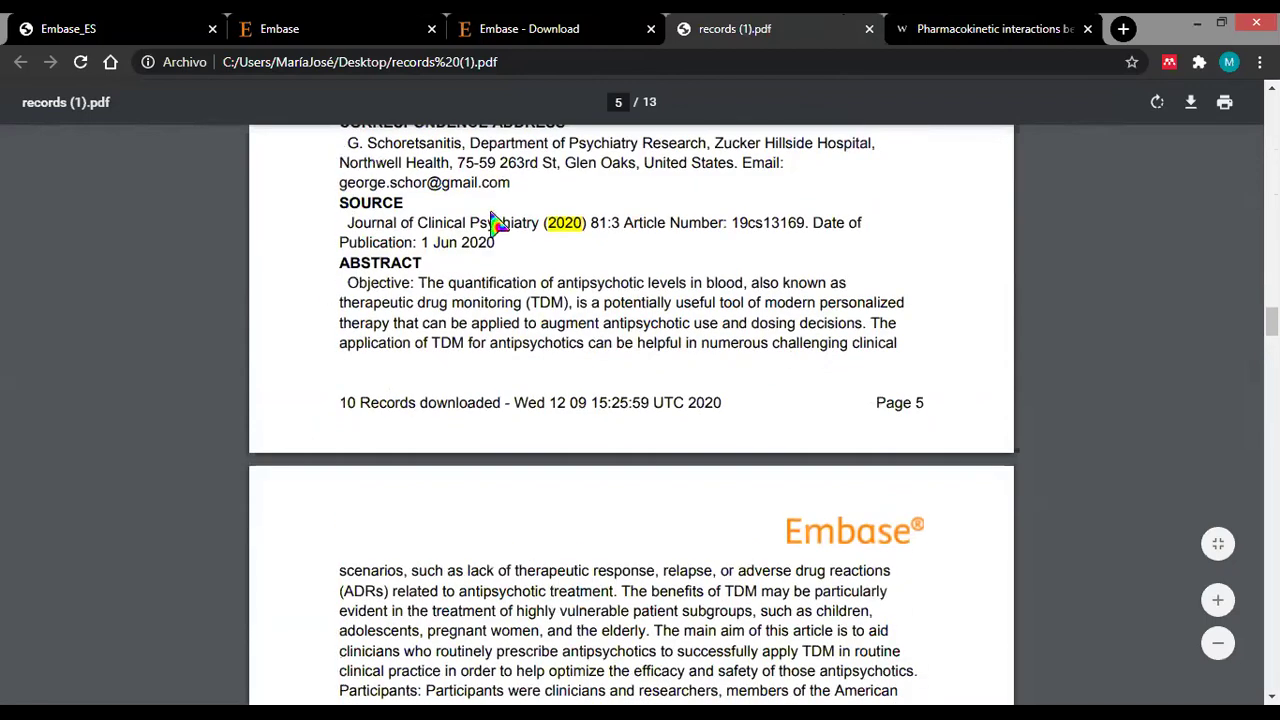
pyautogui.moveTo(335, 205); pyautogui.dragTo(496, 288)
pyautogui.scroll(-6, 338, 262)
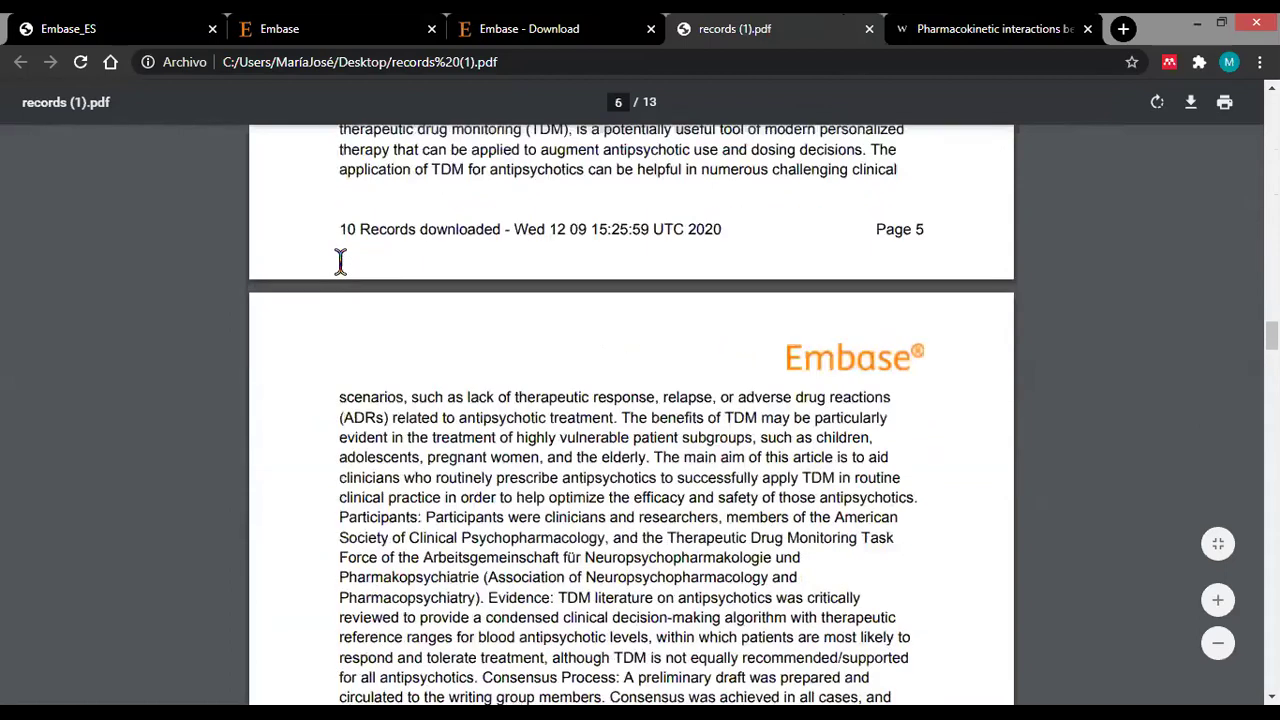
pyautogui.scroll(3, 445, 545)
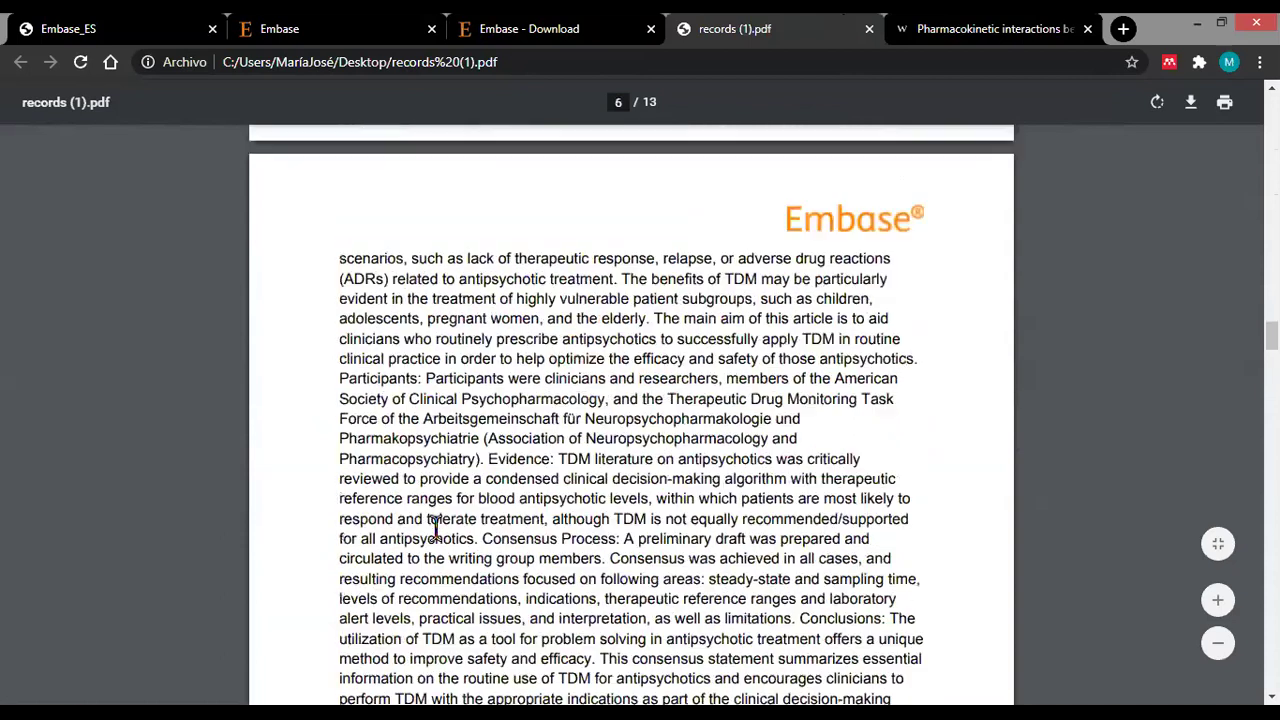
pyautogui.scroll(4, 871, 314)
pyautogui.click(475, 358)
pyautogui.scroll(3, 443, 406)
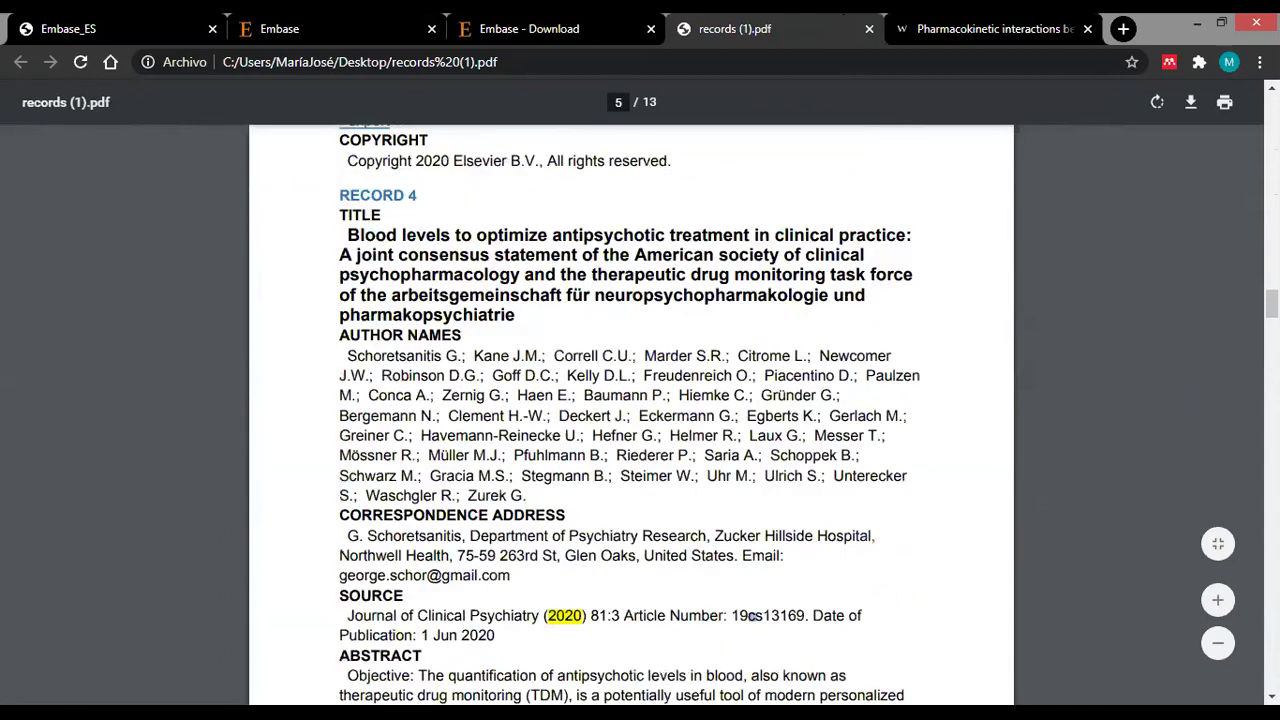
pyautogui.scroll(-12, 752, 615)
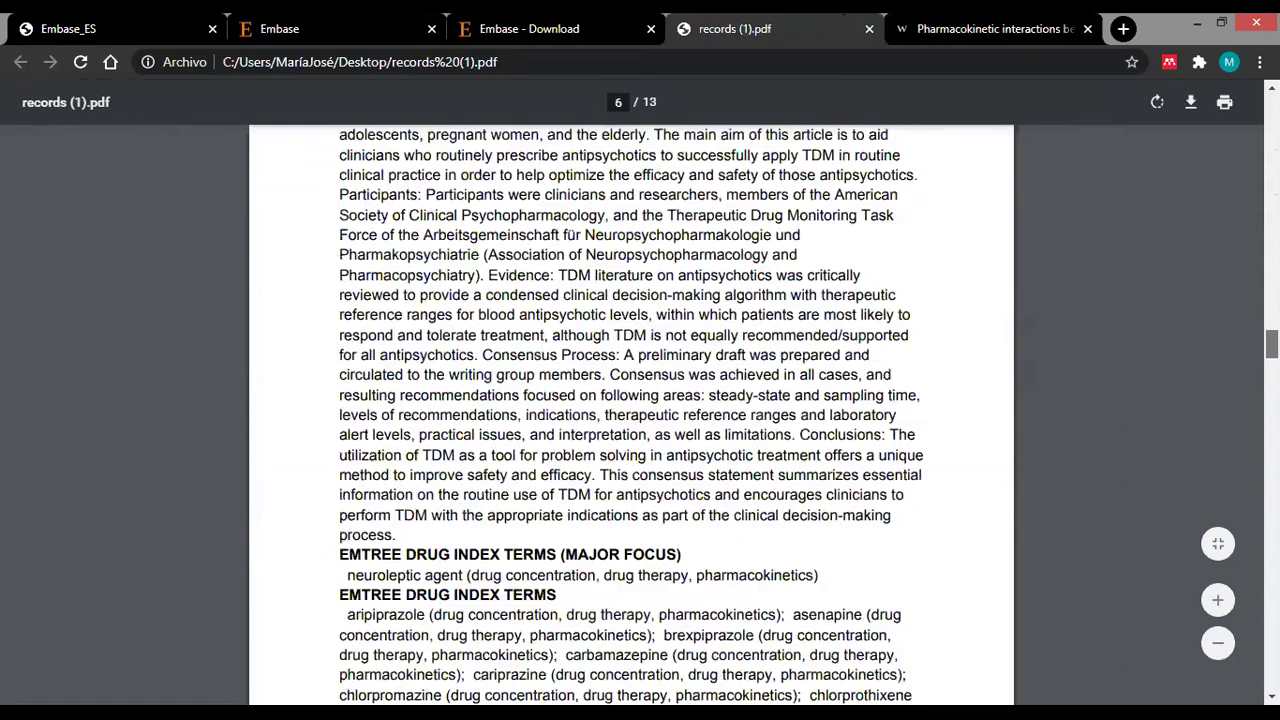
# Examine the Emtree drug and medical index terms of record 4 across pages 6 and 7 of the exported PDF.
pyautogui.moveTo(514, 274); pyautogui.dragTo(568, 306)
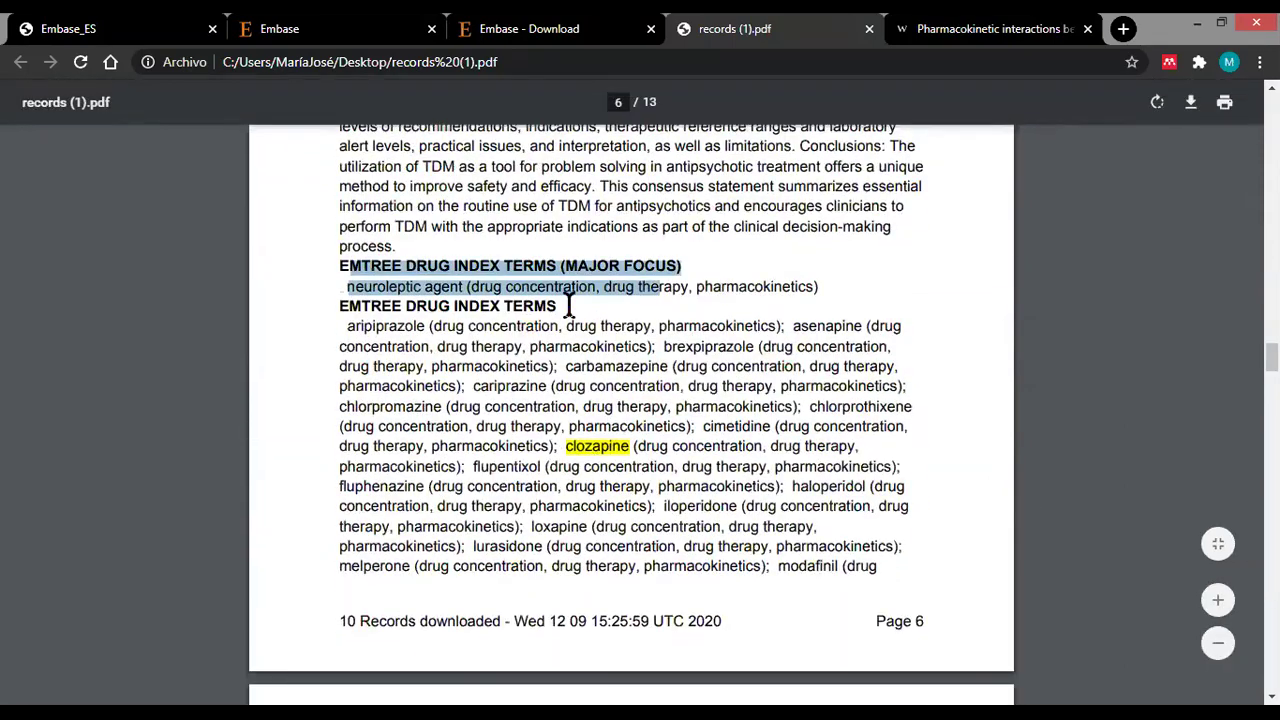
pyautogui.moveTo(340, 310); pyautogui.dragTo(838, 566)
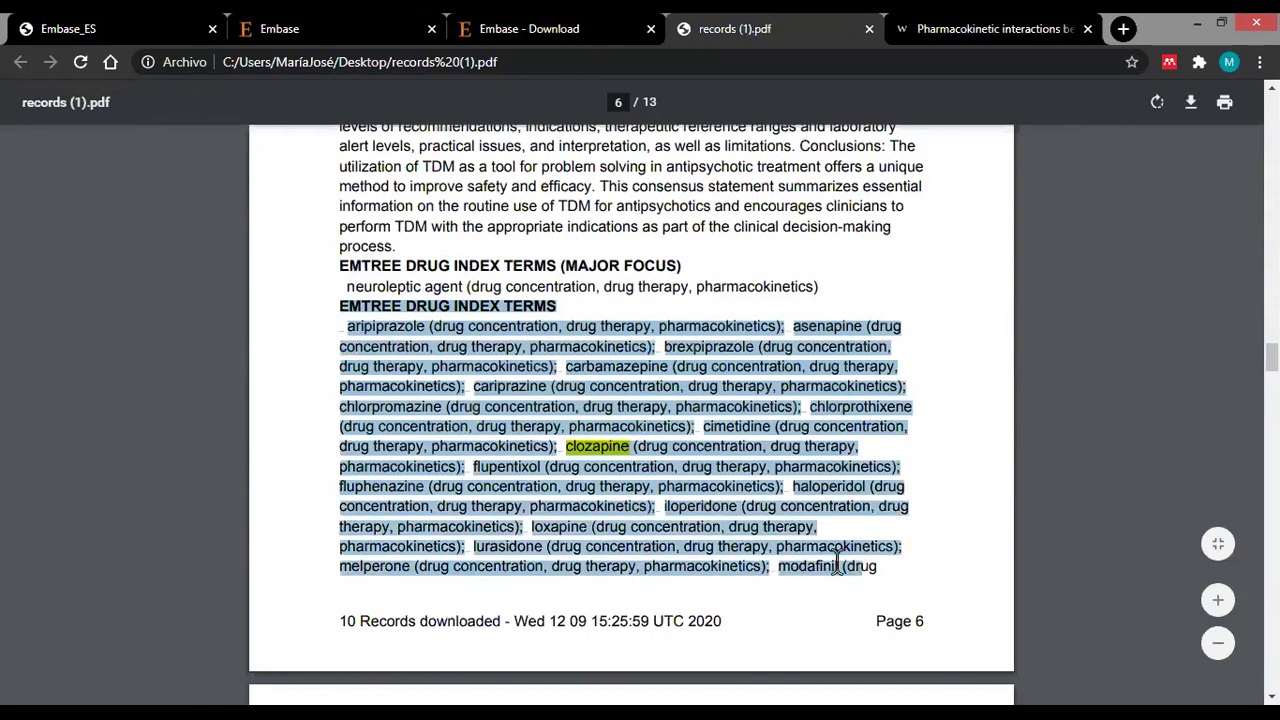
pyautogui.scroll(-4, 915, 385)
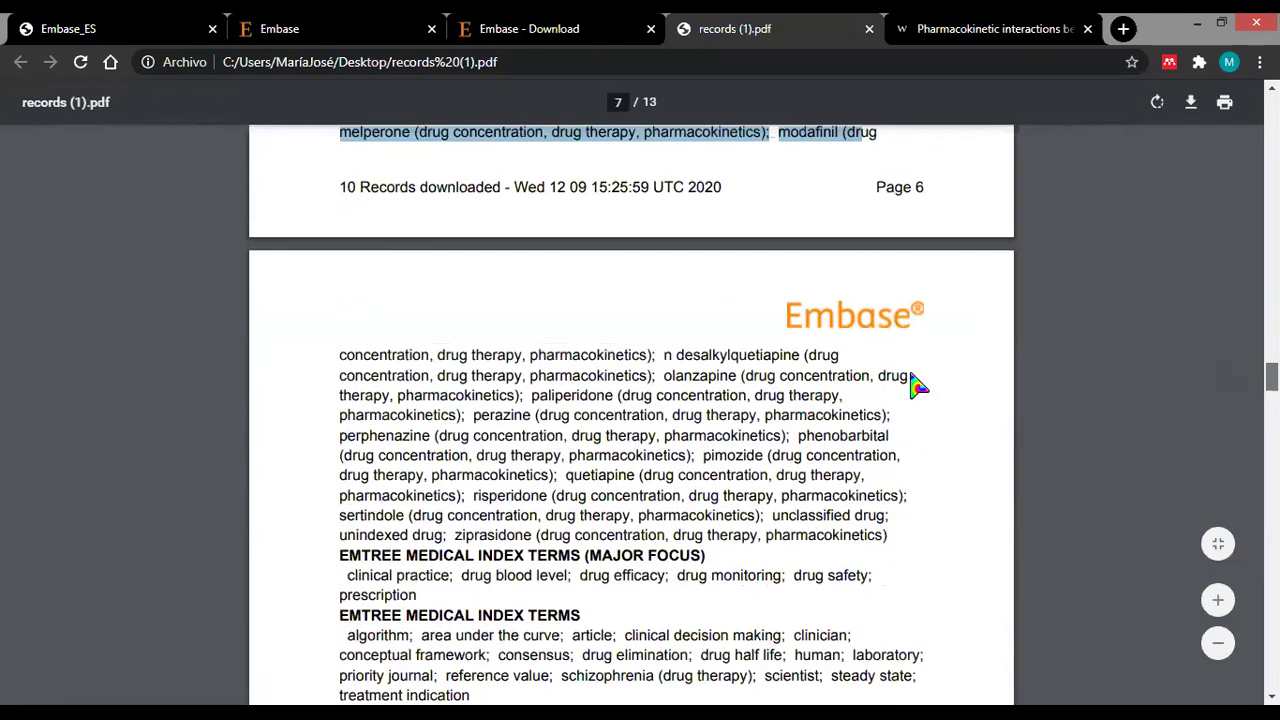
pyautogui.moveTo(343, 354); pyautogui.dragTo(876, 548)
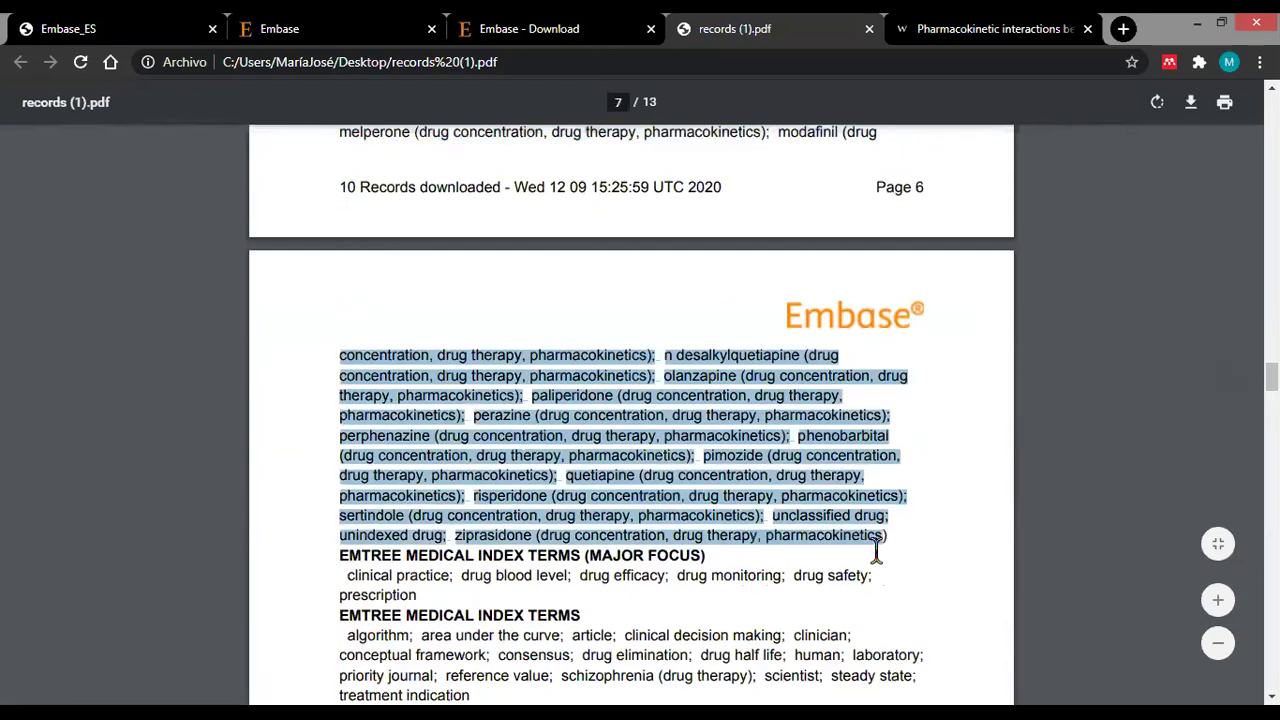
pyautogui.scroll(-1, 631, 410)
pyautogui.scroll(-1, 631, 410)
pyautogui.scroll(2, 631, 410)
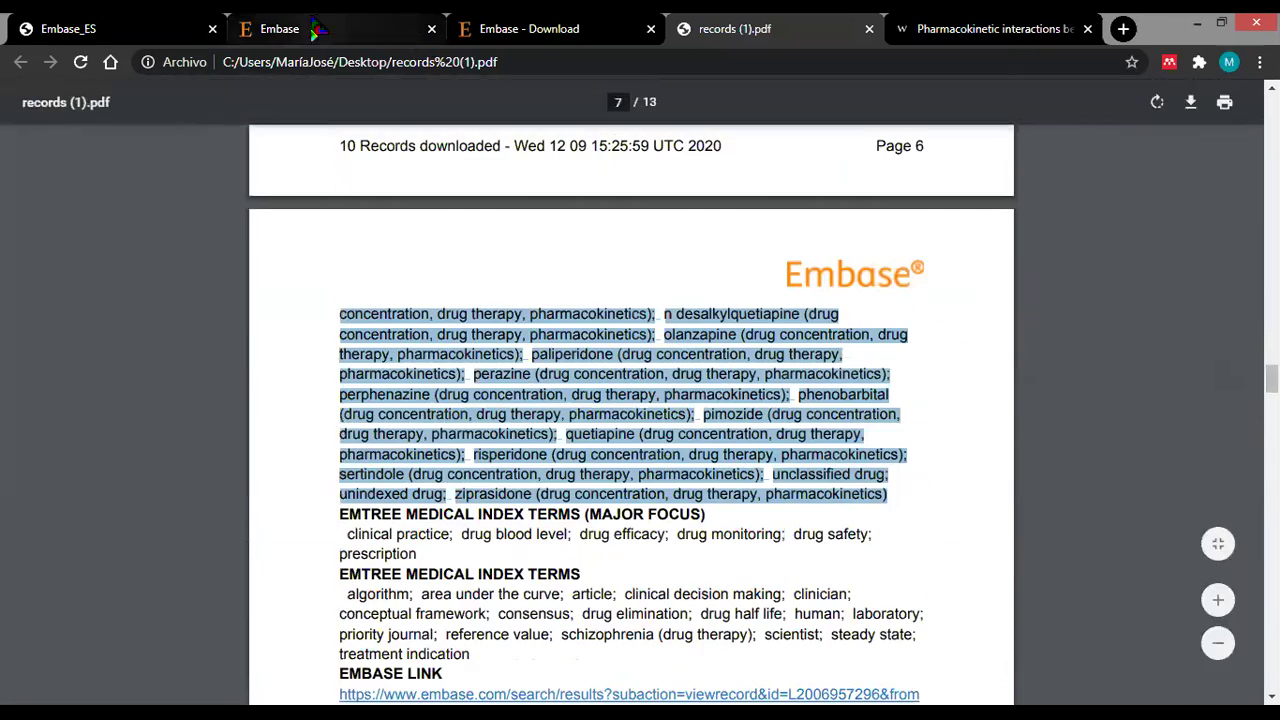
# Check the practical example questions in the Embase_ES slides and return to the Embase results for search #2.
pyautogui.click(88, 30)
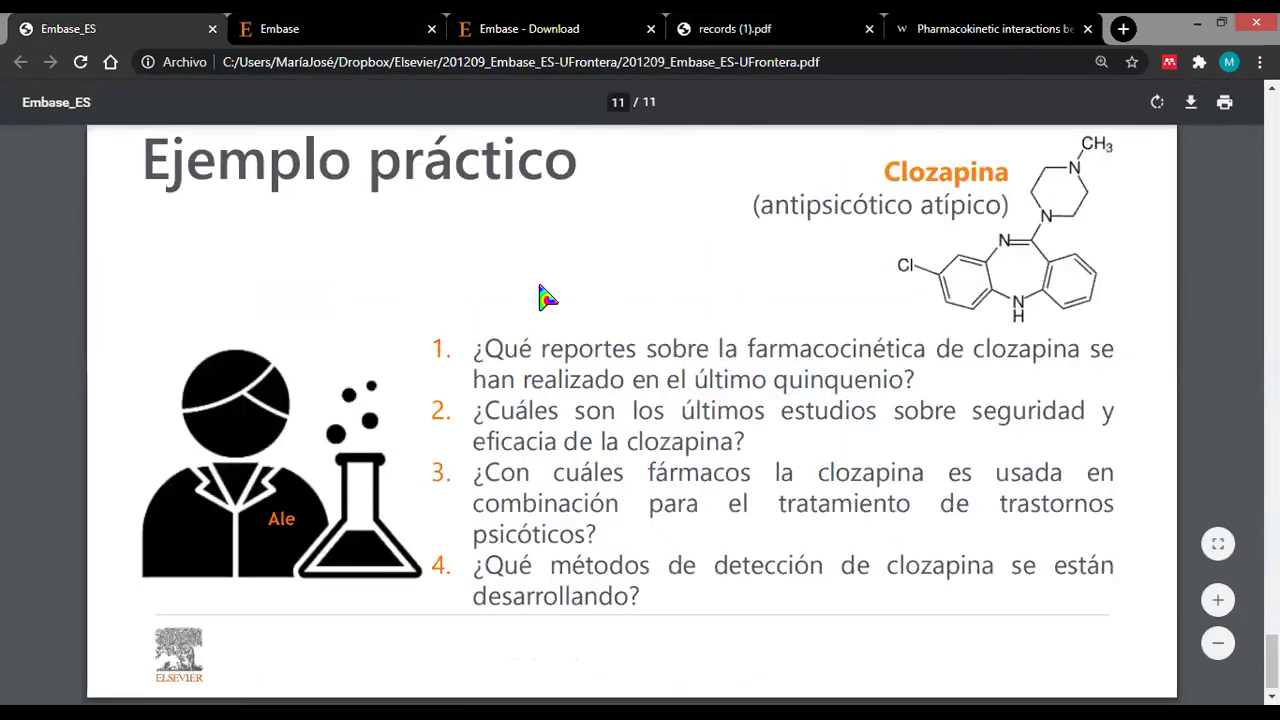
pyautogui.click(340, 29)
pyautogui.scroll(3, 957, 186)
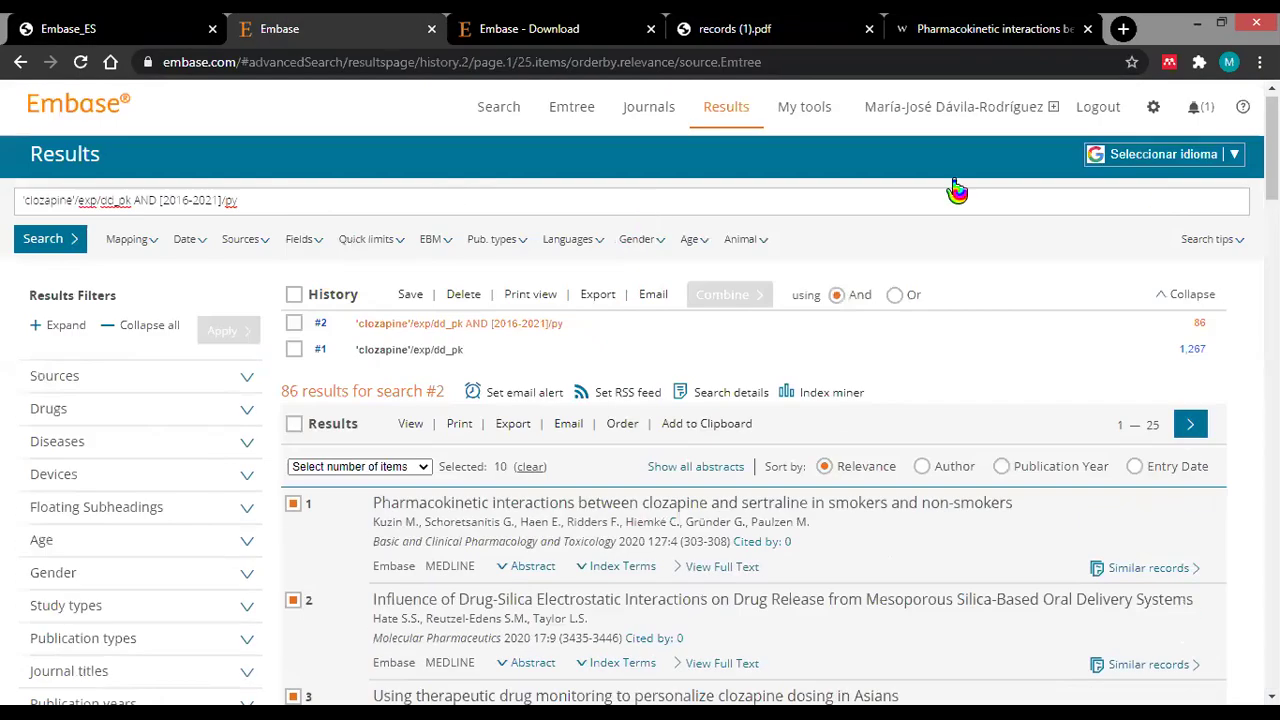
pyautogui.scroll(-2, 329, 209)
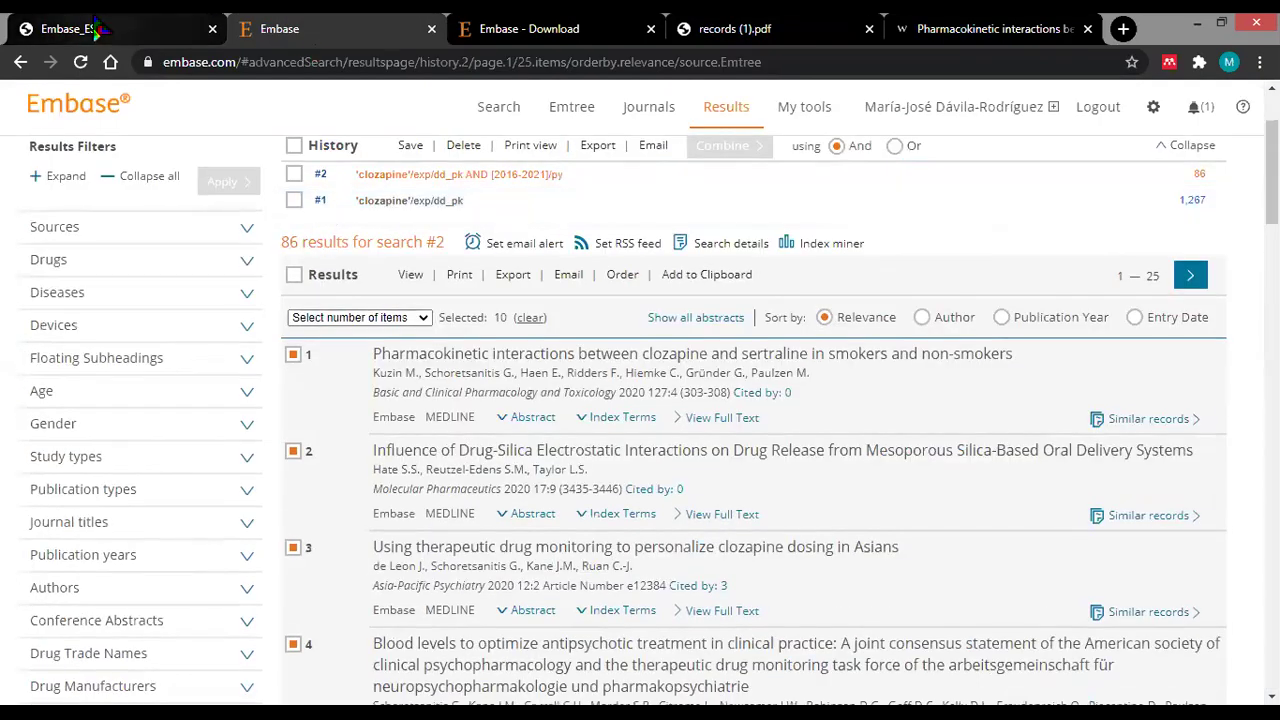
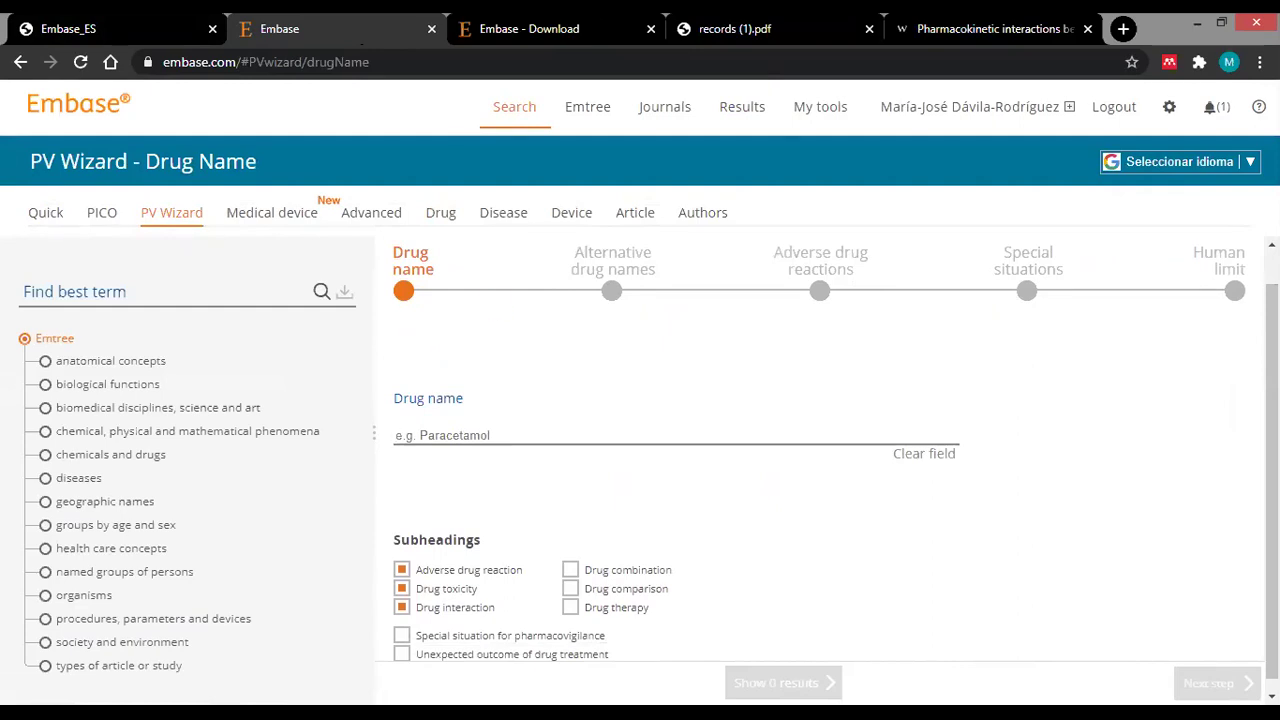
# Set the PV Wizard drug name to the suggested Emtree term clozapine.
pyautogui.scroll(-1, 1180, 553)
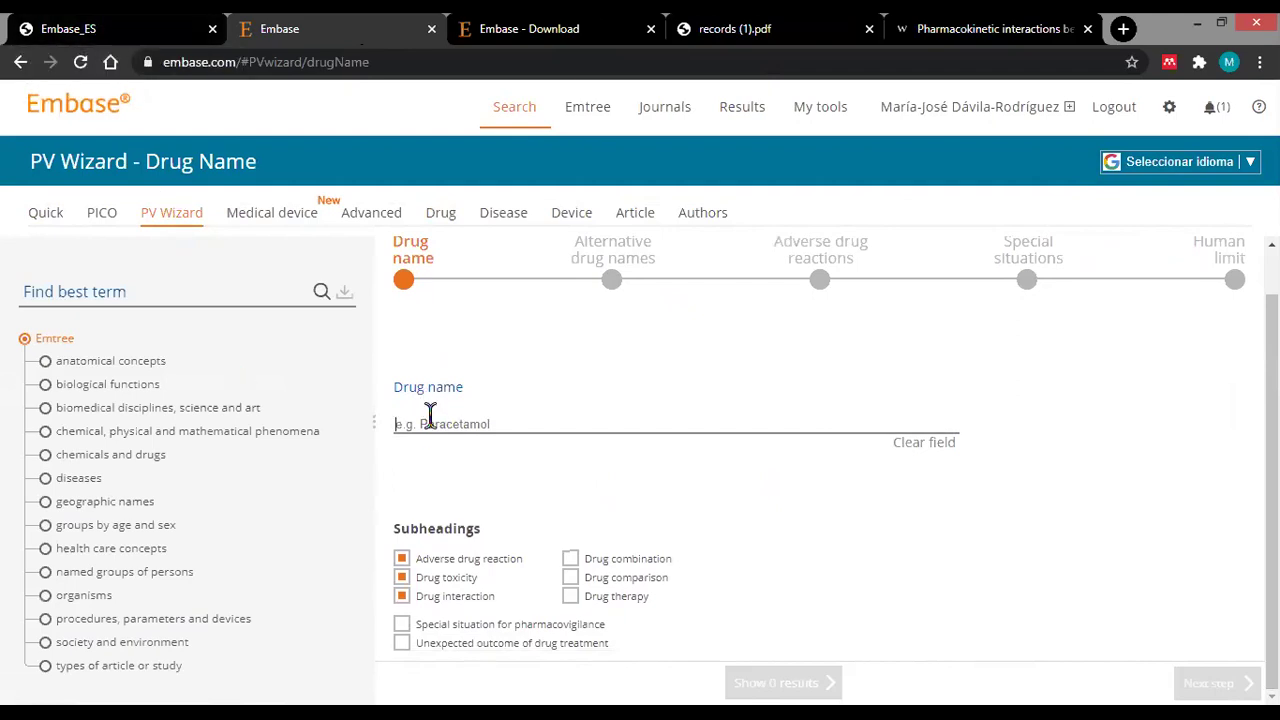
pyautogui.write('clozap')
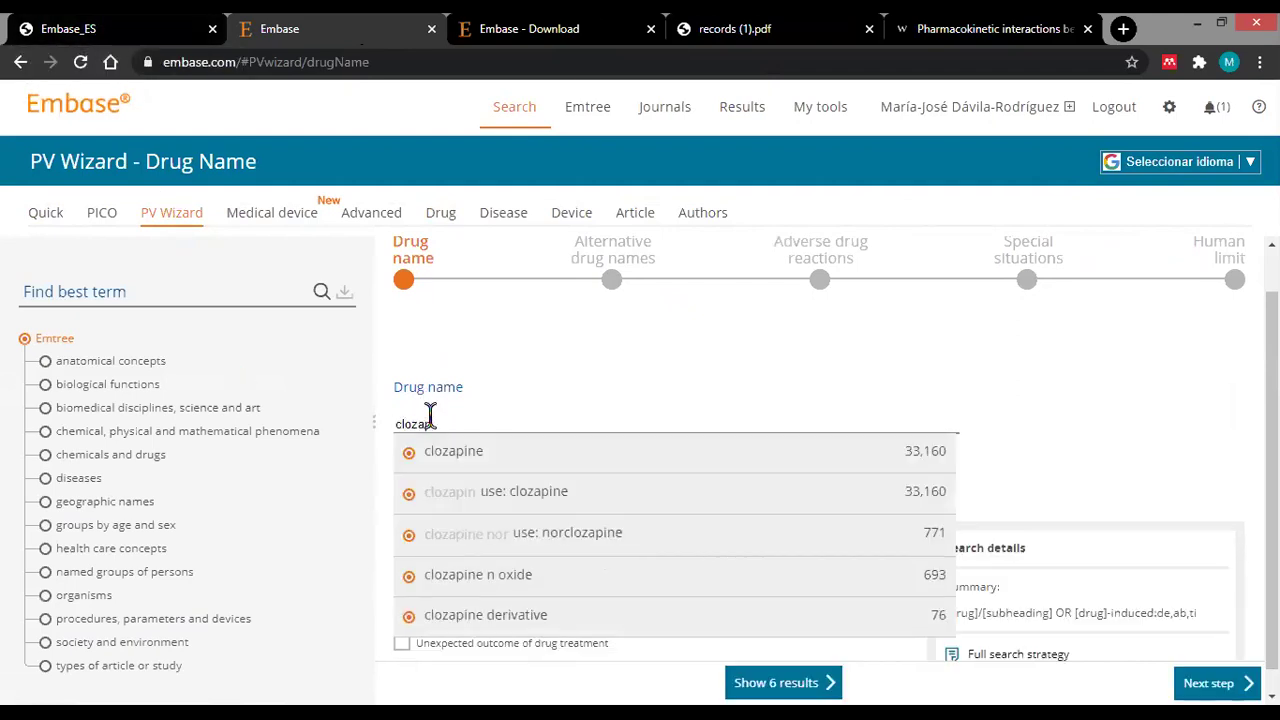
pyautogui.click(490, 457)
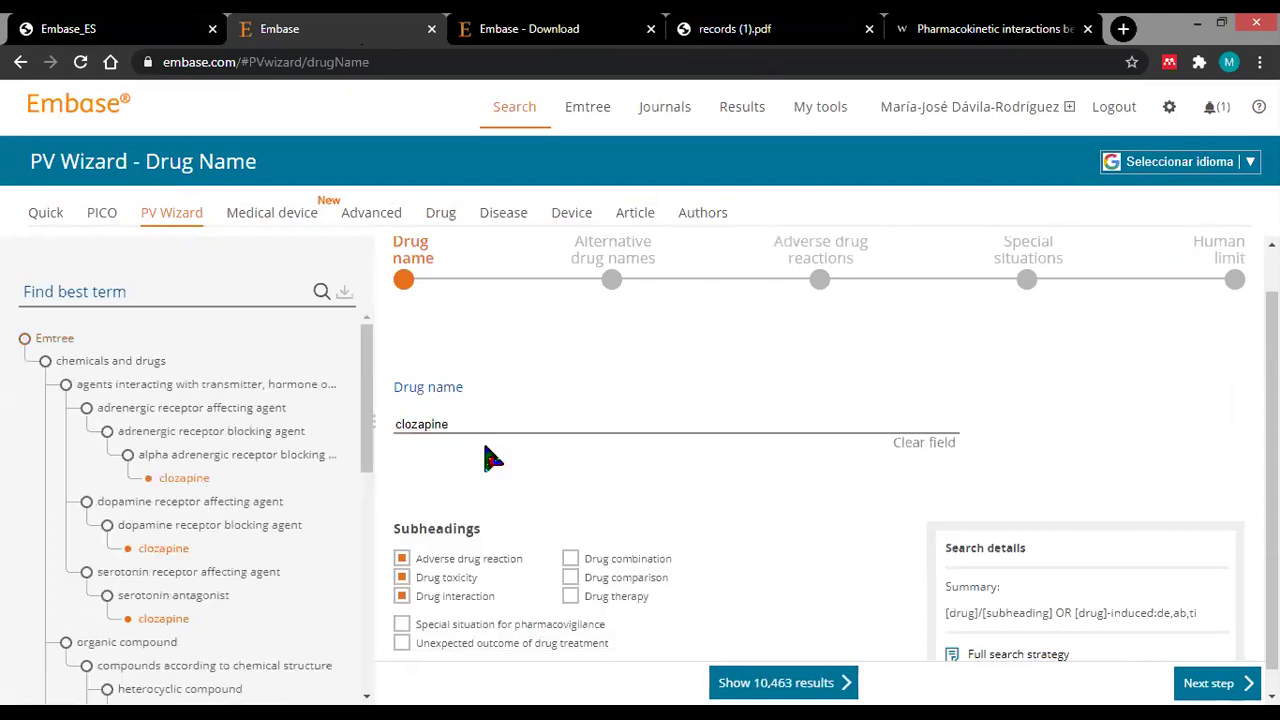
# Reread question 2 on clozapine safety and efficacy in the Embase_ES slides and return to the PV Wizard.
pyautogui.click(110, 29)
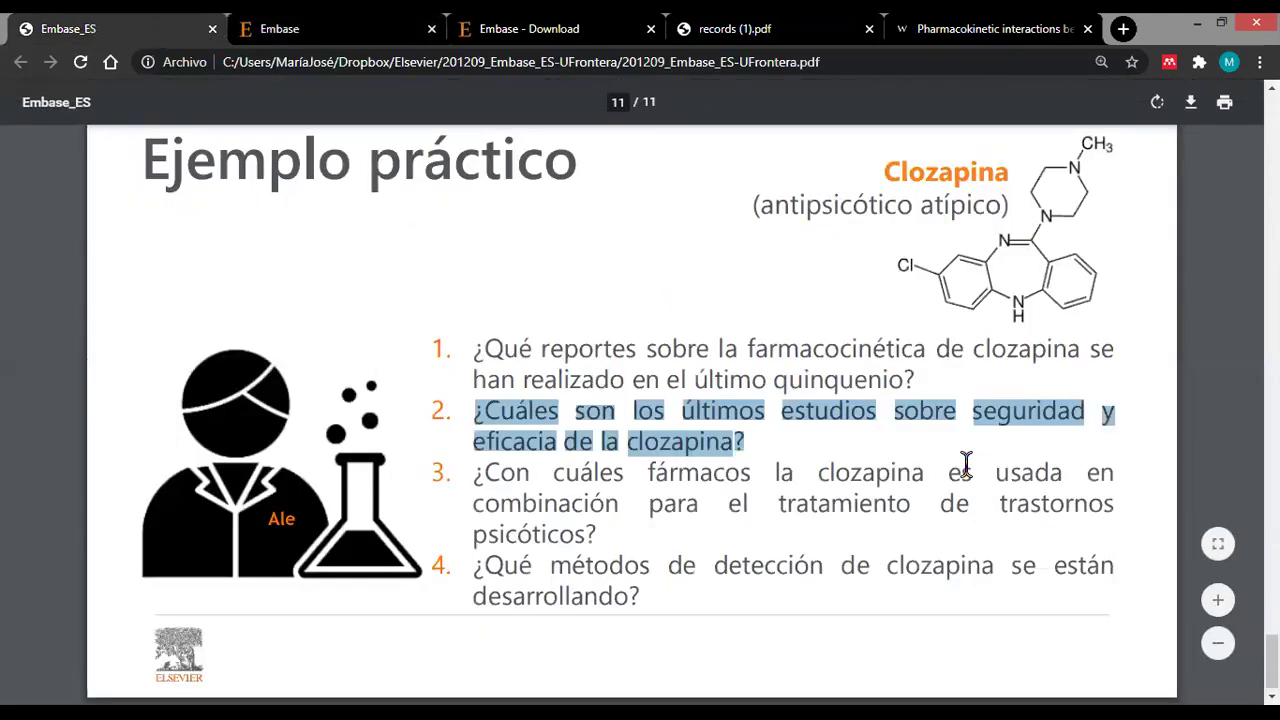
pyautogui.click(305, 29)
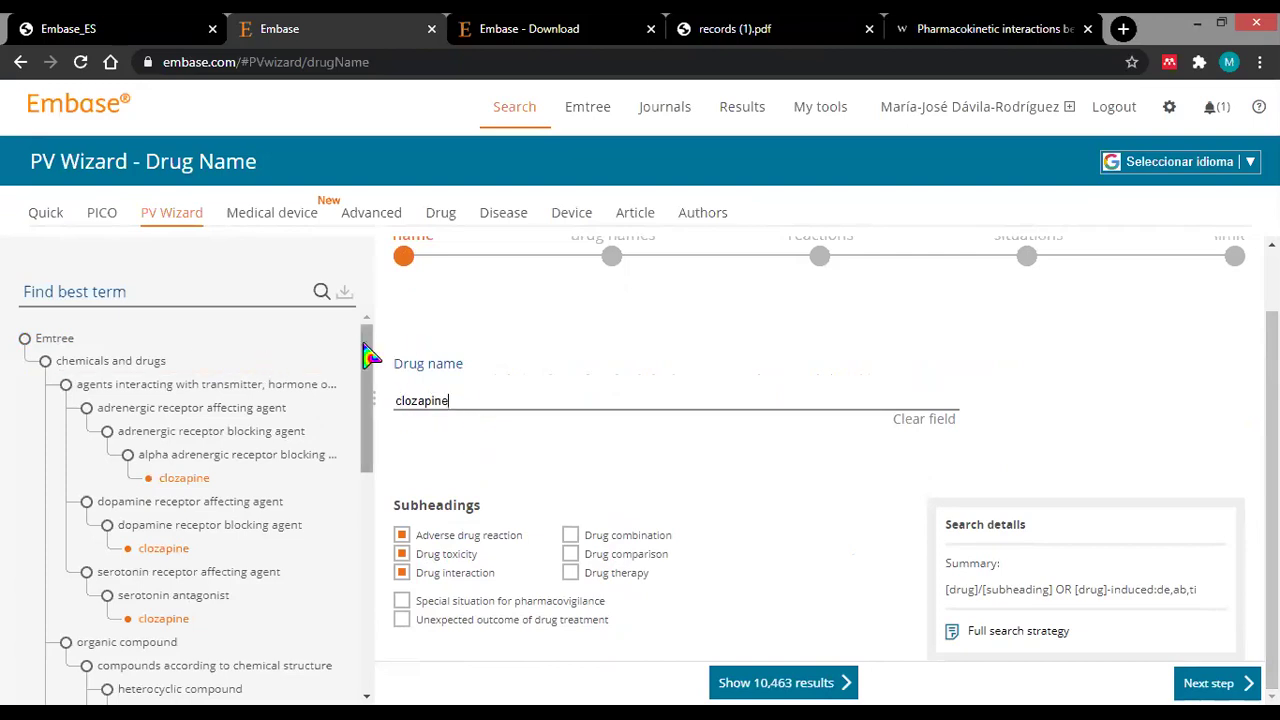
pyautogui.moveTo(368, 350)
pyautogui.mouseDown()
pyautogui.moveTo(371, 578)
pyautogui.moveTo(372, 350)
pyautogui.mouseUp()
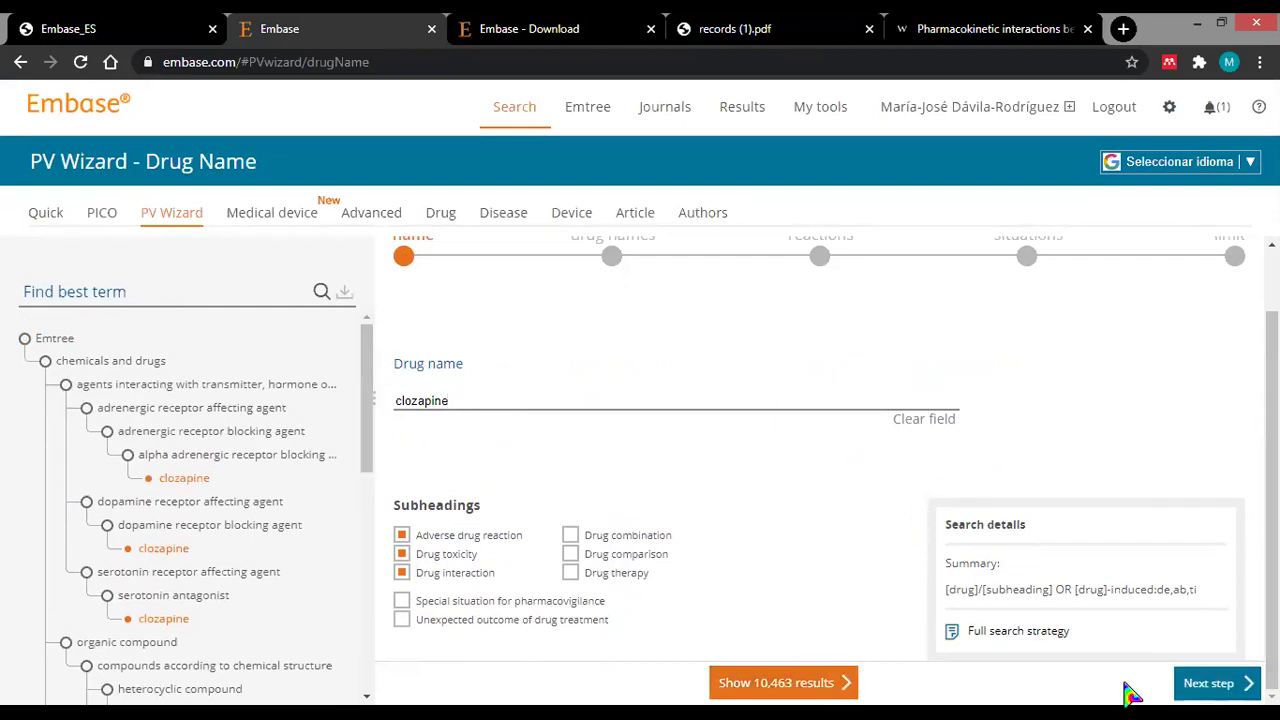
# Show the clozapine results for the adverse drug reaction, drug toxicity and drug interaction subheadings and look over the list.
pyautogui.click(1190, 684)
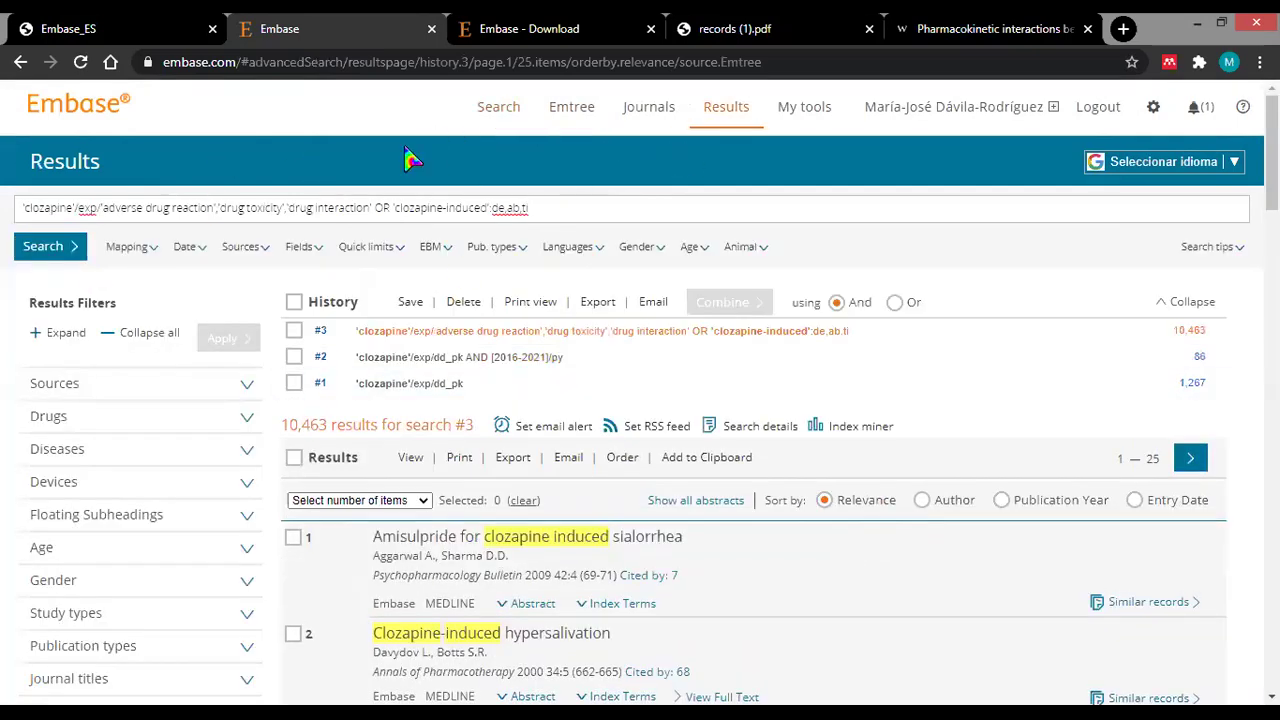
pyautogui.scroll(-3, 471, 491)
pyautogui.scroll(1, 363, 443)
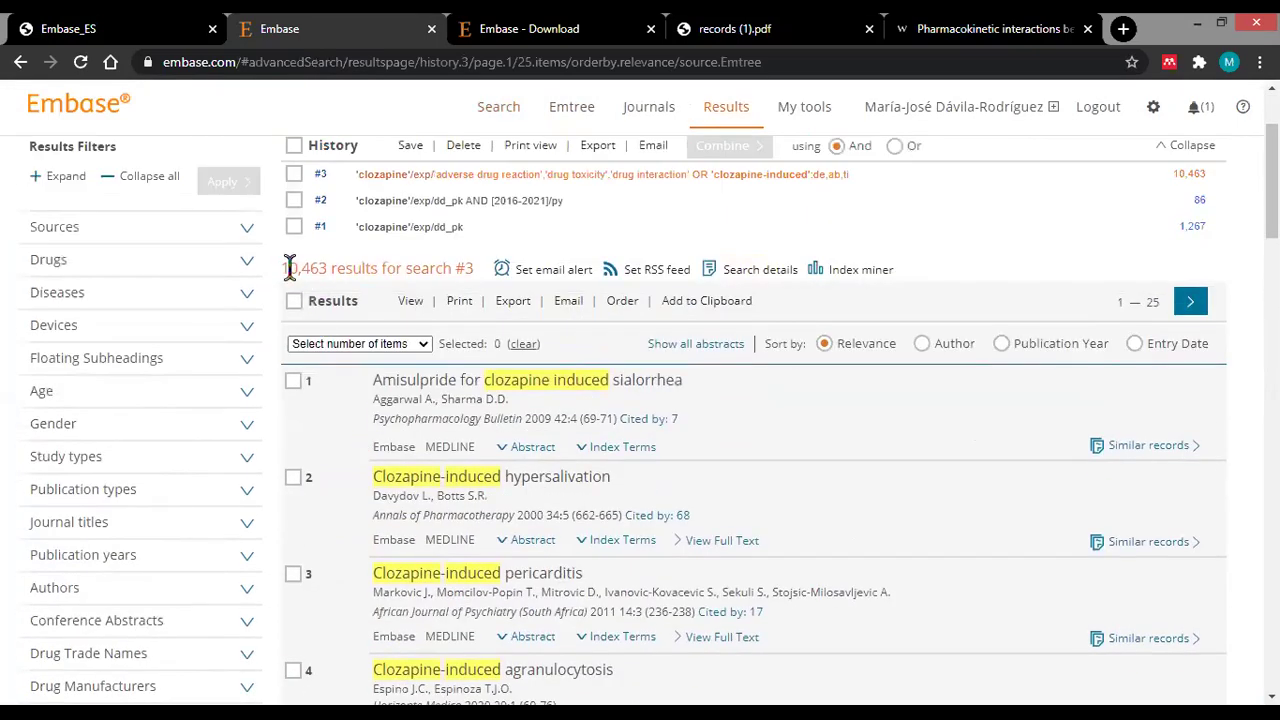
pyautogui.scroll(2, 360, 330)
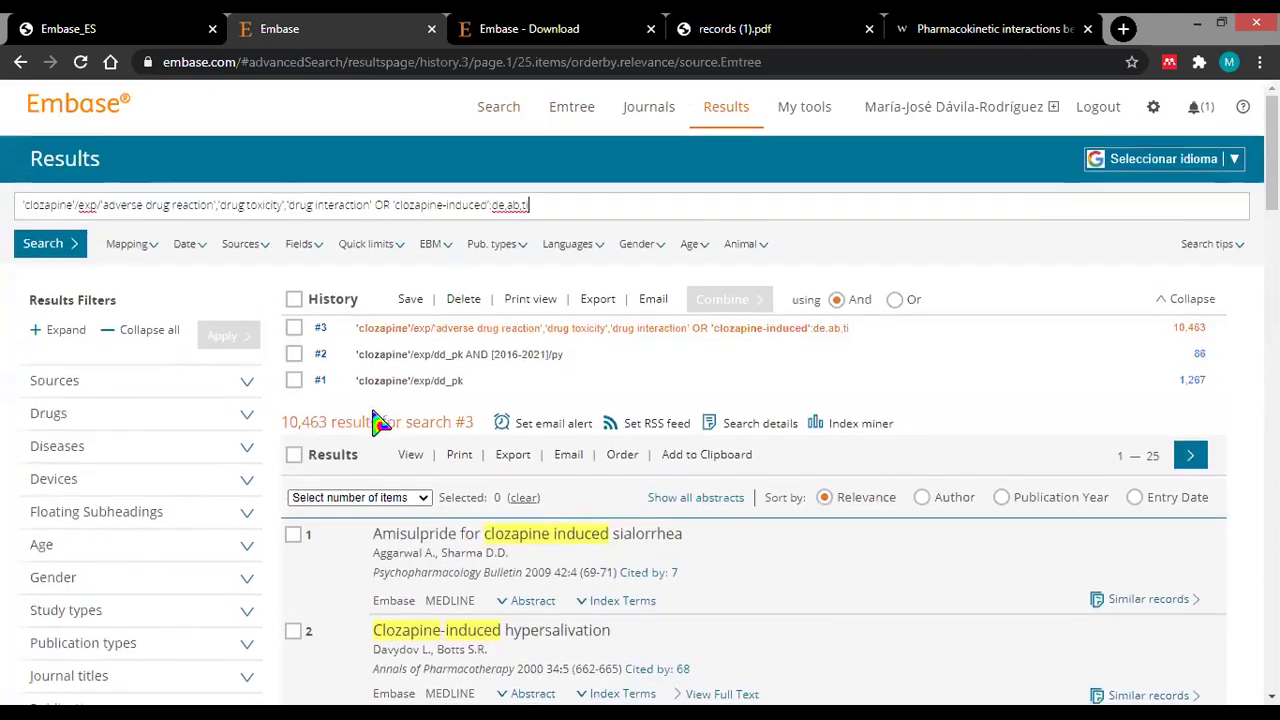
pyautogui.scroll(-2, 371, 420)
# Return to the PV Wizard with clozapine as the drug name and advance to the Alternative drug names stage.
pyautogui.click(496, 108)
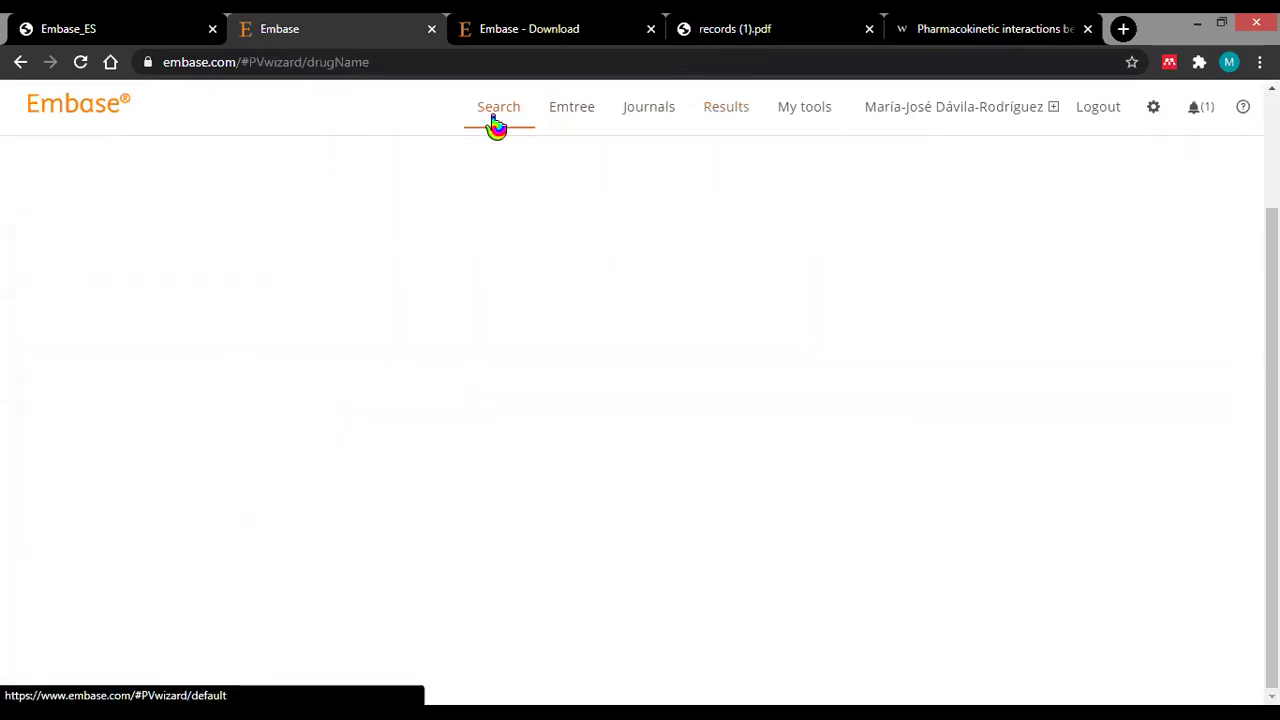
pyautogui.scroll(-1, 857, 397)
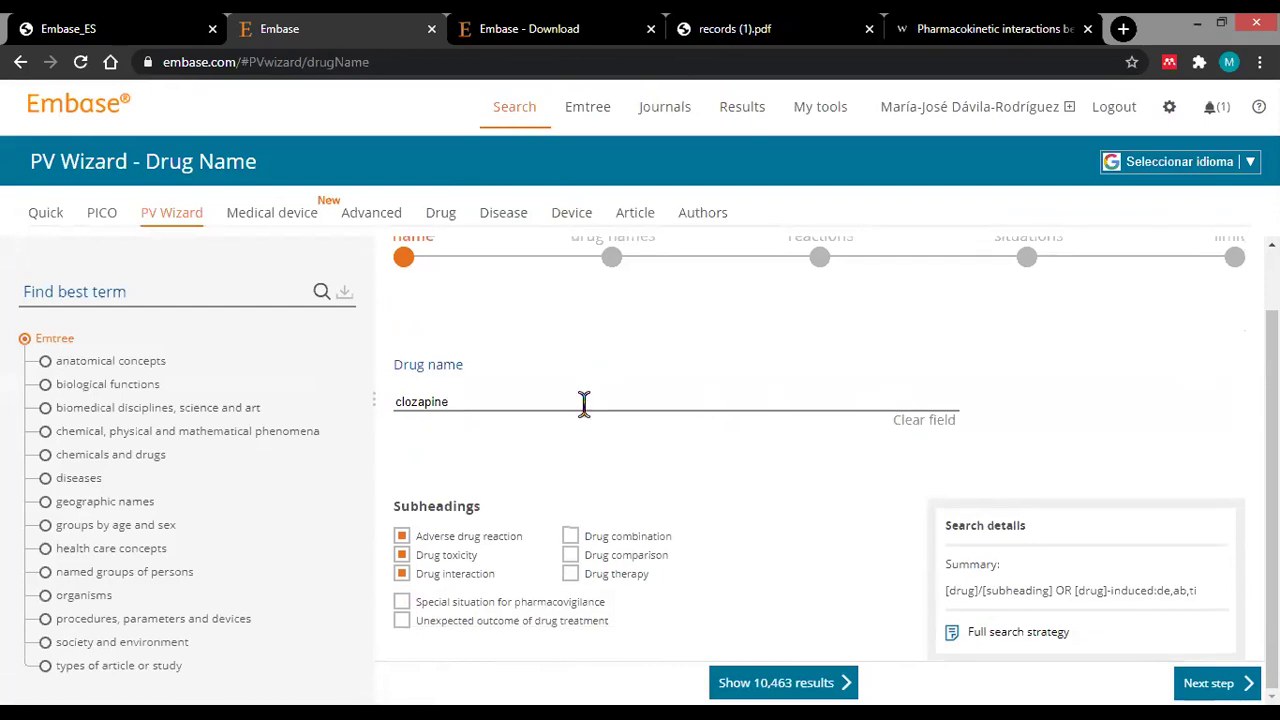
pyautogui.scroll(1, 583, 403)
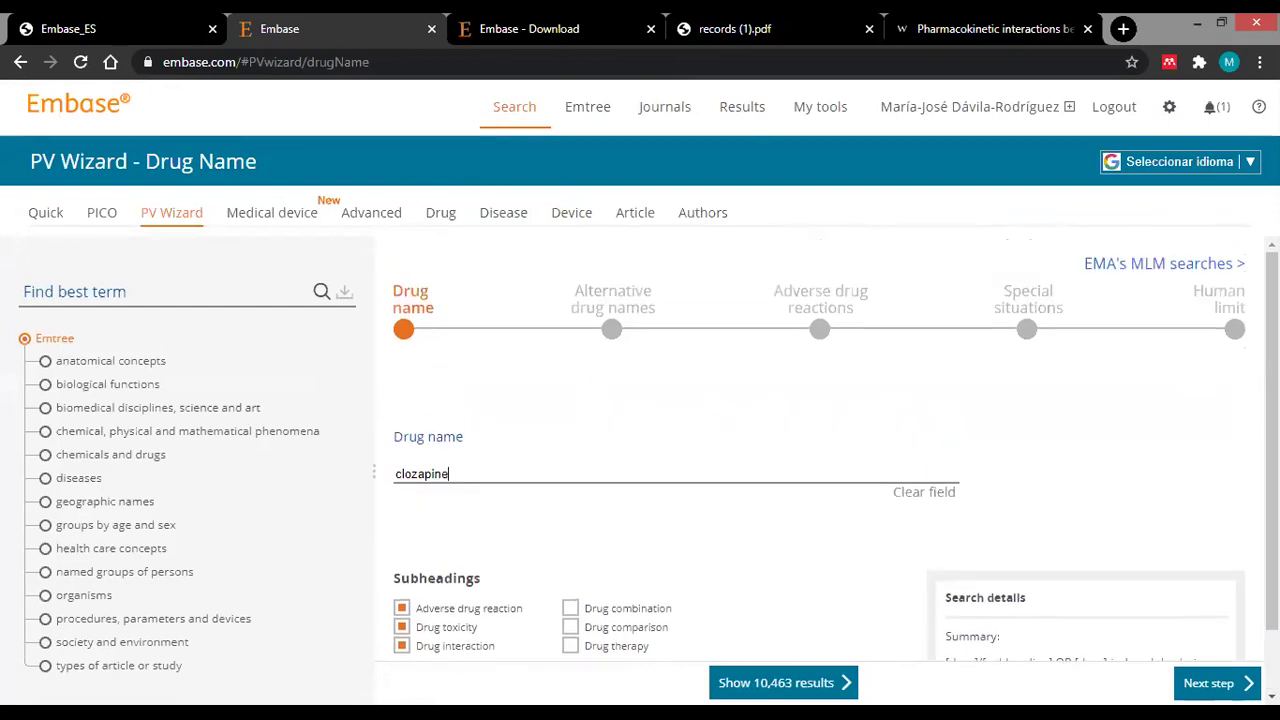
pyautogui.click(1214, 686)
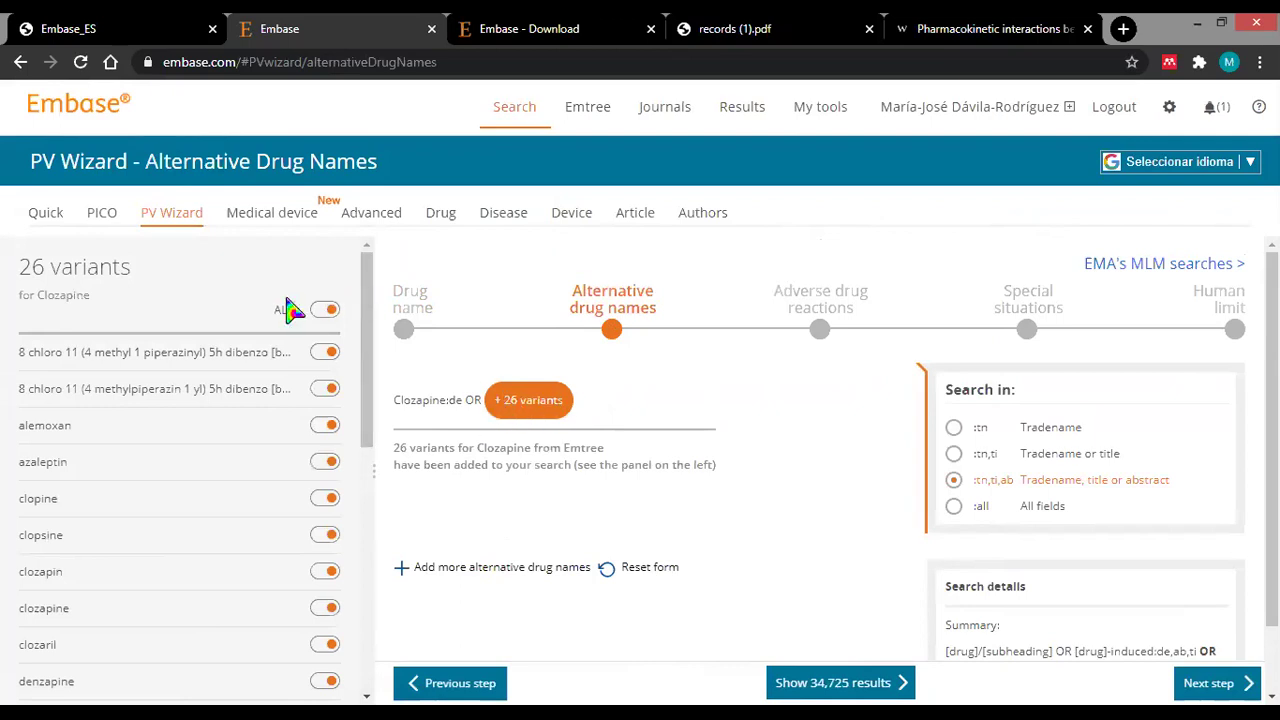
# Look through the clozapine name variants and switch the alemoxan variant off and on again.
pyautogui.moveTo(370, 278); pyautogui.dragTo(372, 545)
pyautogui.moveTo(374, 606); pyautogui.dragTo(377, 263)
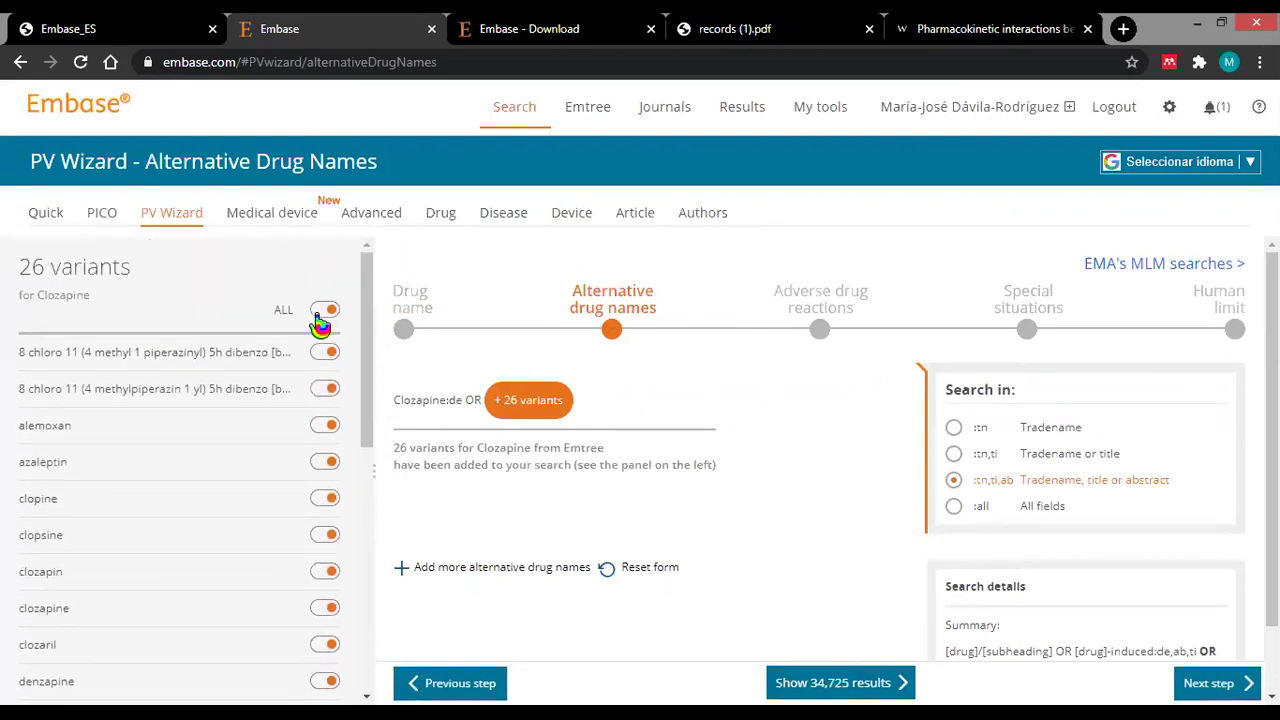
pyautogui.click(322, 430)
pyautogui.click(320, 432)
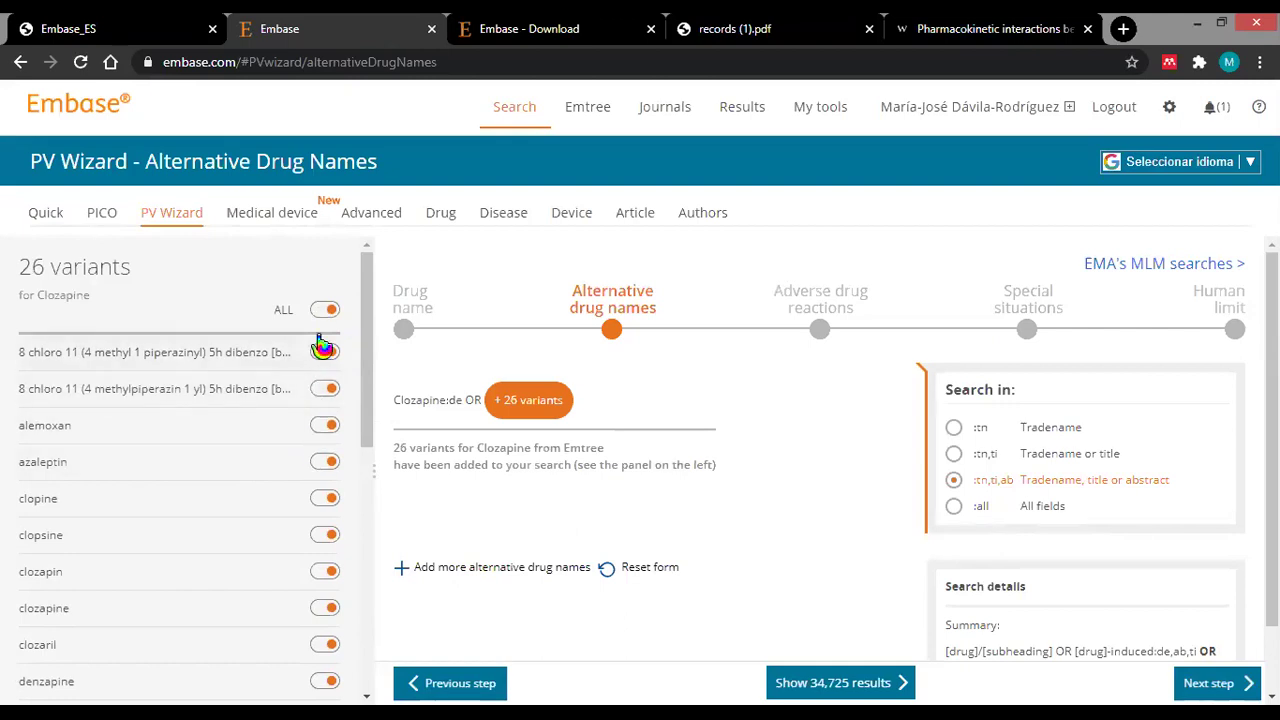
# Advance the PV Wizard to the Adverse drug reactions stage and look over its predefined query.
pyautogui.scroll(-1, 857, 600)
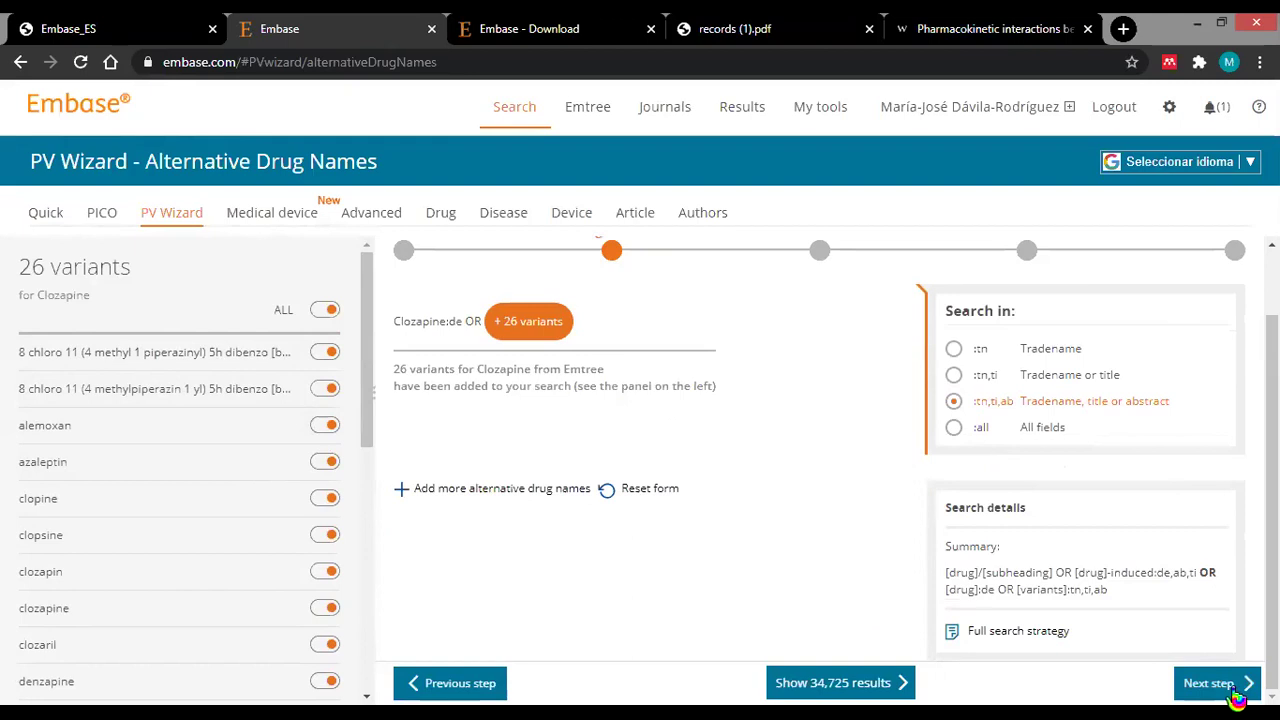
pyautogui.click(1235, 693)
pyautogui.scroll(1, 1075, 430)
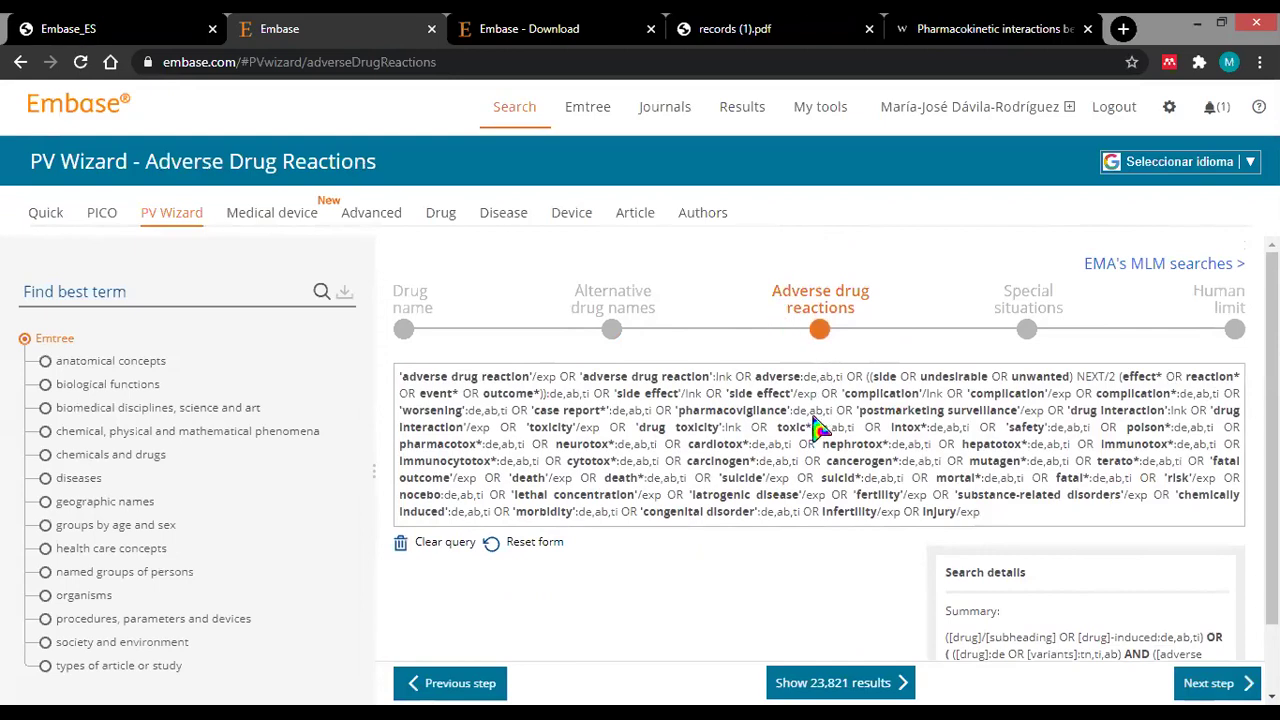
pyautogui.click(413, 380)
pyautogui.click(829, 566)
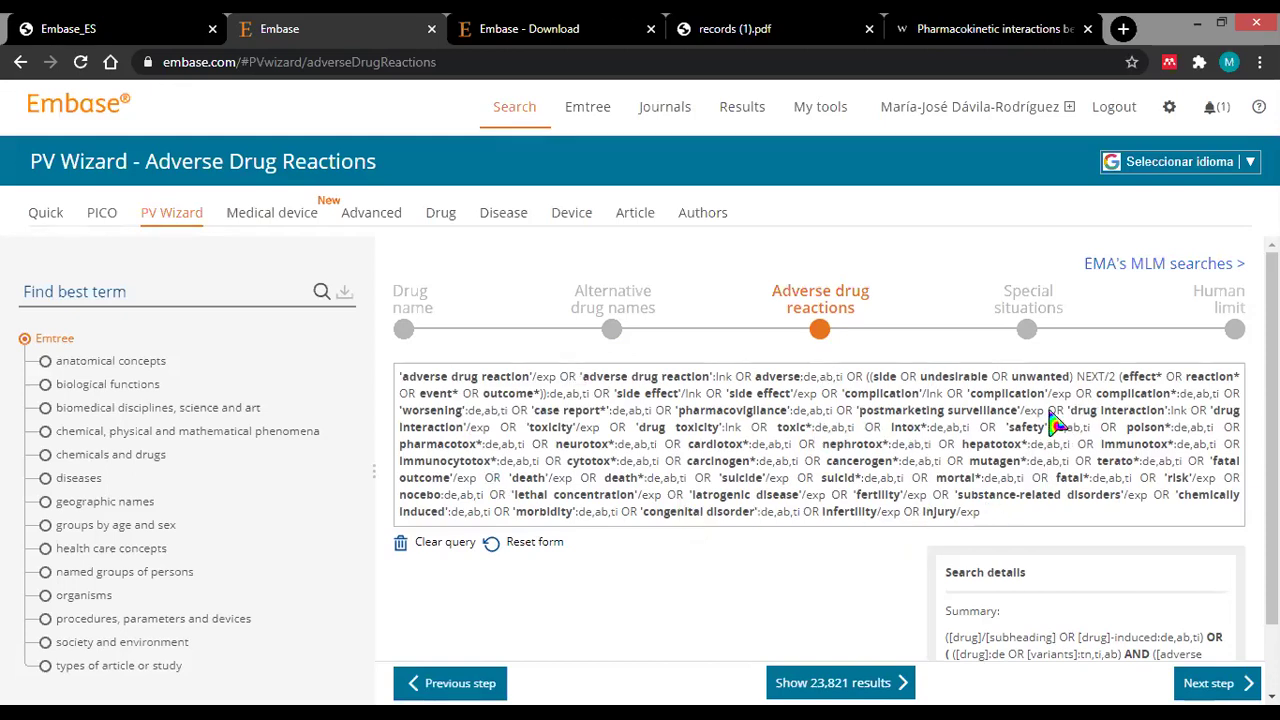
# Open the adverse drug reactions query for editing and examine individual terms, highlighting "OR 'postmarketing surveillance'/exp".
pyautogui.click(553, 436)
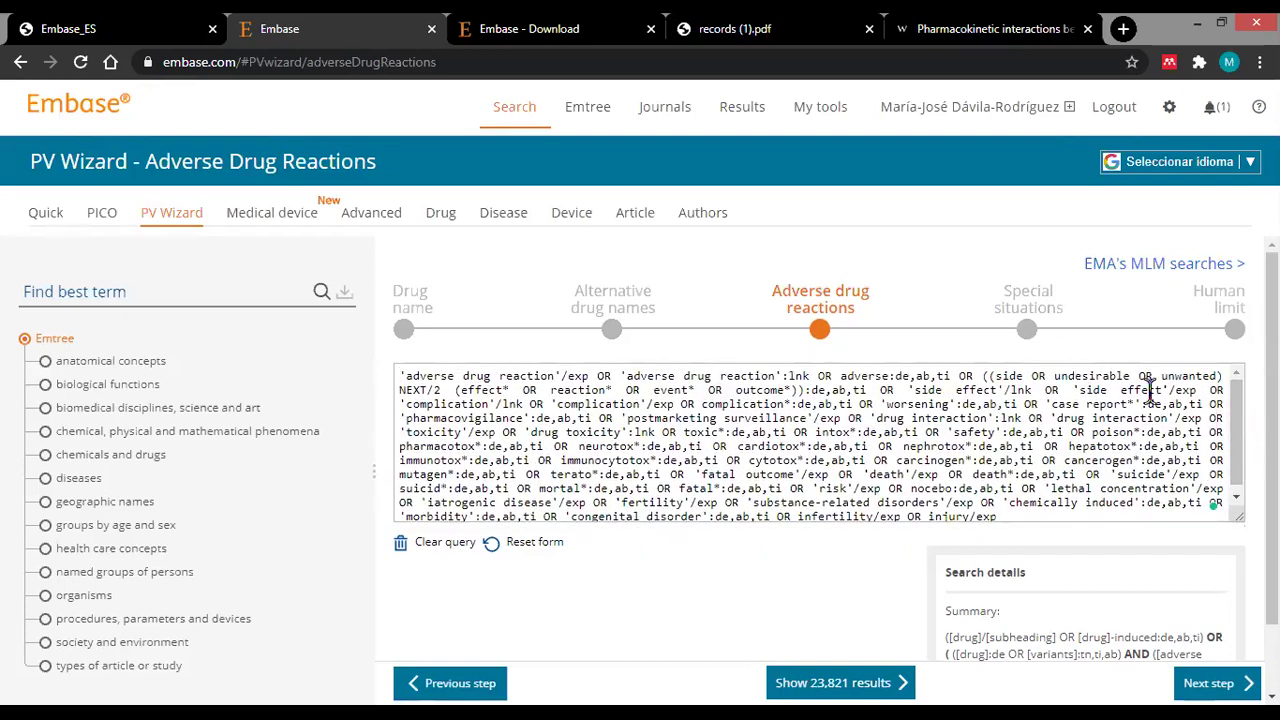
pyautogui.doubleClick(631, 390)
pyautogui.doubleClick(608, 418)
pyautogui.moveTo(604, 418); pyautogui.dragTo(843, 425)
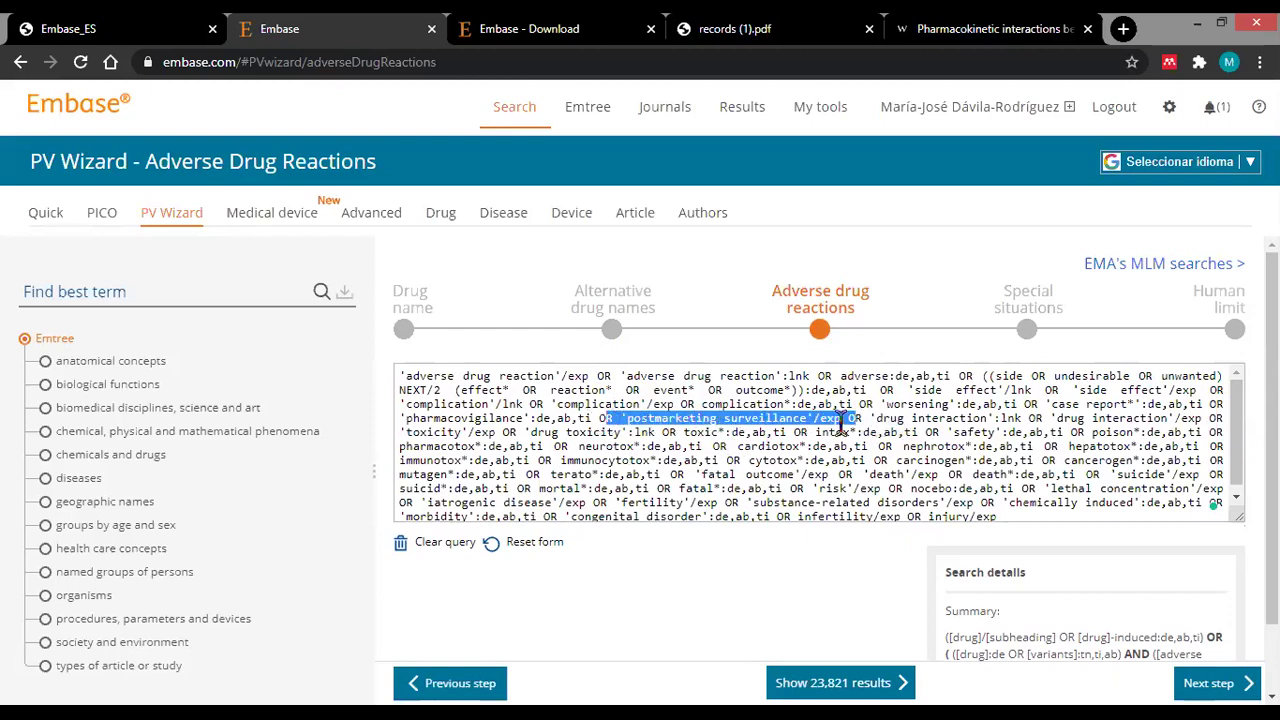
pyautogui.moveTo(600, 418); pyautogui.dragTo(848, 420)
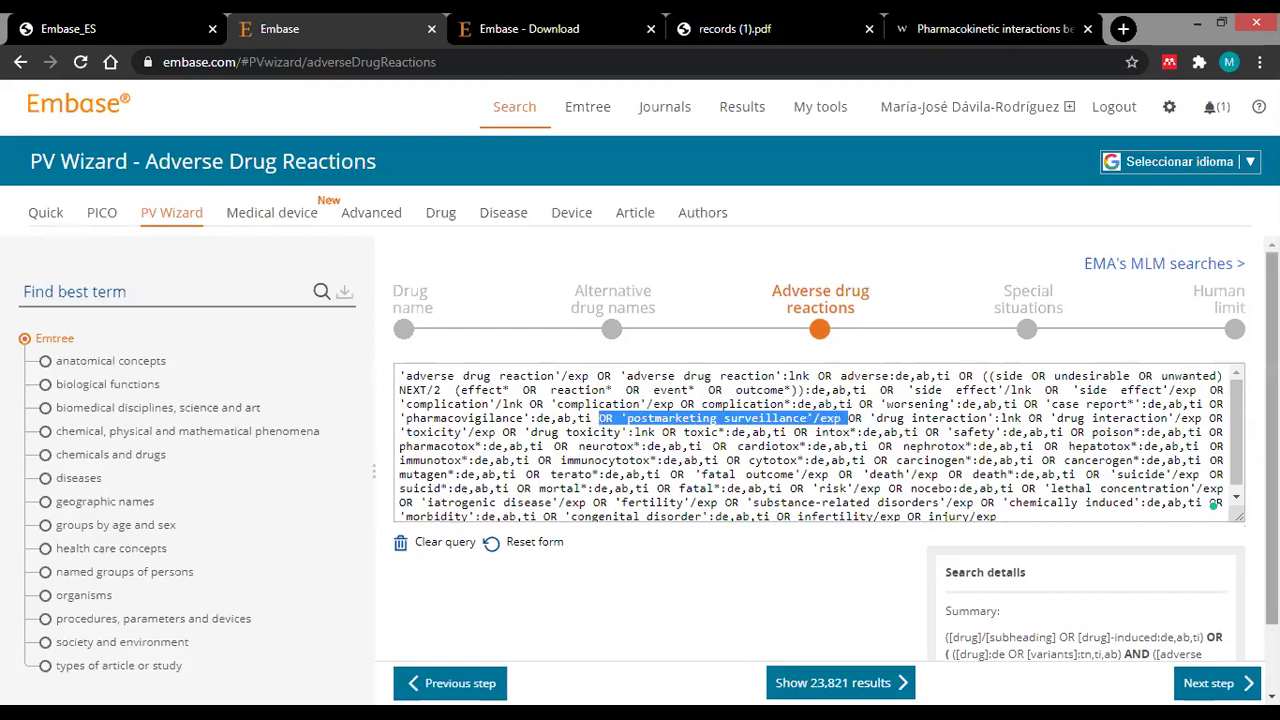
pyautogui.click(765, 625)
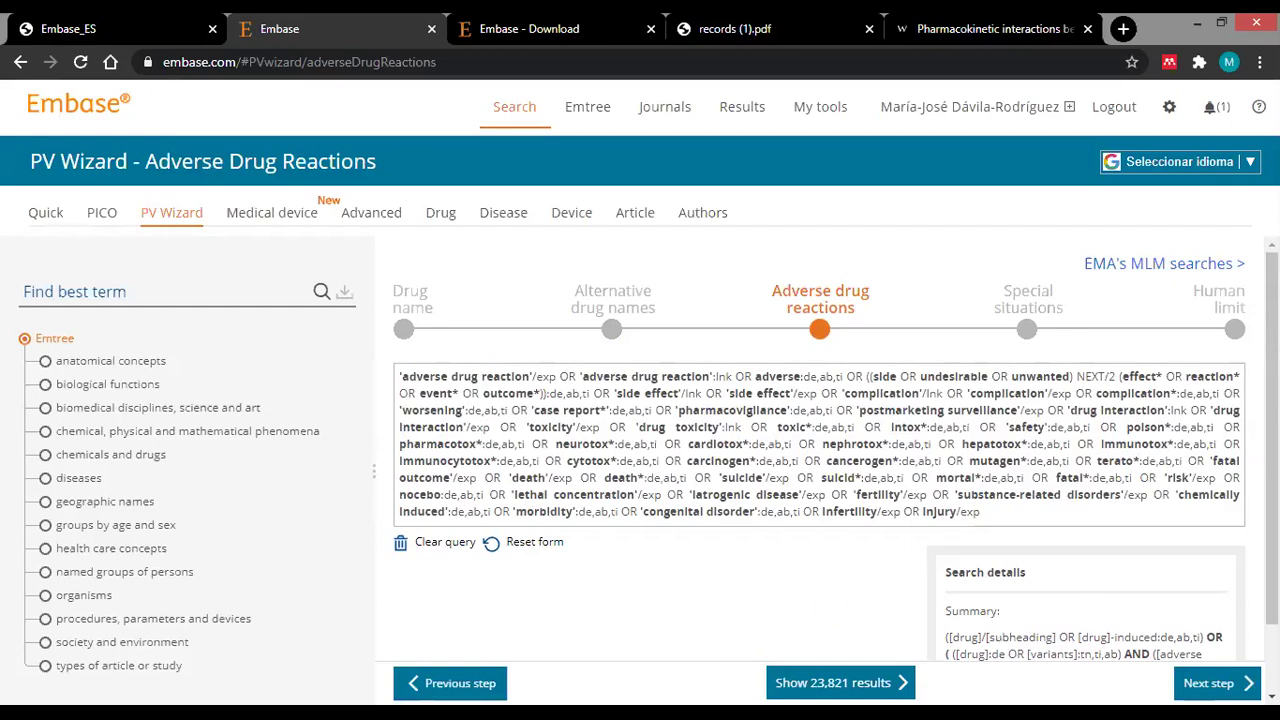
# Advance the PV Wizard through the Special situations stage to the Human limit stage.
pyautogui.click(1213, 684)
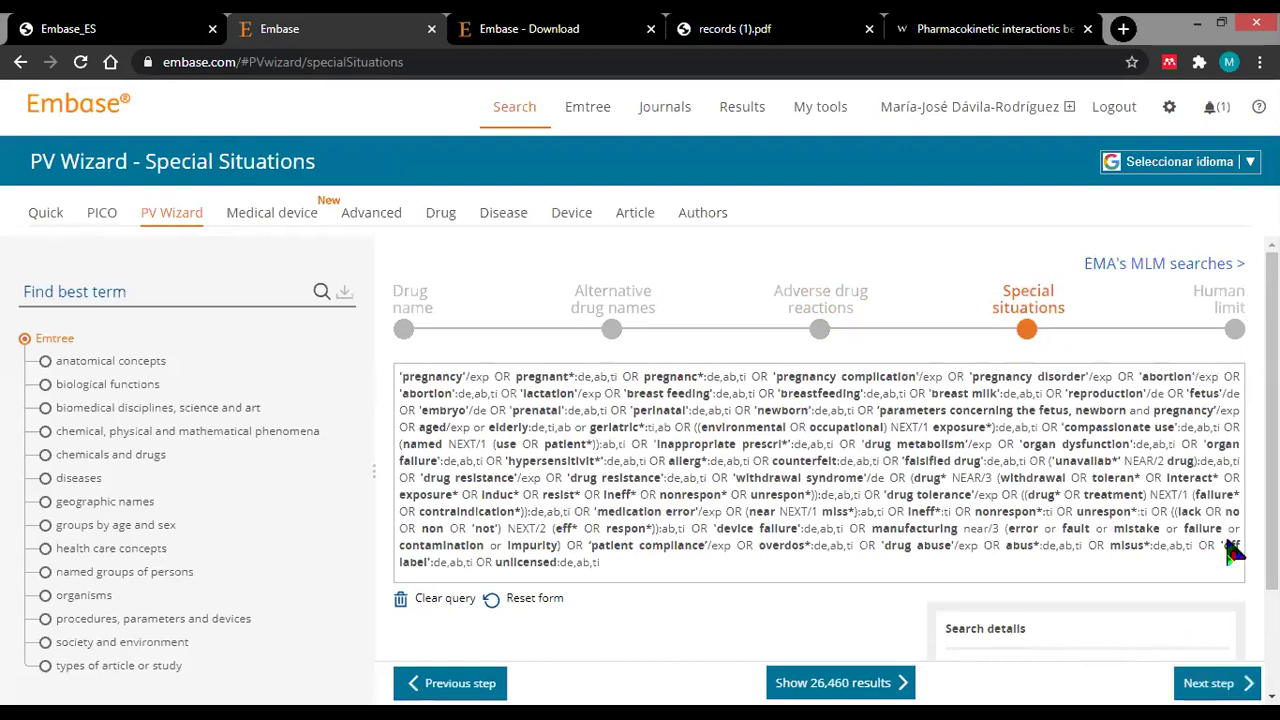
pyautogui.click(1222, 690)
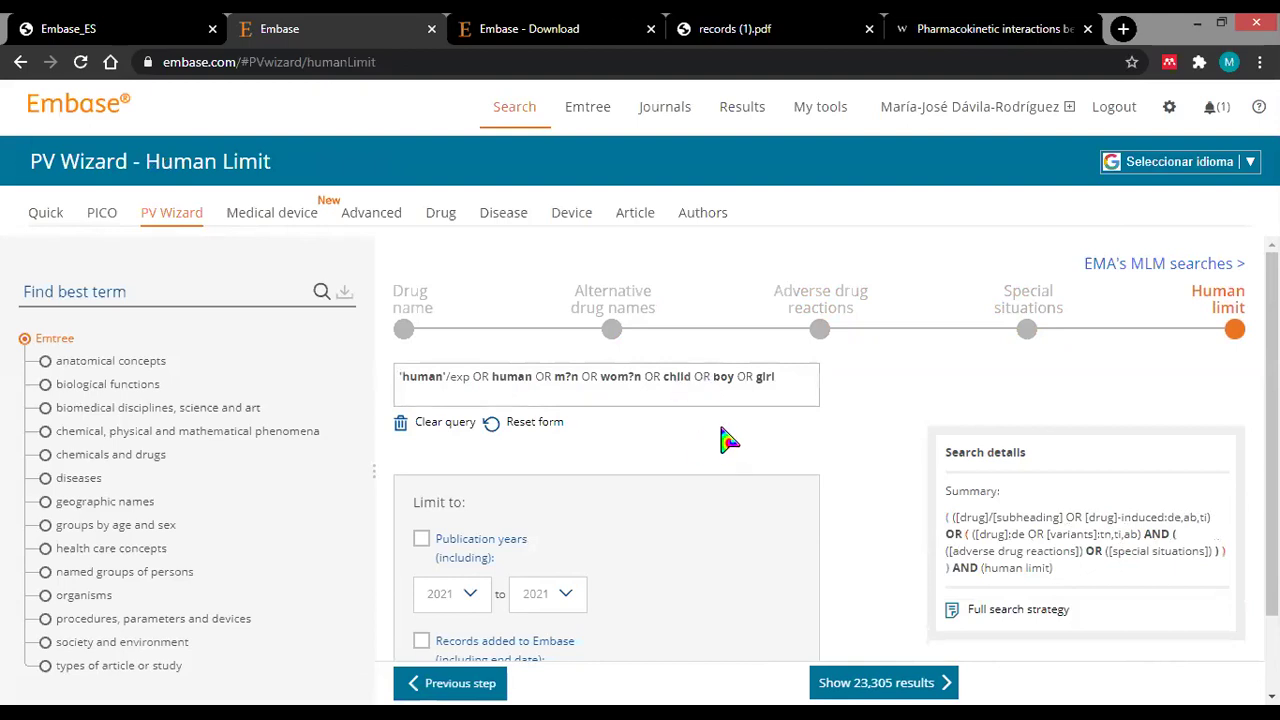
# Review the publication year and record date limits in the Human limit stage and return to the Embase_ES slides.
pyautogui.scroll(-1, 760, 448)
pyautogui.scroll(1, 770, 456)
pyautogui.scroll(-1, 588, 548)
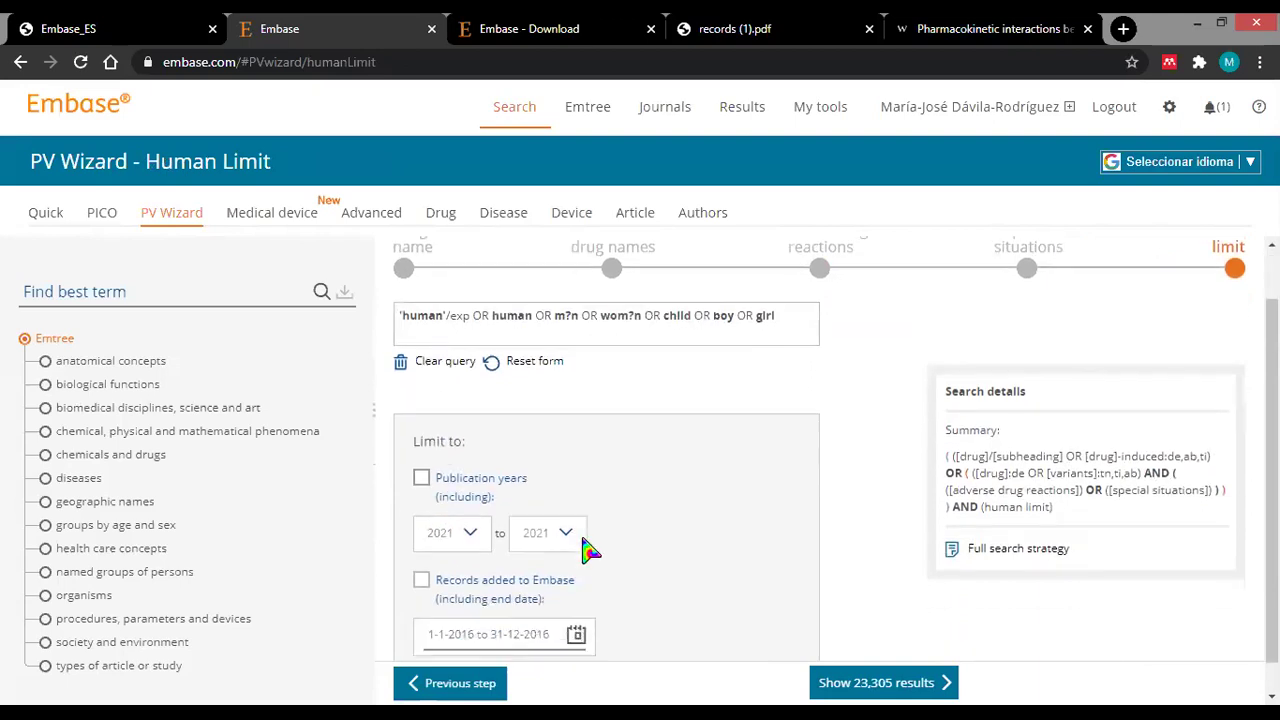
pyautogui.scroll(-1, 588, 548)
pyautogui.click(75, 28)
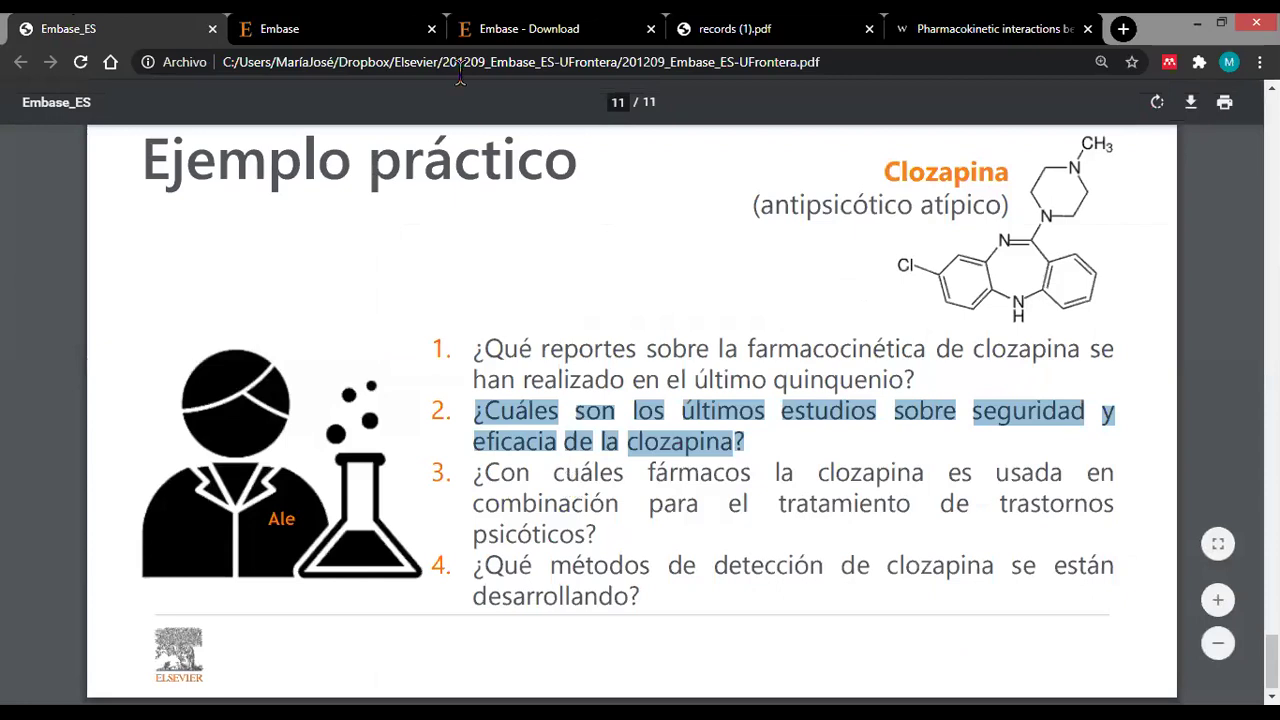
# Switch back to the PV Wizard in Embase, limit the publication years to 2011–2021 and show the search results.
pyautogui.click(276, 30)
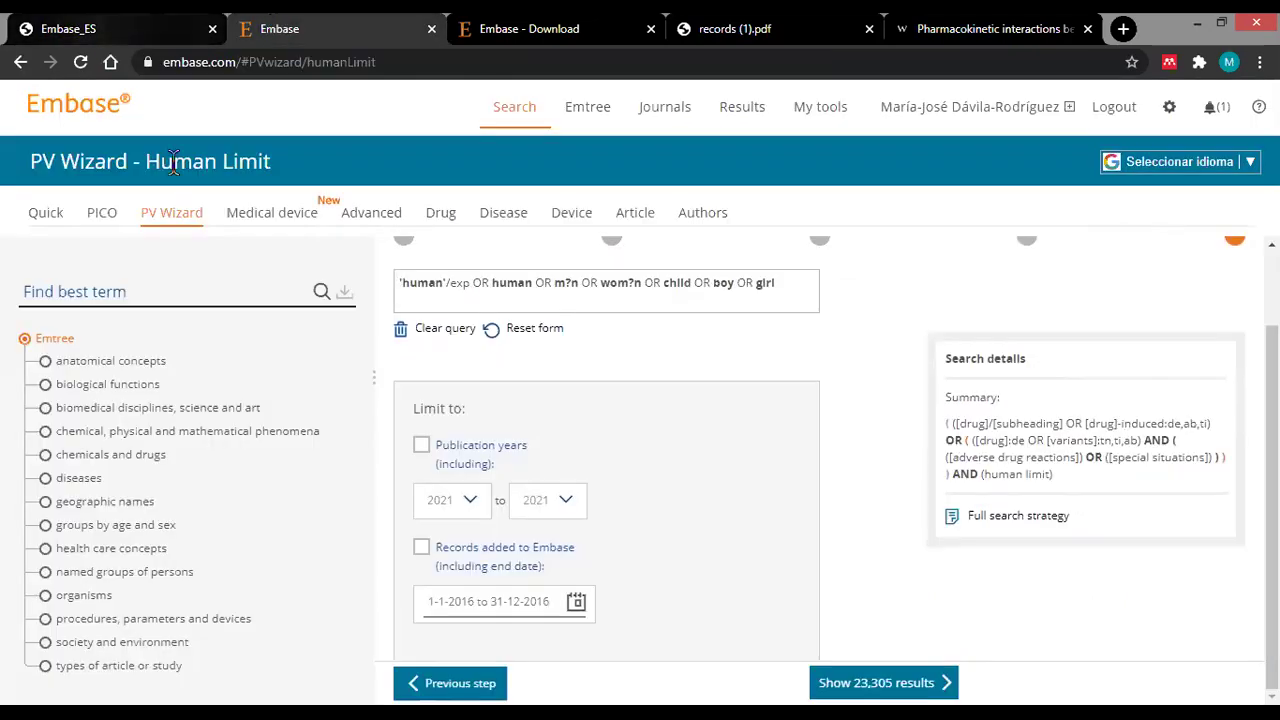
pyautogui.click(180, 30)
pyautogui.click(376, 30)
pyautogui.click(421, 445)
pyautogui.click(468, 500)
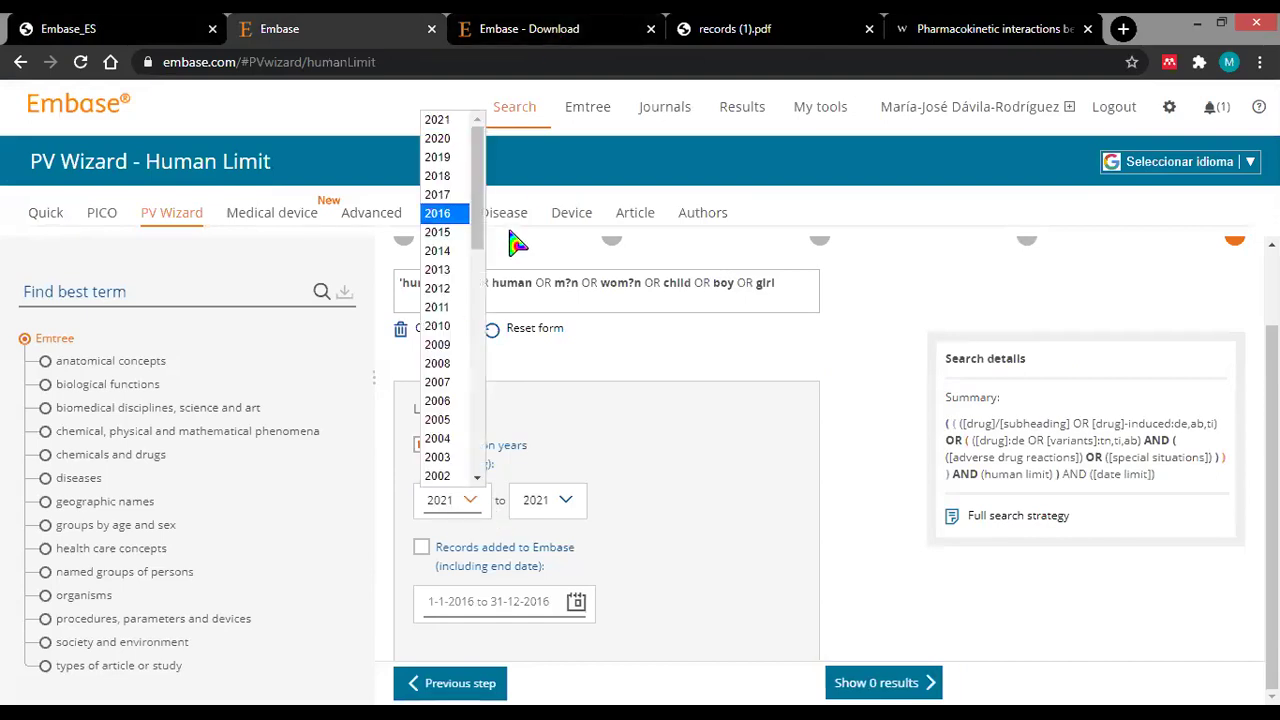
pyautogui.click(447, 306)
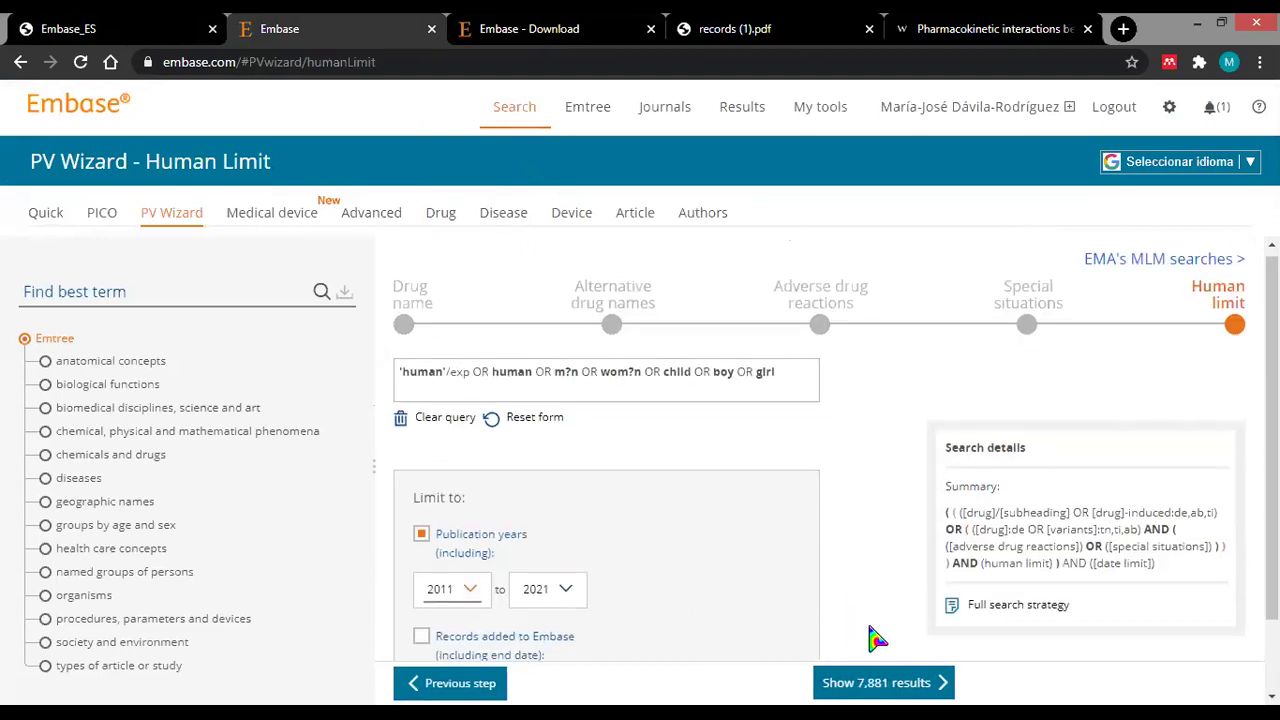
pyautogui.scroll(1, 856, 600)
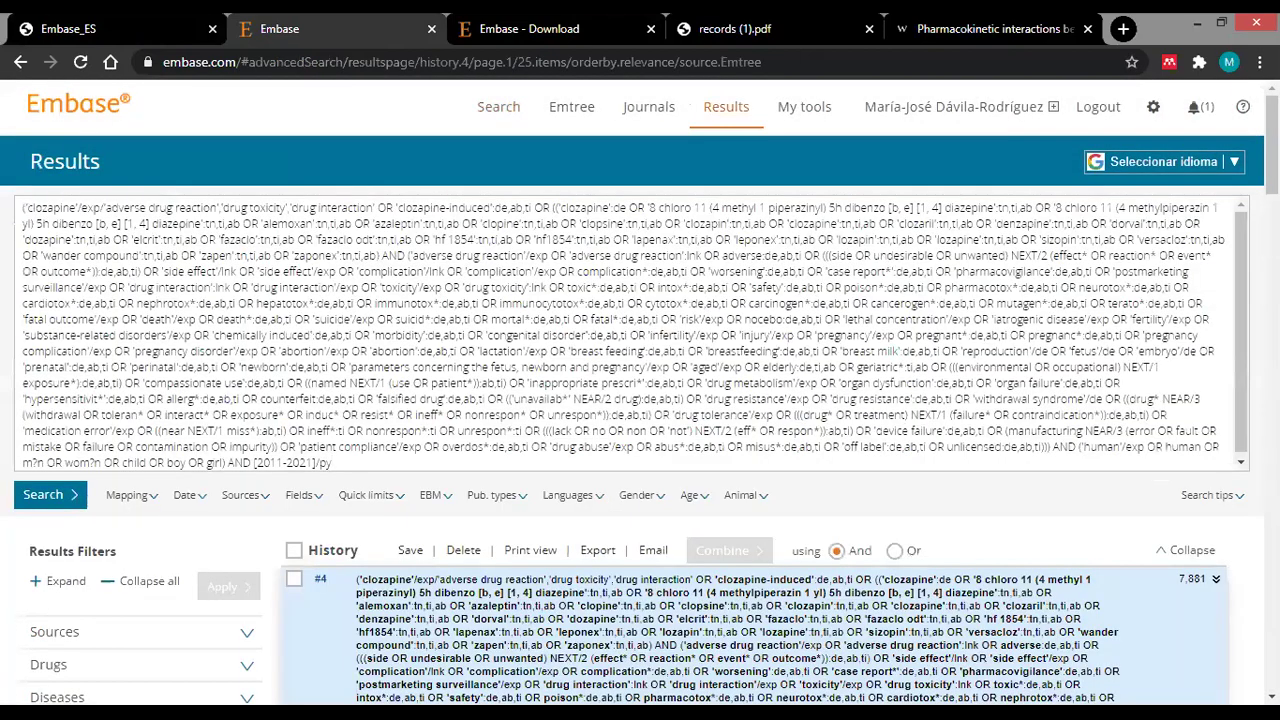
# Examine the full query of search #4 in the search history, highlighting its text.
pyautogui.scroll(-3, 851, 196)
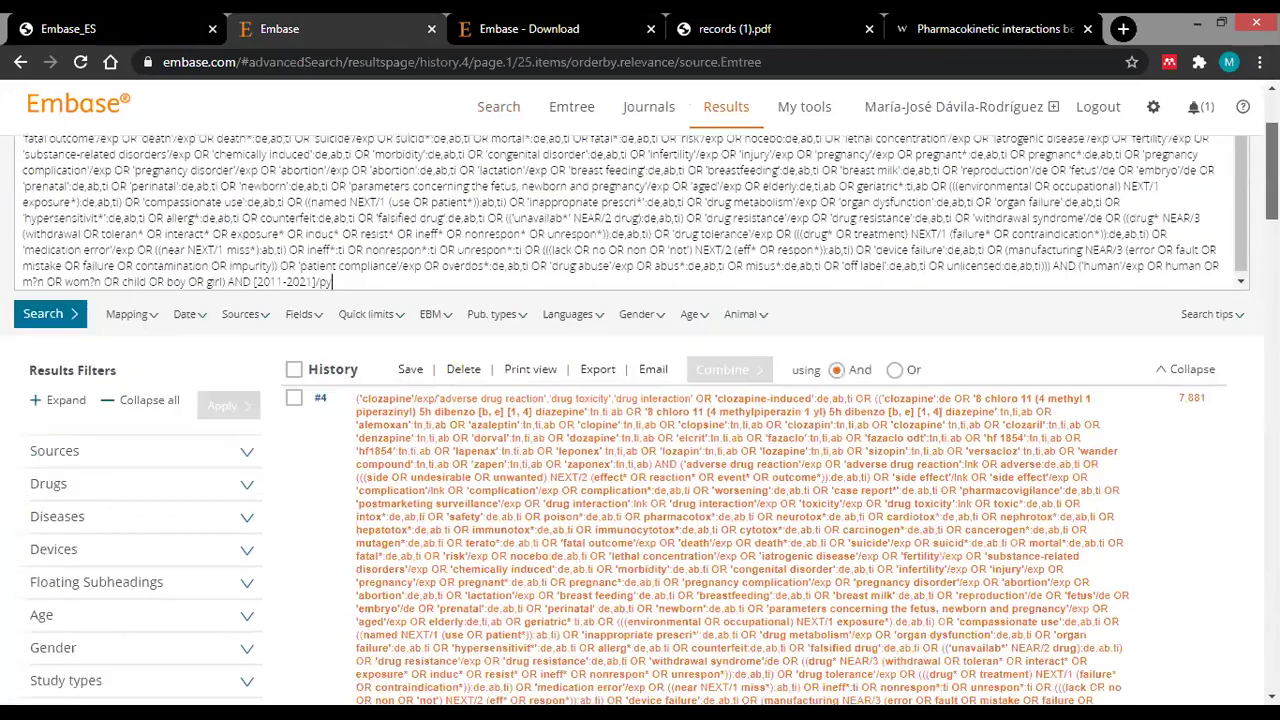
pyautogui.scroll(-1, 851, 196)
pyautogui.moveTo(356, 209); pyautogui.dragTo(972, 532)
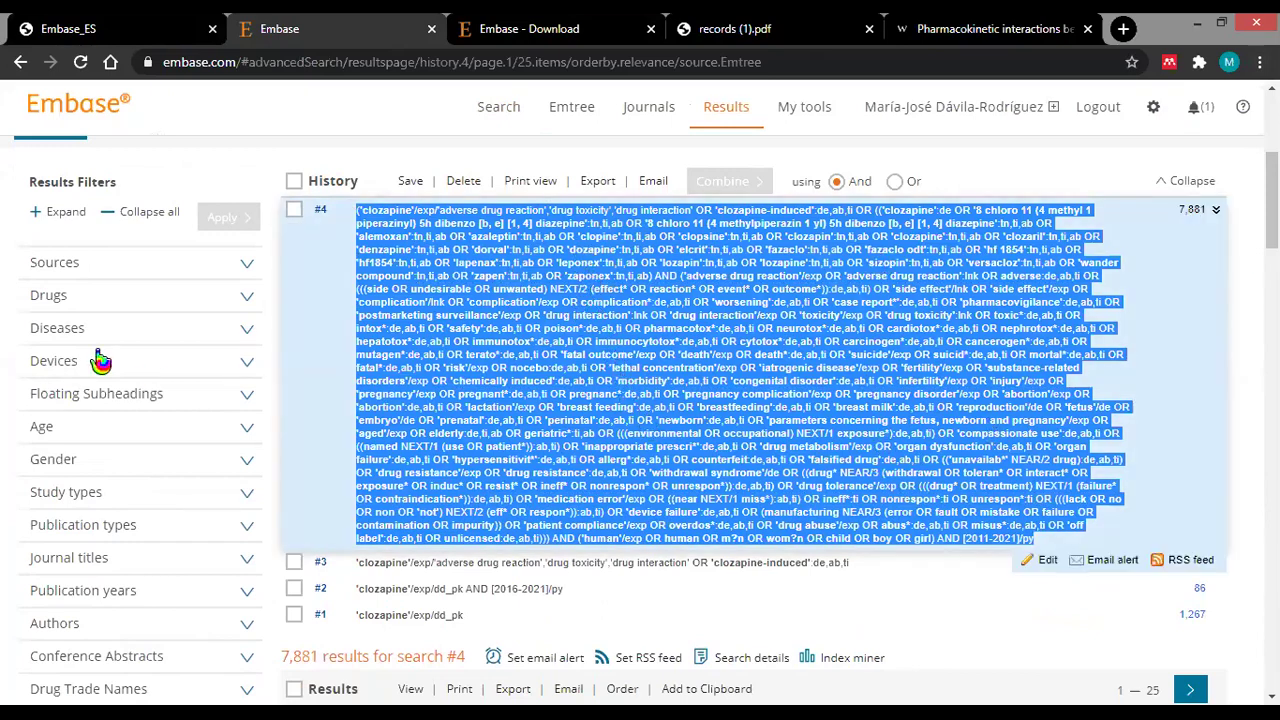
# Expand the Sources filter, examine the Embase and MEDLINE breakdown, highlight the MEDLINE-only count and collapse the filter.
pyautogui.click(236, 276)
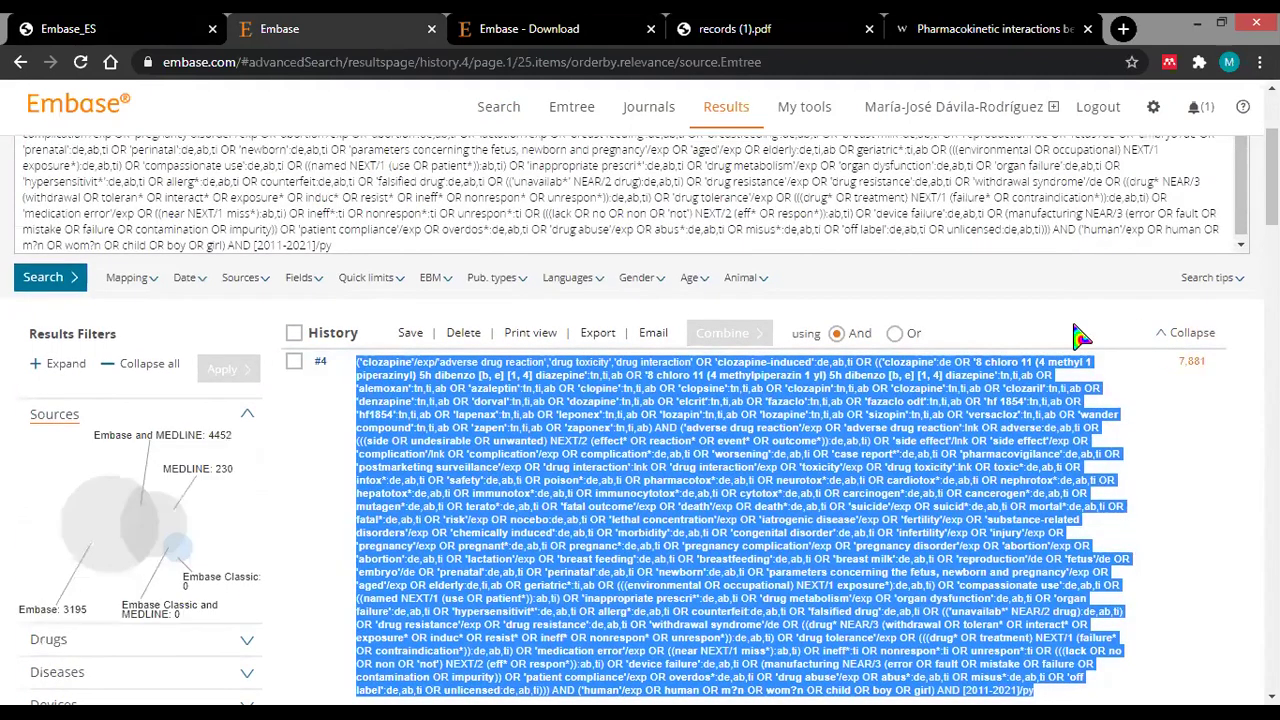
pyautogui.click(1080, 335)
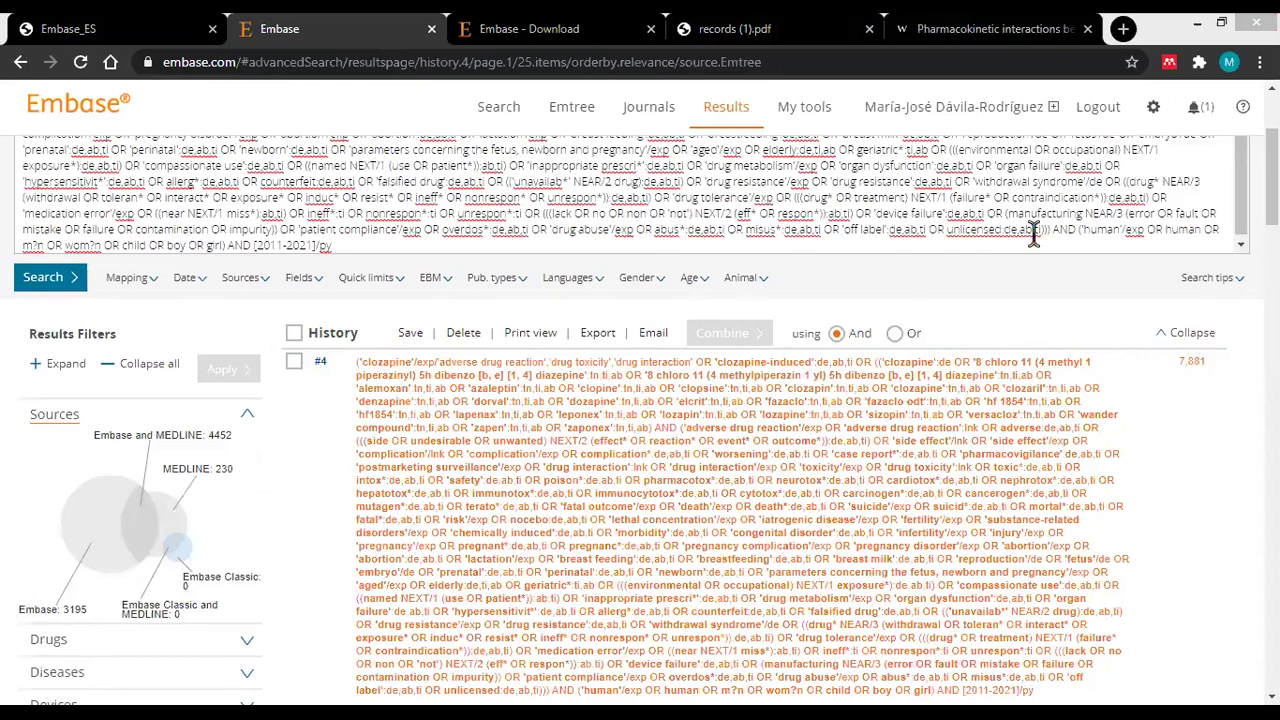
pyautogui.scroll(-2, 740, 228)
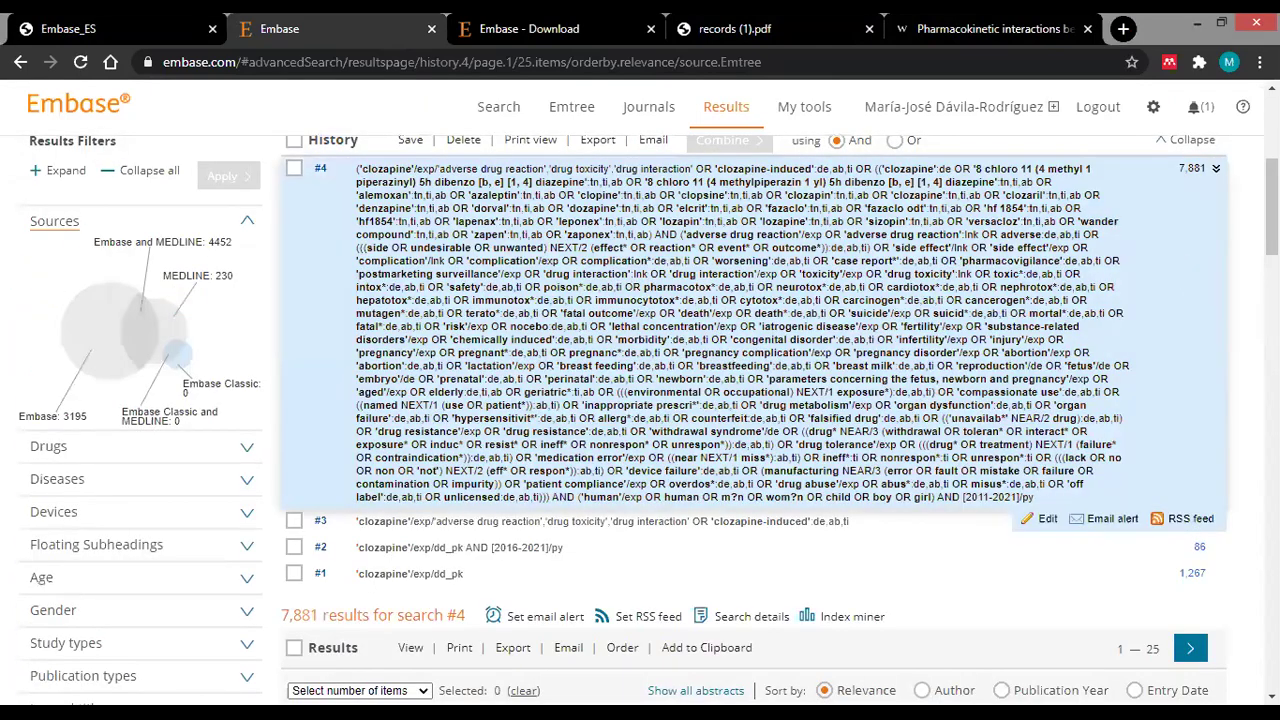
pyautogui.scroll(1, 1270, 210)
pyautogui.scroll(-1, 740, 400)
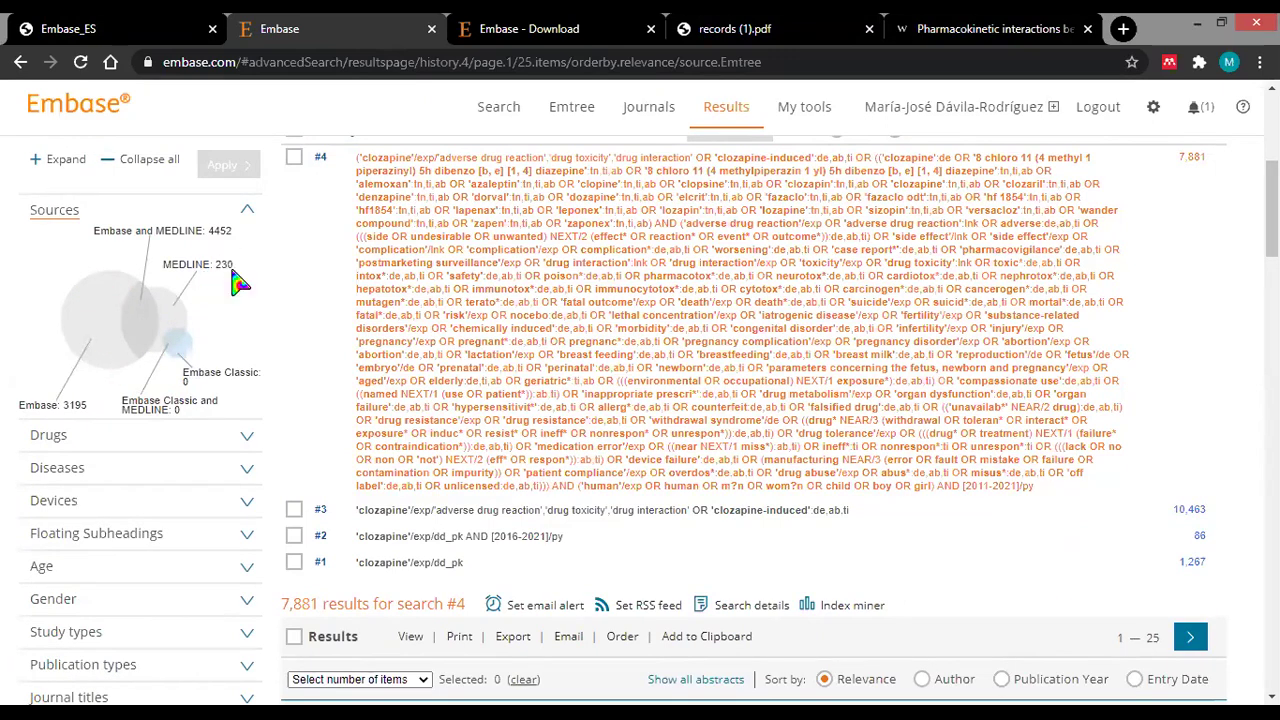
pyautogui.moveTo(209, 262); pyautogui.dragTo(243, 273)
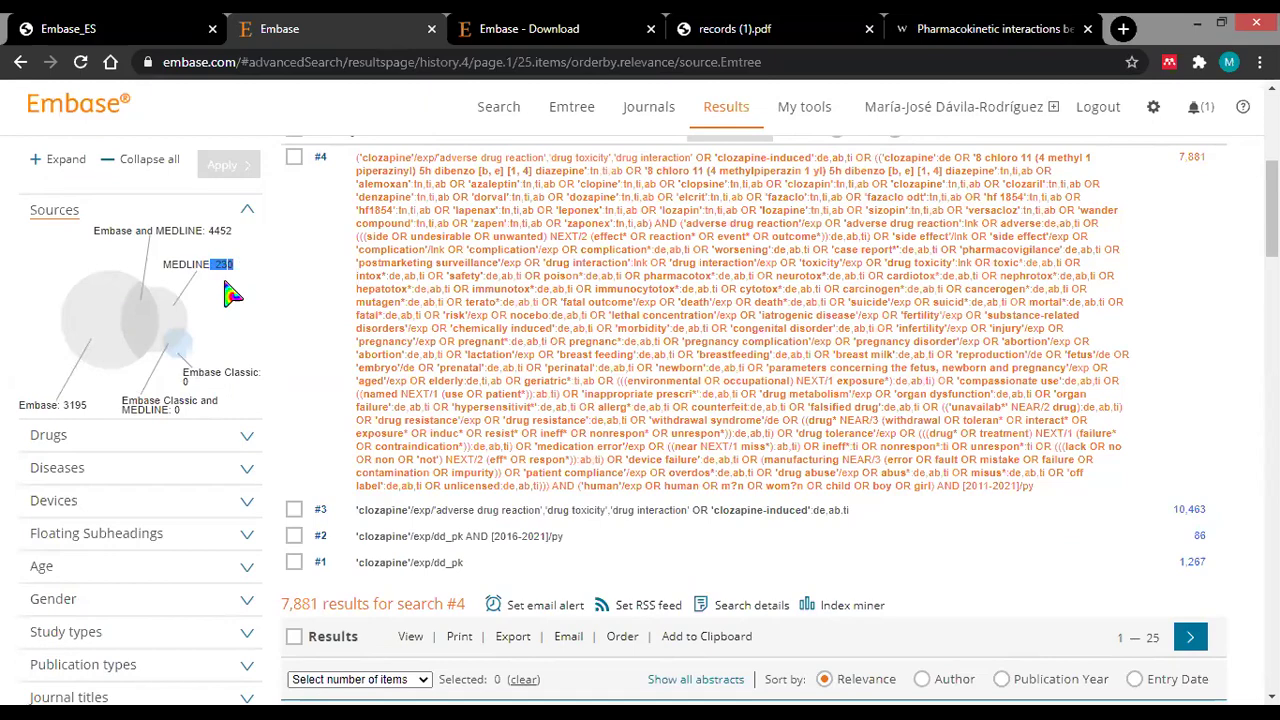
pyautogui.click(249, 212)
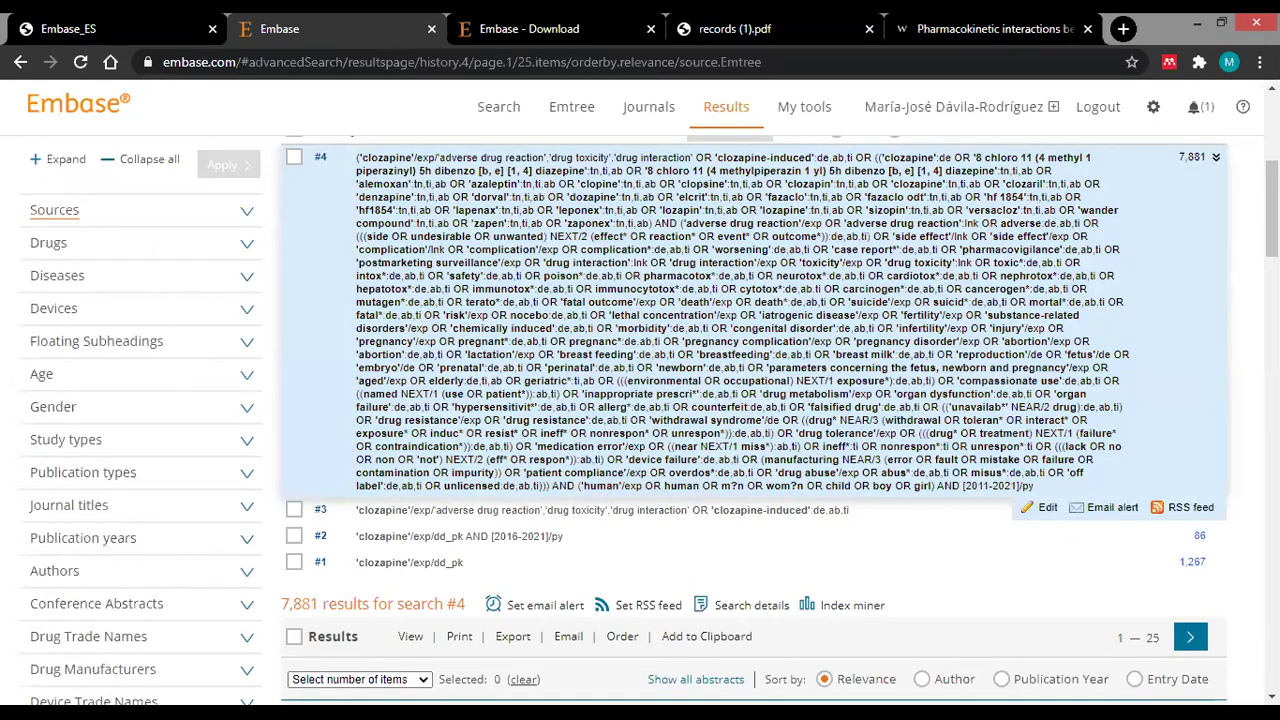
# Expand the Gender filter of the results and select Male.
pyautogui.scroll(1, 286, 204)
pyautogui.scroll(2, 640, 420)
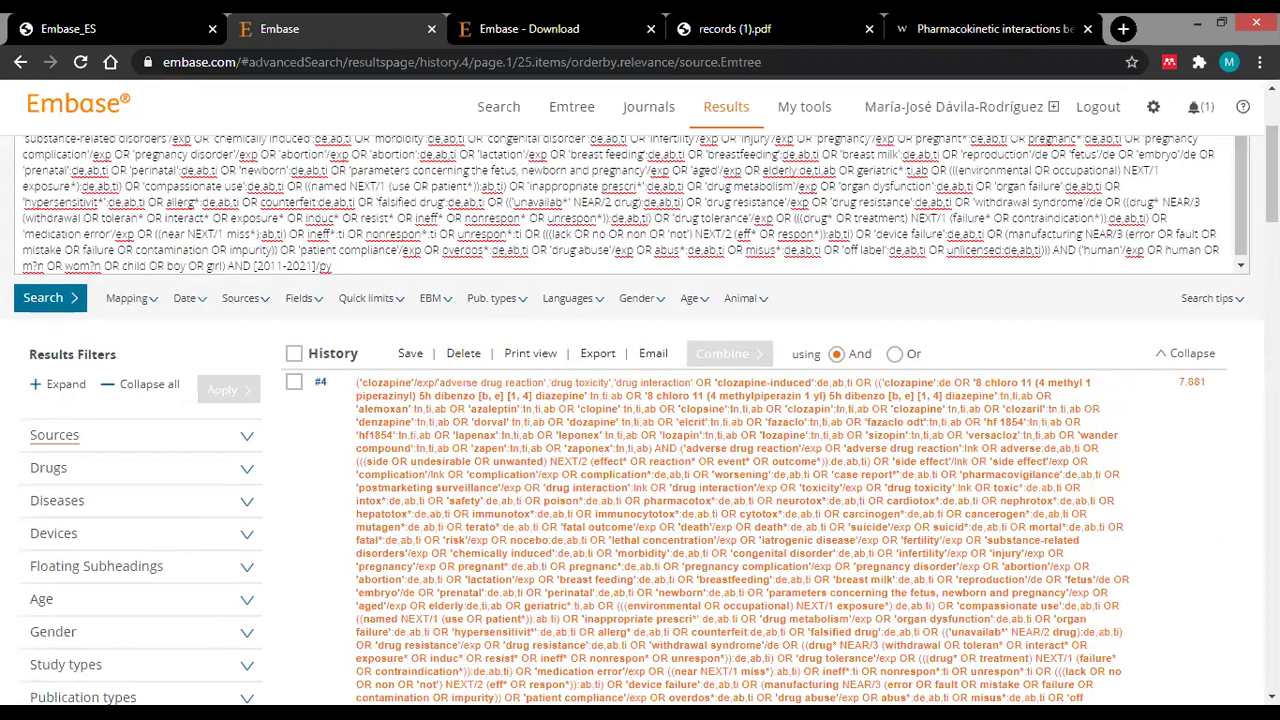
pyautogui.scroll(2, 1247, 207)
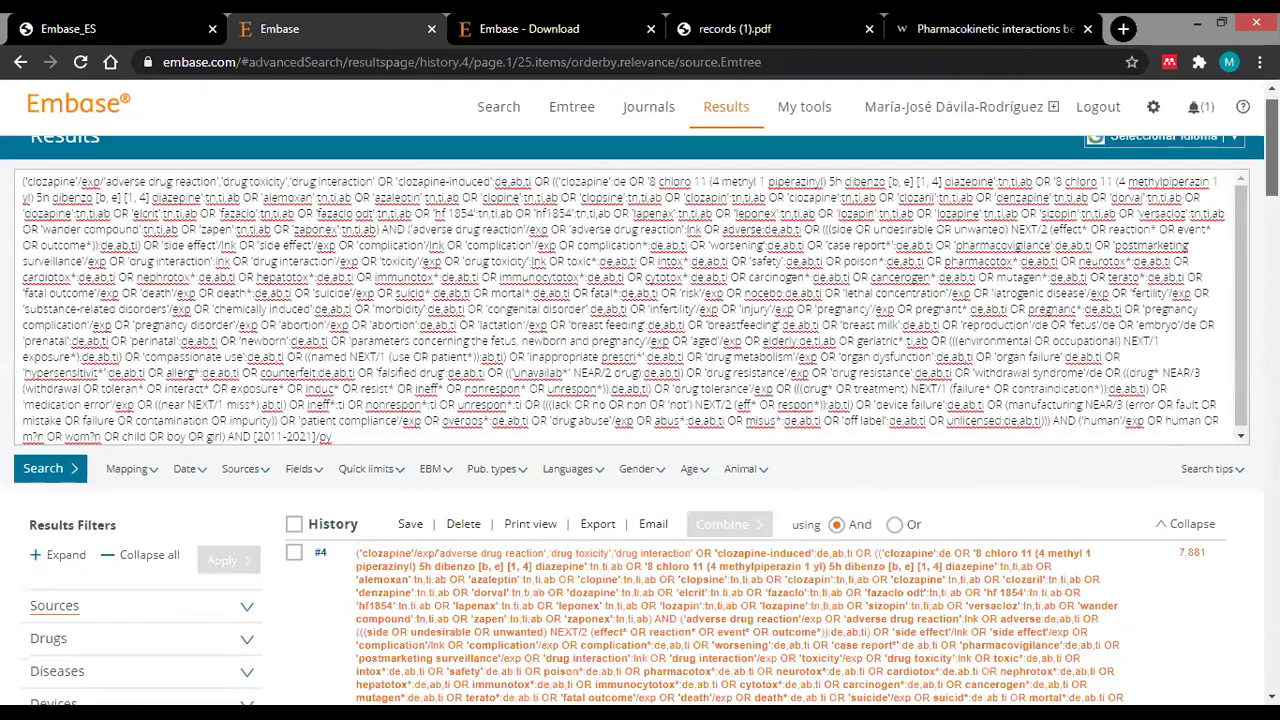
pyautogui.scroll(-6, 640, 420)
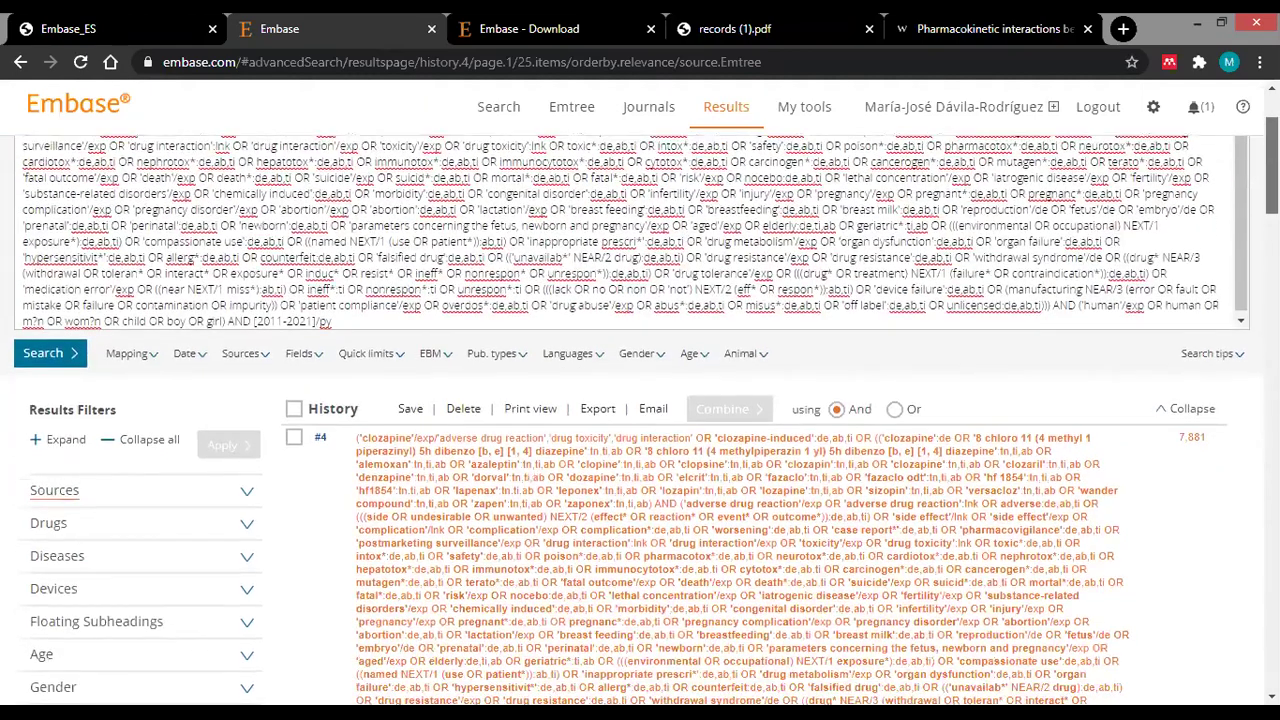
pyautogui.scroll(-1, 640, 420)
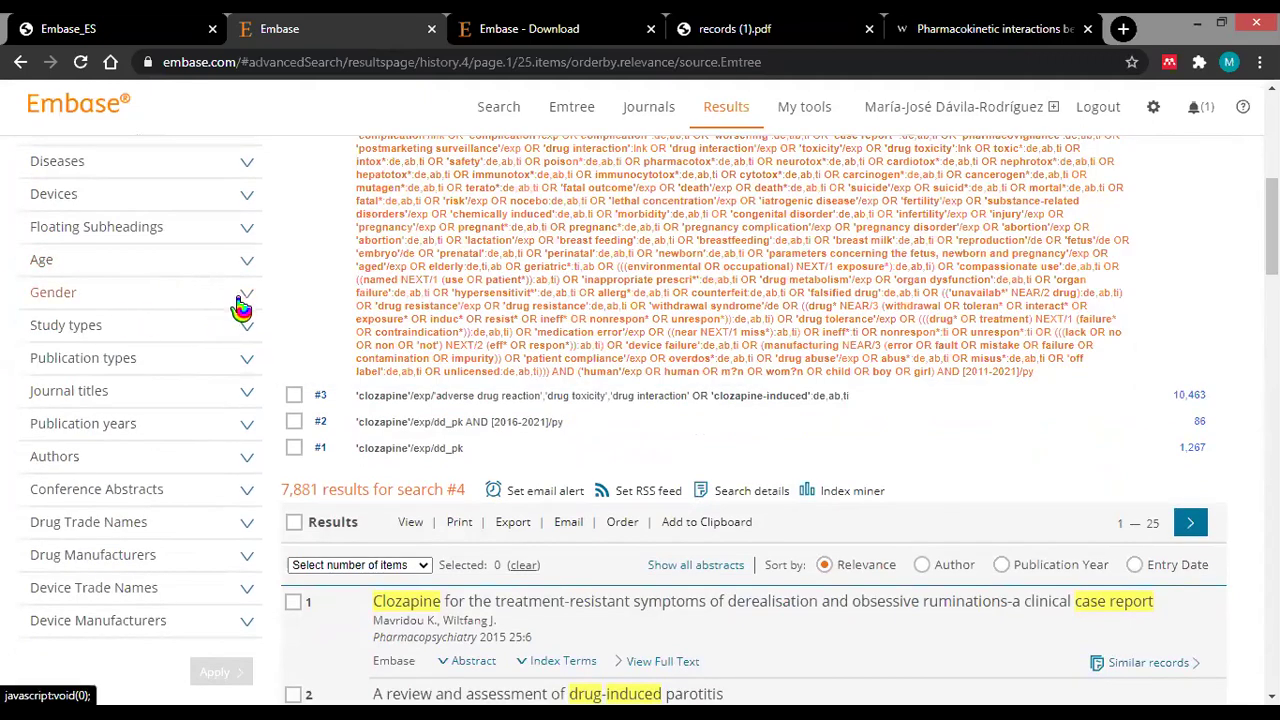
pyautogui.click(244, 295)
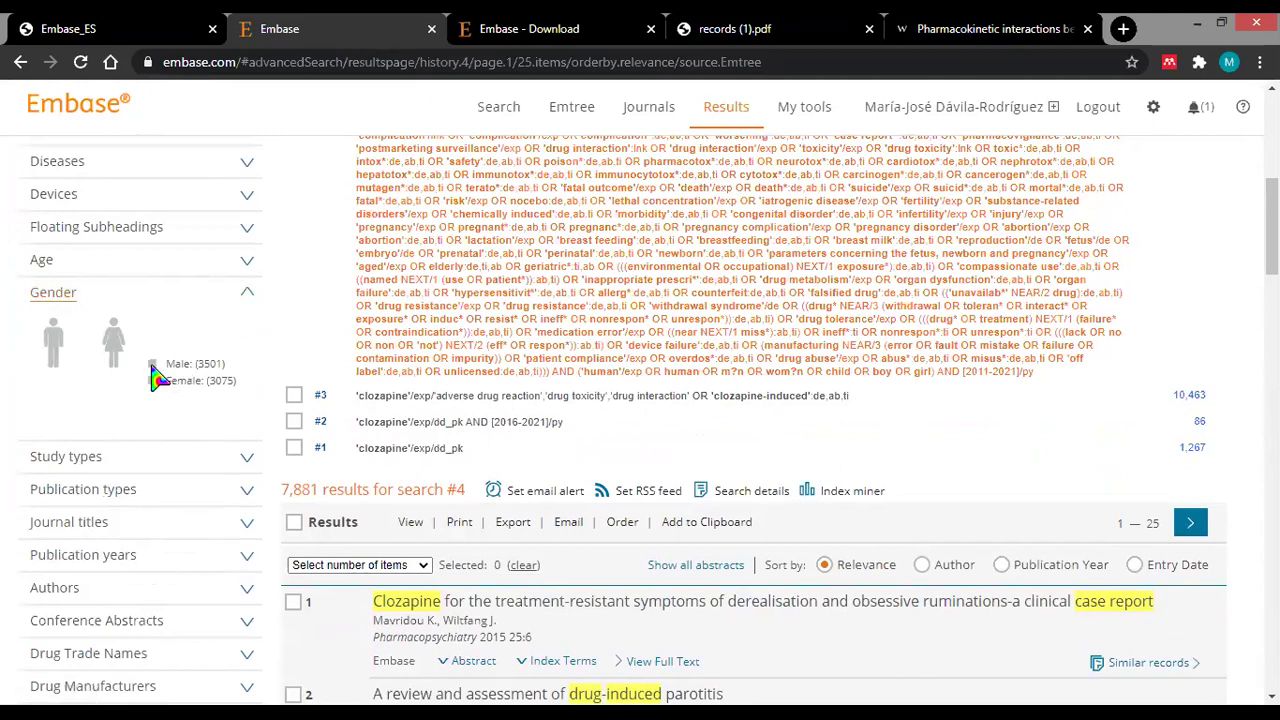
pyautogui.click(60, 350)
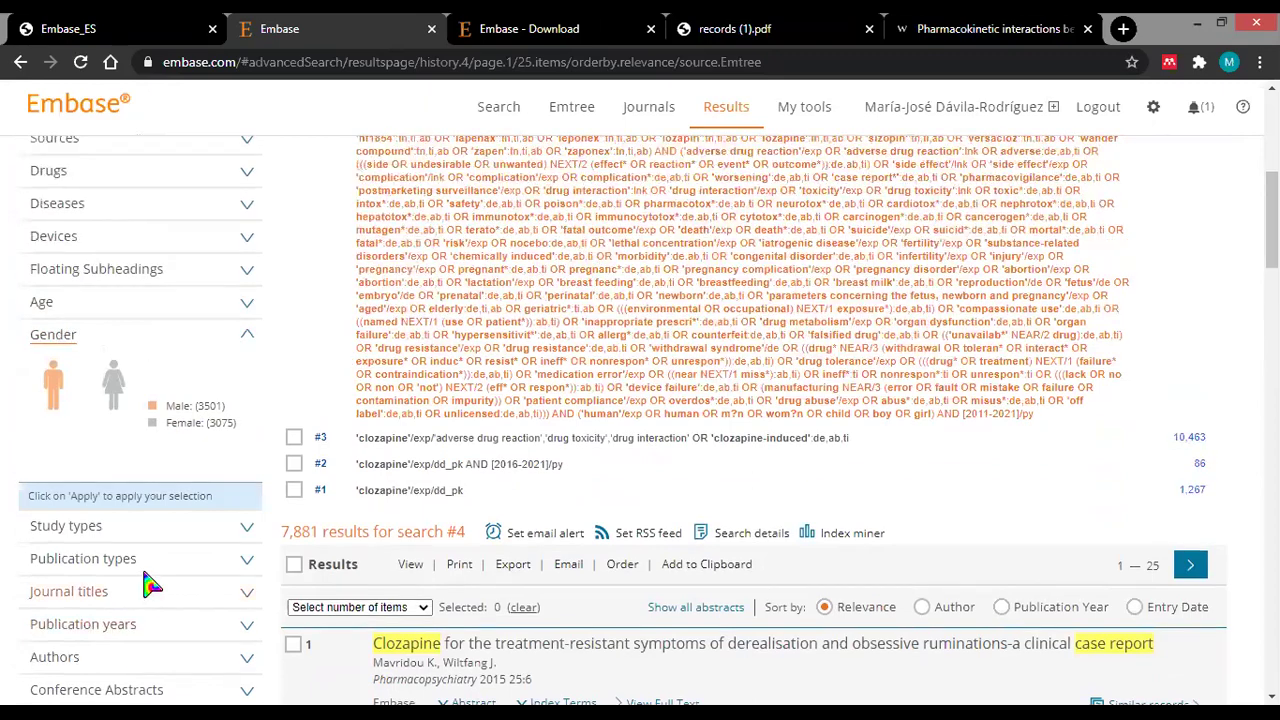
pyautogui.scroll(1, 988, 420)
pyautogui.scroll(-1, 380, 452)
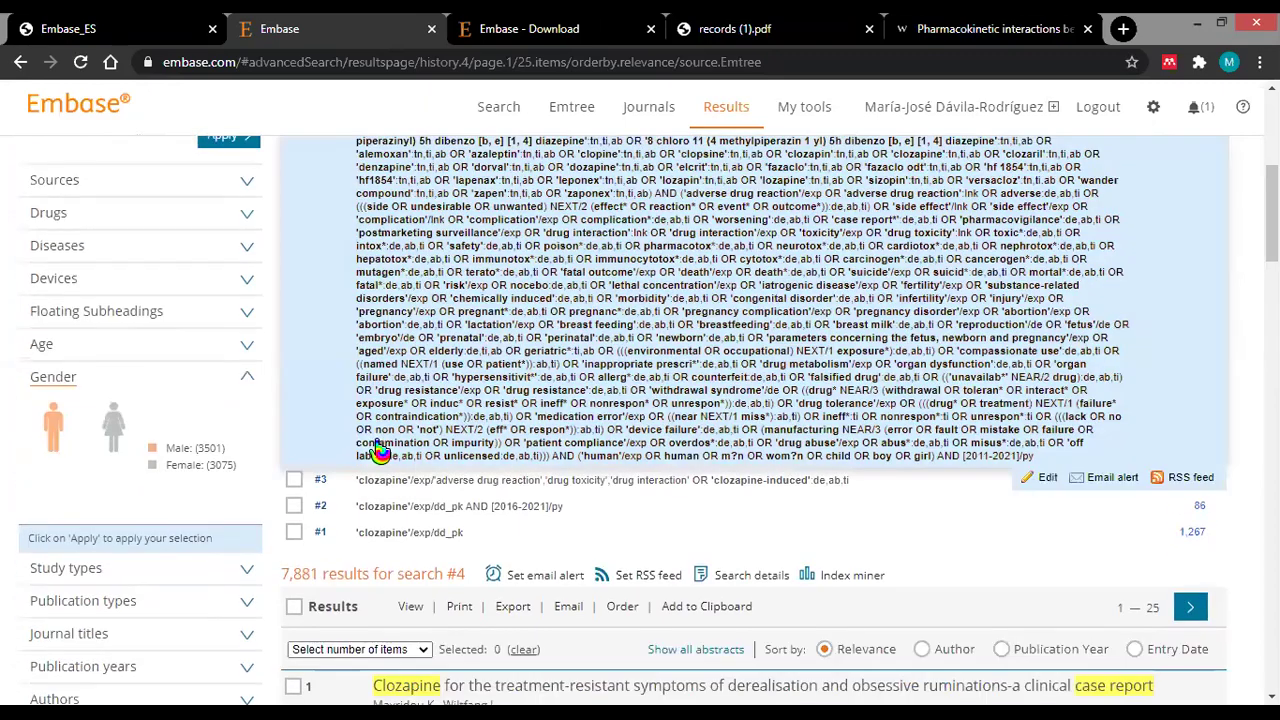
# Expand the Age filter and select Adolescent (13-17 years) and Young adult (18-24 years).
pyautogui.click(245, 345)
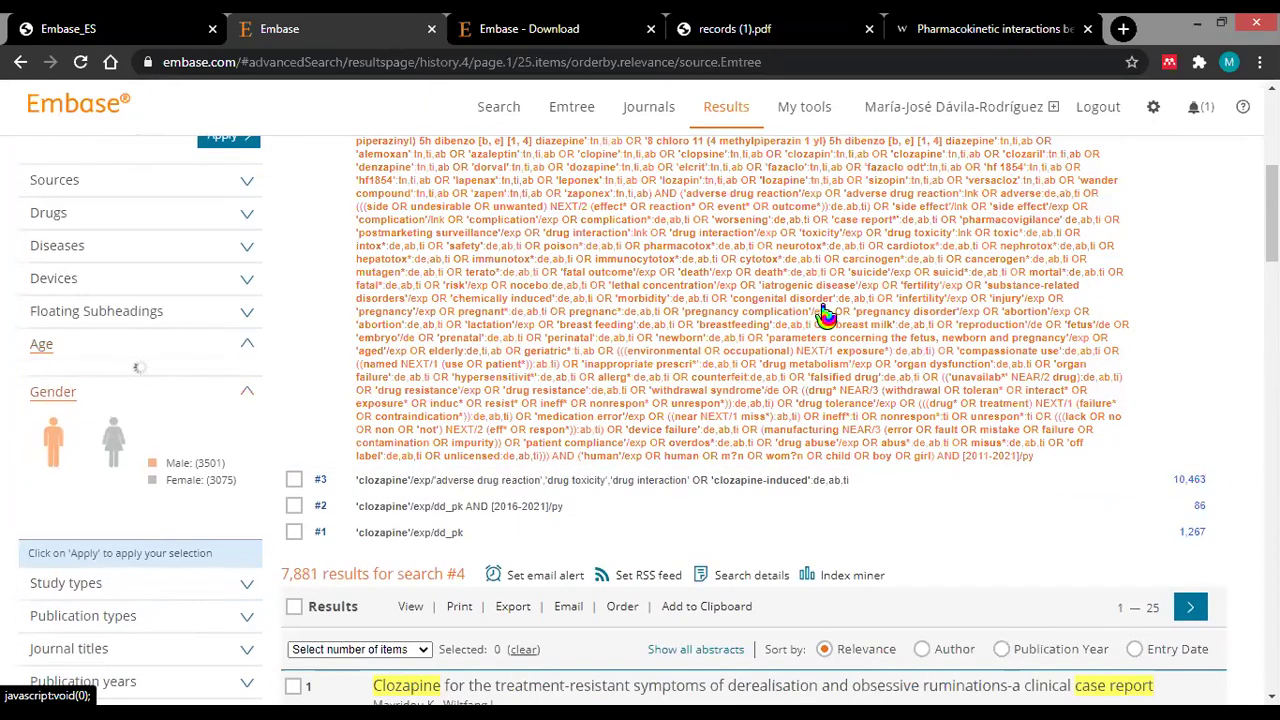
pyautogui.scroll(-1, 825, 316)
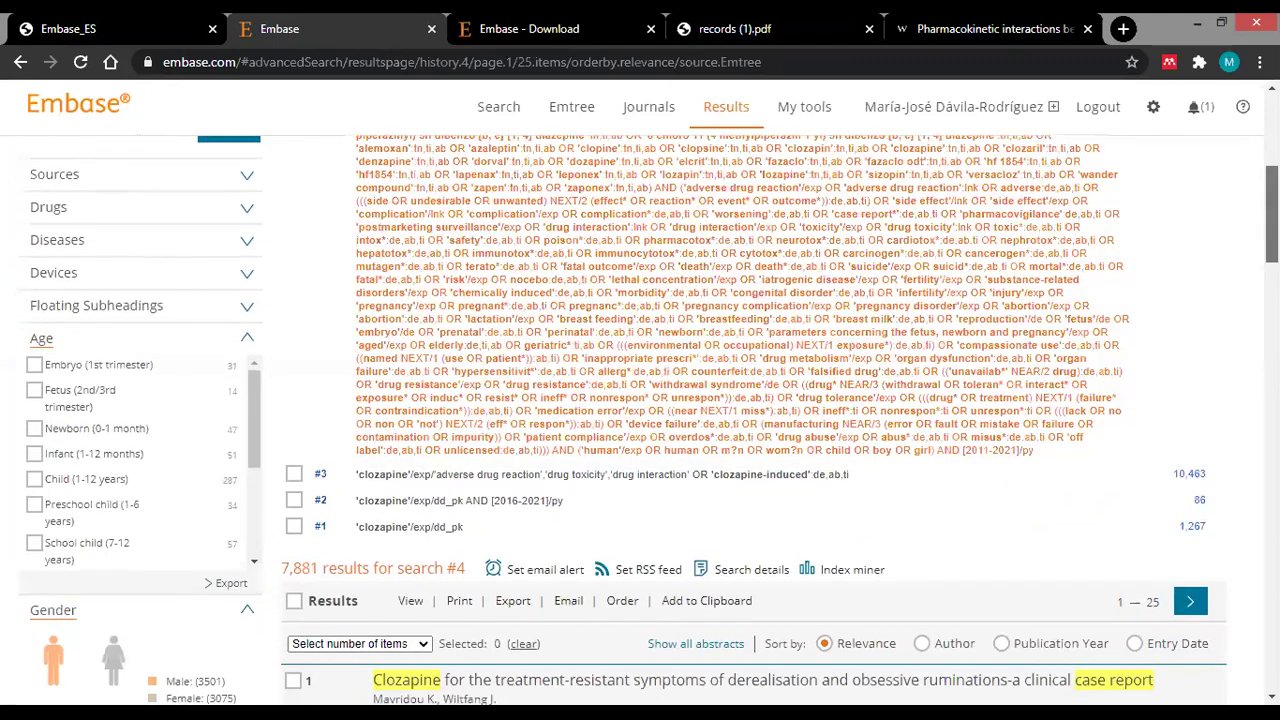
pyautogui.scroll(-2, 640, 420)
pyautogui.scroll(-1, 258, 316)
pyautogui.scroll(-3, 258, 316)
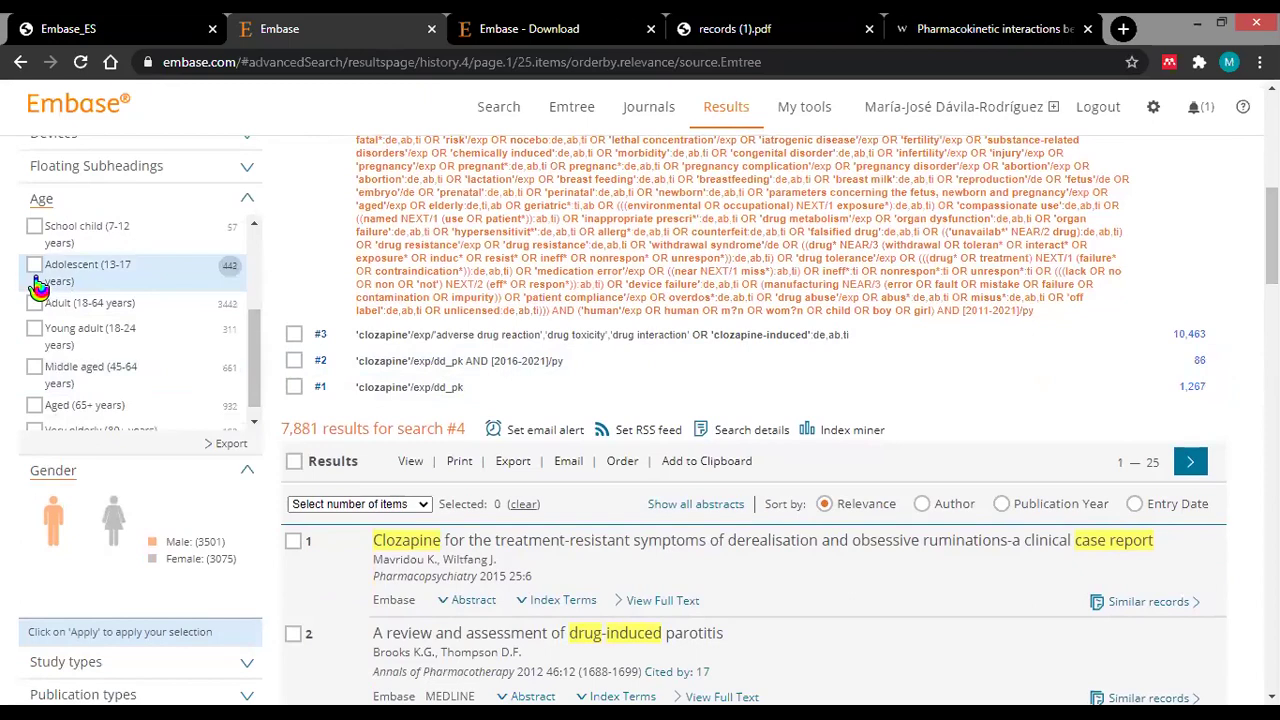
pyautogui.click(35, 272)
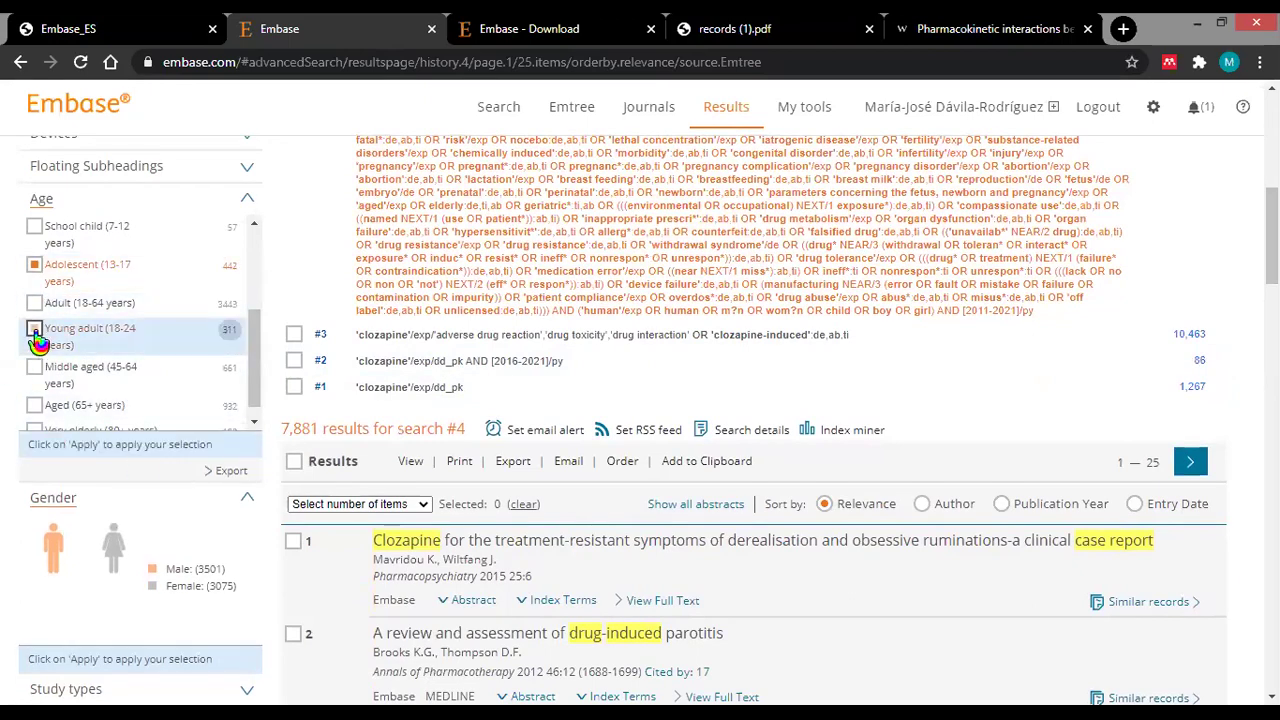
# Select novartis, pfizer and janssen in the Drug Manufacturers filter and apply all chosen filters to the results.
pyautogui.scroll(-5, 750, 420)
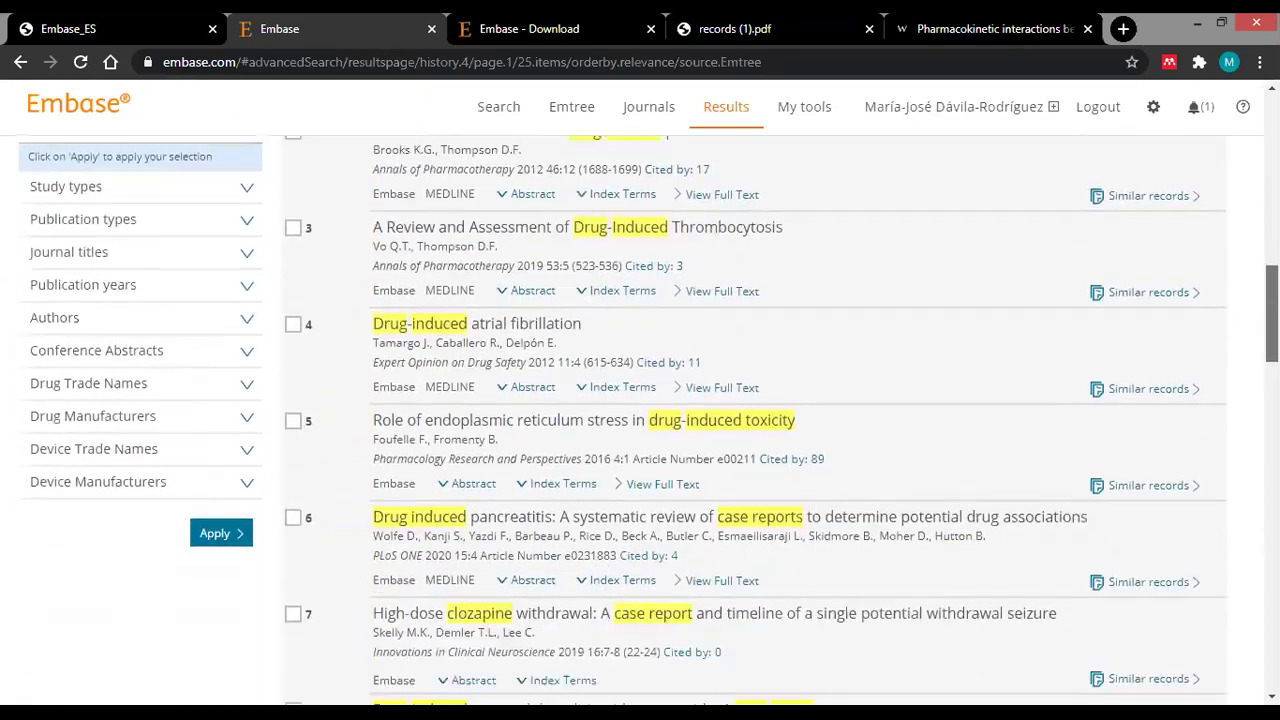
pyautogui.scroll(1, 647, 420)
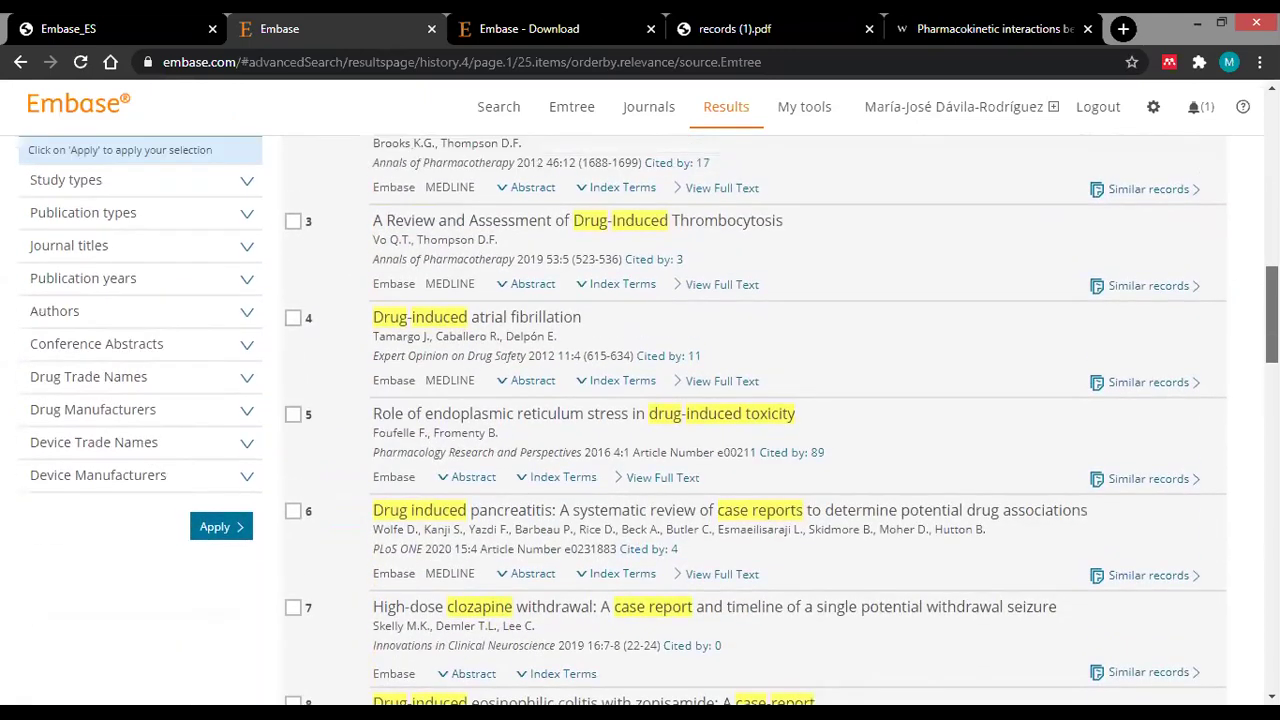
pyautogui.scroll(1, 357, 330)
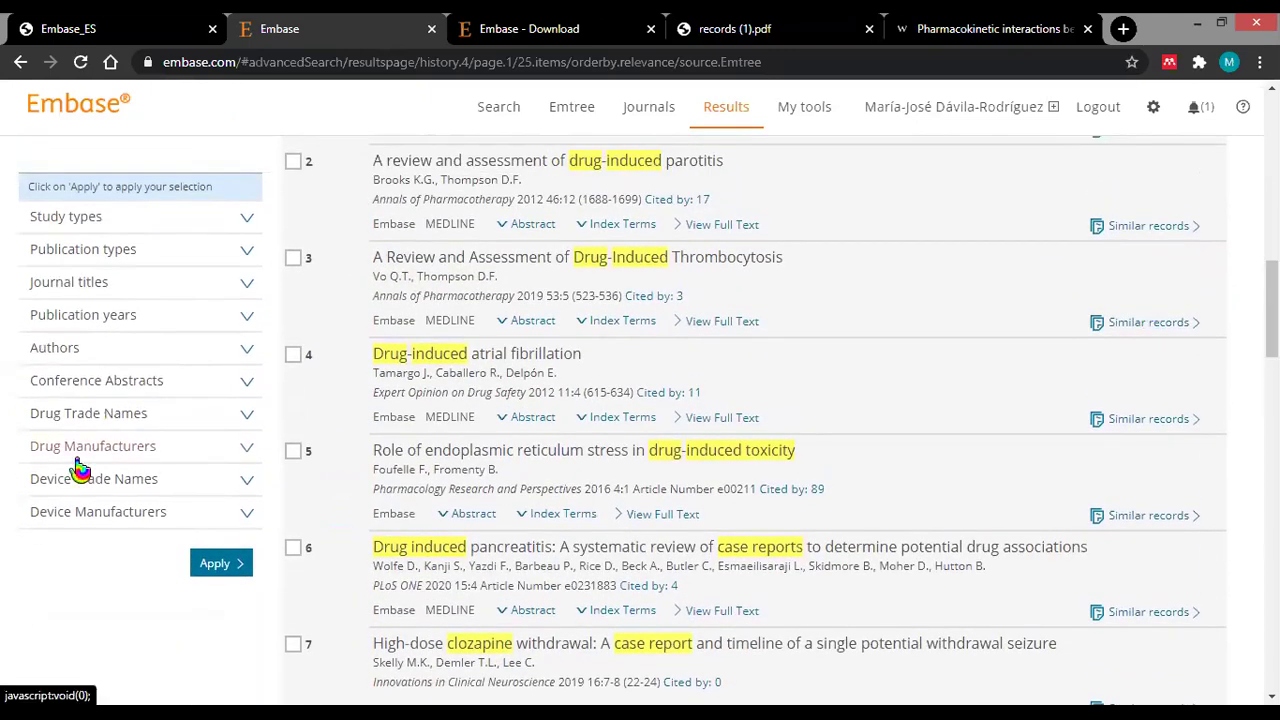
pyautogui.click(252, 457)
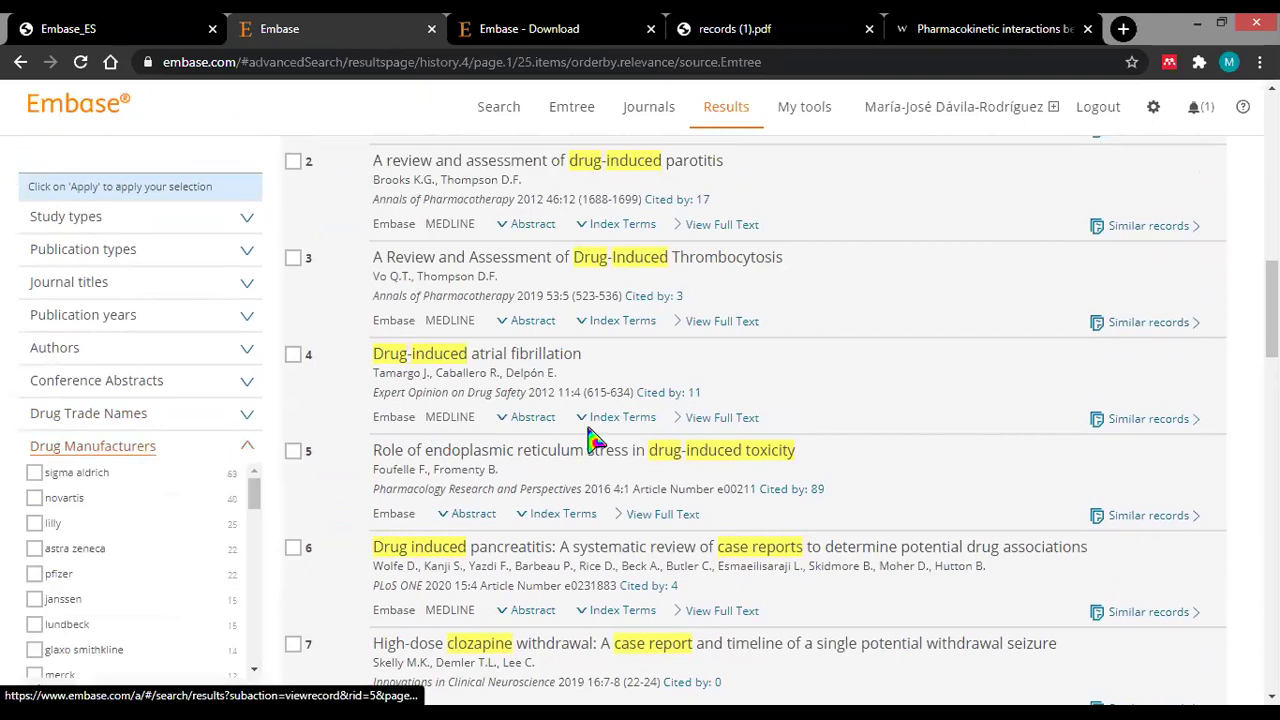
pyautogui.scroll(-1, 1270, 310)
pyautogui.scroll(-3, 1270, 320)
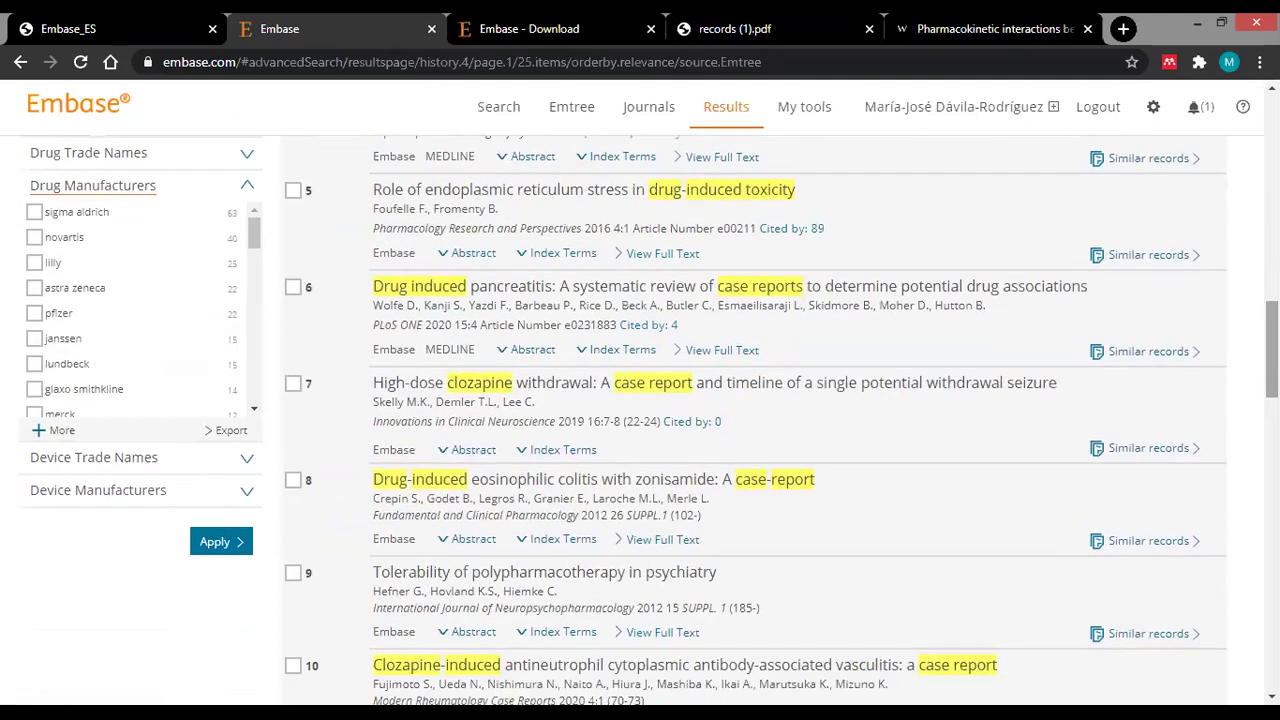
pyautogui.click(34, 237)
pyautogui.click(34, 313)
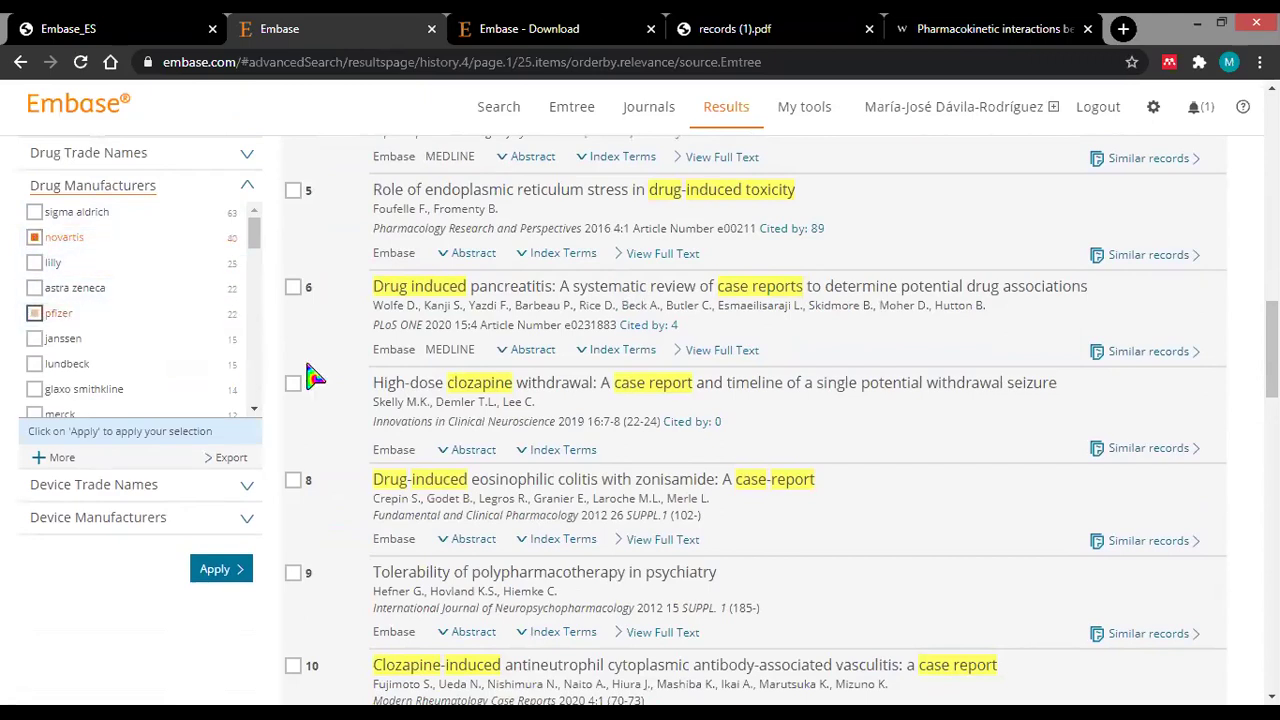
pyautogui.click(34, 340)
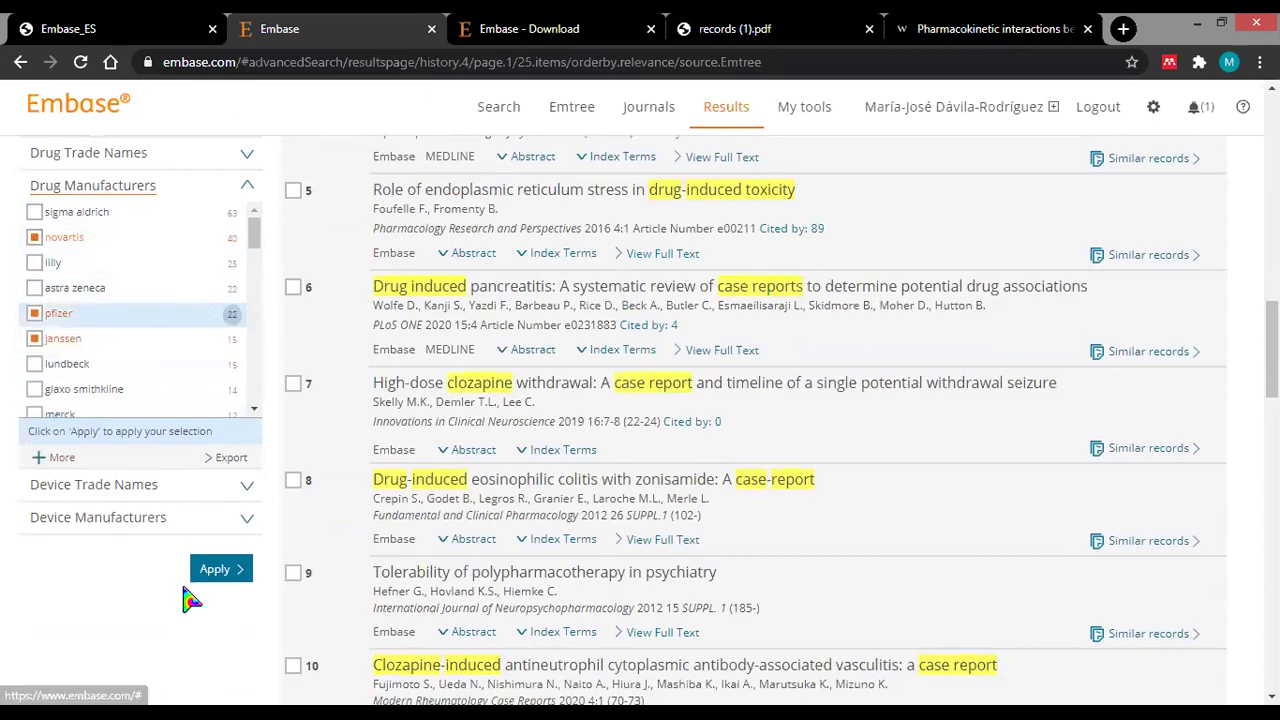
pyautogui.click(216, 569)
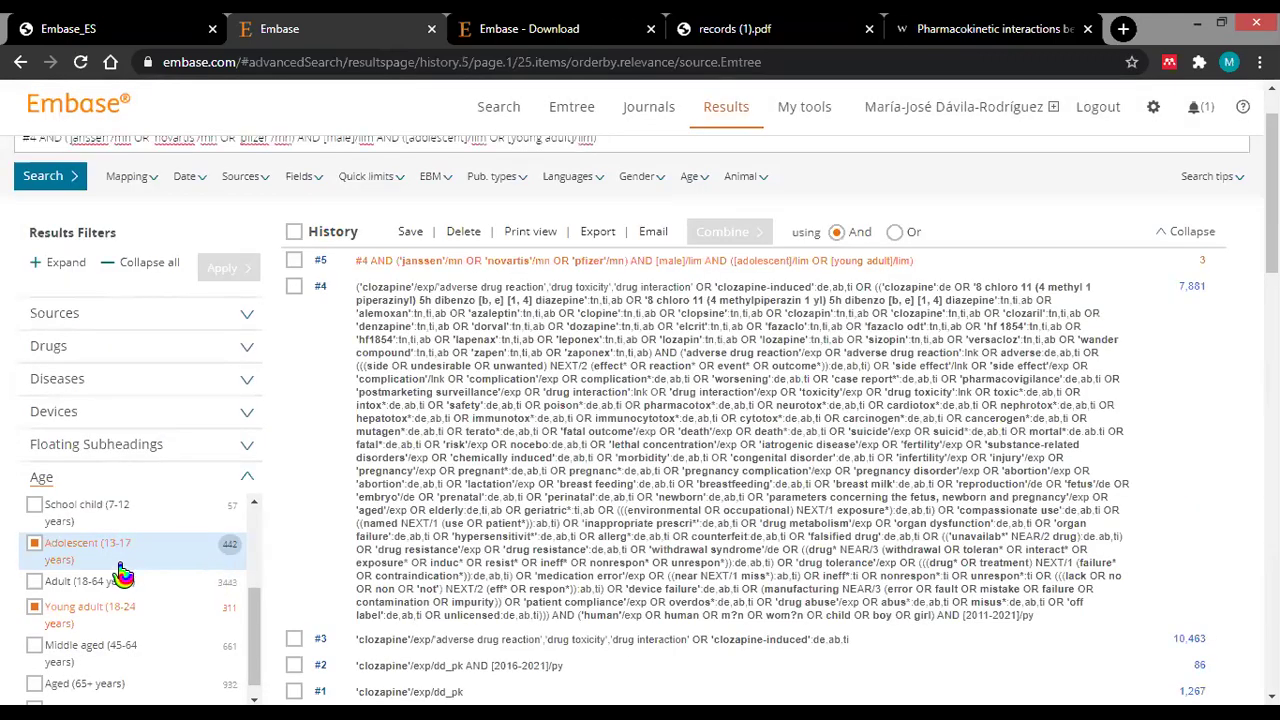
# Look over the filtered results and open the record on clozapine-induced electroencephalogram abnormalities and serum concentration in Japanese patients.
pyautogui.scroll(-1, 1208, 335)
pyautogui.scroll(-2, 750, 420)
pyautogui.scroll(-3, 650, 420)
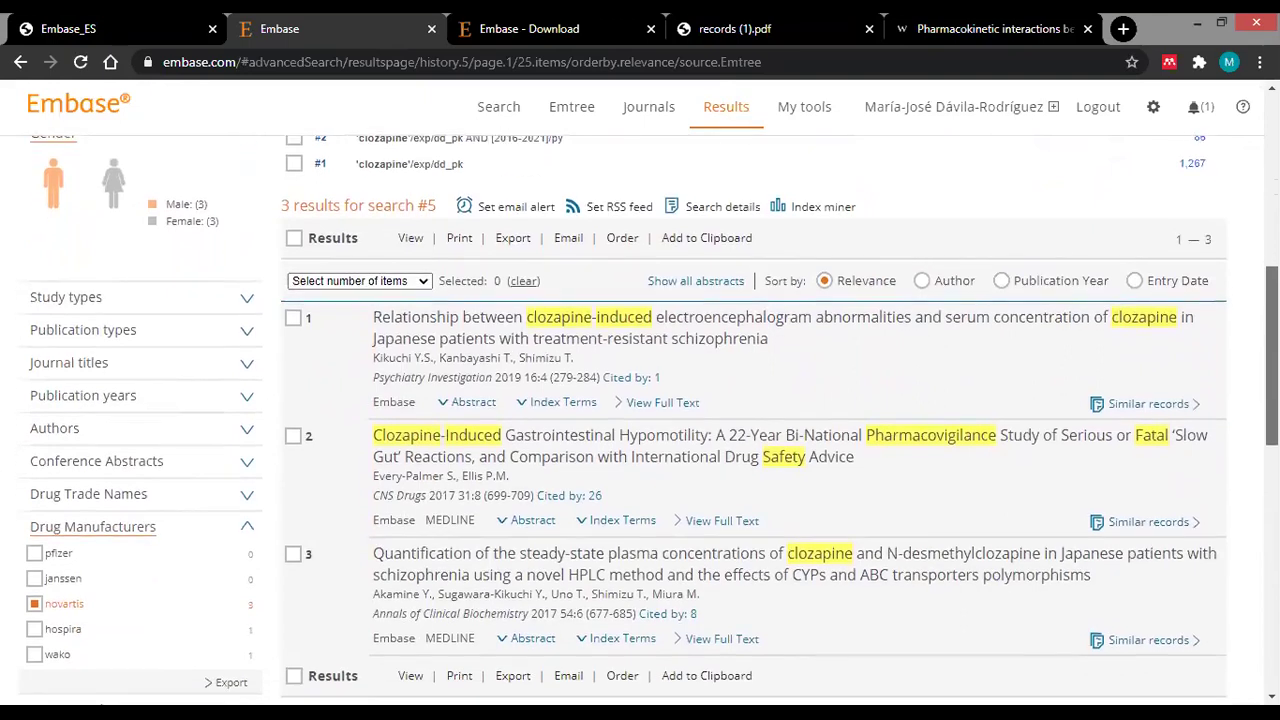
pyautogui.scroll(-2, 650, 420)
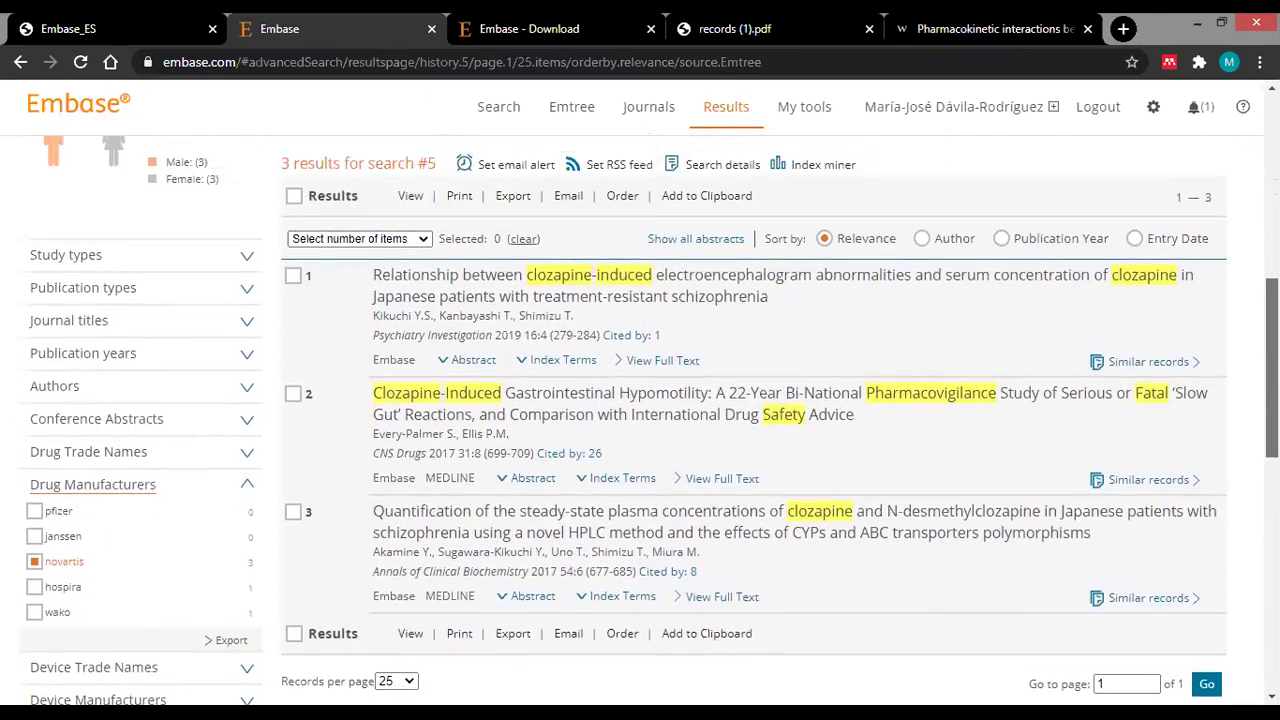
pyautogui.scroll(1, 1272, 360)
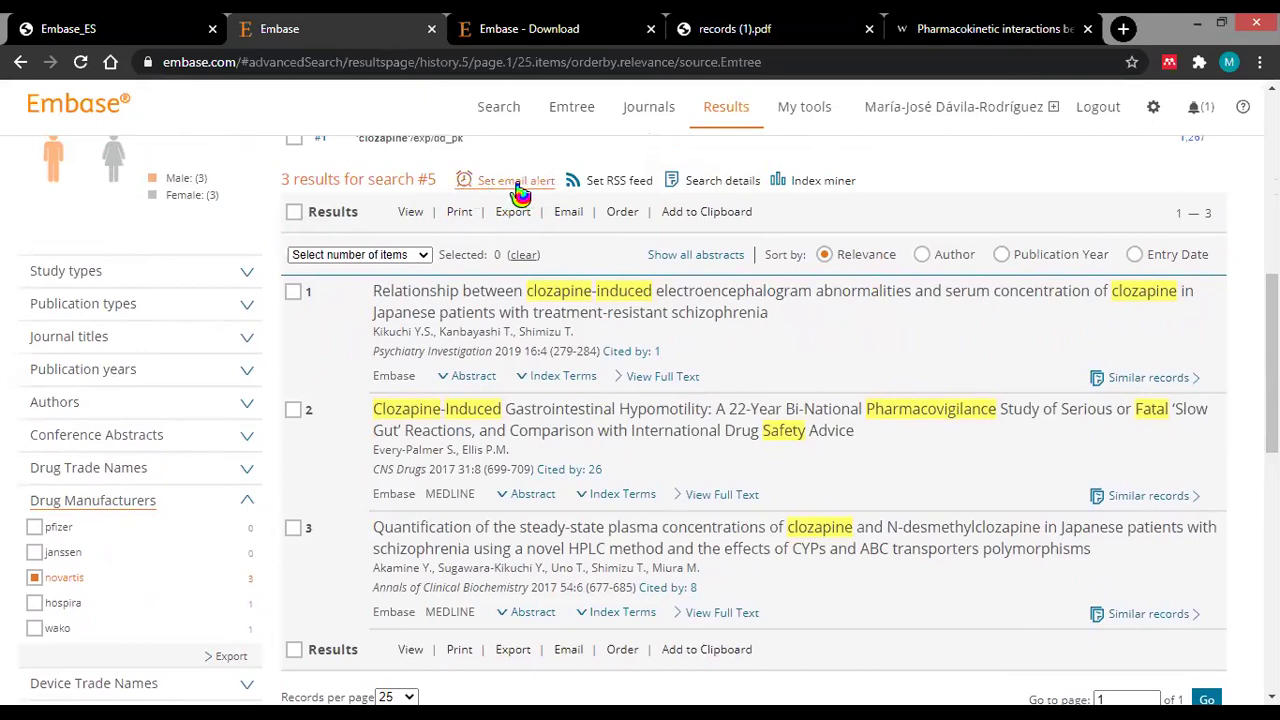
pyautogui.click(472, 312)
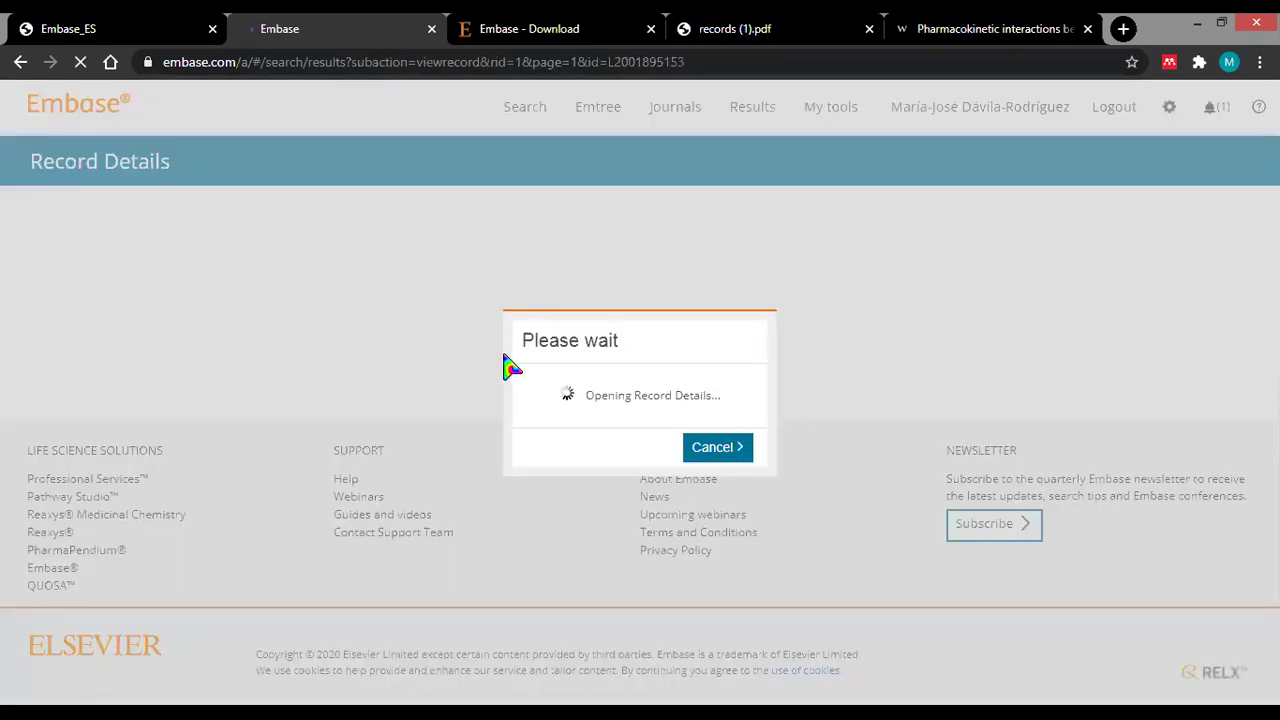
# Examine the record's abstract and its drug, disease and other index terms, and return to the results.
pyautogui.scroll(-3, 640, 400)
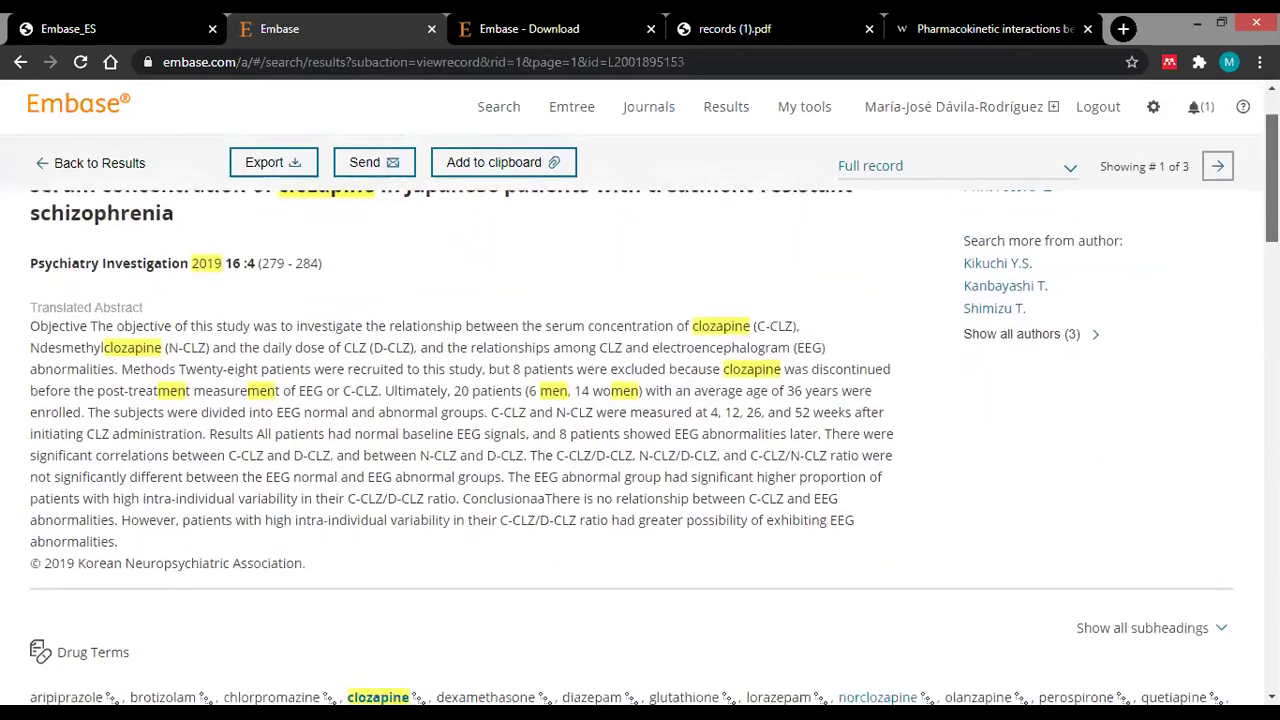
pyautogui.scroll(-3, 640, 400)
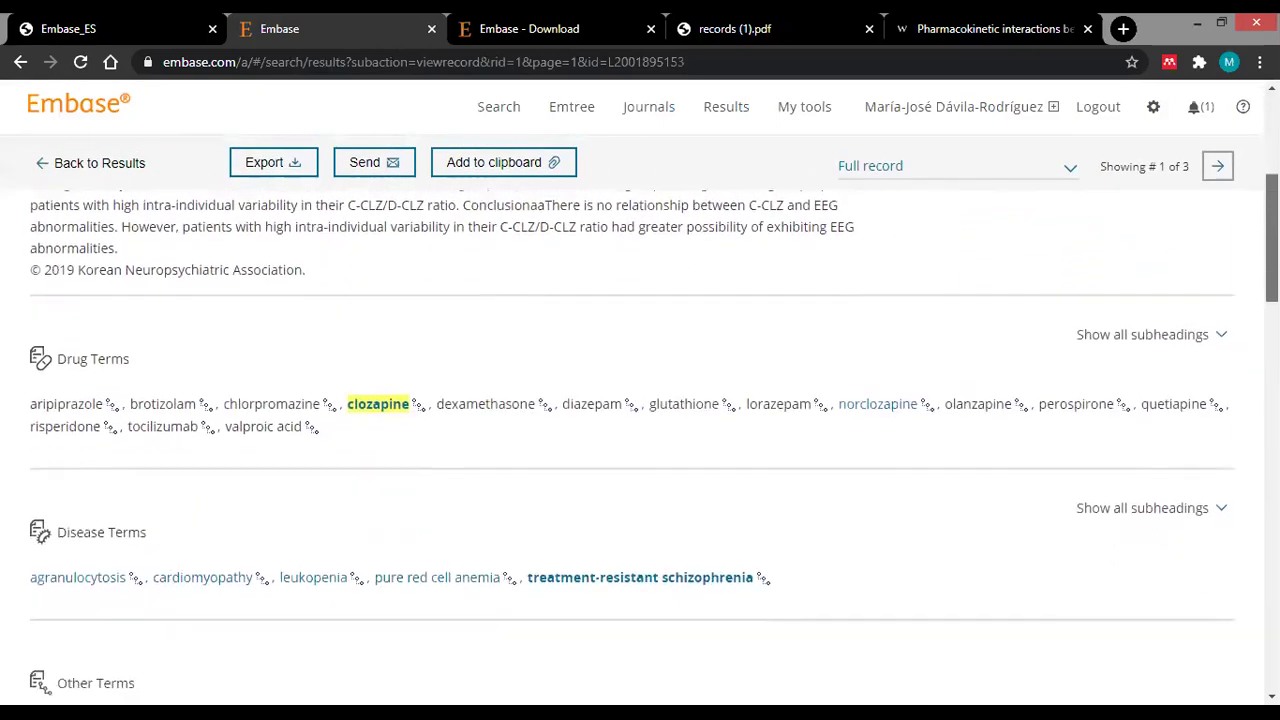
pyautogui.scroll(-1, 640, 400)
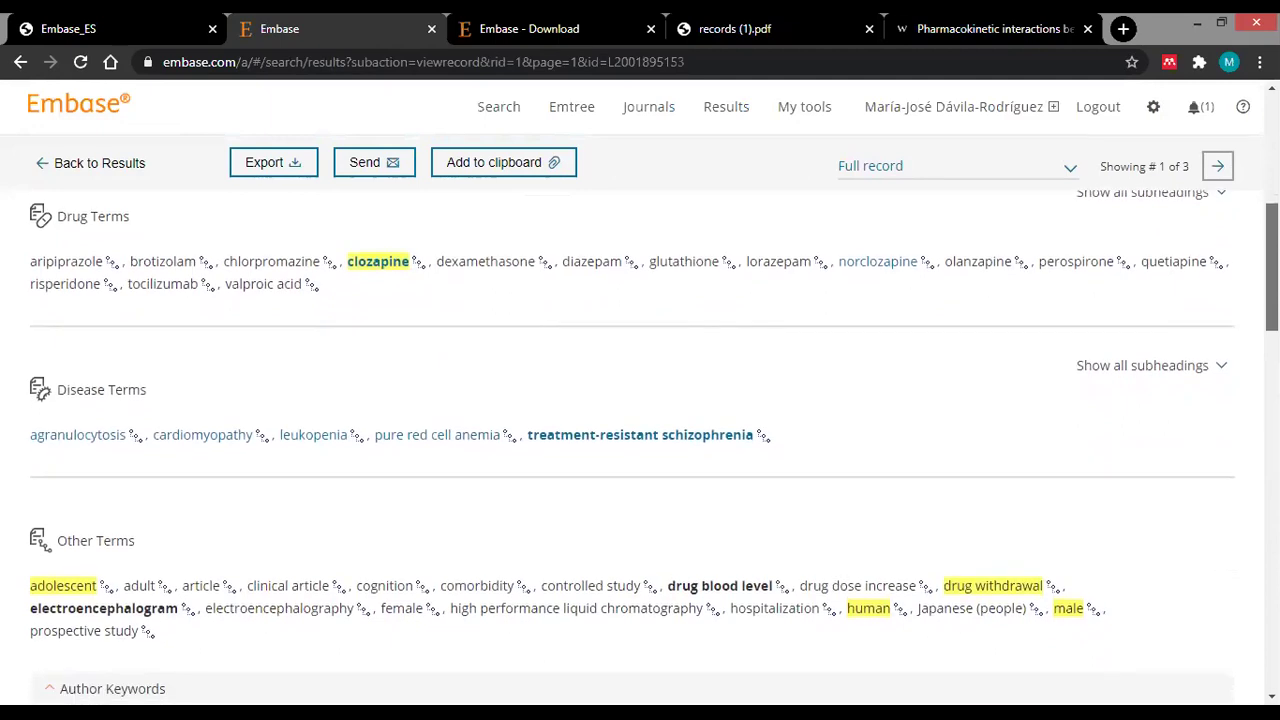
pyautogui.scroll(-1, 640, 400)
pyautogui.moveTo(164, 378); pyautogui.dragTo(60, 372)
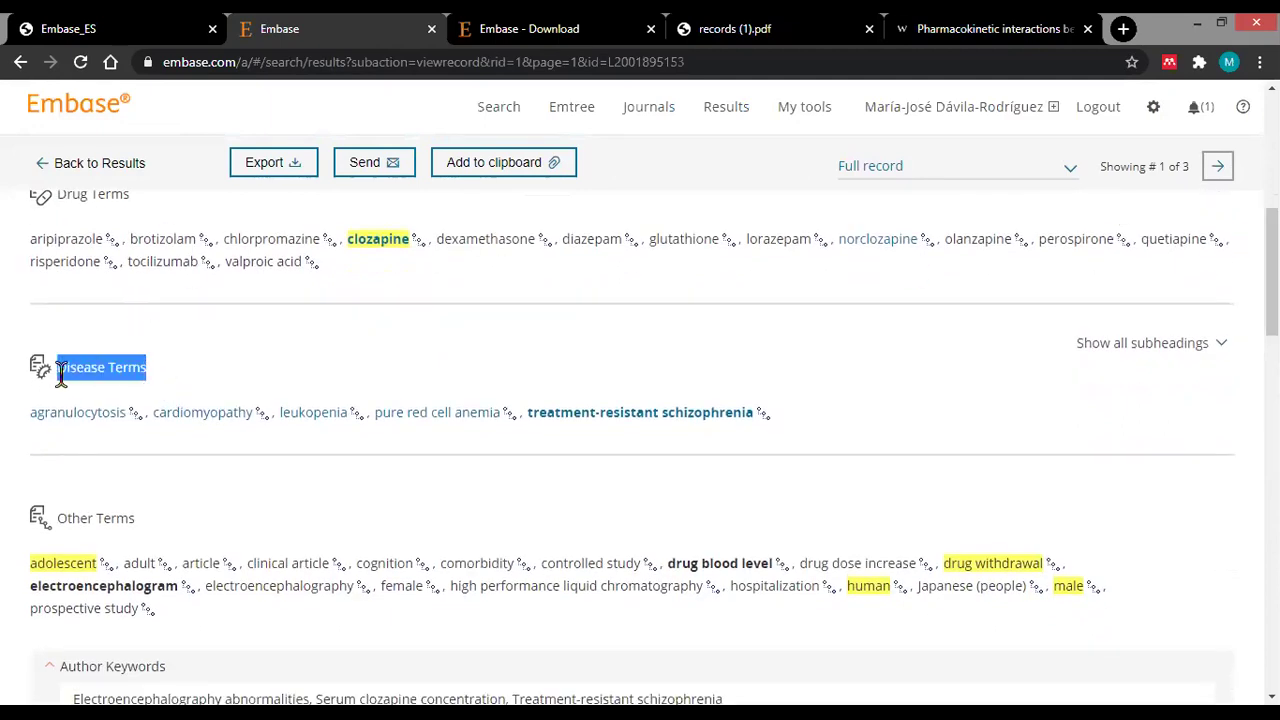
pyautogui.scroll(-4, 181, 349)
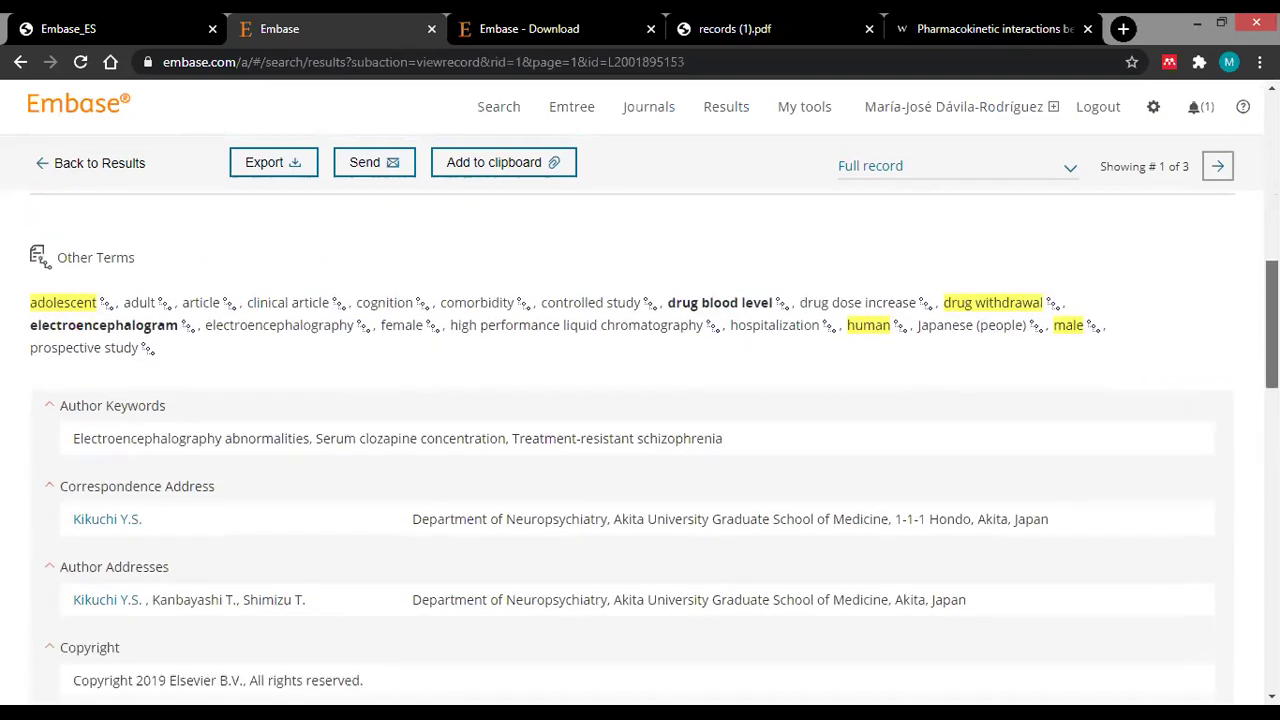
pyautogui.moveTo(181, 349); pyautogui.dragTo(50, 270)
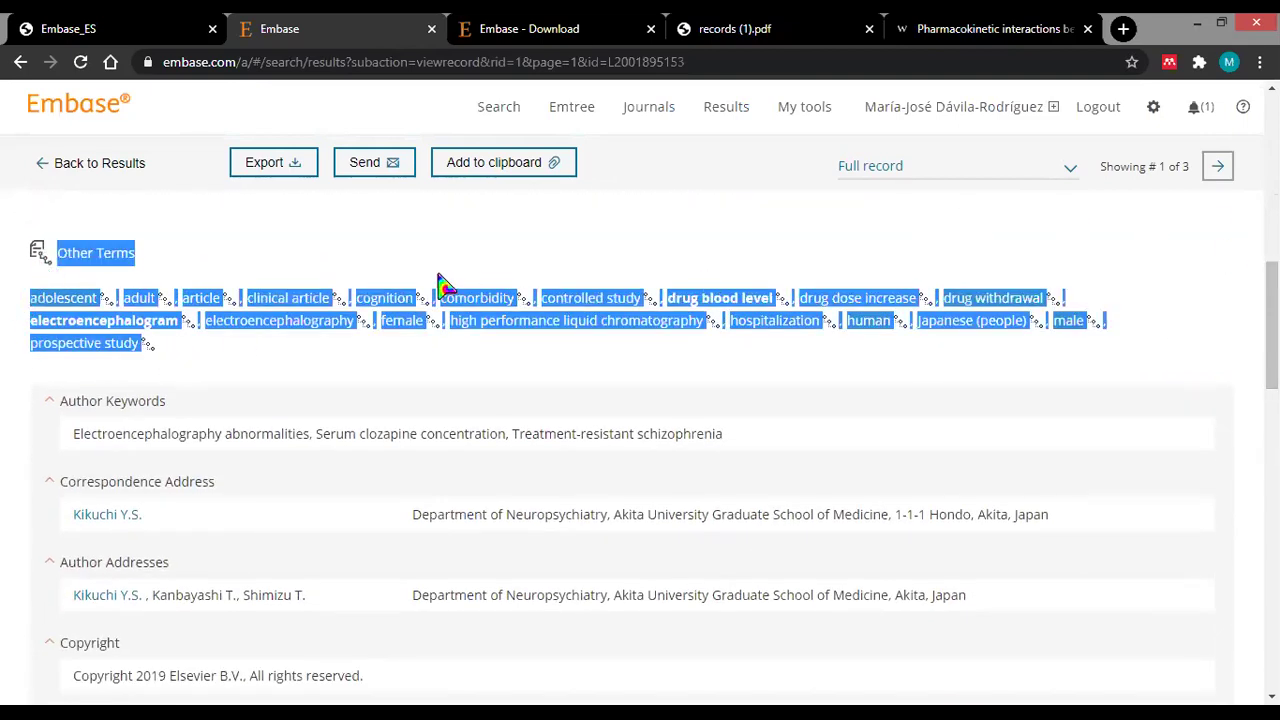
pyautogui.click(266, 363)
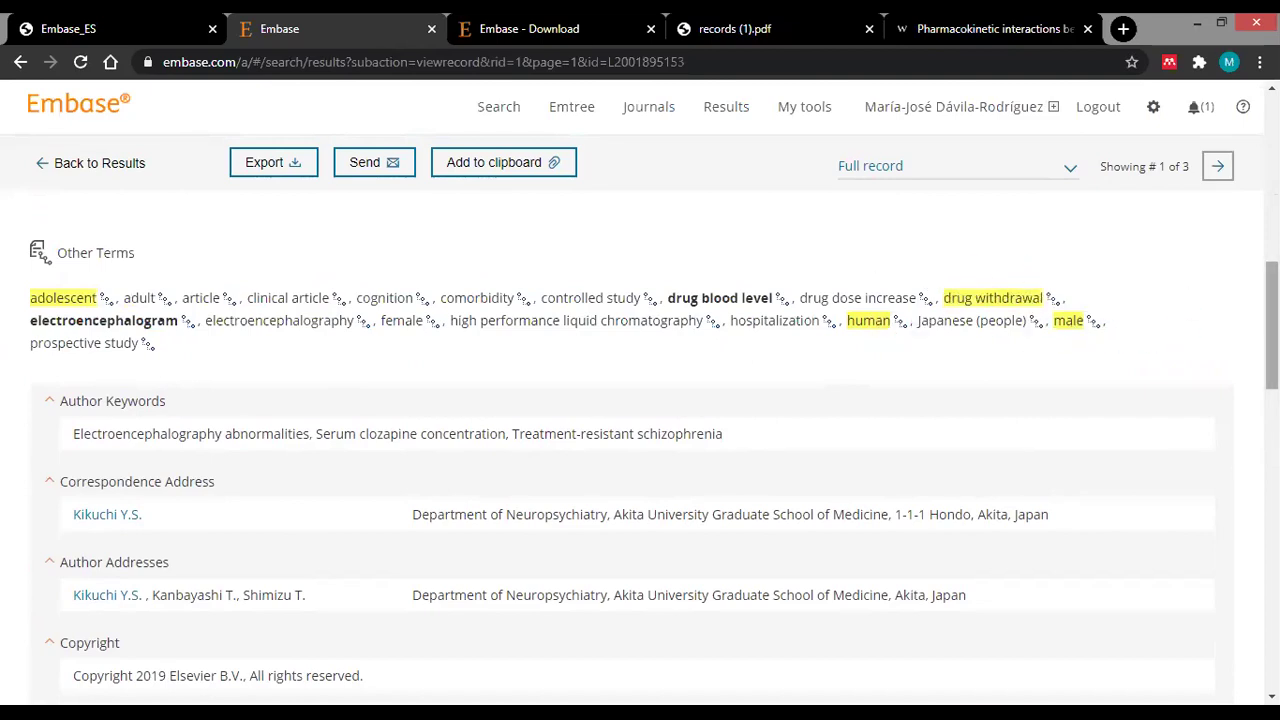
pyautogui.scroll(10, 640, 450)
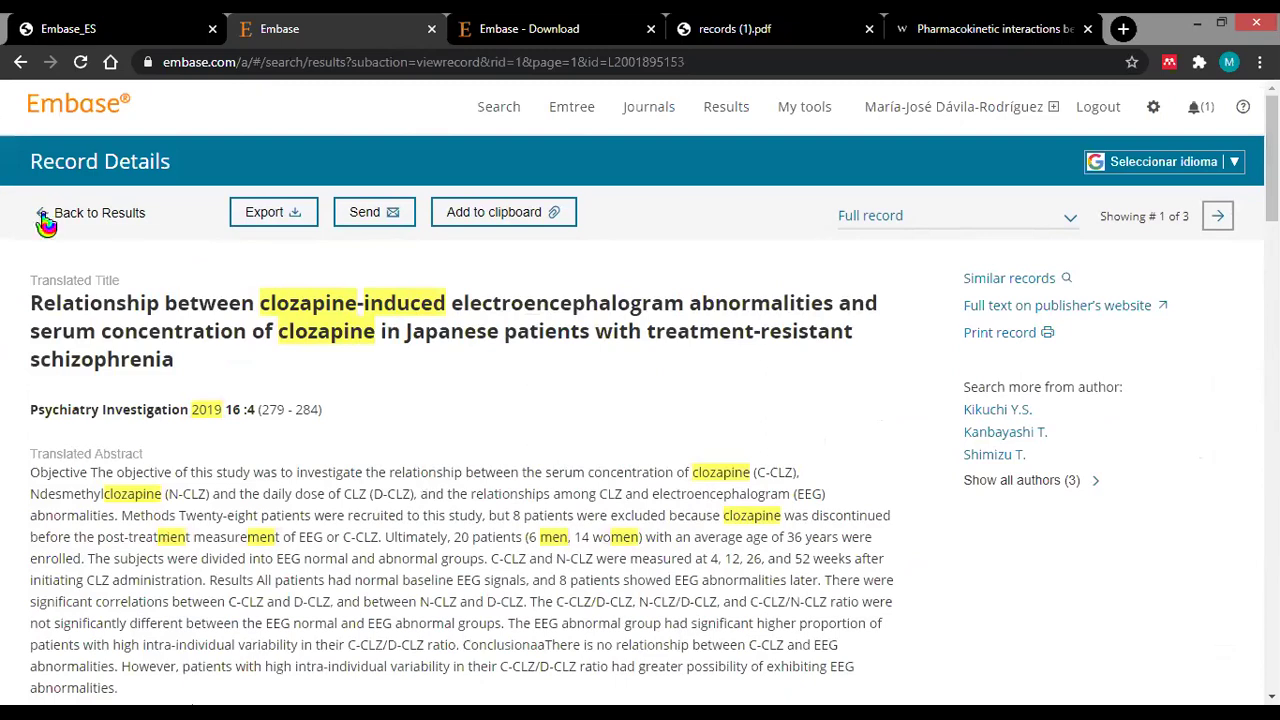
pyautogui.click(45, 222)
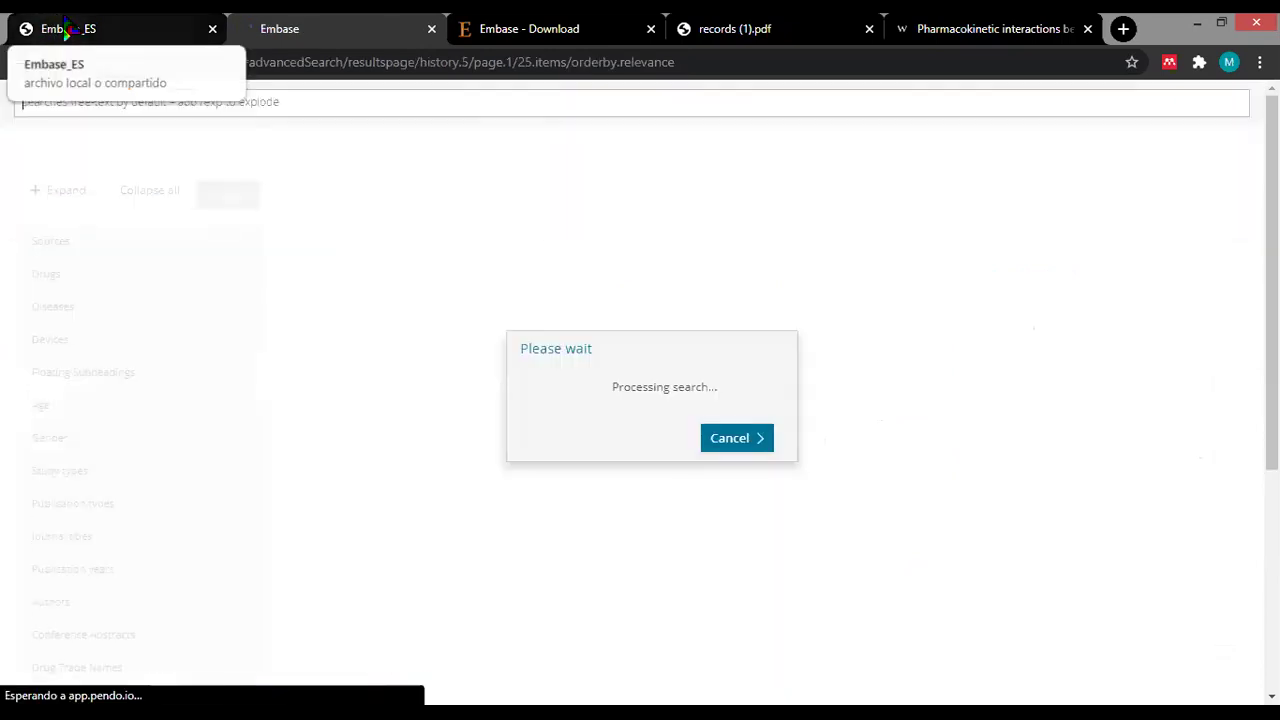
# Check the practical example questions in the Embase_ES slides, clear the highlight on question 2, and return to the Embase results.
pyautogui.click(67, 29)
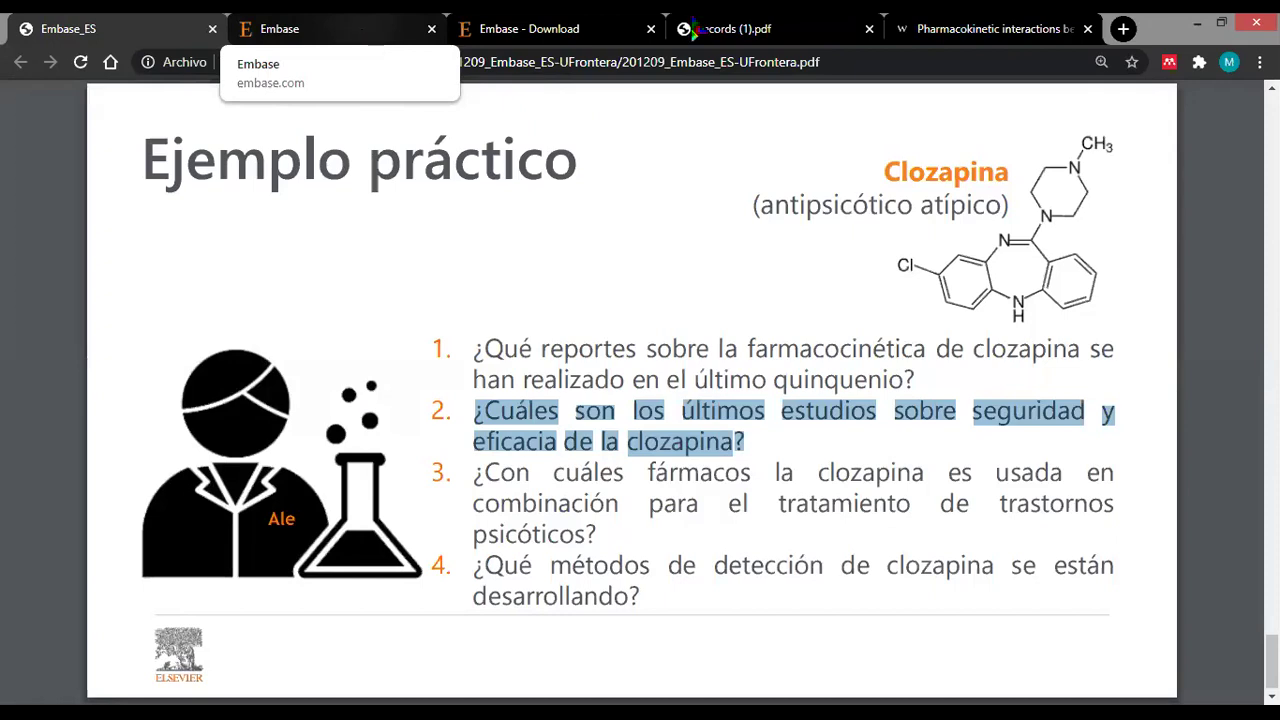
pyautogui.click(662, 515)
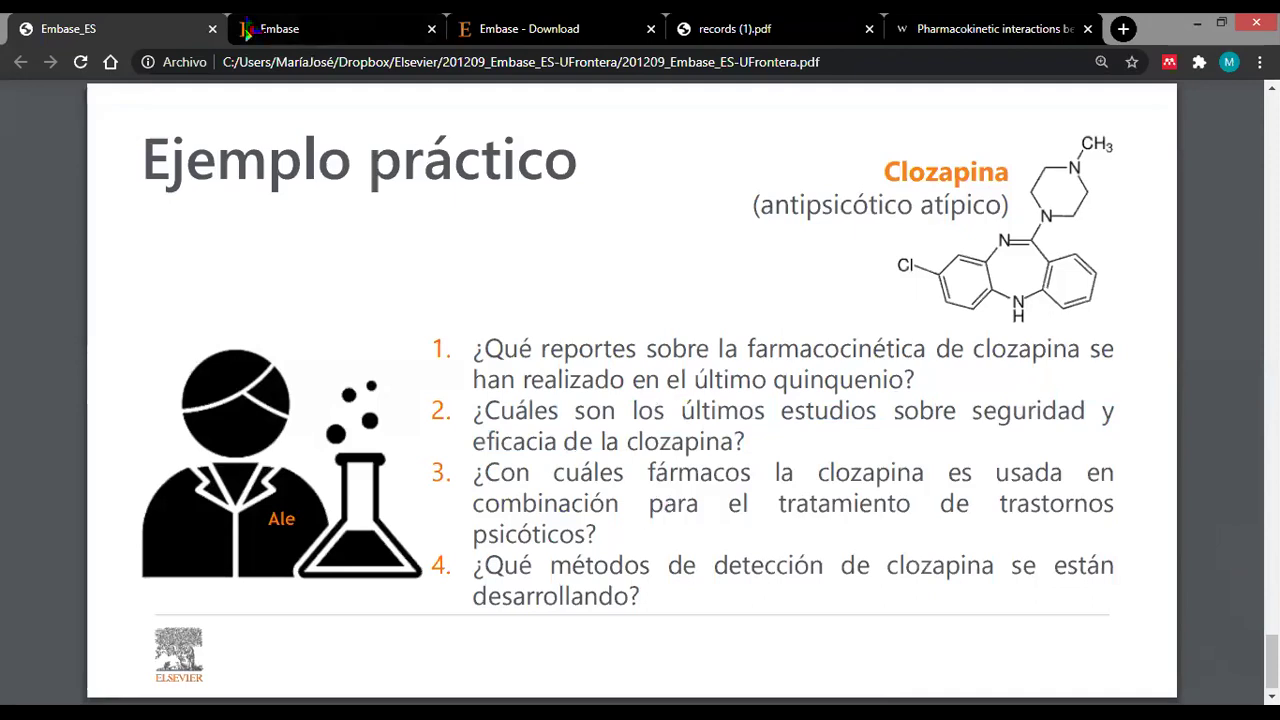
pyautogui.click(310, 36)
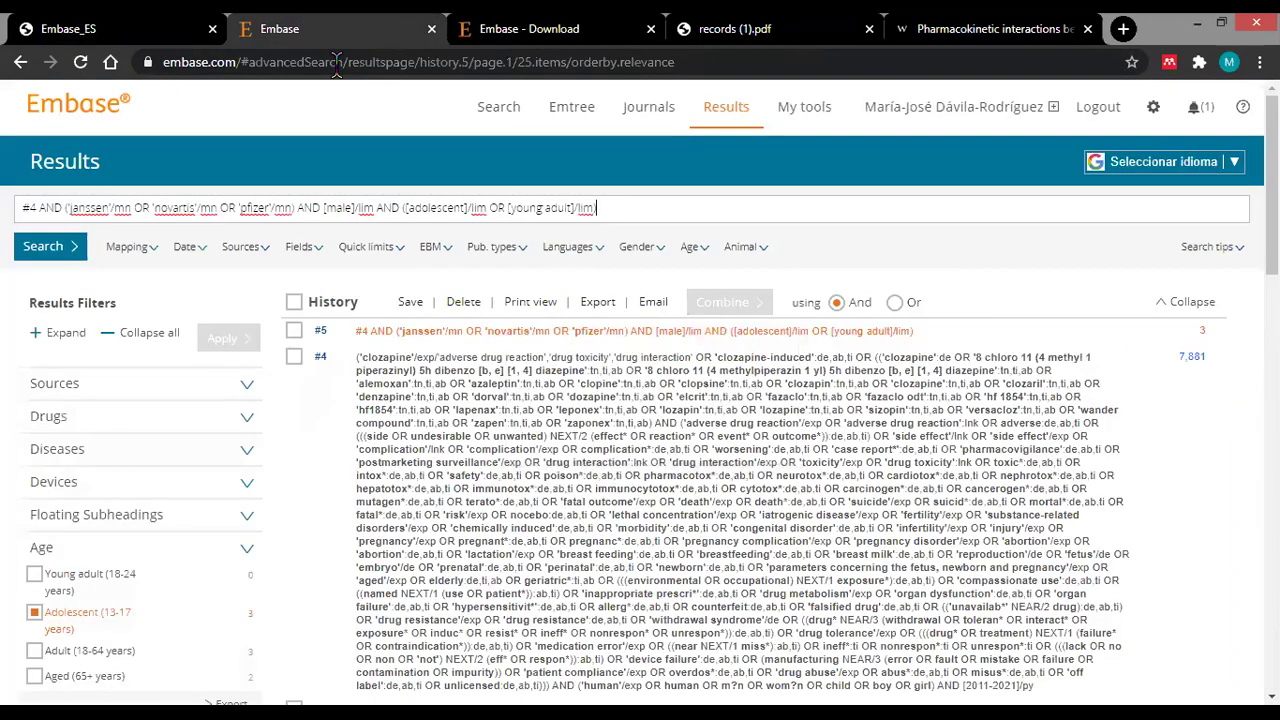
# Start a new PICO search, dismissing the welcome message, and look over its Population, Intervention, Comparison, Outcome and Study design fields.
pyautogui.click(508, 107)
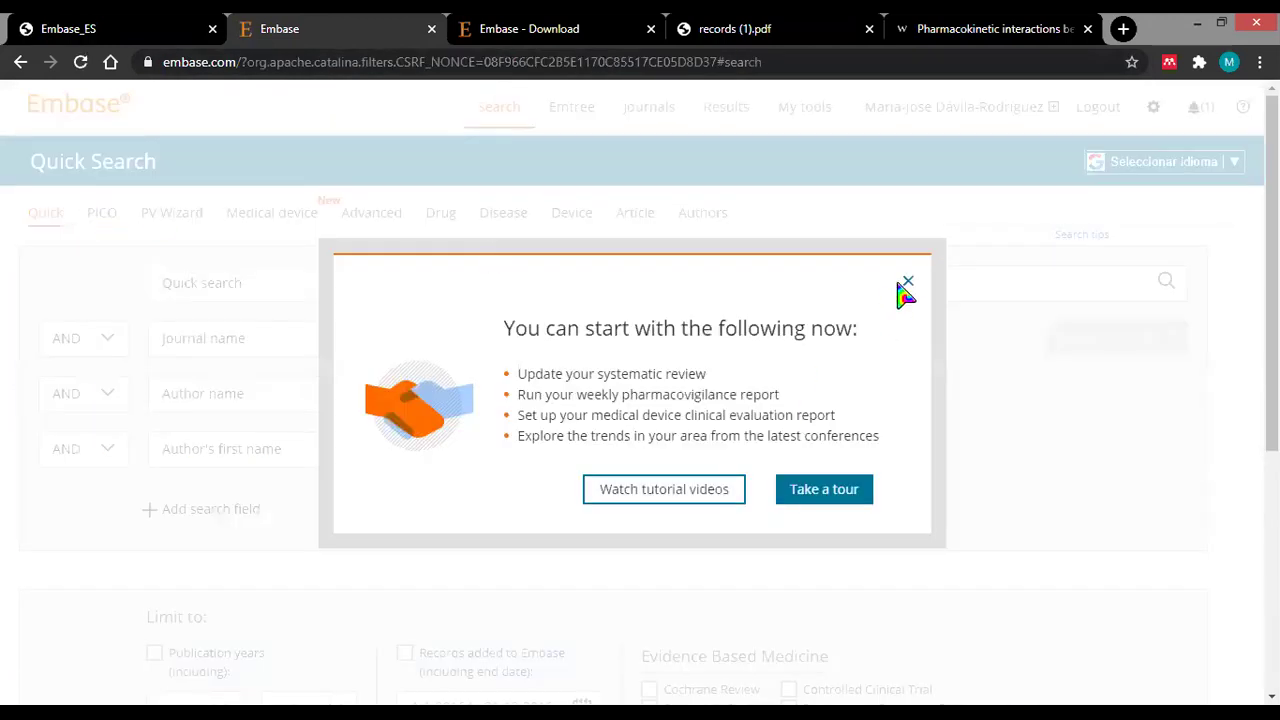
pyautogui.click(908, 281)
pyautogui.click(108, 220)
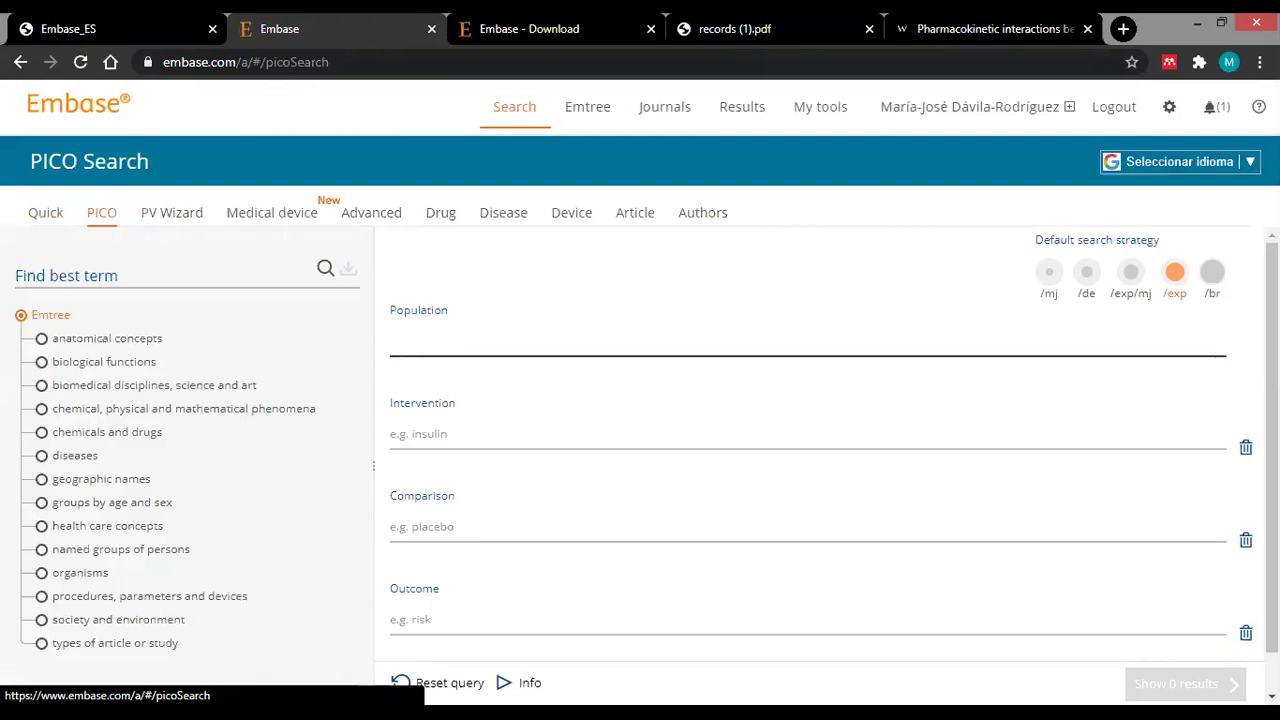
pyautogui.scroll(-1, 403, 352)
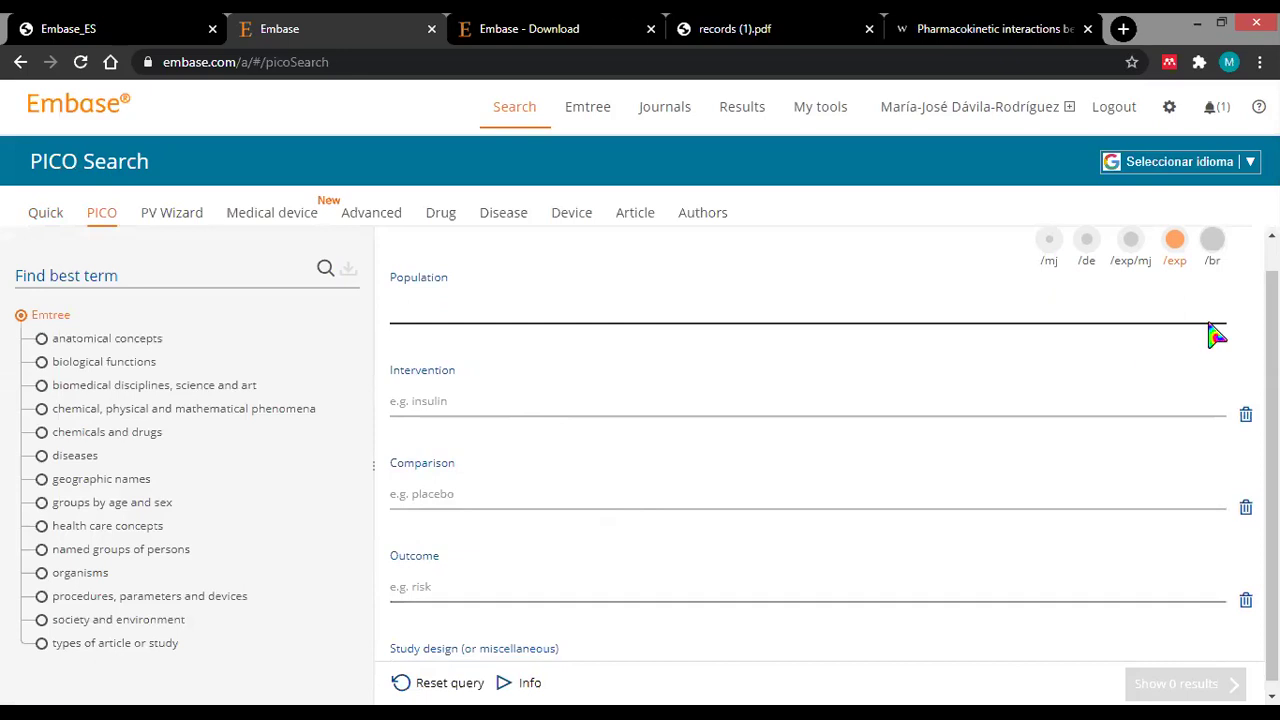
pyautogui.scroll(-1, 1240, 400)
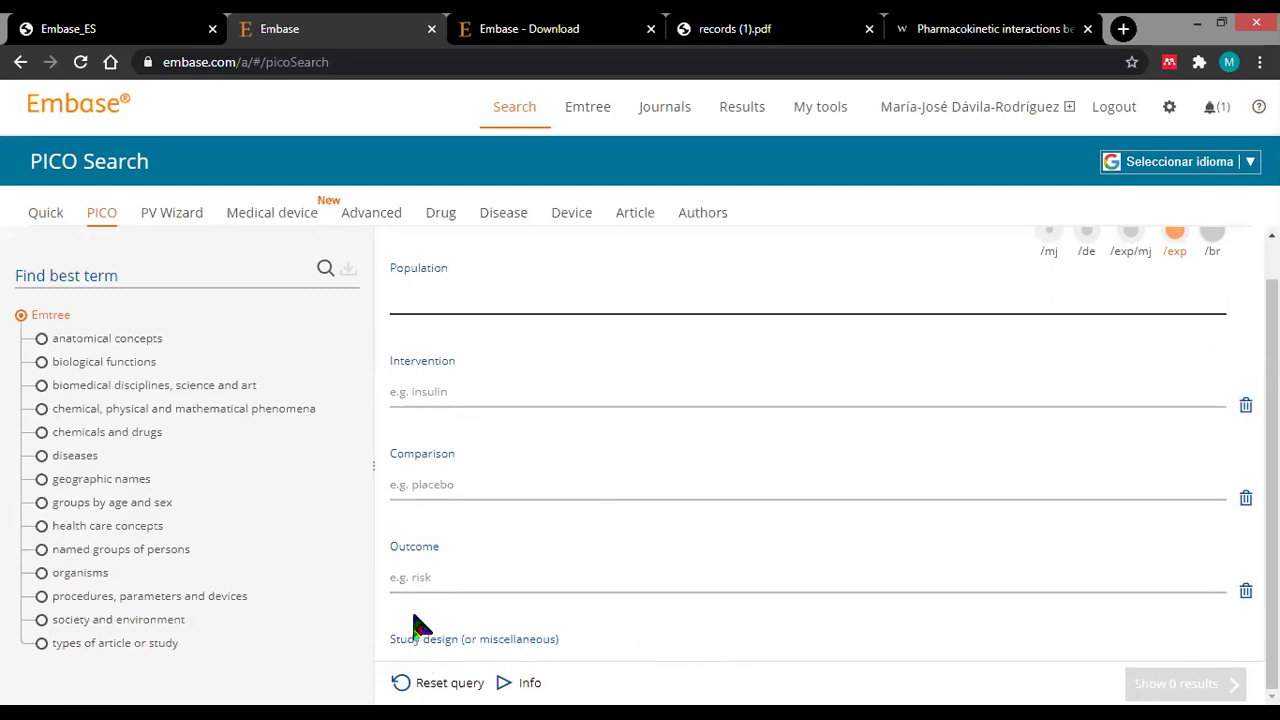
# Highlight "trastornos psicóticos" in question 3 of the Embase_ES slides and return to the PICO search.
pyautogui.click(84, 34)
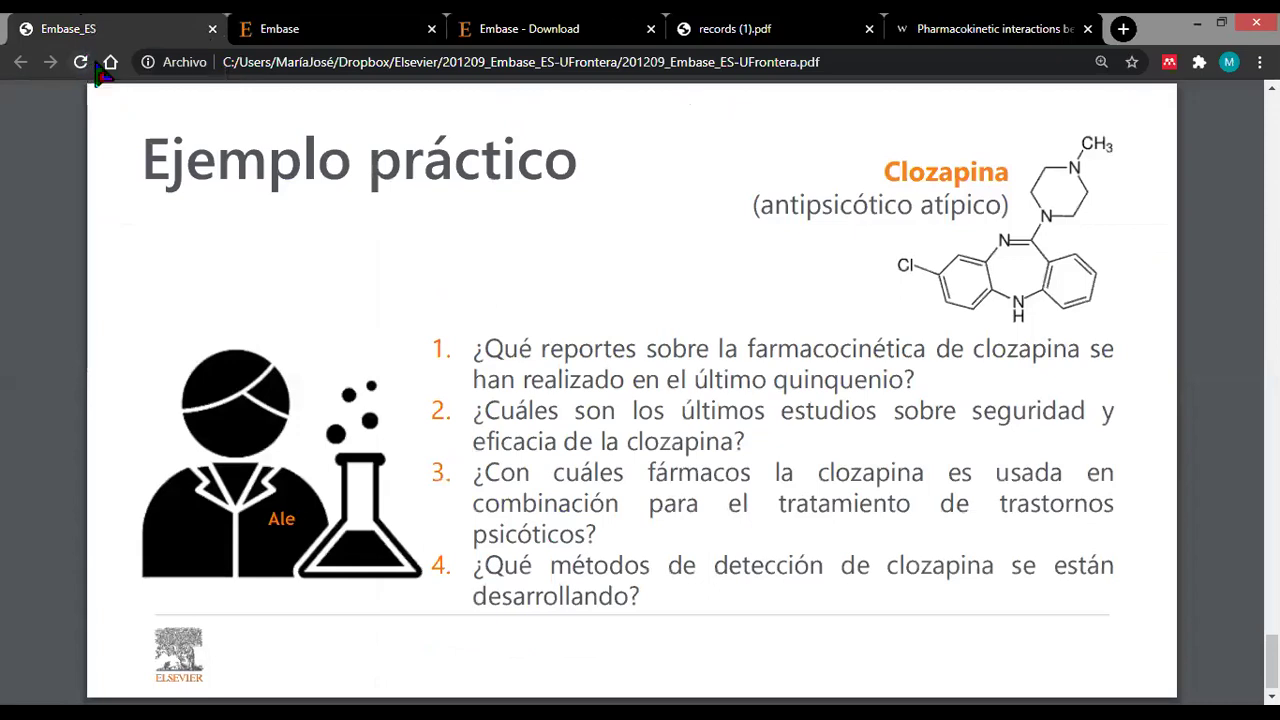
pyautogui.moveTo(986, 509); pyautogui.dragTo(586, 535)
pyautogui.click(278, 28)
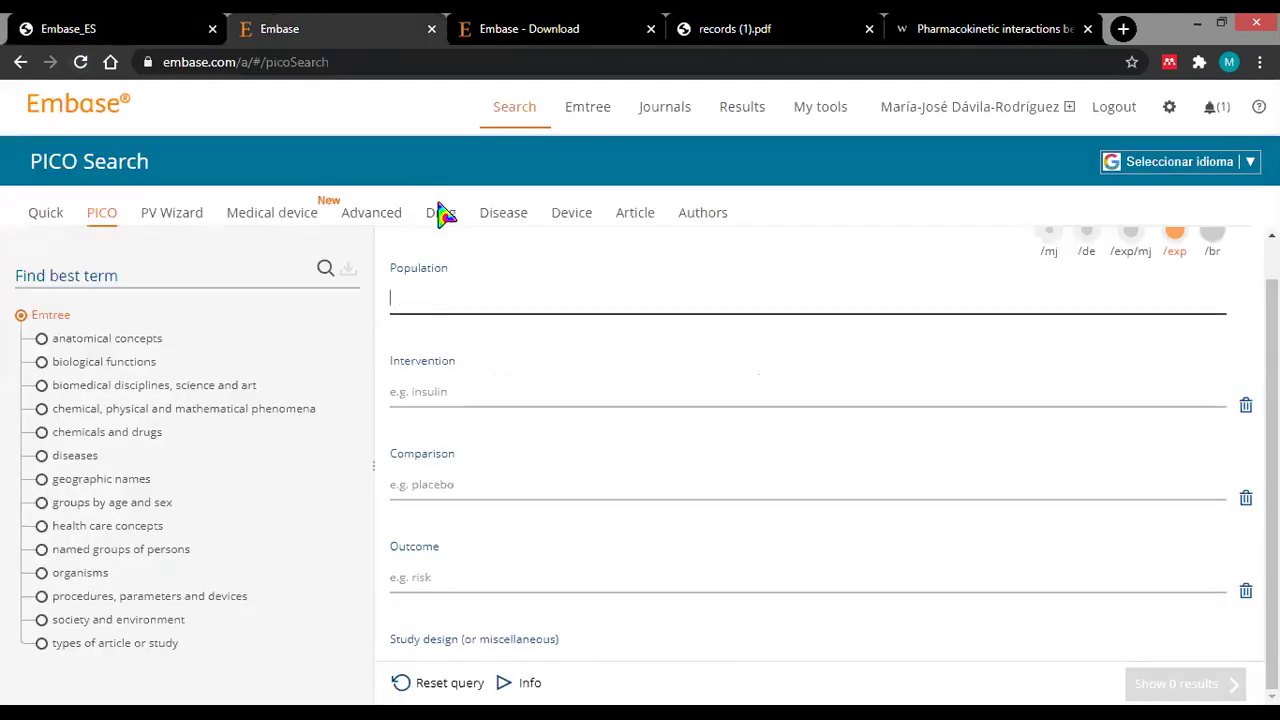
# Set the Population to the Emtree term psychosis through the suggestion for psychotic disorder.
pyautogui.write('psyc')
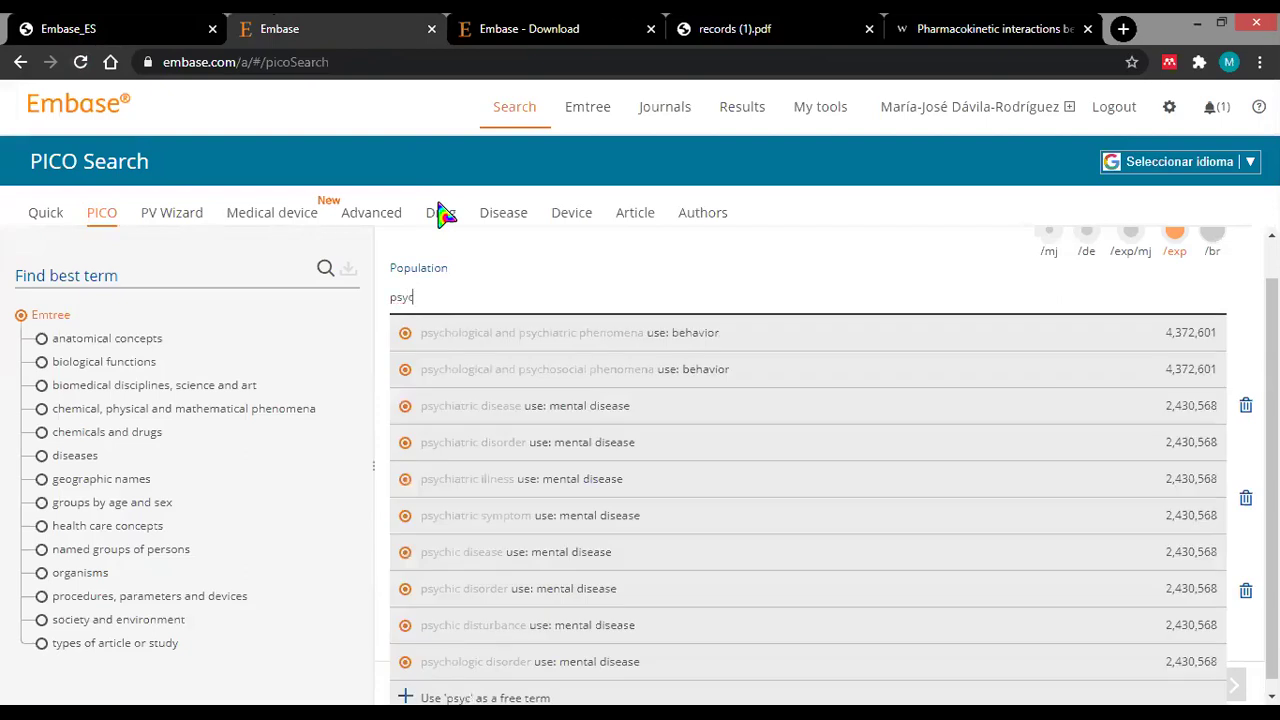
pyautogui.write('hi')
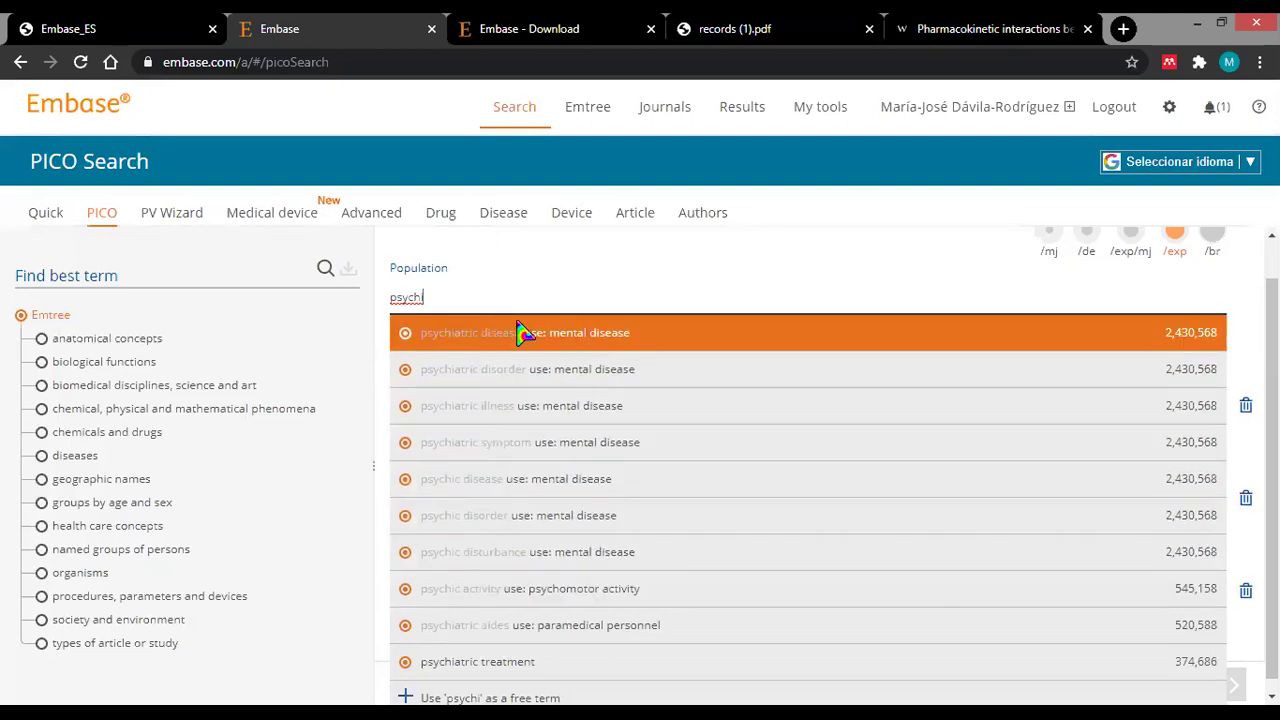
pyautogui.press('BackSpace')
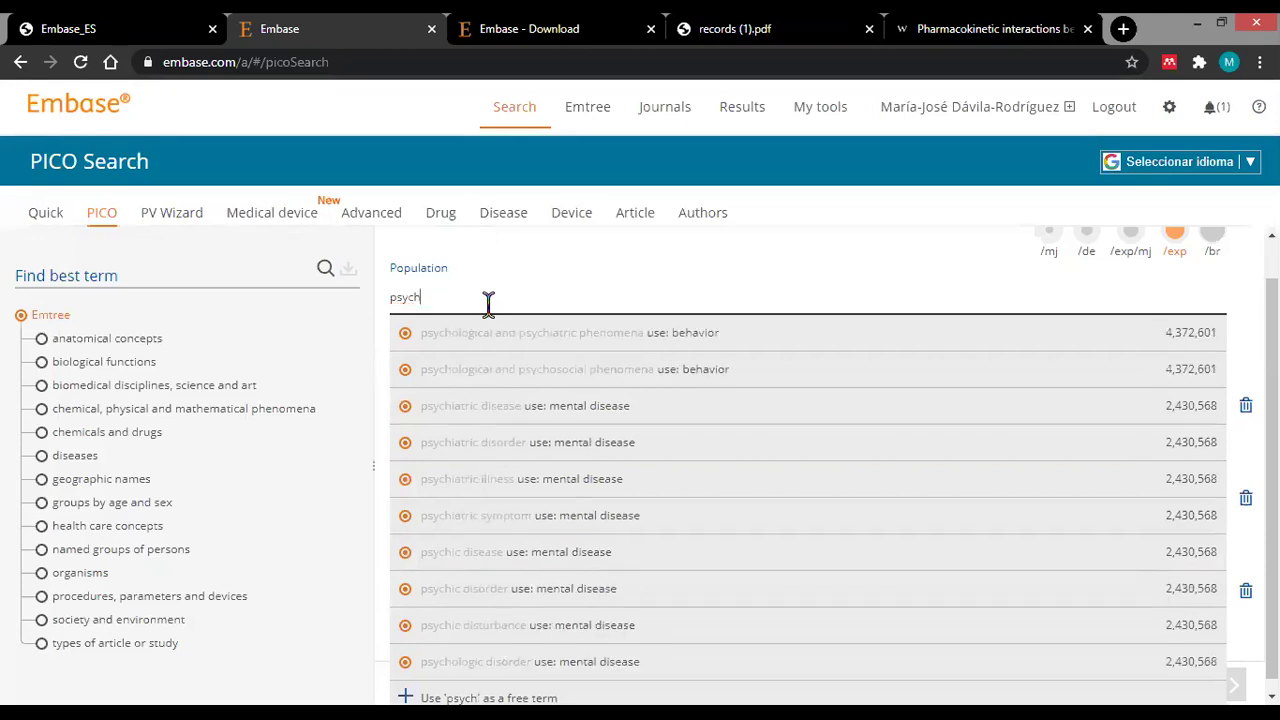
pyautogui.write('o')
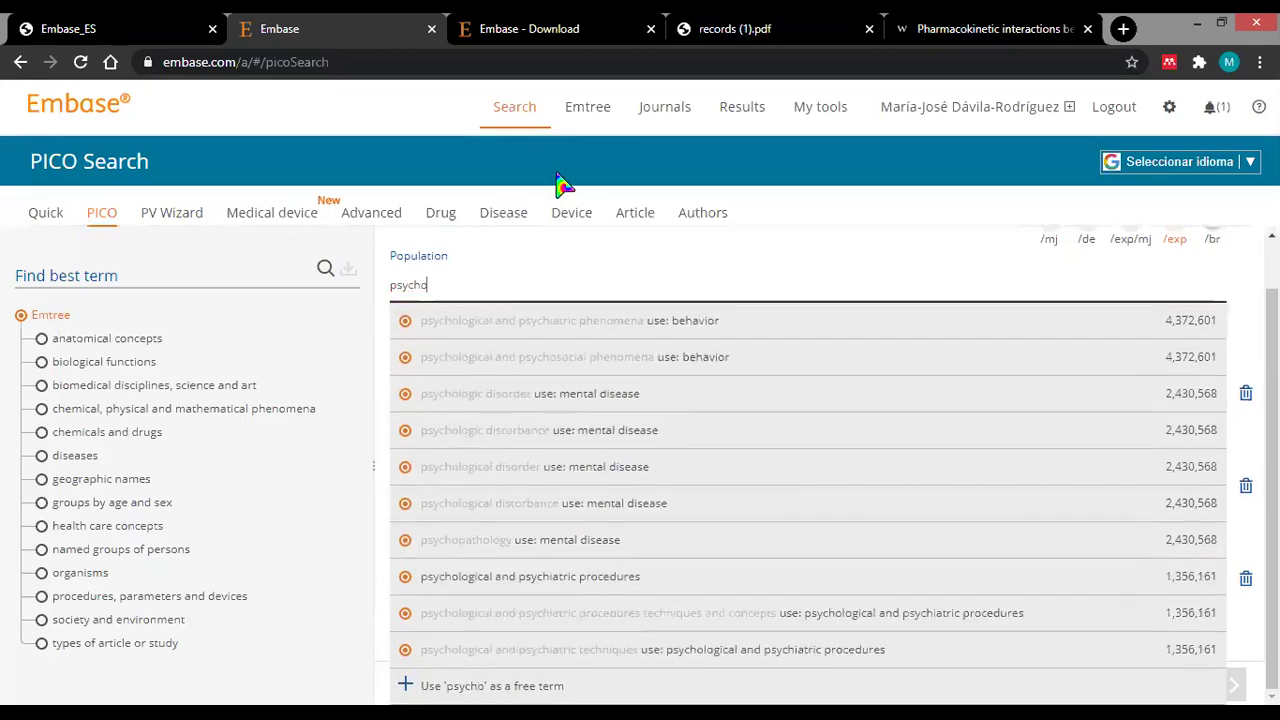
pyautogui.write('ti')
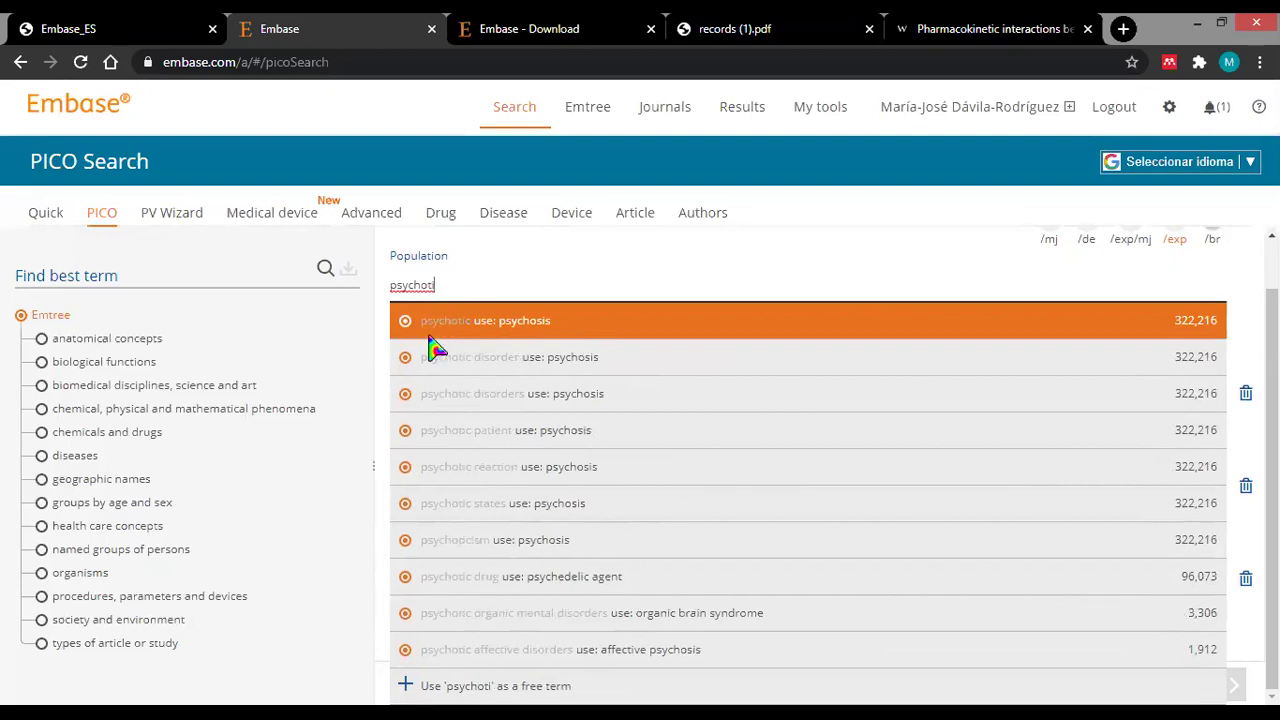
pyautogui.click(543, 358)
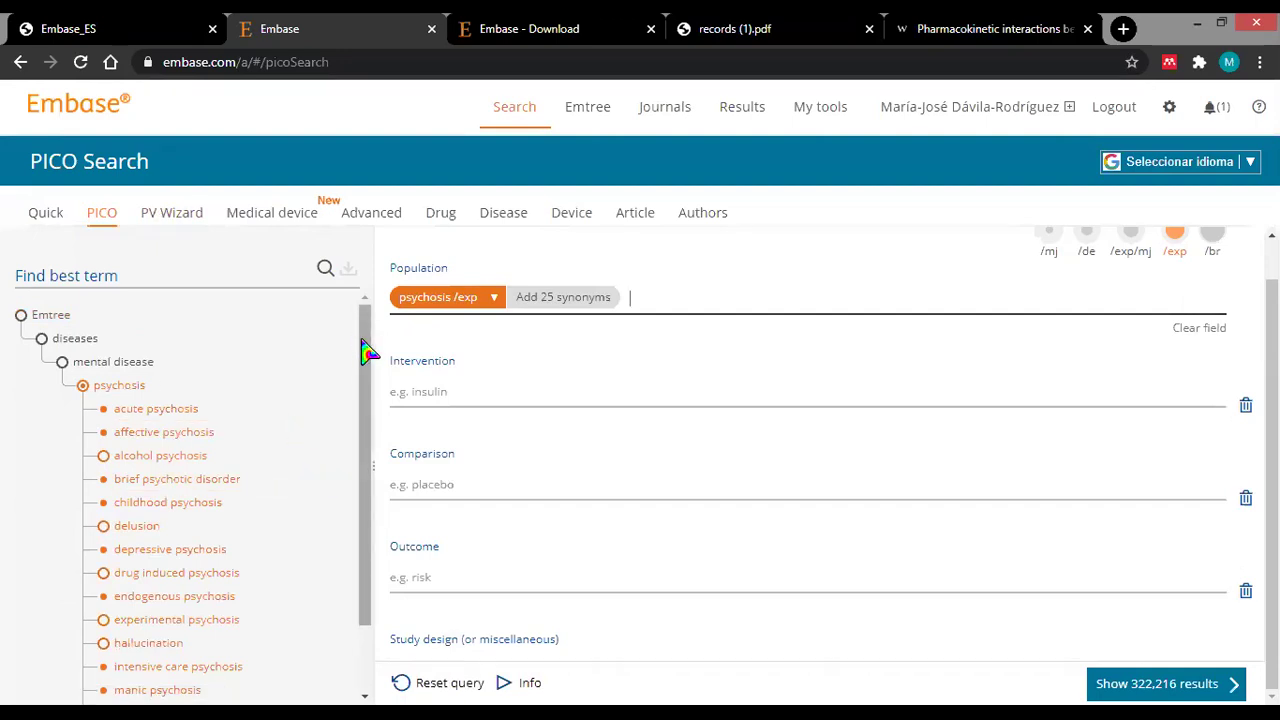
# Review the narrower Emtree terms of psychosis, add its 25 synonyms to the Population, and look through the synonym list.
pyautogui.moveTo(370, 337); pyautogui.dragTo(366, 523)
pyautogui.scroll(1, 360, 365)
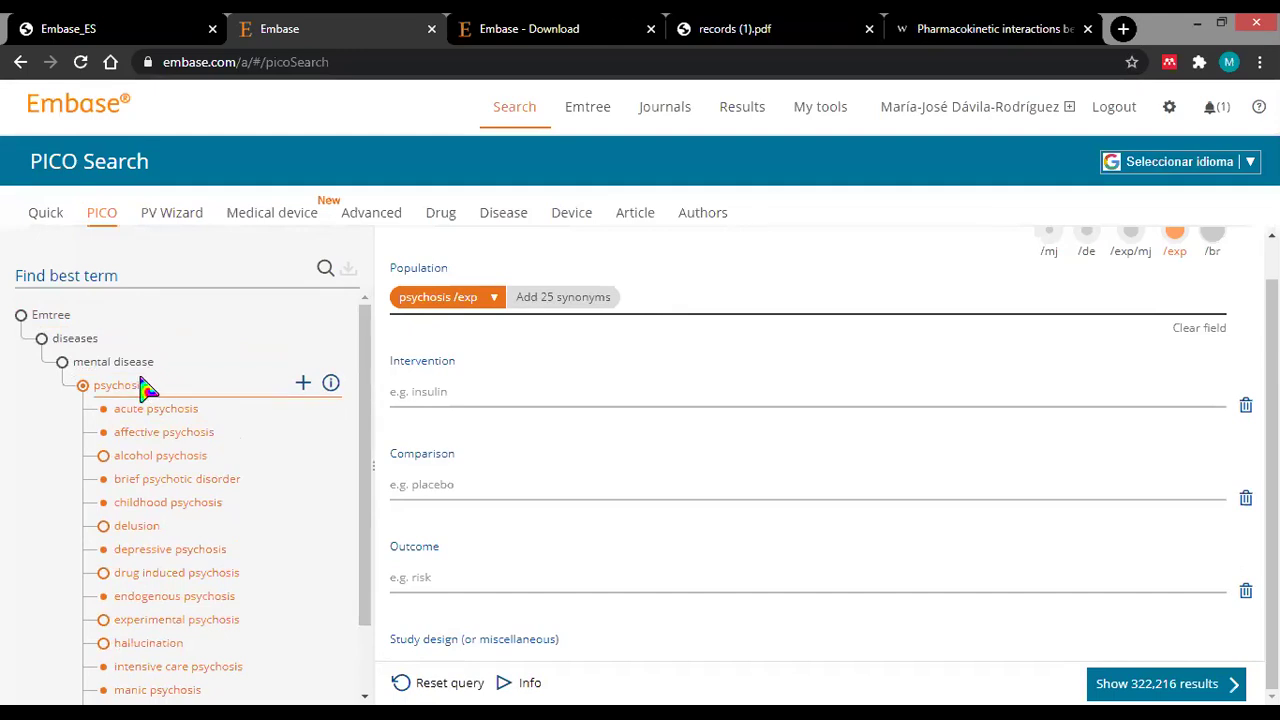
pyautogui.click(540, 300)
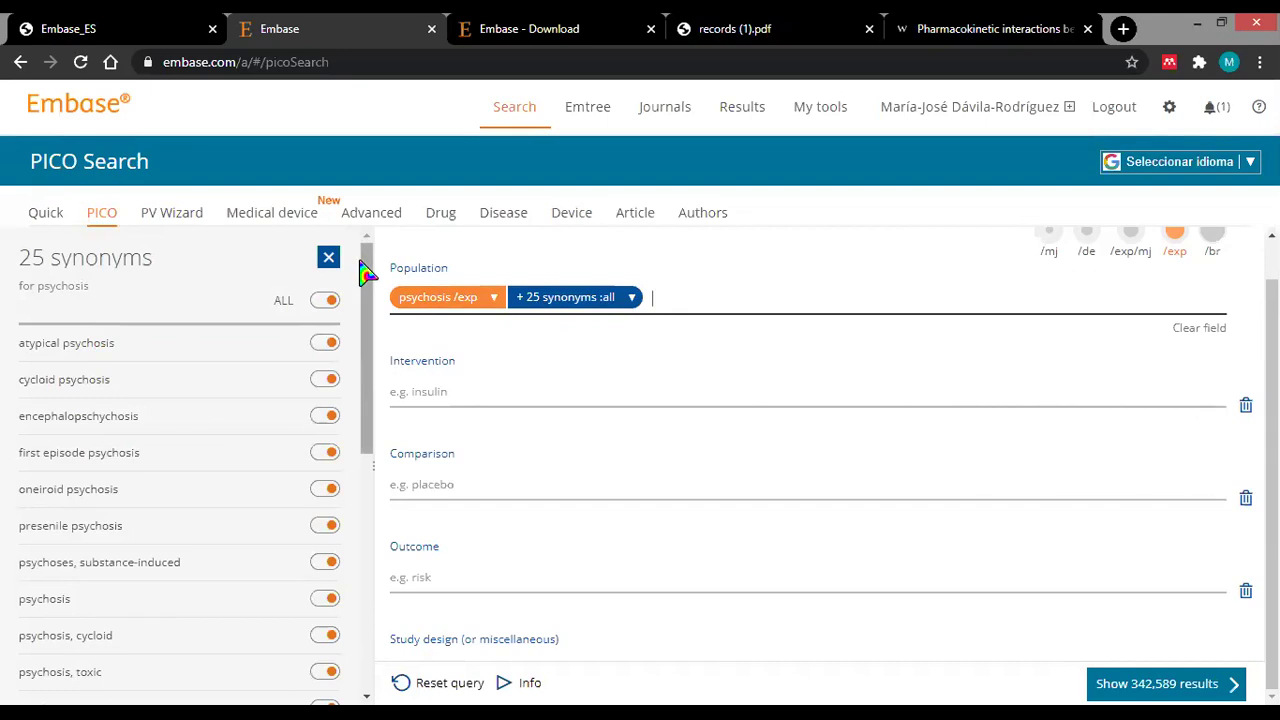
pyautogui.scroll(-1, 370, 295)
pyautogui.moveTo(370, 295); pyautogui.dragTo(378, 540)
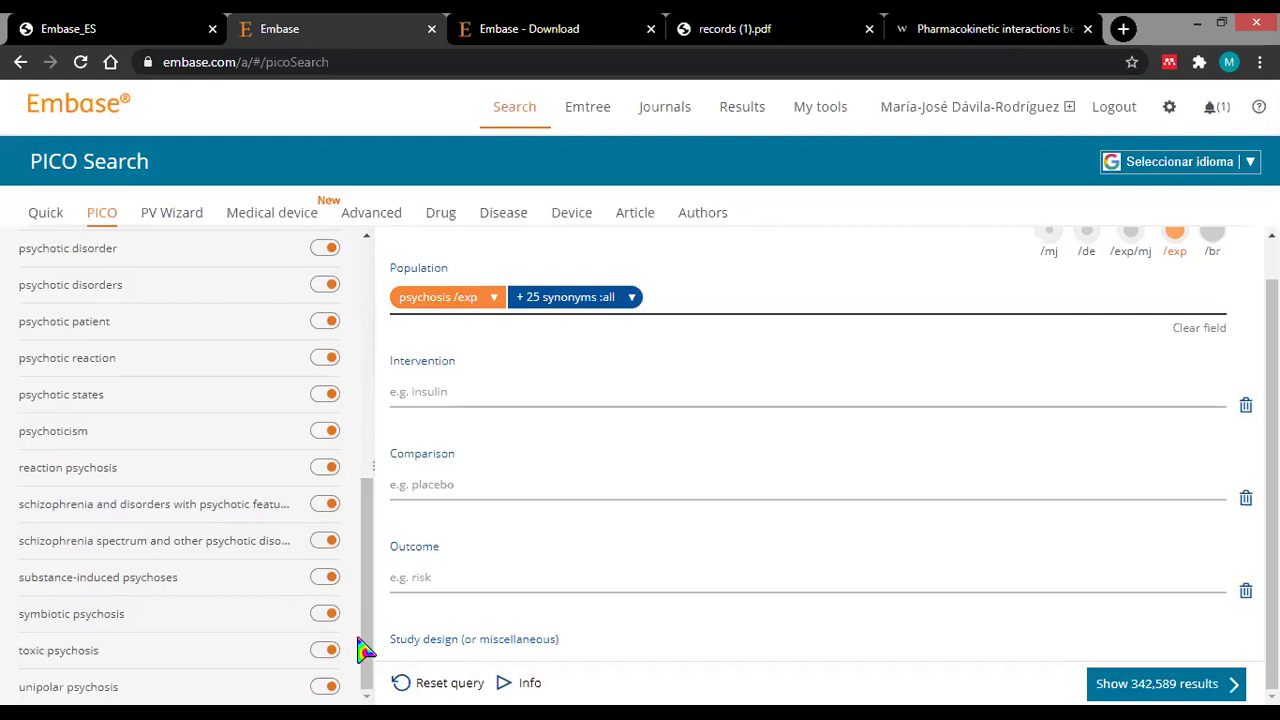
pyautogui.moveTo(367, 634); pyautogui.dragTo(371, 396)
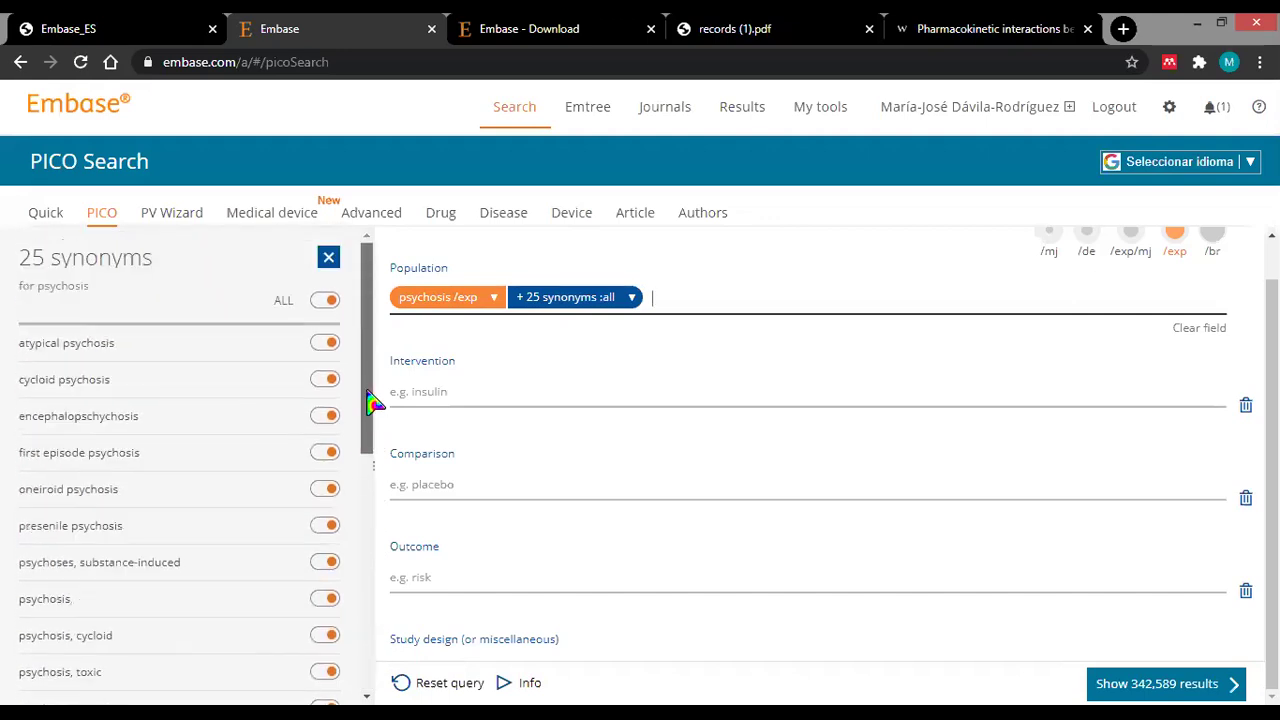
# Highlight "clozapina es usada en combinación" in question 3 of the Embase_ES slides and return to the PICO search.
pyautogui.click(110, 28)
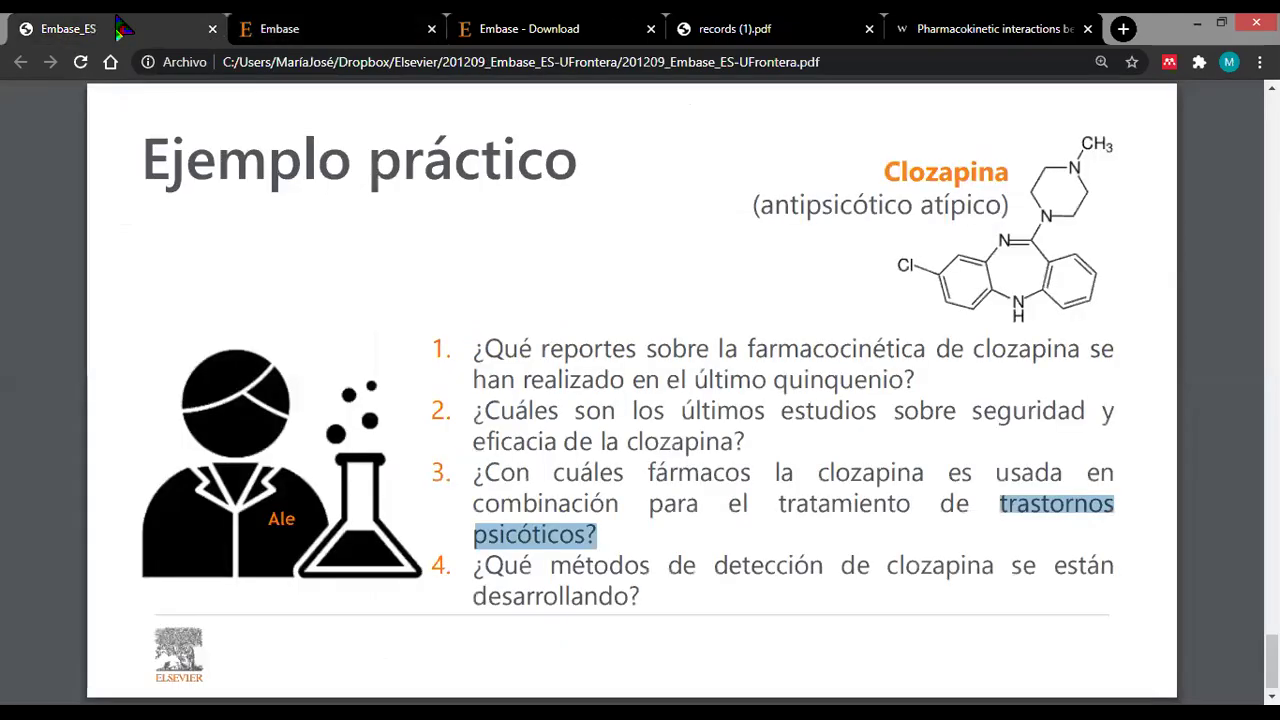
pyautogui.doubleClick(846, 474)
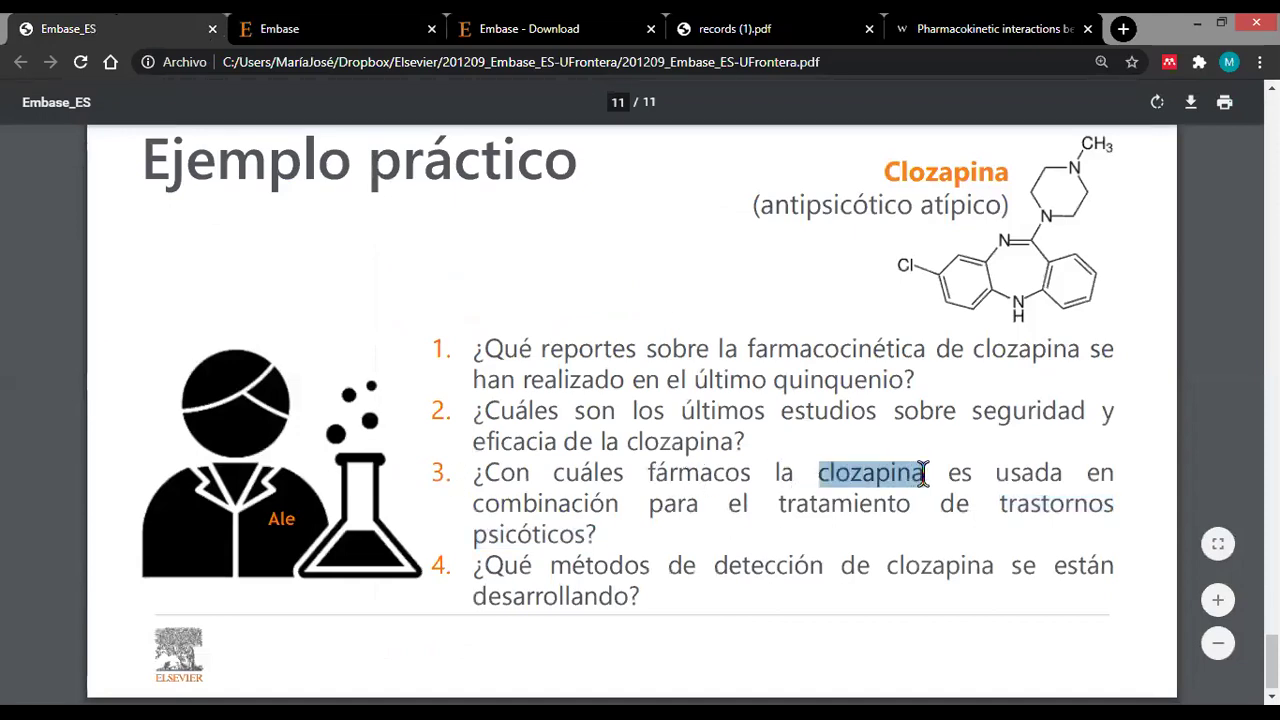
pyautogui.moveTo(818, 474); pyautogui.dragTo(623, 503)
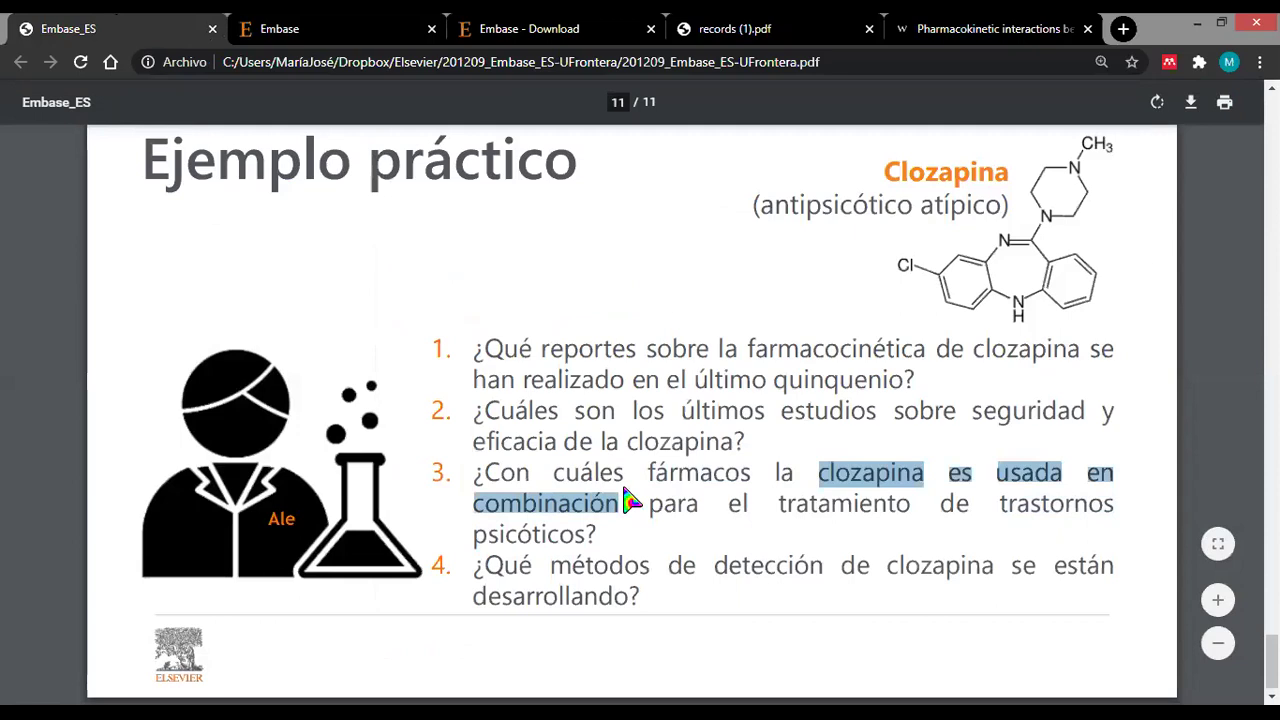
pyautogui.click(312, 30)
# Set the Intervention to the Emtree term clozapine and add its 26 synonyms.
pyautogui.click(437, 398)
pyautogui.write('clozap')
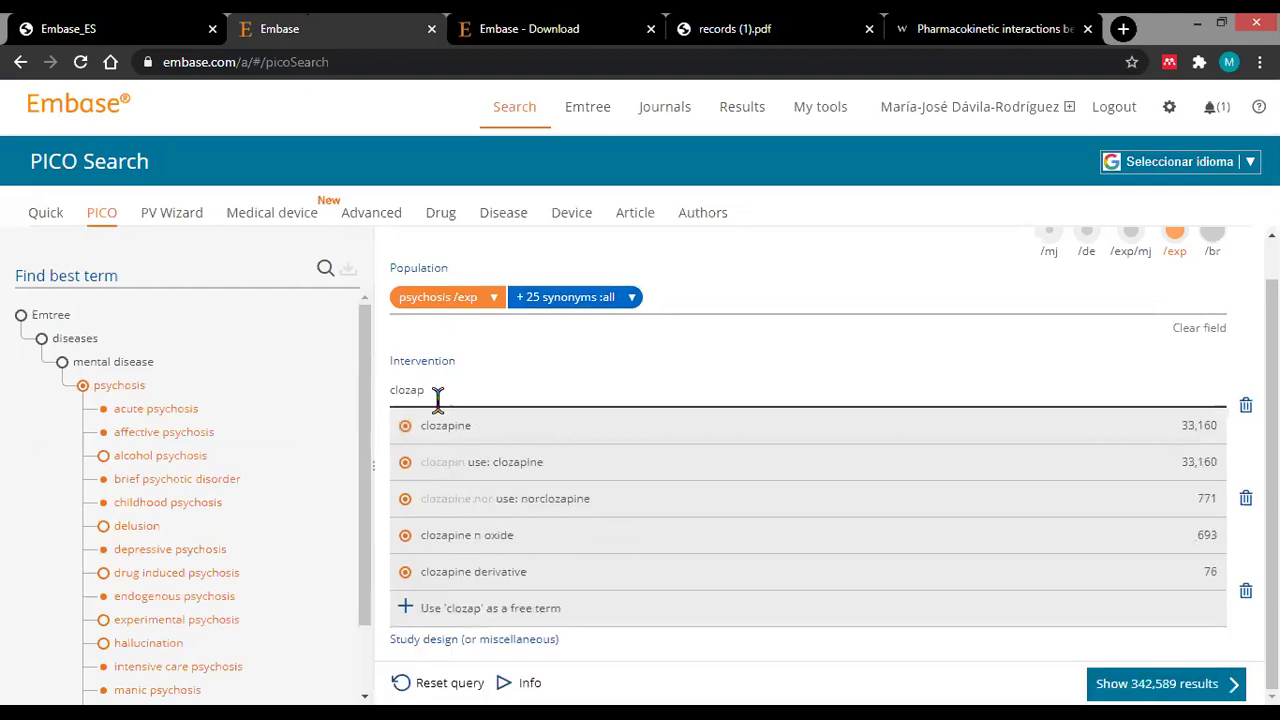
pyautogui.click(446, 427)
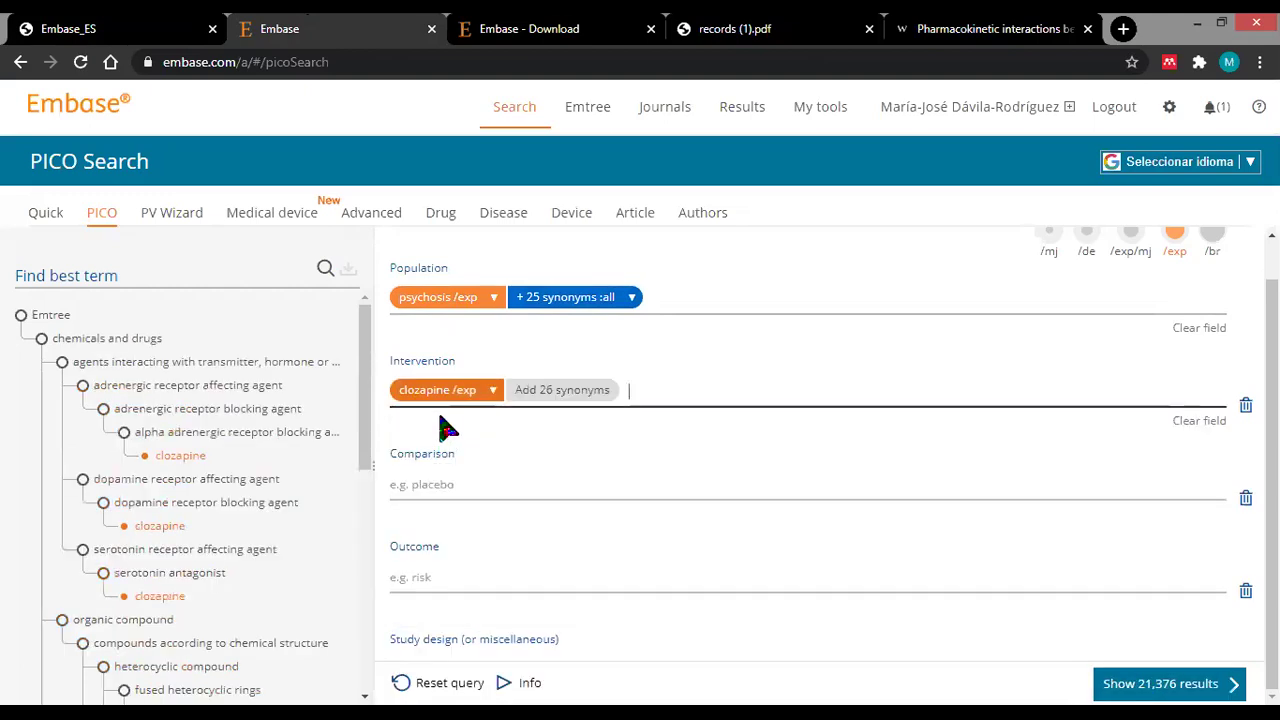
pyautogui.click(538, 395)
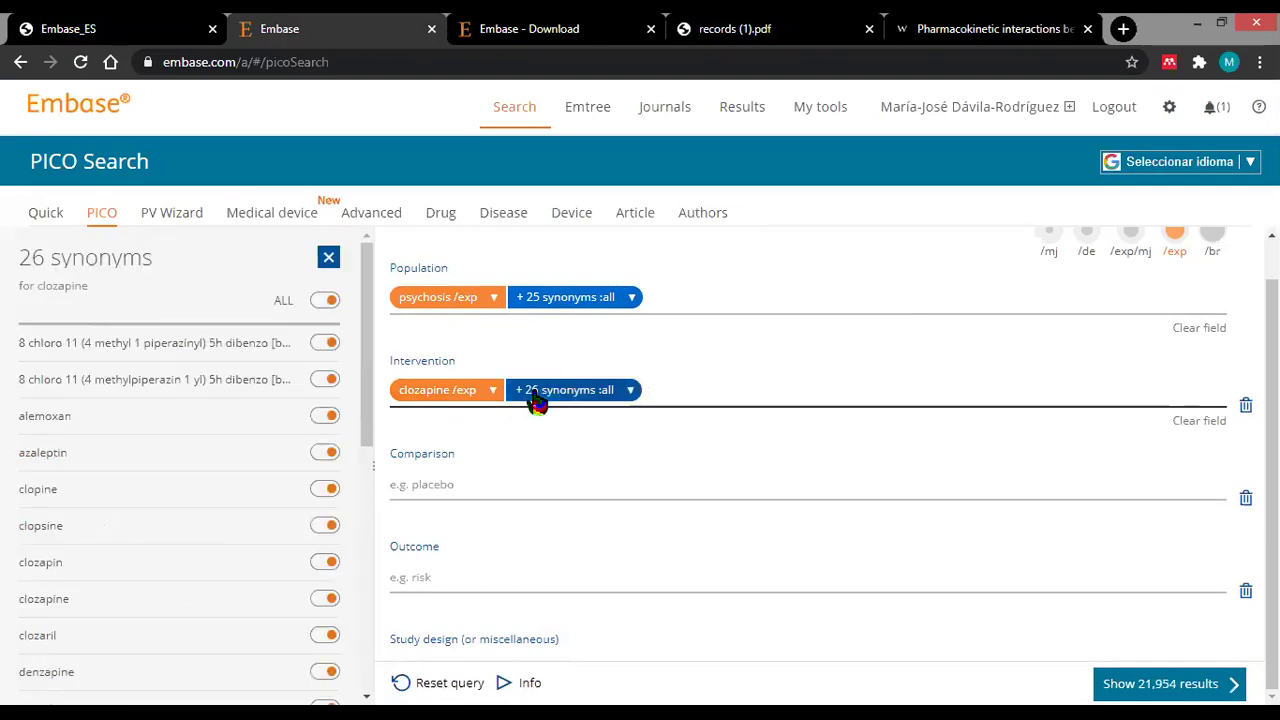
pyautogui.scroll(1, 650, 410)
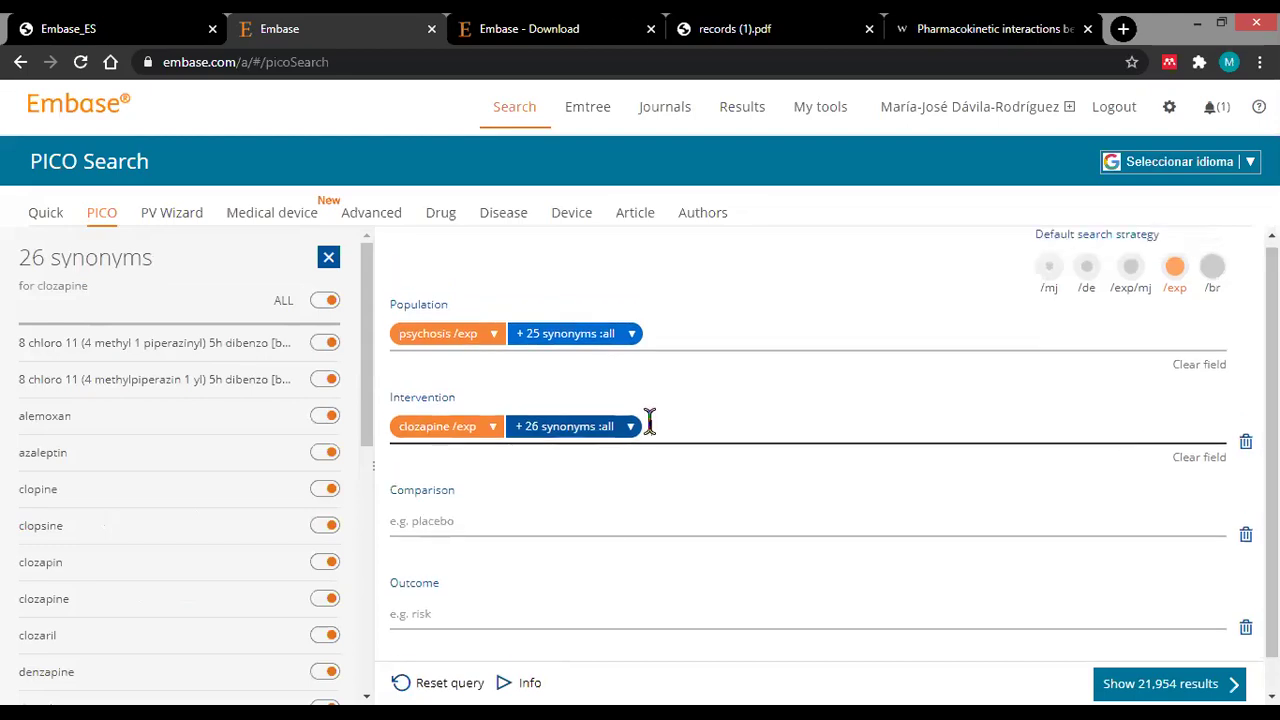
# Set the search strategy of the clozapine term in the Intervention to Explosion and Major focus (/exp/mj).
pyautogui.click(492, 430)
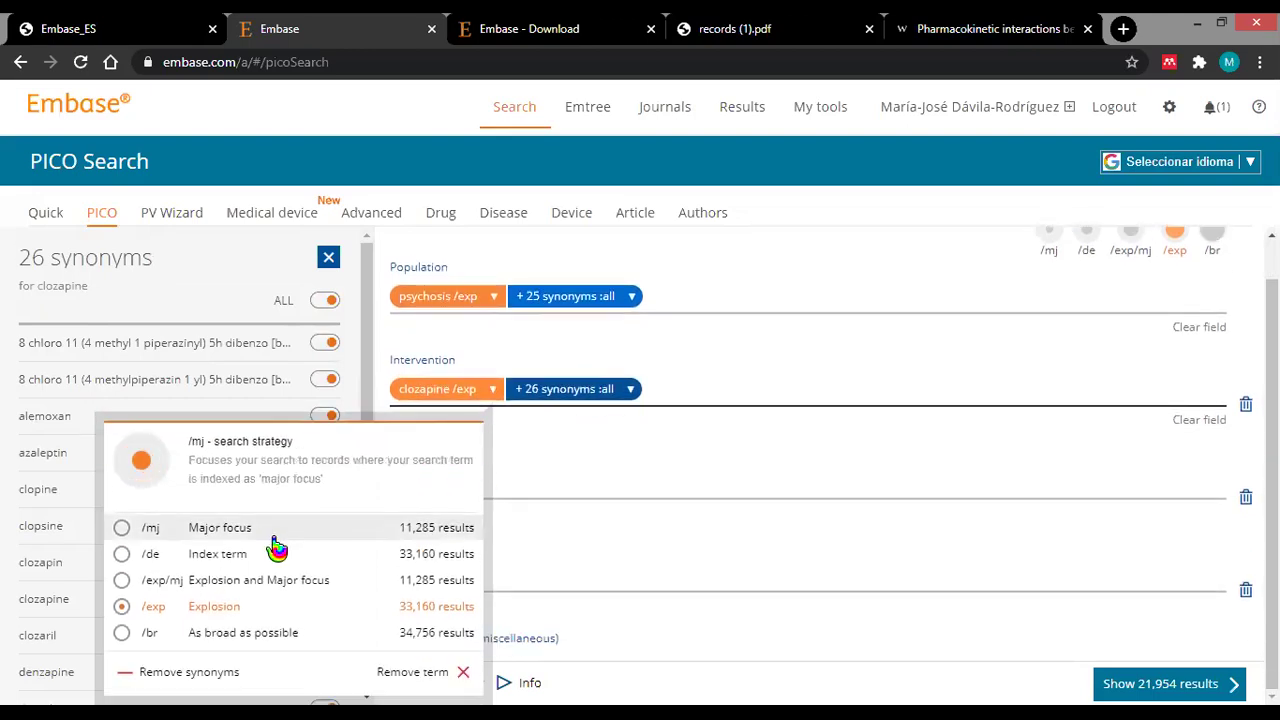
pyautogui.click(185, 640)
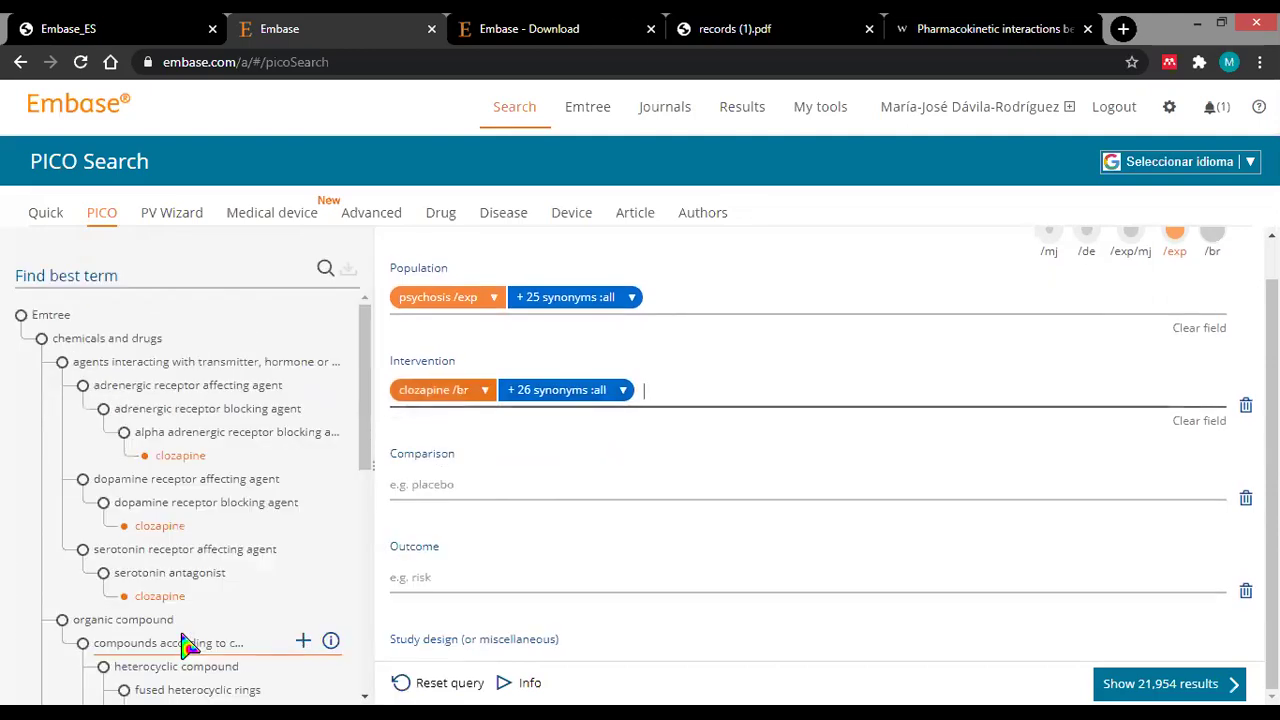
pyautogui.click(486, 393)
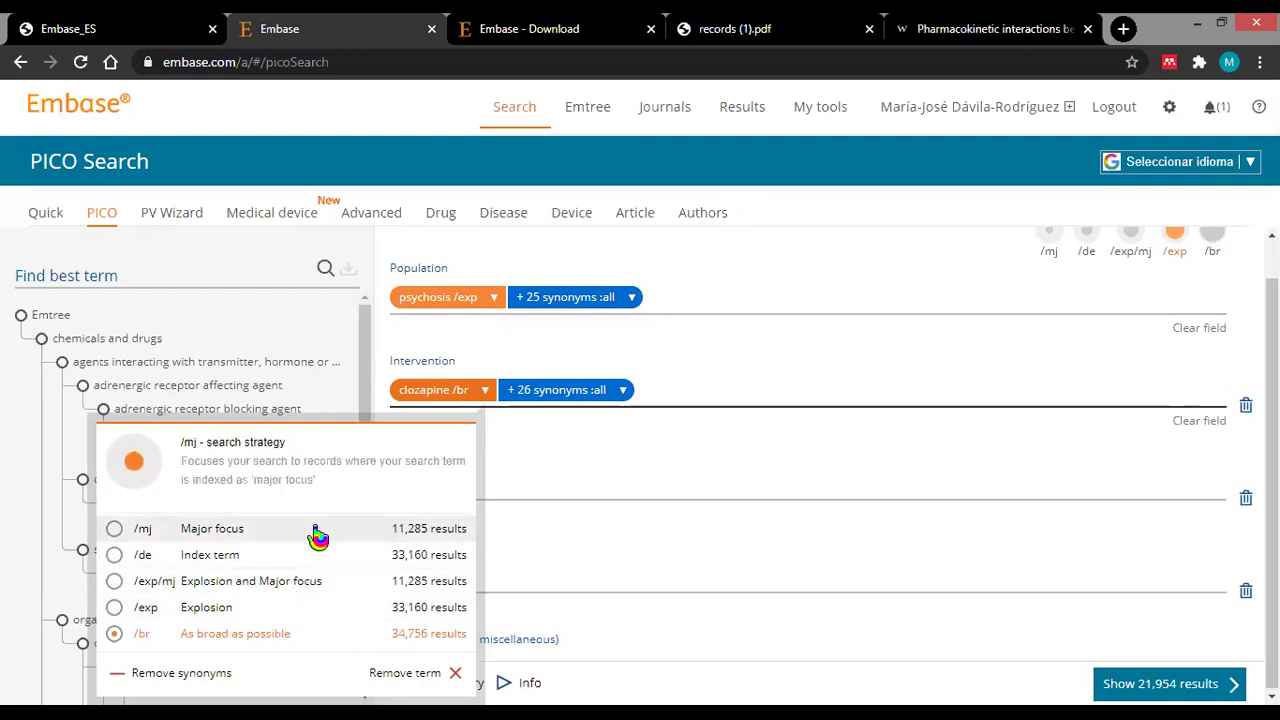
pyautogui.click(303, 582)
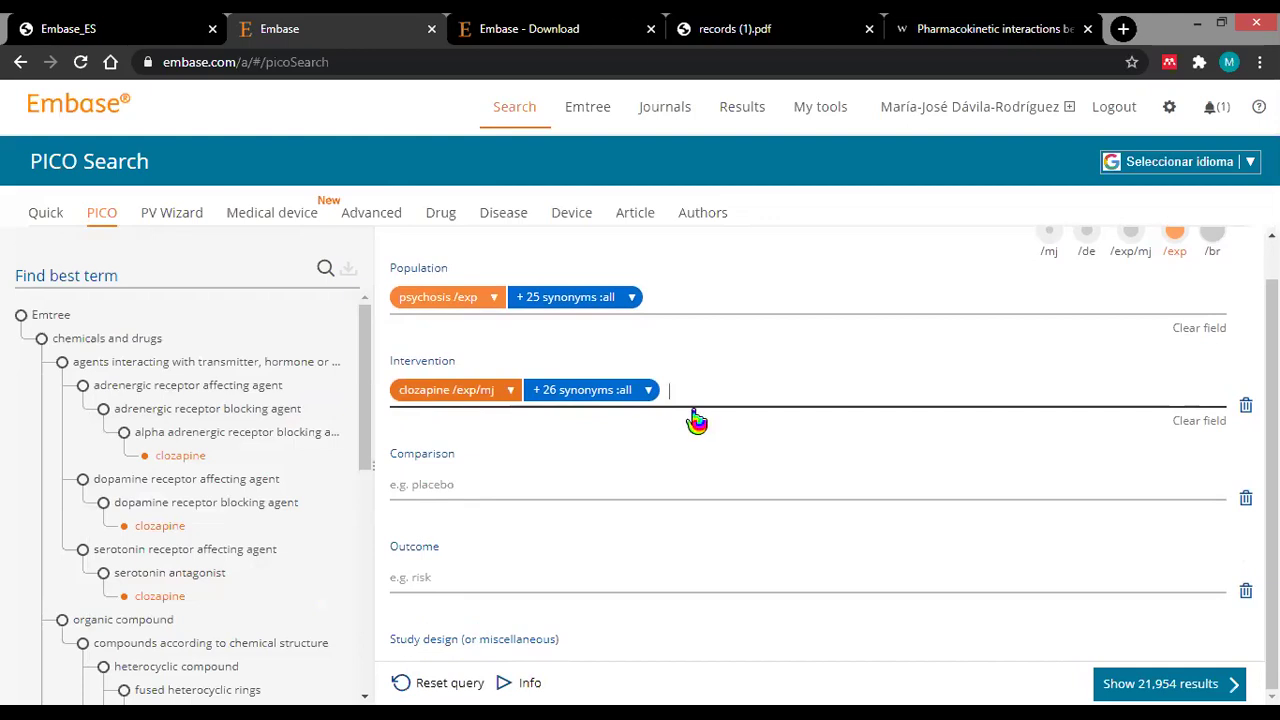
# Check question 3 in the Embase_ES slides and add the Emtree term combination drug therapy with its 6 synonyms to the Intervention.
pyautogui.hotkey('ctrl', 'shift', 'Tab')
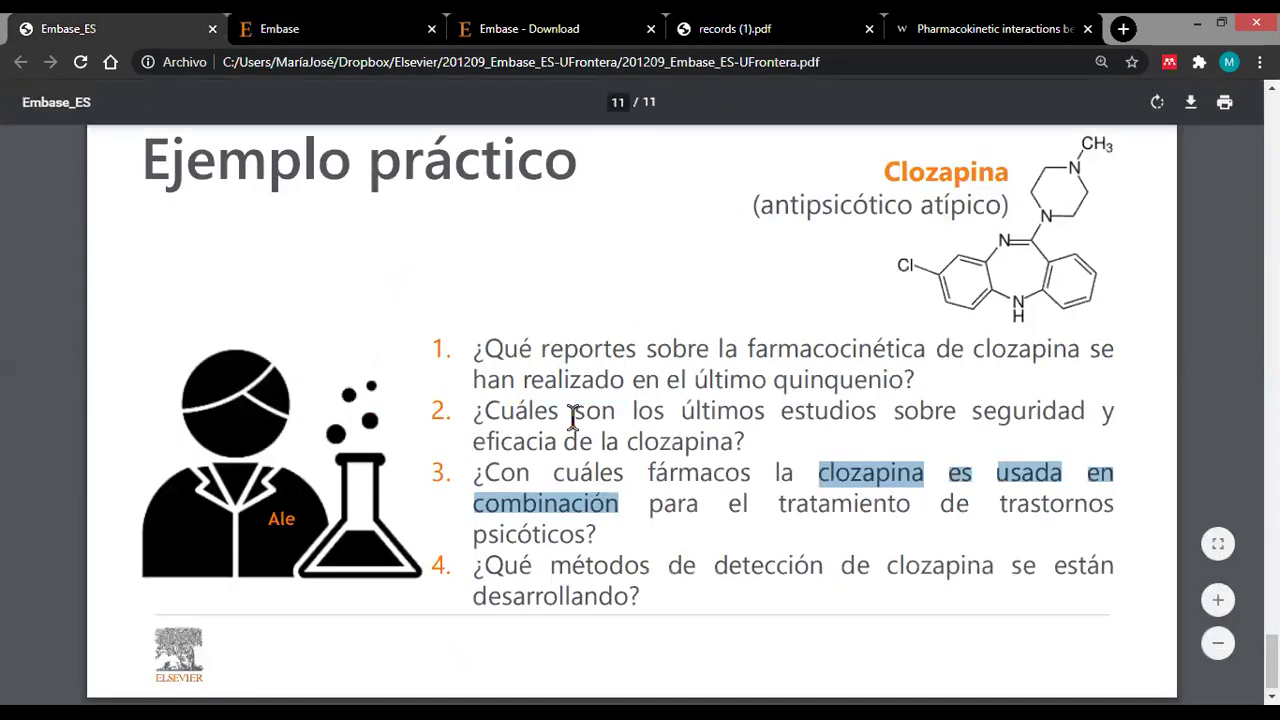
pyautogui.click(330, 29)
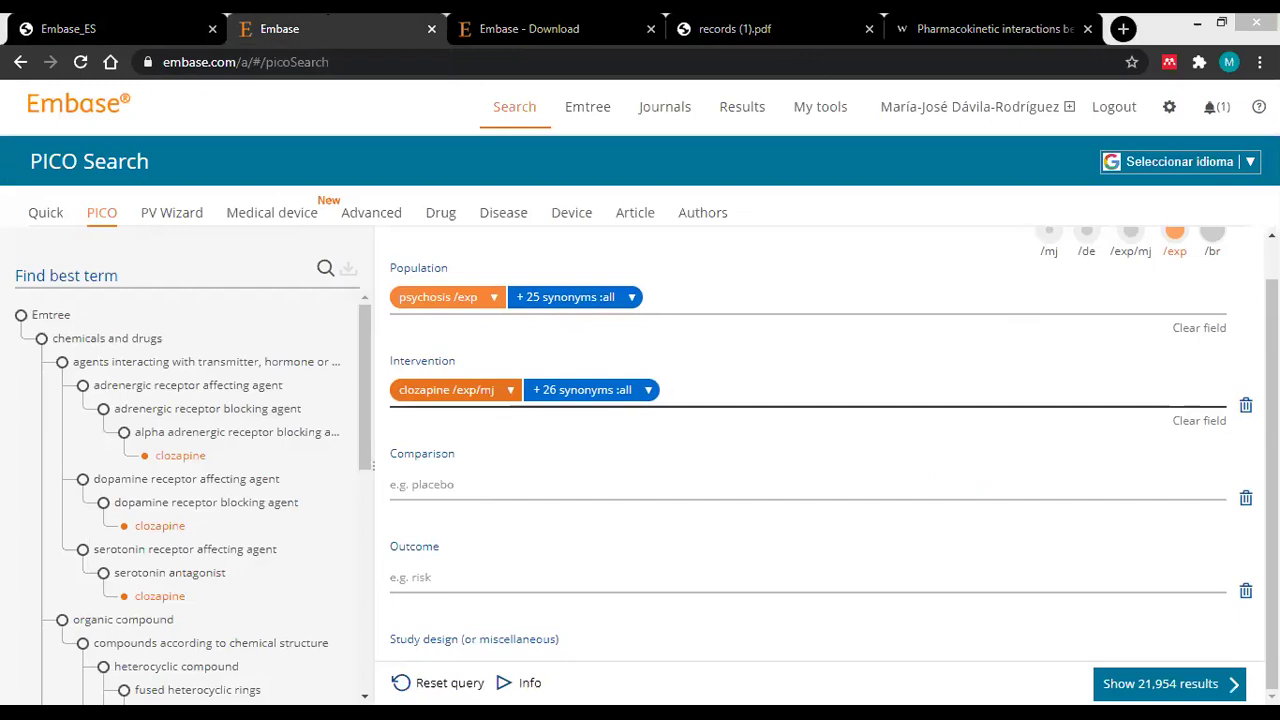
pyautogui.press('Escape')
pyautogui.write('comb')
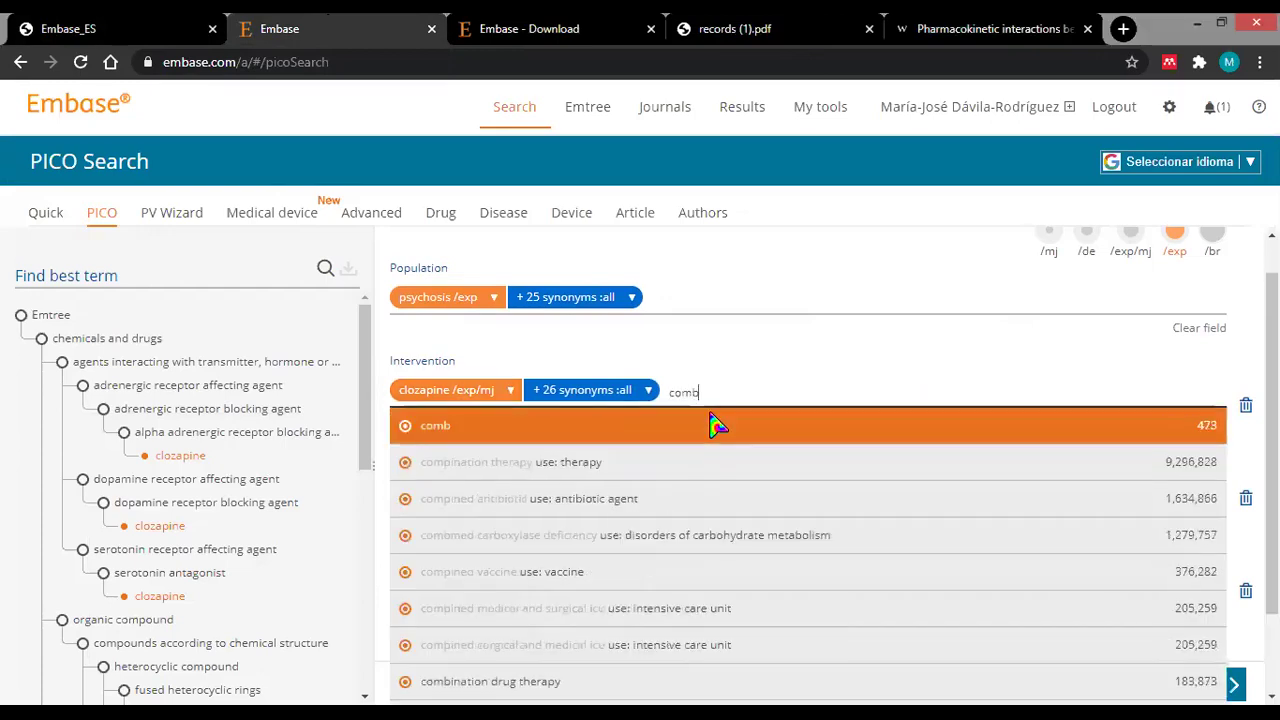
pyautogui.write('ined drug')
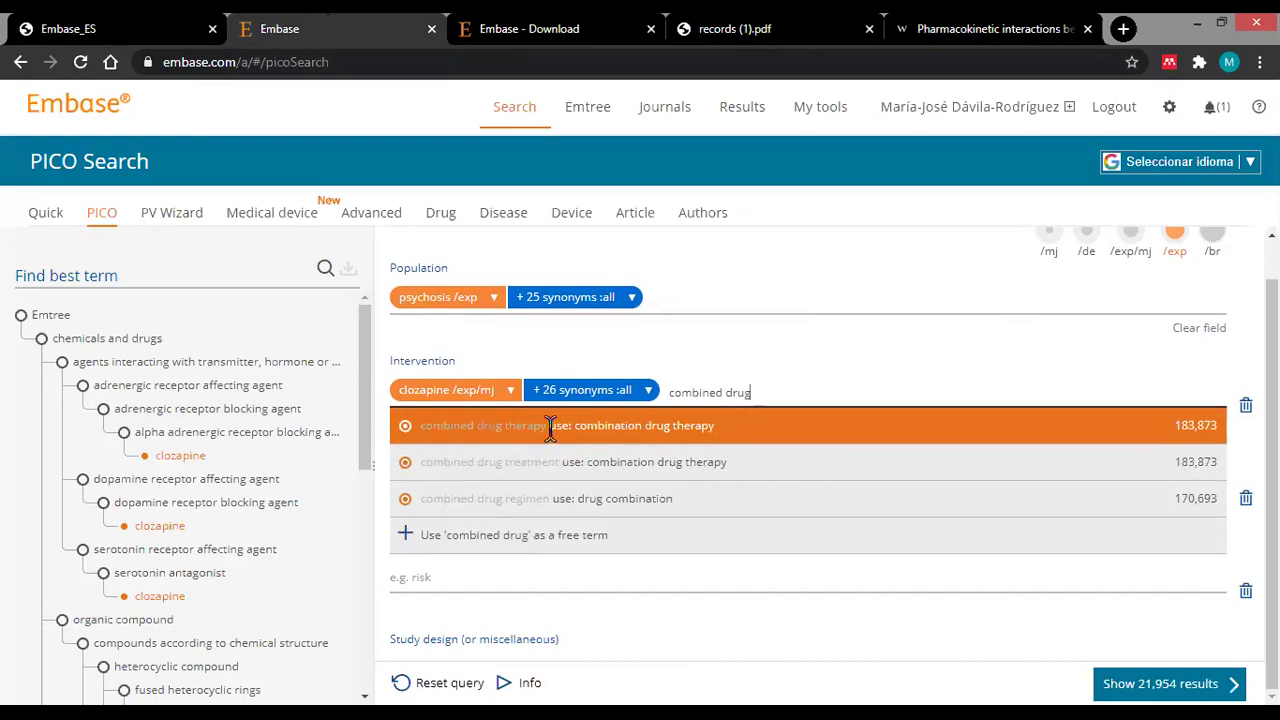
pyautogui.click(651, 430)
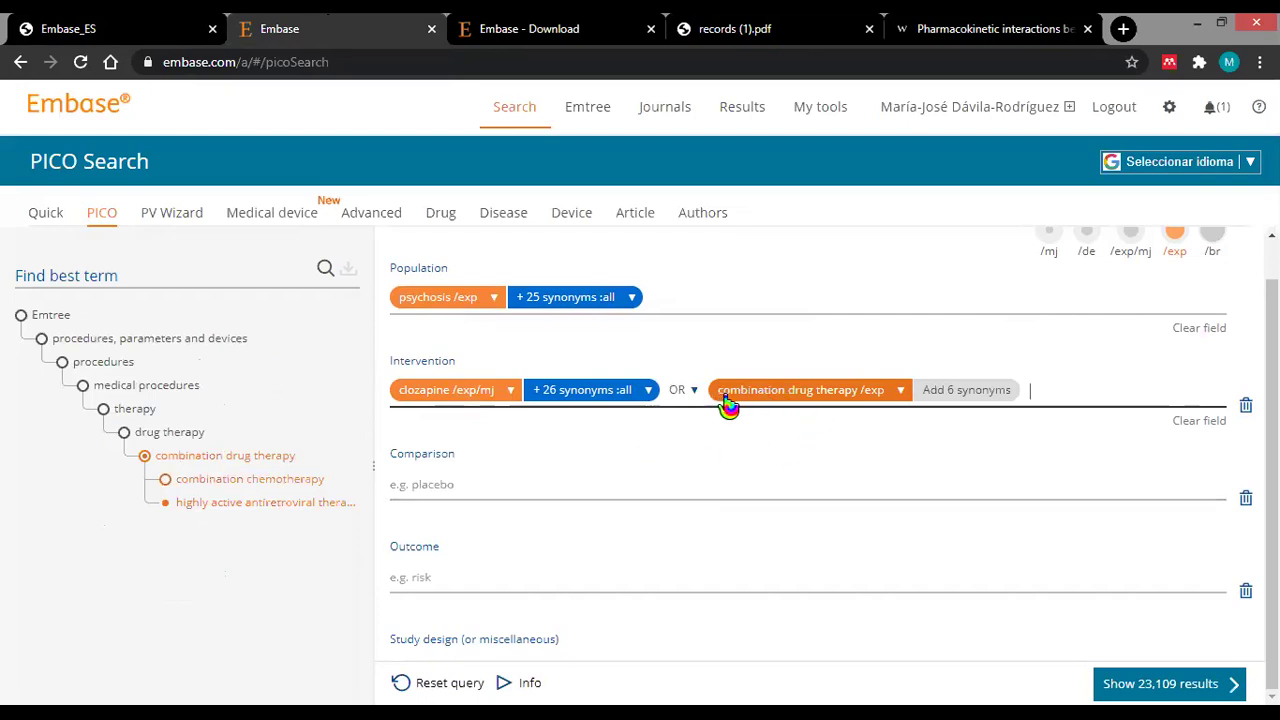
pyautogui.click(958, 403)
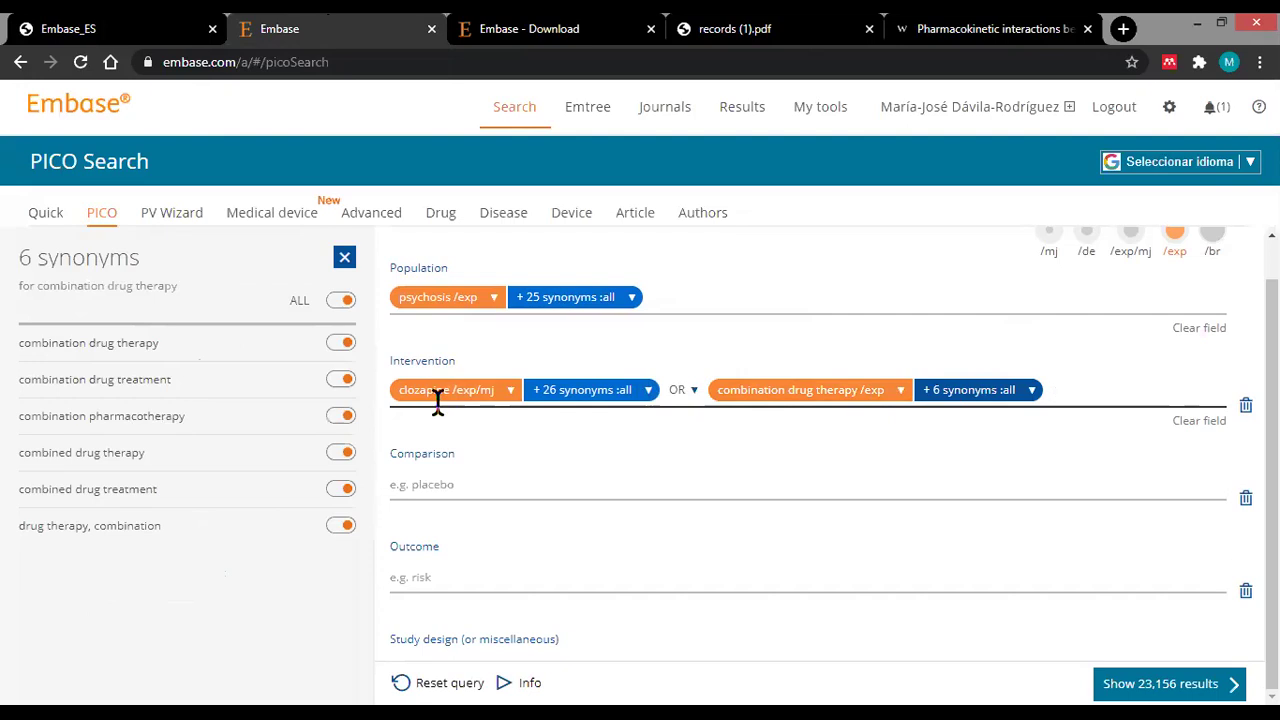
# Join clozapine and combination drug therapy in the Intervention with AND and show the results of the PICO search.
pyautogui.click(692, 394)
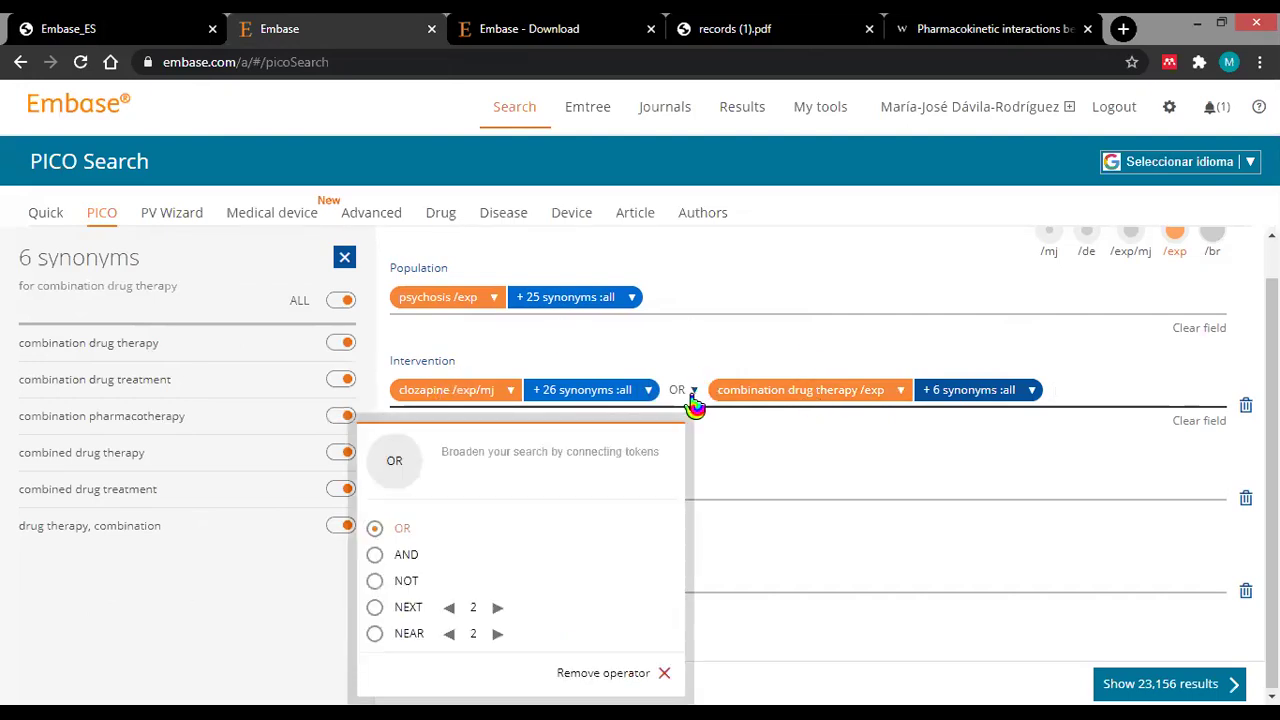
pyautogui.click(375, 556)
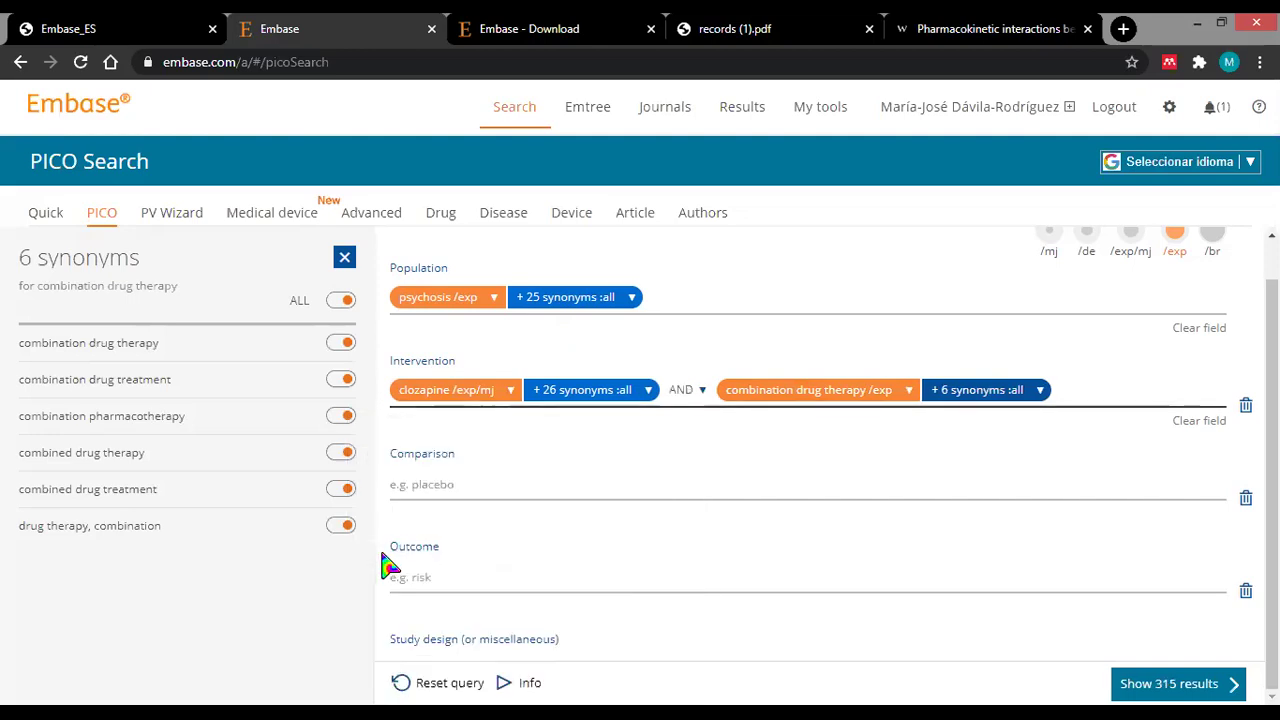
pyautogui.click(1160, 690)
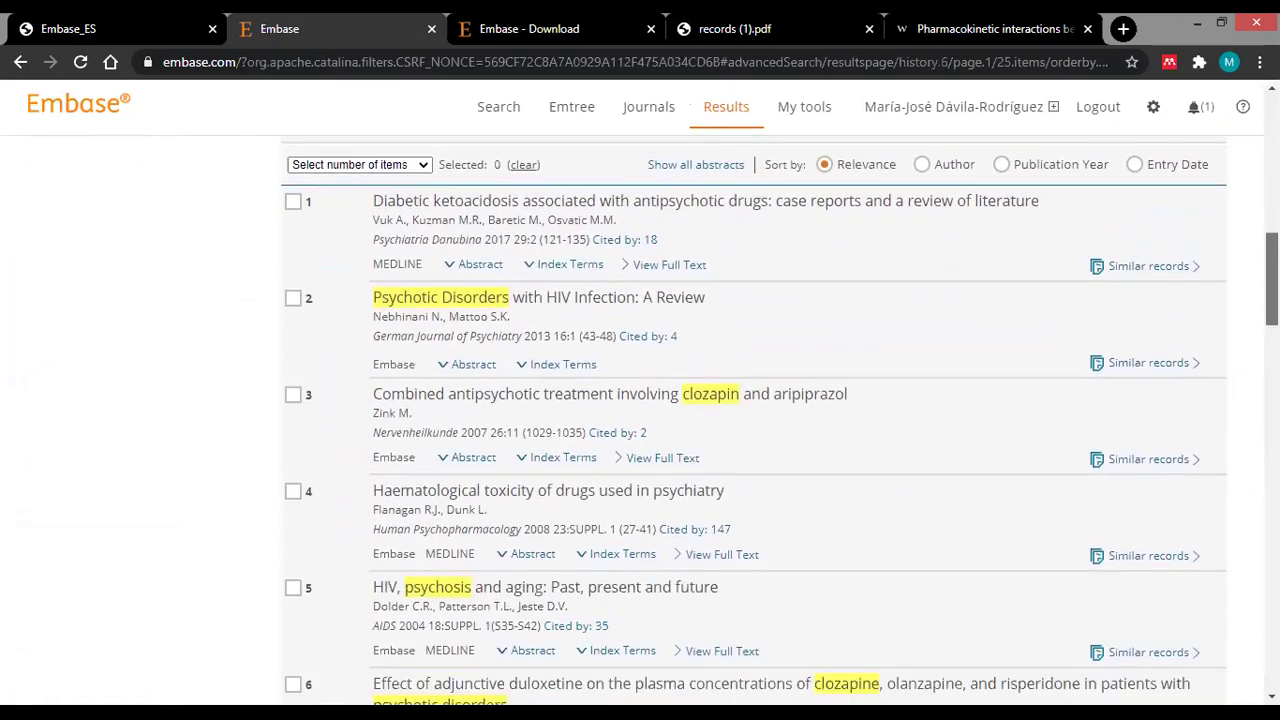
# Examine the generated query in the search history and look through the titles of the first records found.
pyautogui.scroll(10, 1250, 175)
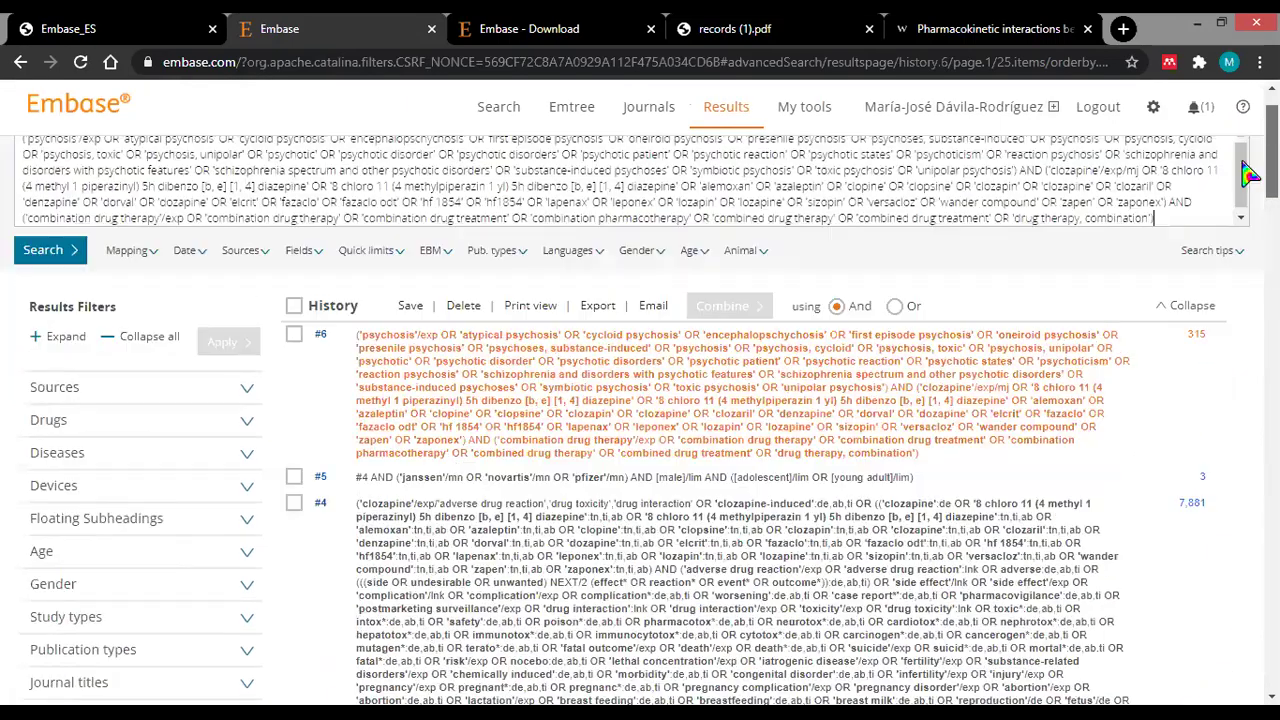
pyautogui.scroll(-1, 835, 383)
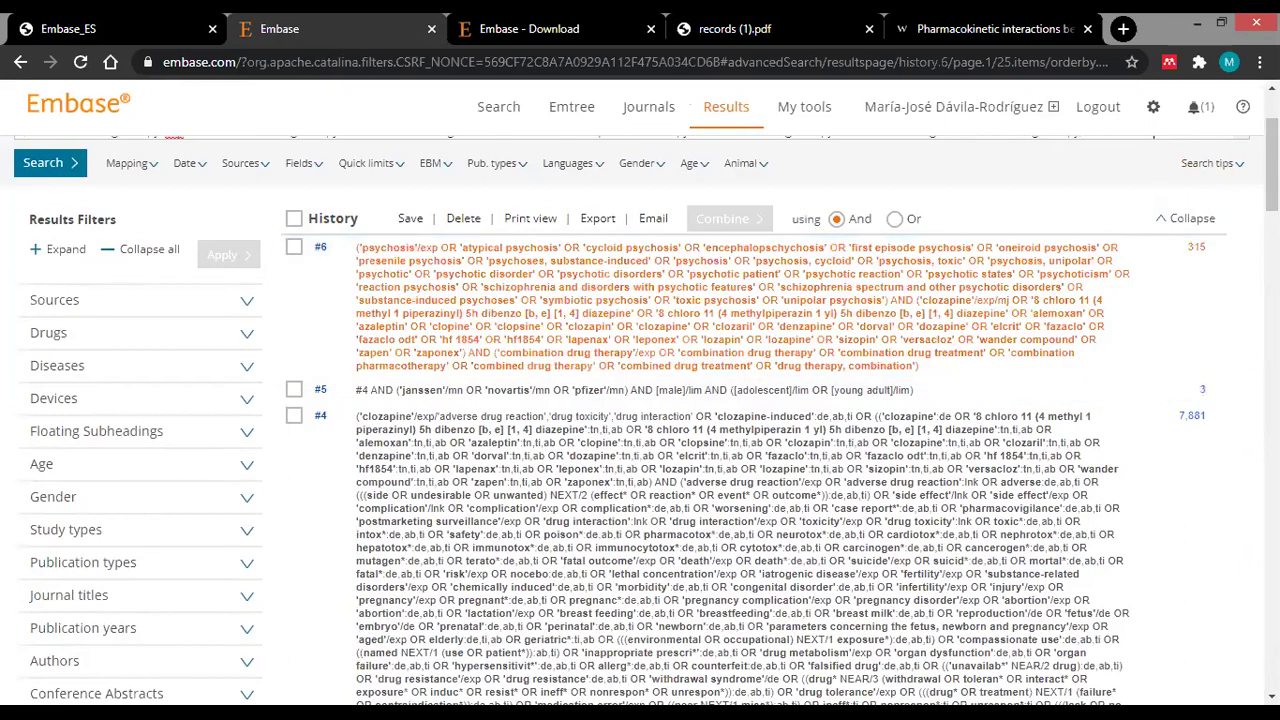
pyautogui.scroll(-12, 760, 420)
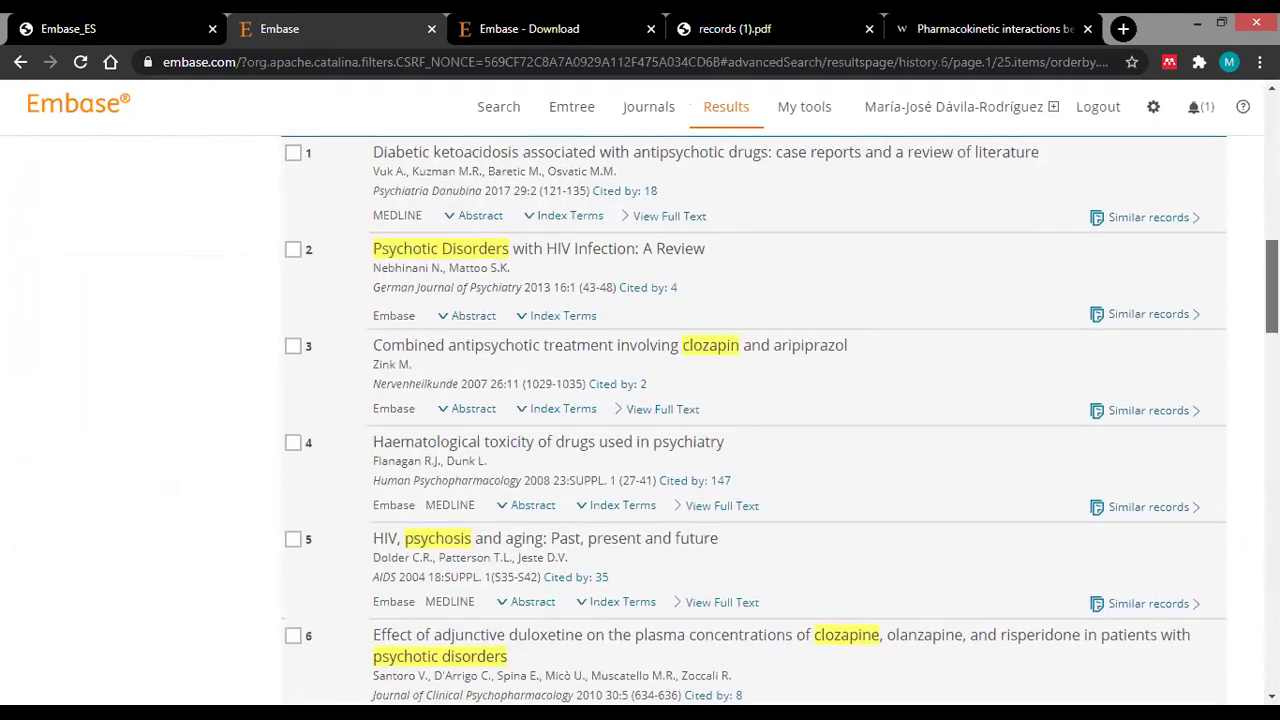
pyautogui.scroll(-1, 760, 420)
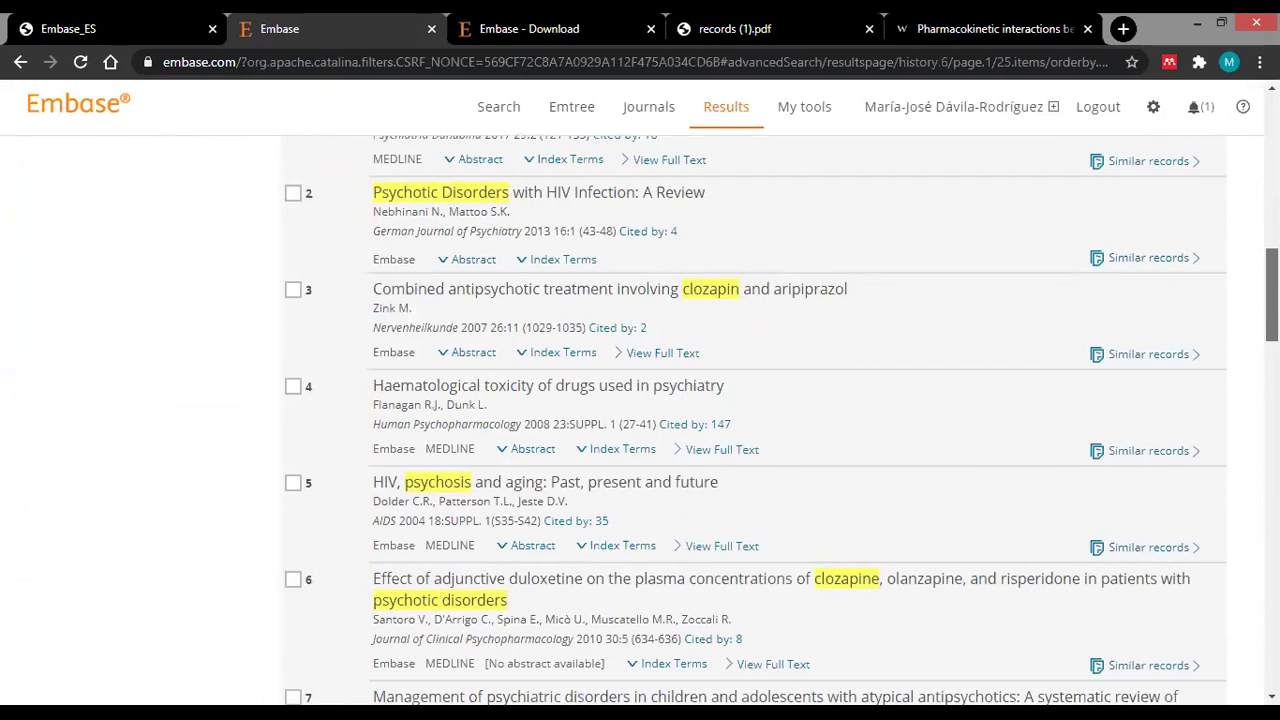
pyautogui.scroll(-1, 760, 420)
pyautogui.scroll(-1, 760, 420)
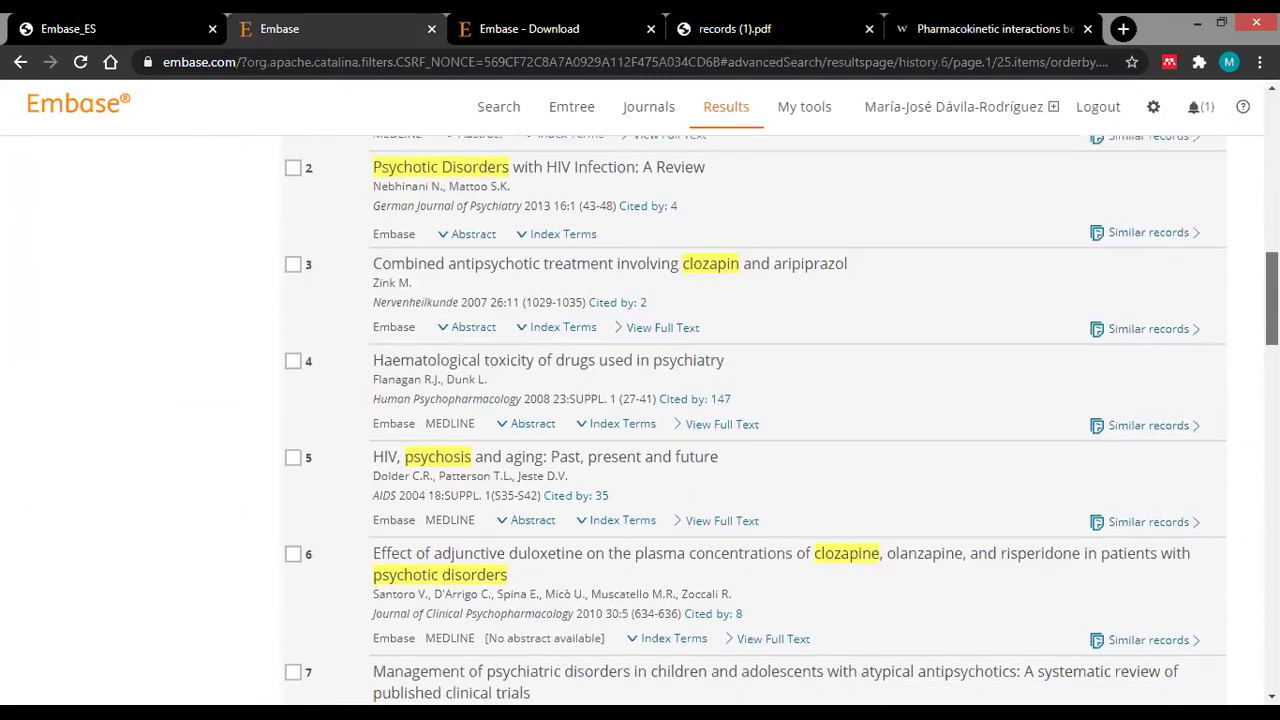
pyautogui.scroll(-1, 760, 420)
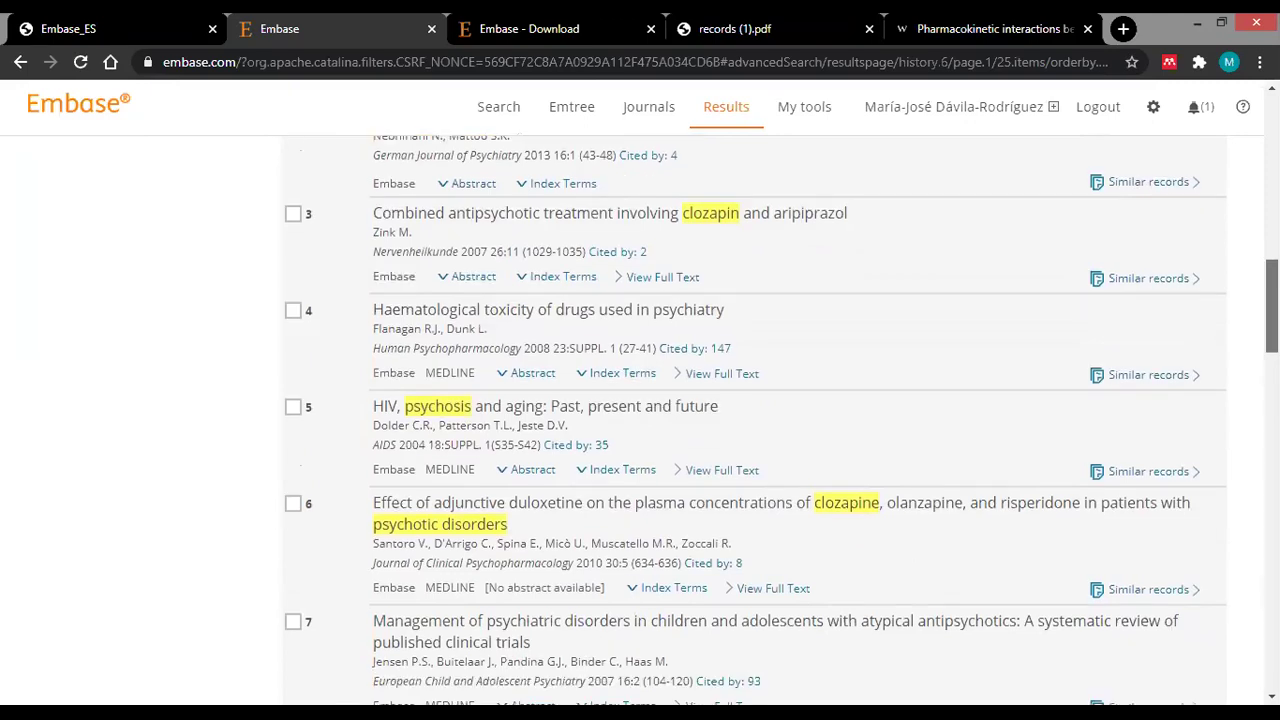
pyautogui.scroll(1, 760, 420)
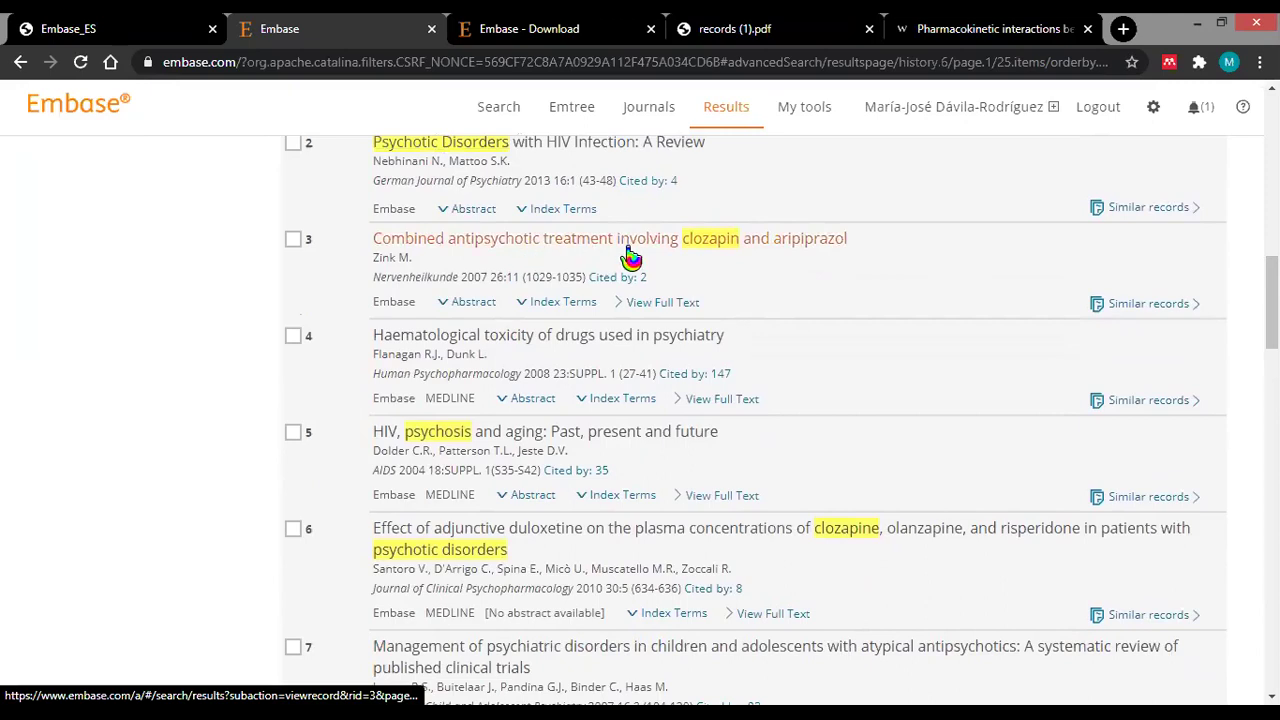
# Open the record "Combined antipsychotic treatment involving clozapin and aripiprazol", read its abstract and drug terms, and return to the results.
pyautogui.click(474, 246)
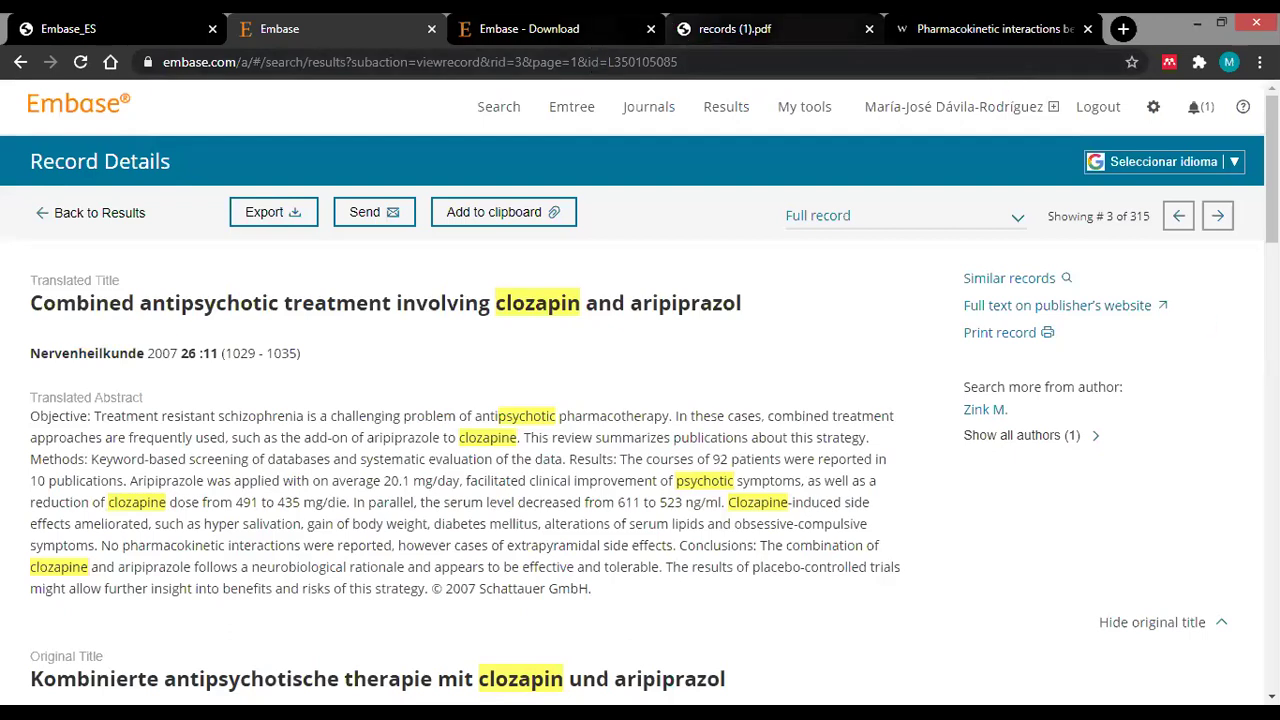
pyautogui.scroll(-1, 1268, 175)
pyautogui.scroll(-4, 640, 400)
pyautogui.scroll(4, 640, 400)
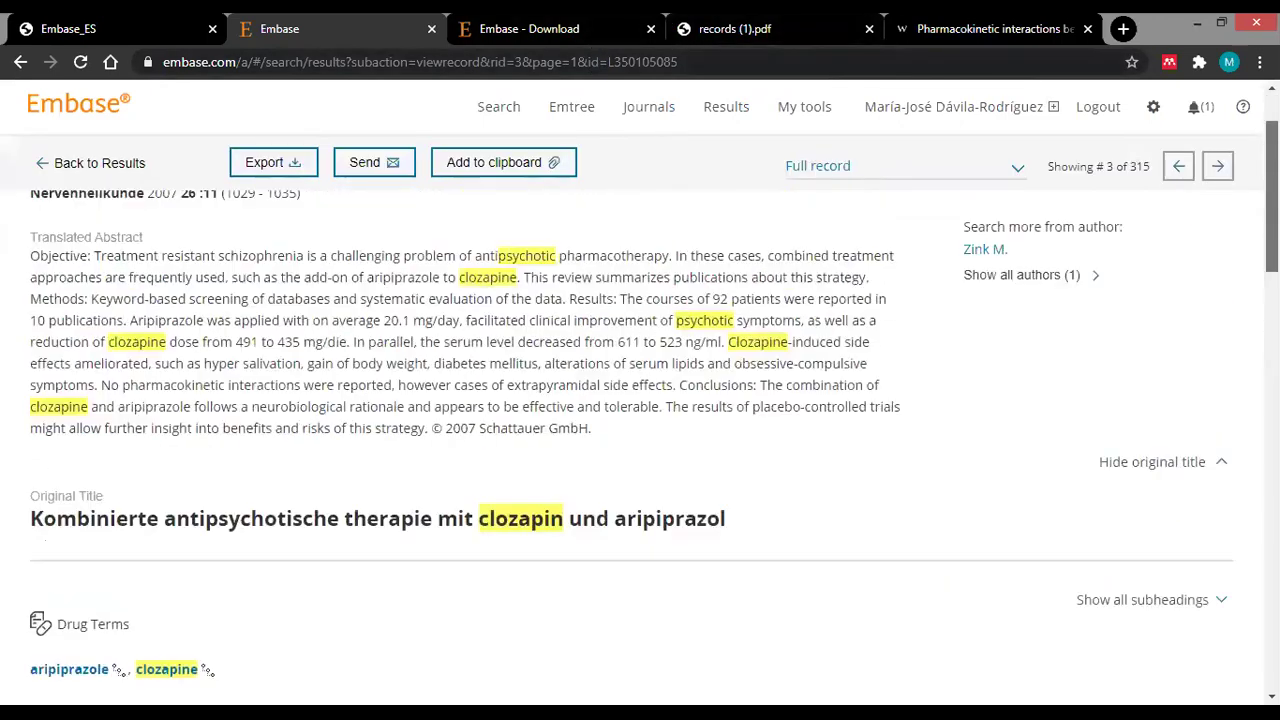
pyautogui.click(20, 62)
# Highlight question 4 about clozapine detection methods in the Embase_ES slides and return to the Embase results.
pyautogui.click(115, 30)
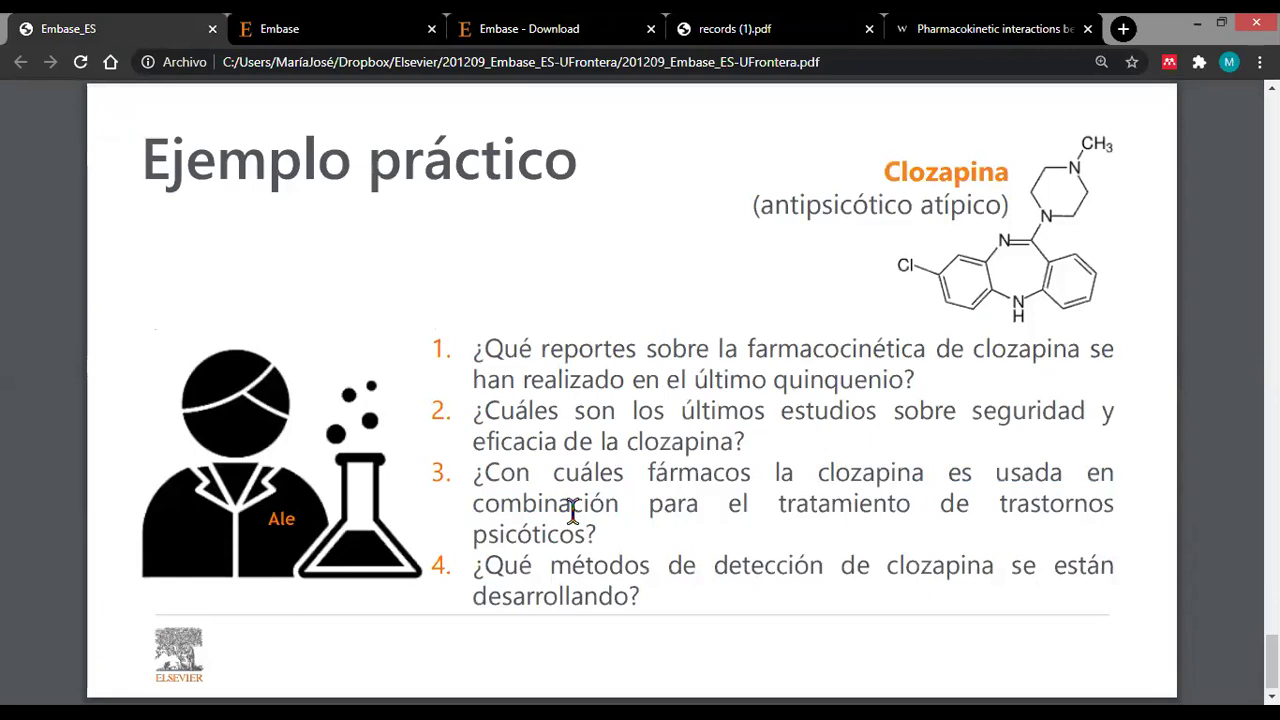
pyautogui.doubleClick(510, 567)
pyautogui.moveTo(555, 565); pyautogui.dragTo(645, 597)
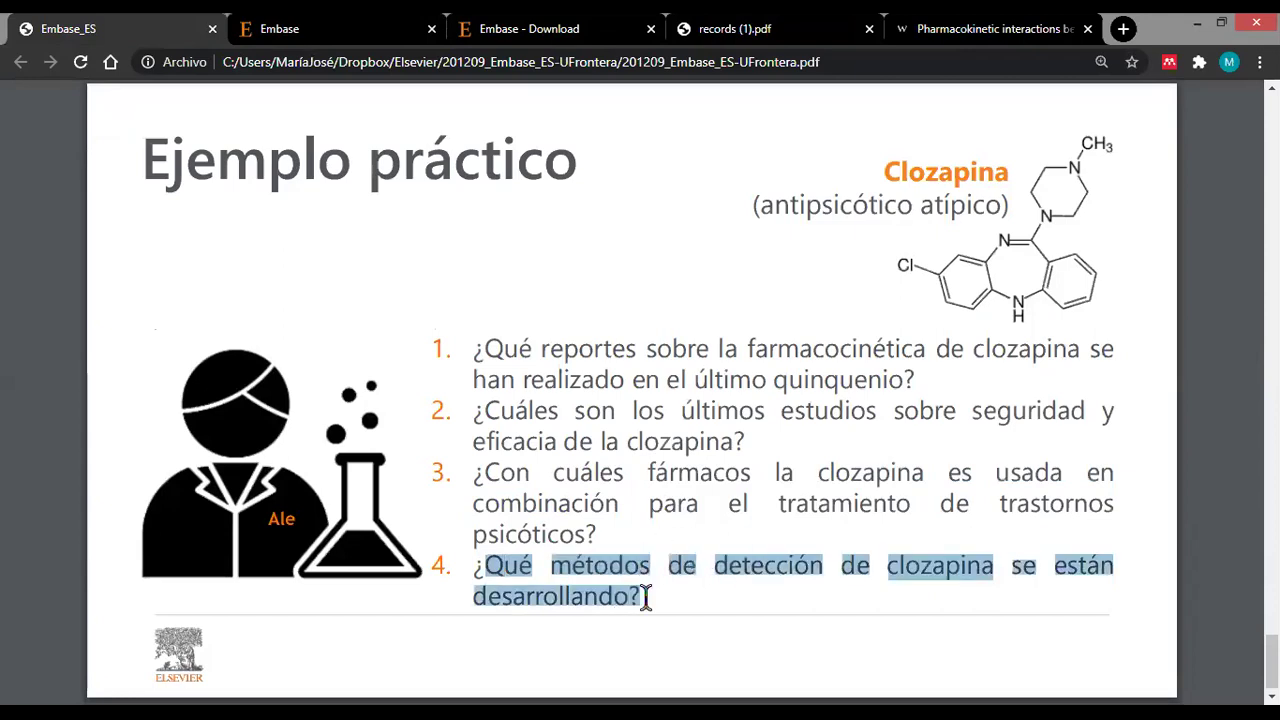
pyautogui.click(280, 28)
# Look through the search history and select search #1, 'clozapine'/exp/dd_pk.
pyautogui.scroll(-3, 531, 383)
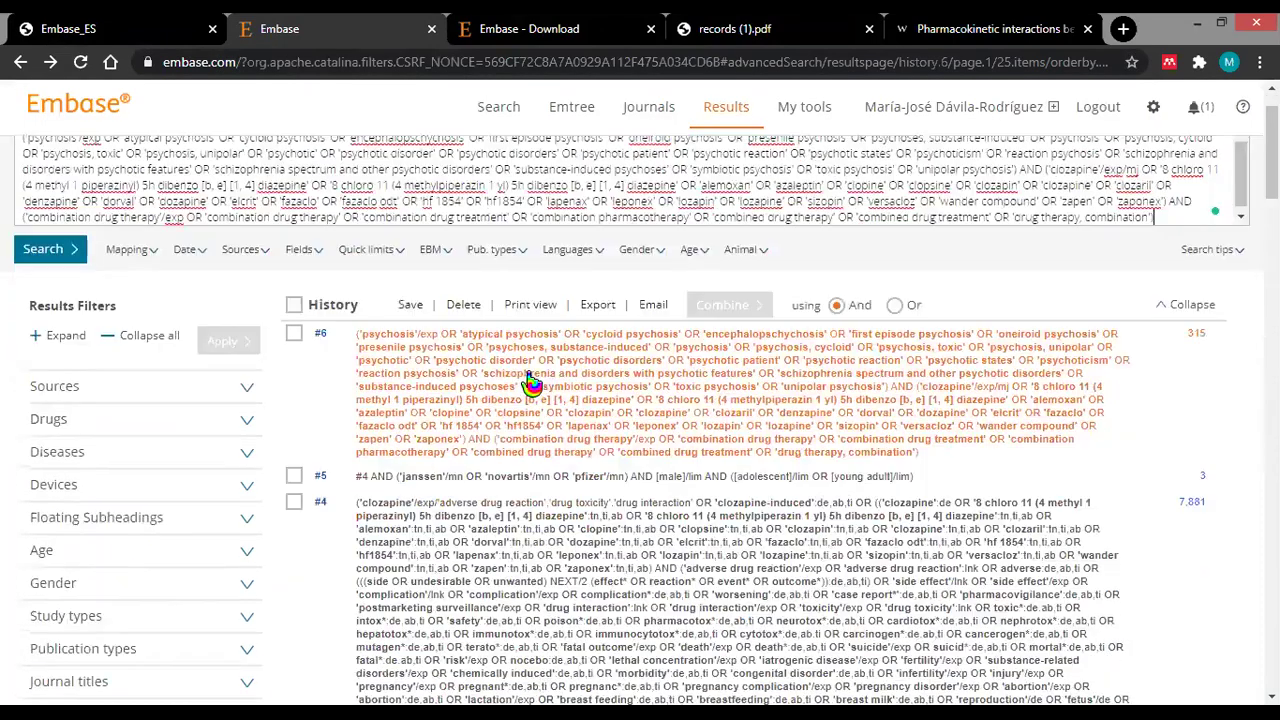
pyautogui.scroll(3, 531, 383)
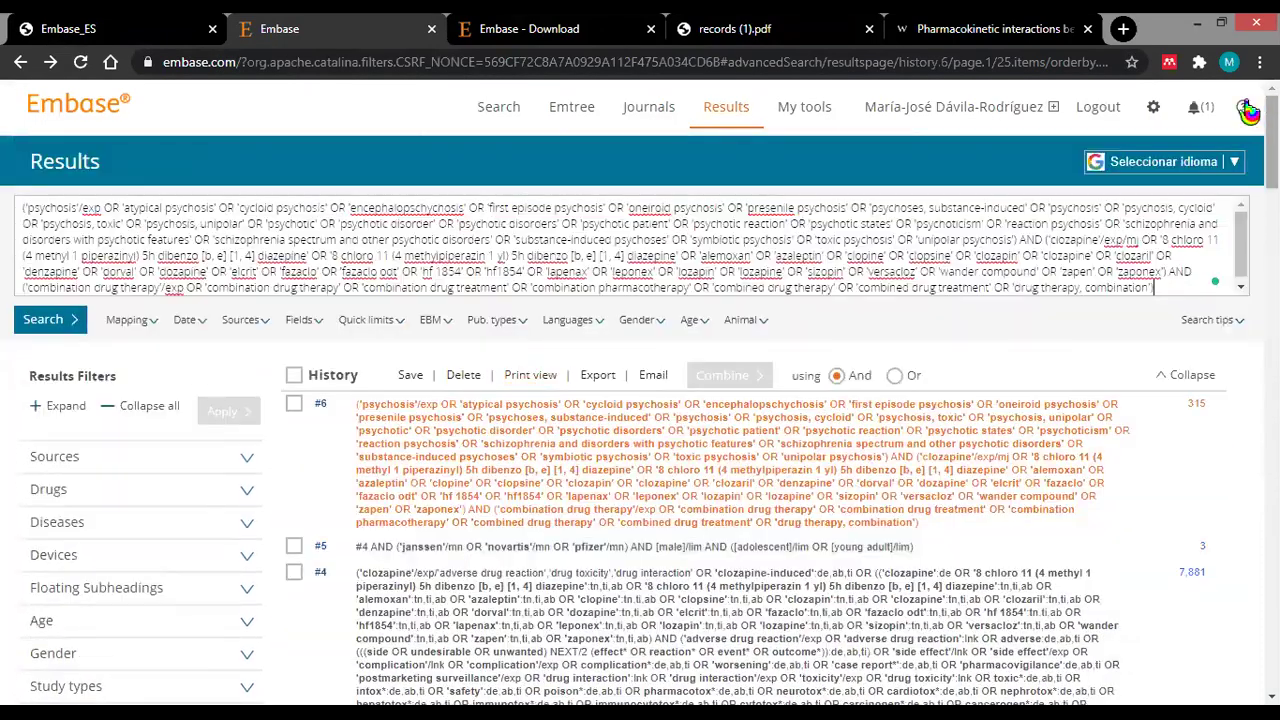
pyautogui.scroll(-1, 483, 400)
pyautogui.scroll(-3, 483, 400)
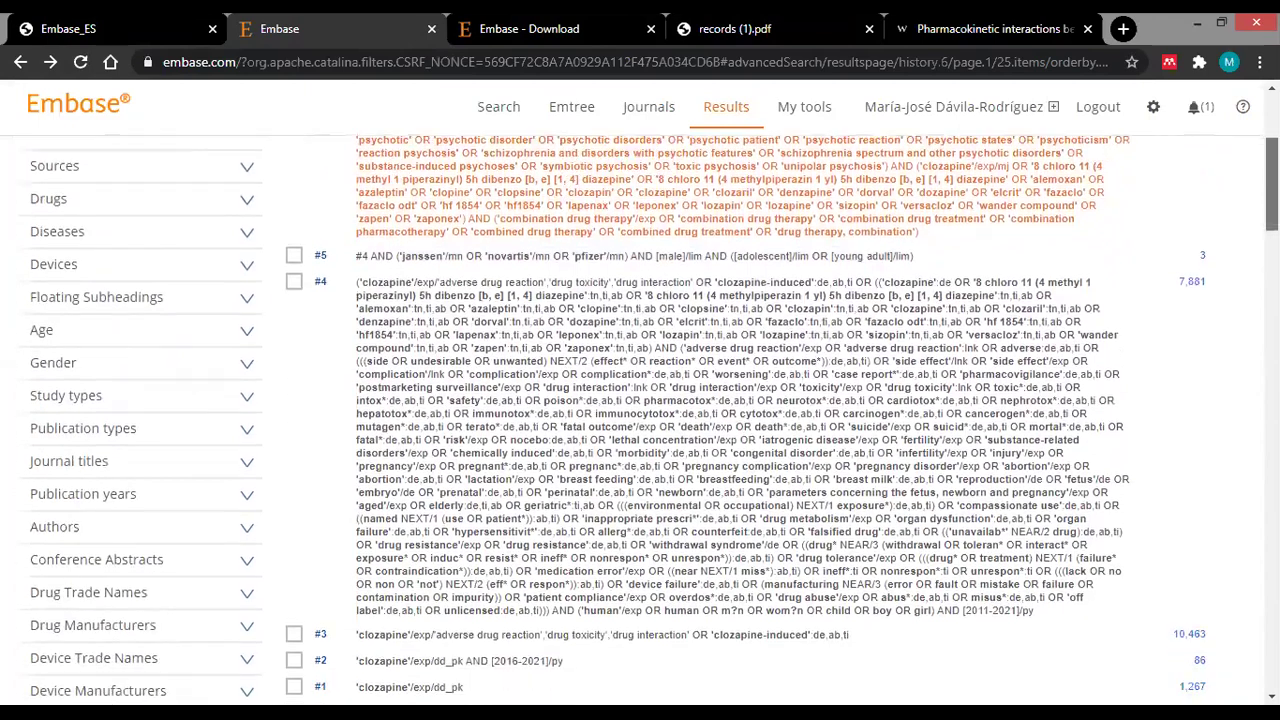
pyautogui.scroll(2, 649, 420)
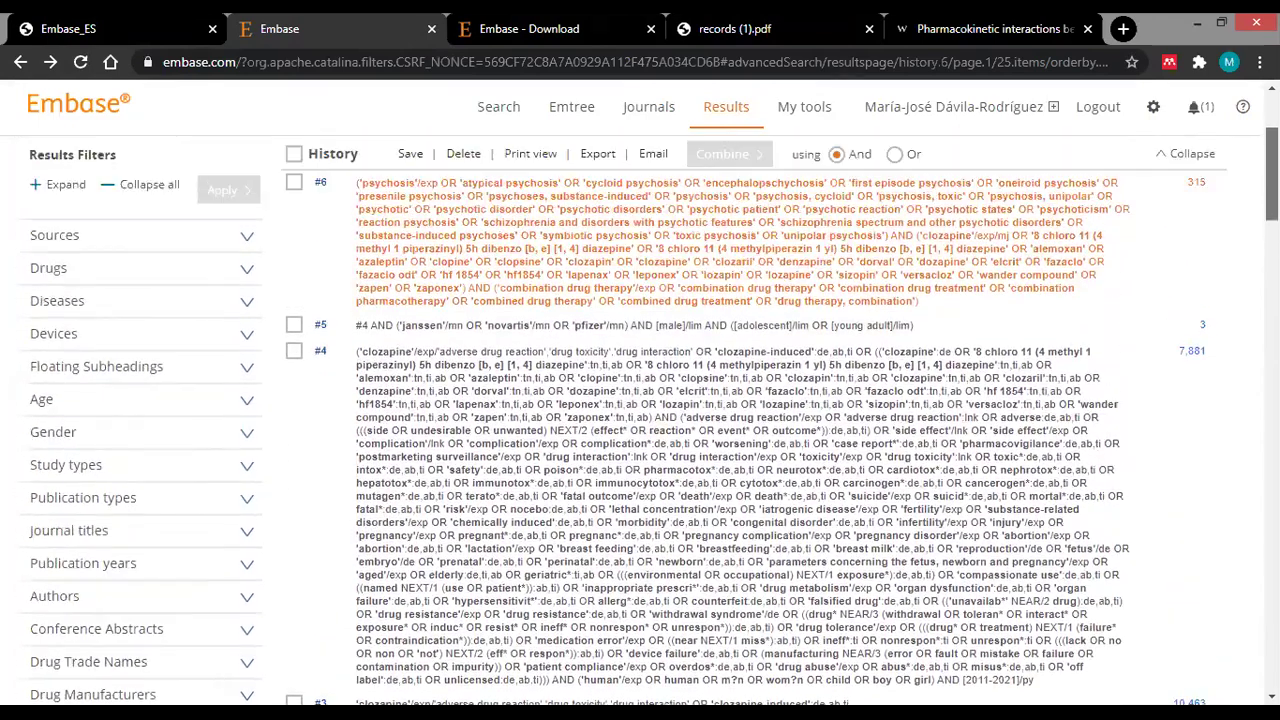
pyautogui.scroll(-3, 715, 312)
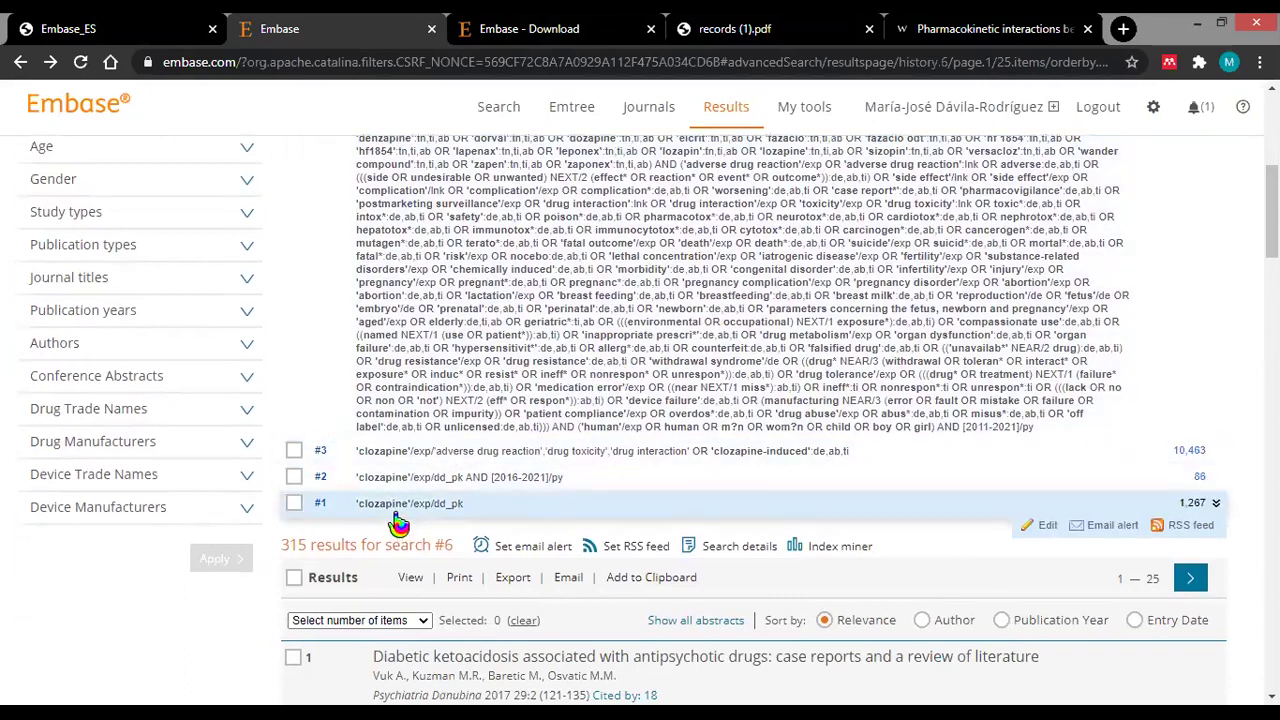
pyautogui.click(294, 505)
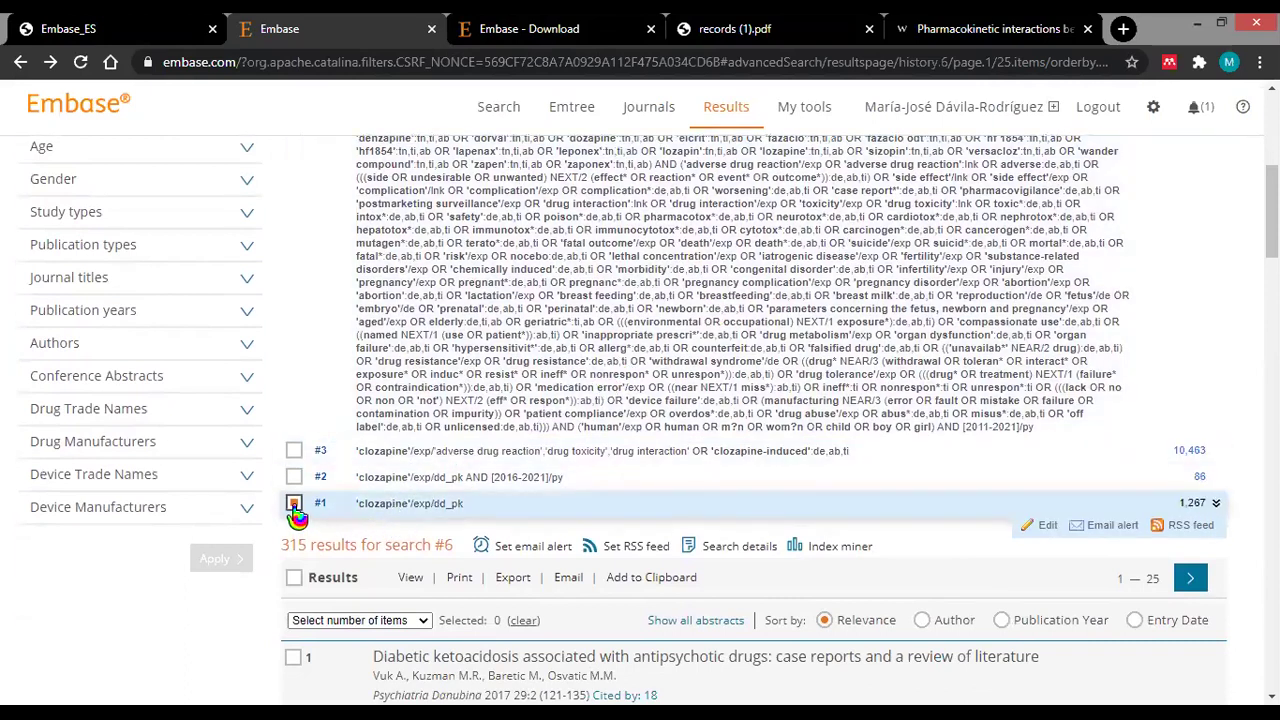
# Open the results of search #1 from the history and look through its first records.
pyautogui.scroll(6, 400, 450)
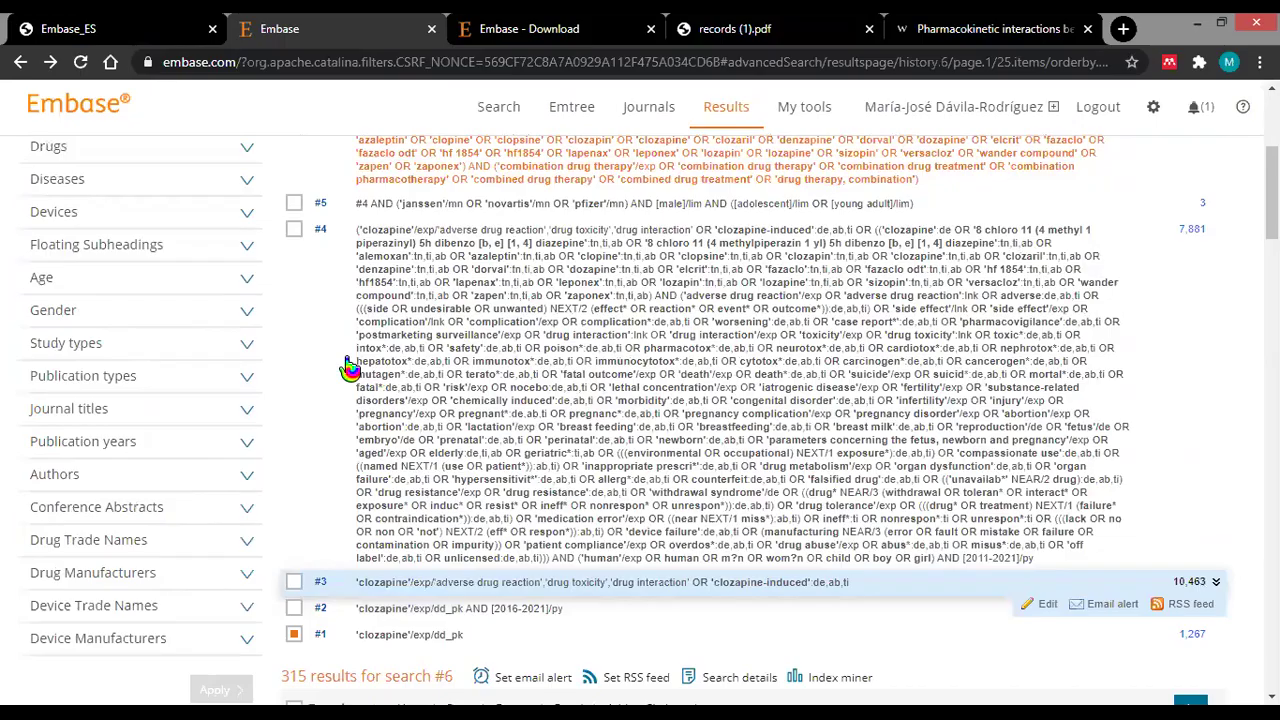
pyautogui.scroll(-10, 717, 447)
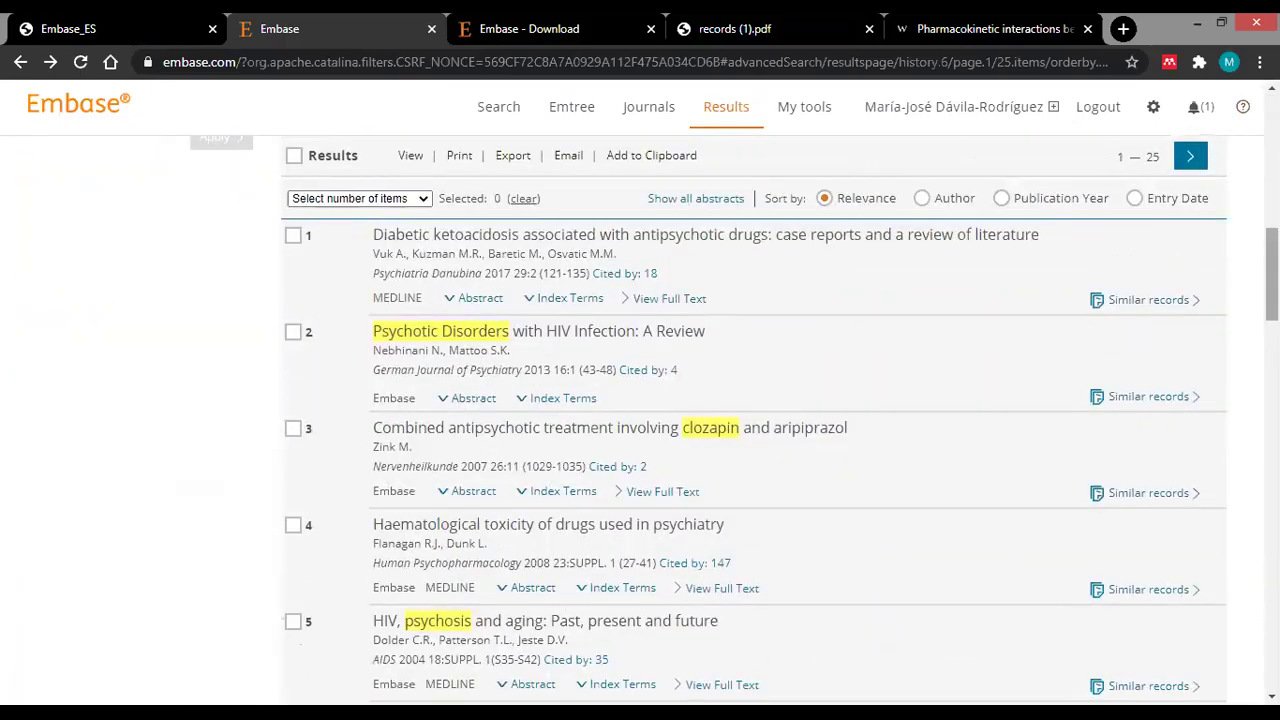
pyautogui.scroll(4, 412, 460)
pyautogui.click(412, 455)
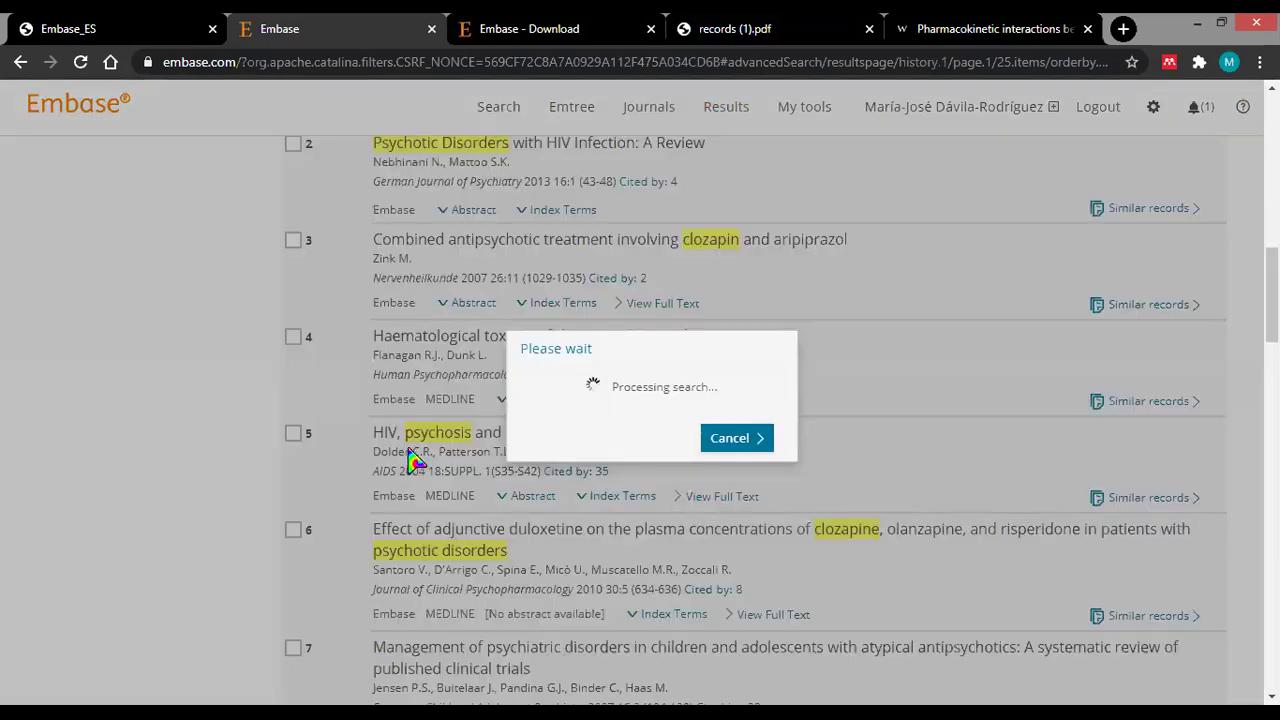
pyautogui.scroll(6, 640, 420)
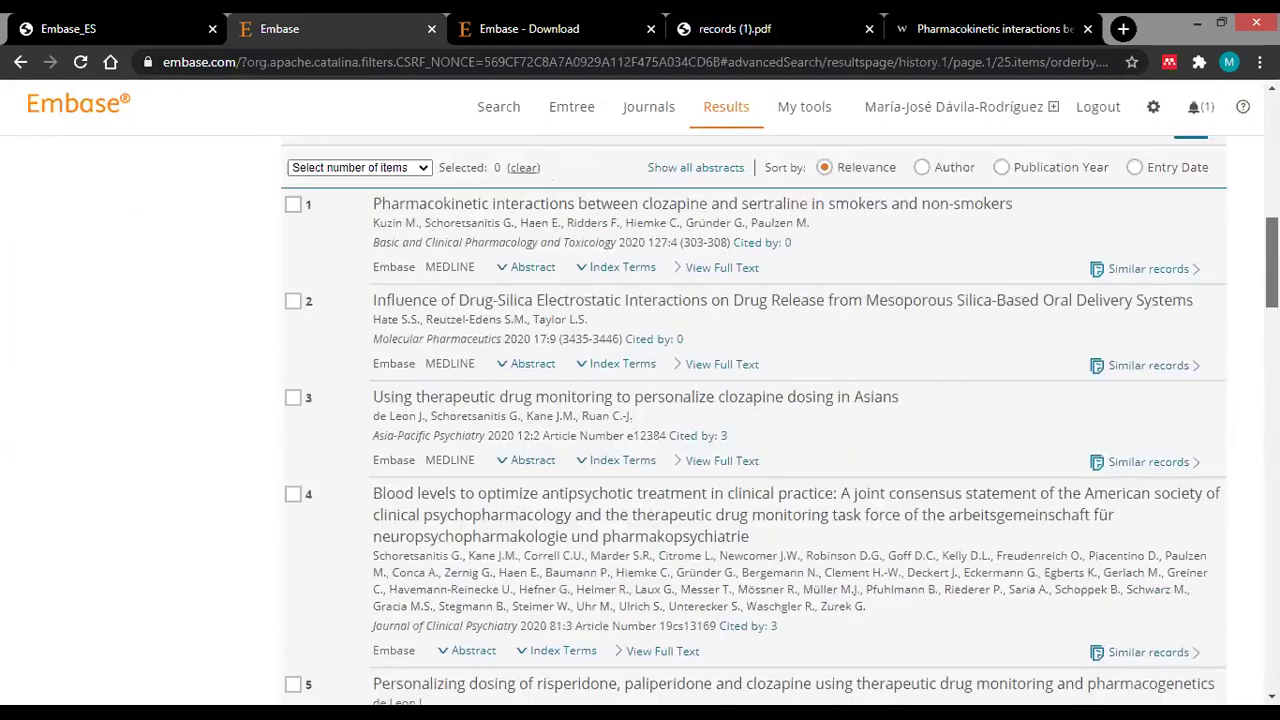
pyautogui.scroll(-5, 640, 420)
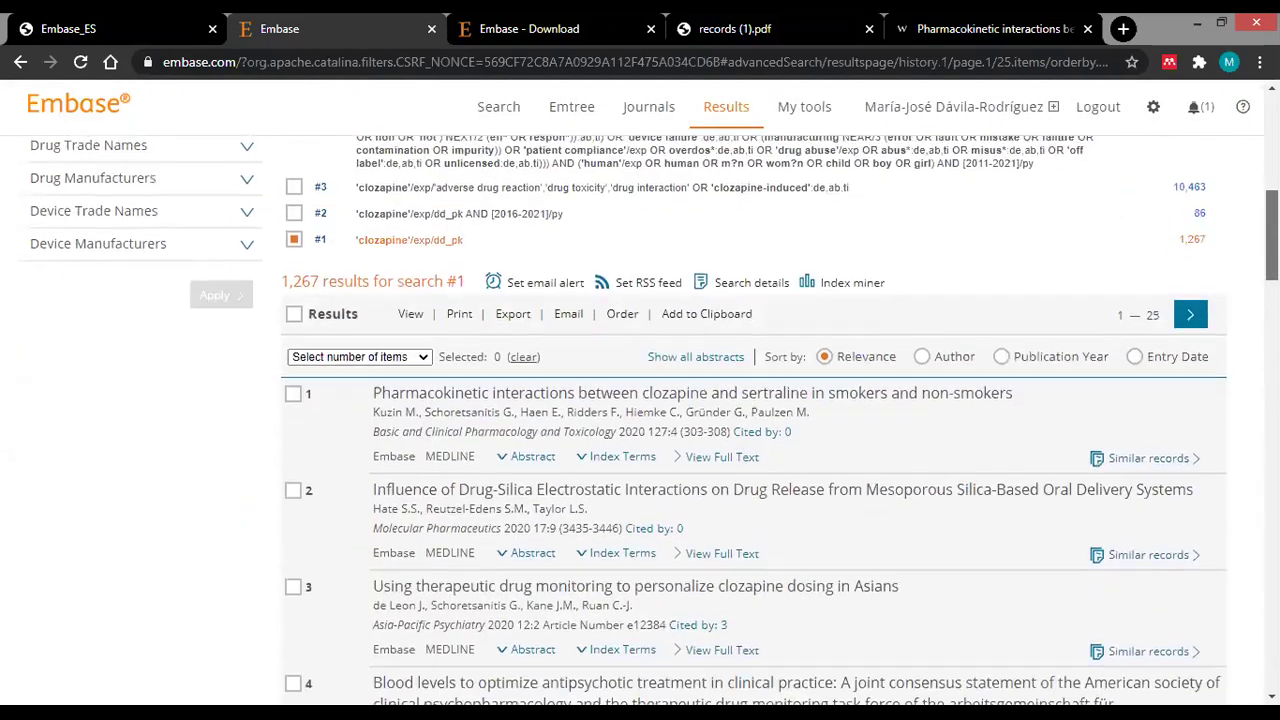
# Expand the Devices filter for the search #1 results and look through the listed devices.
pyautogui.scroll(3, 827, 358)
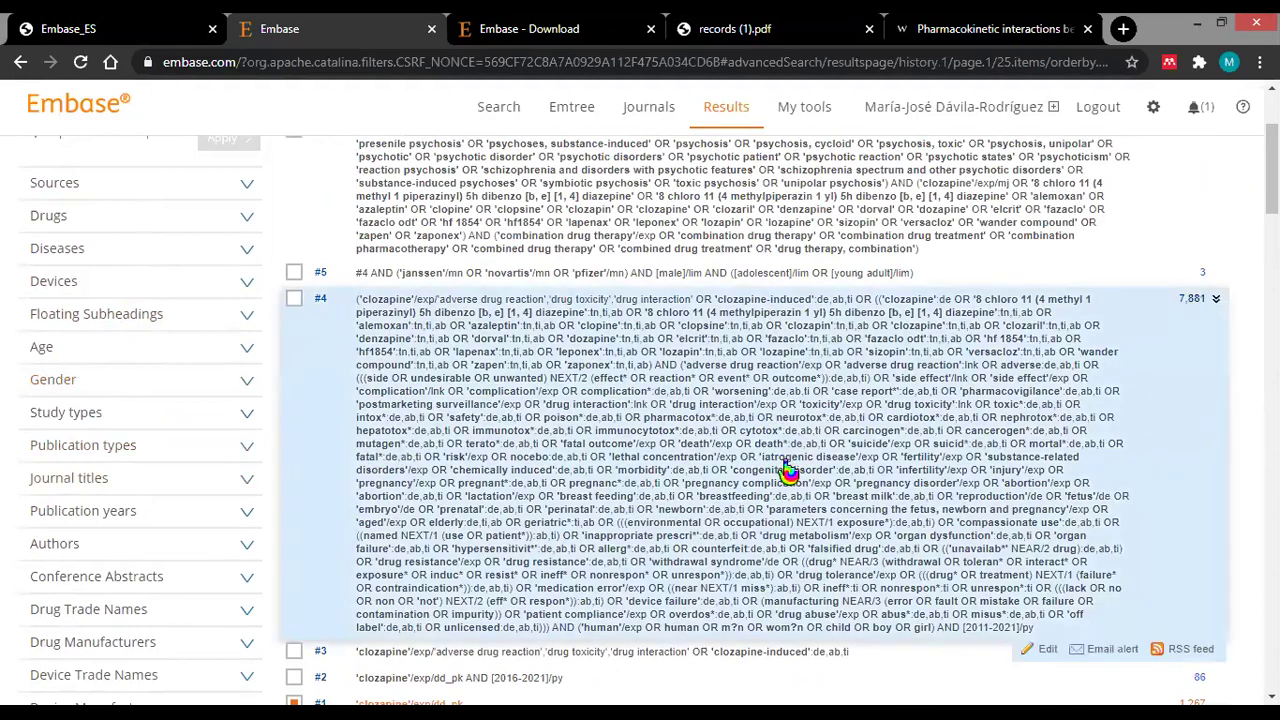
pyautogui.scroll(1, 1272, 170)
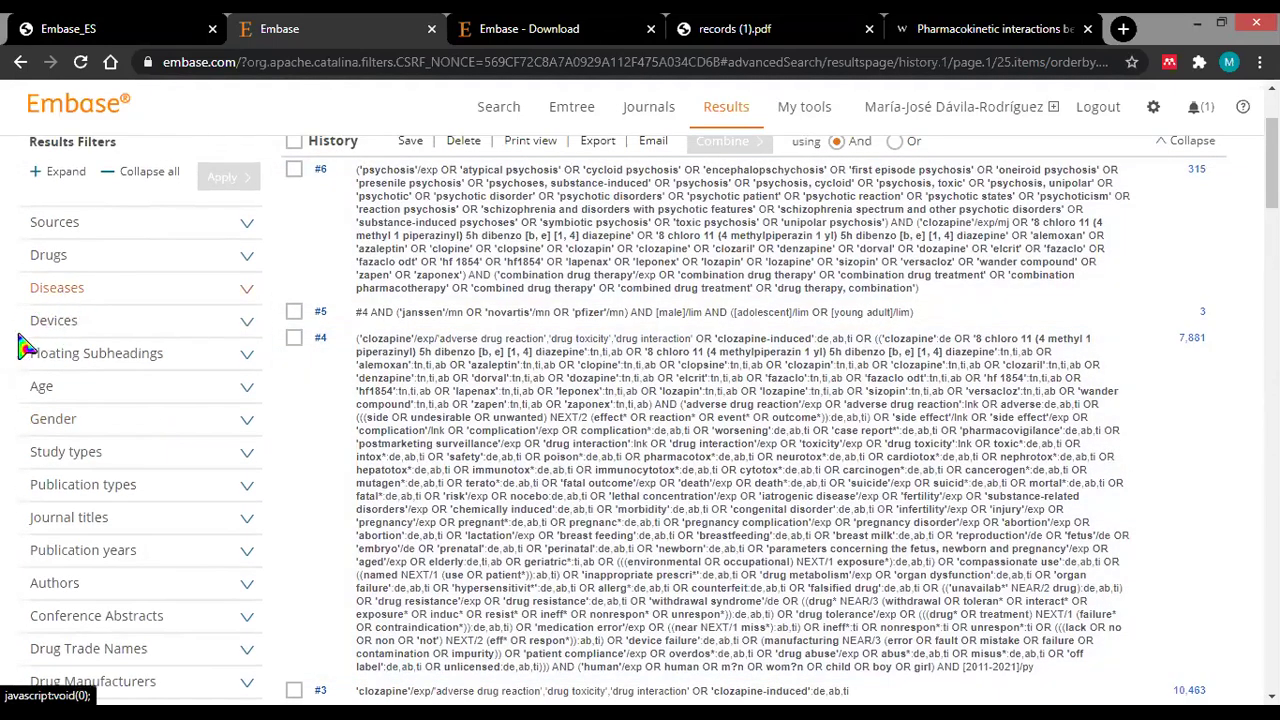
pyautogui.click(246, 330)
pyautogui.scroll(-3, 252, 420)
pyautogui.scroll(5, 255, 473)
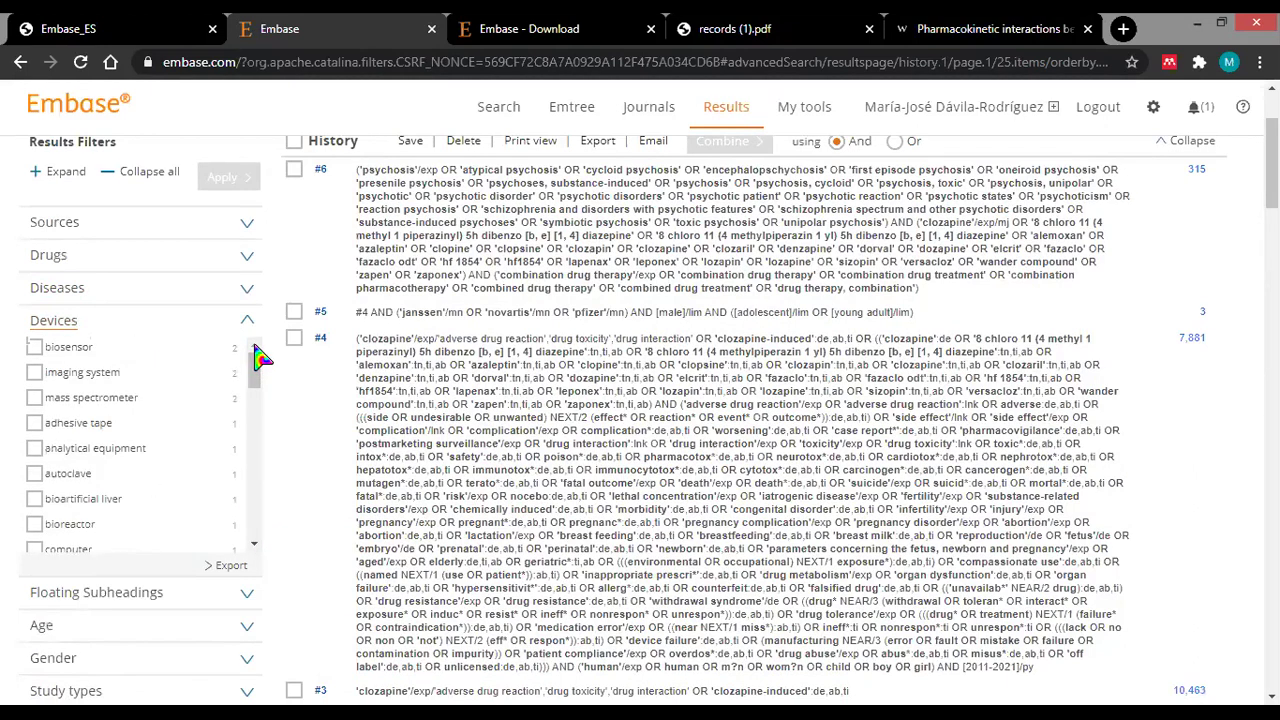
# Revisit question 4 on clozapine detection methods in the Embase_ES slides, clear its highlight and return to the Embase results.
pyautogui.click(120, 28)
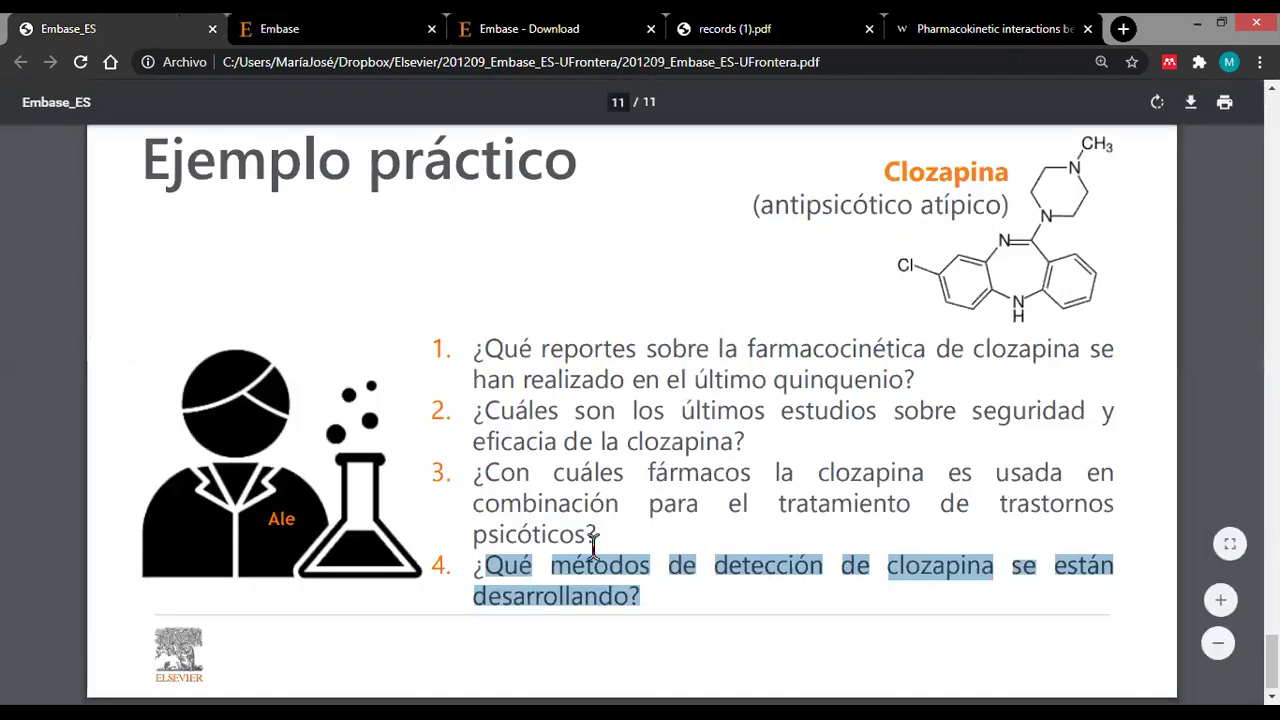
pyautogui.click(548, 575)
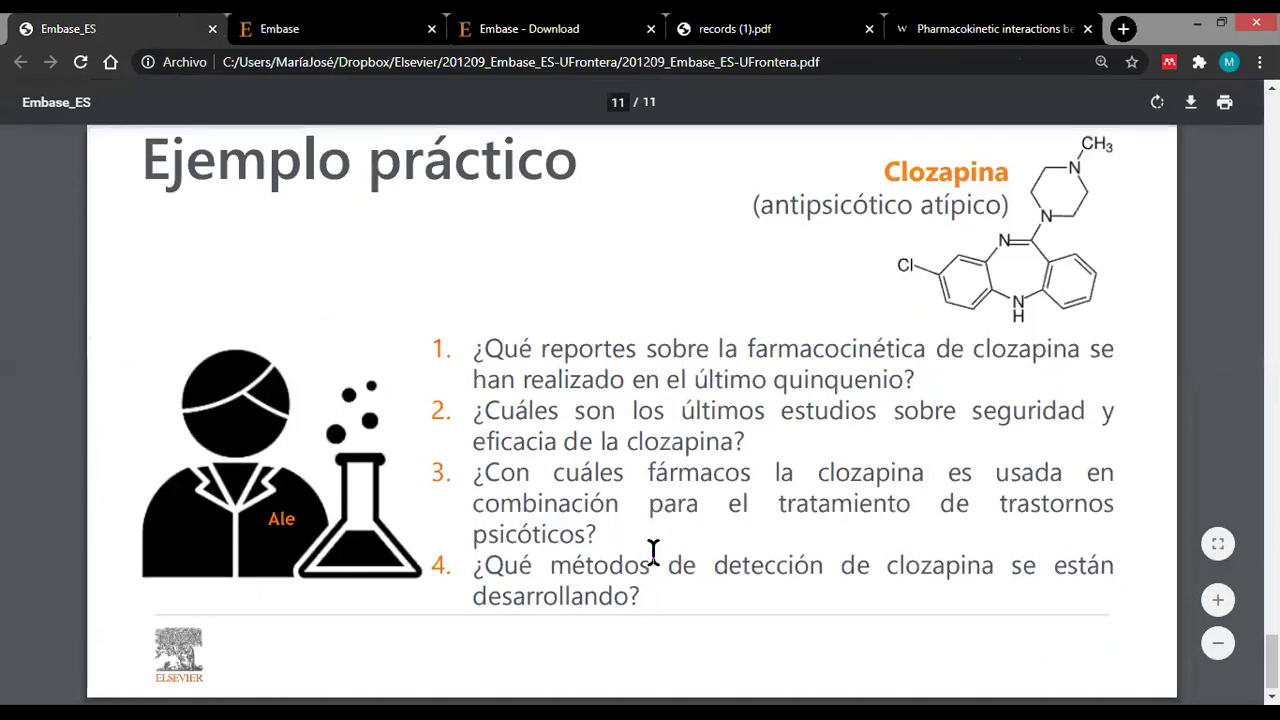
pyautogui.click(268, 29)
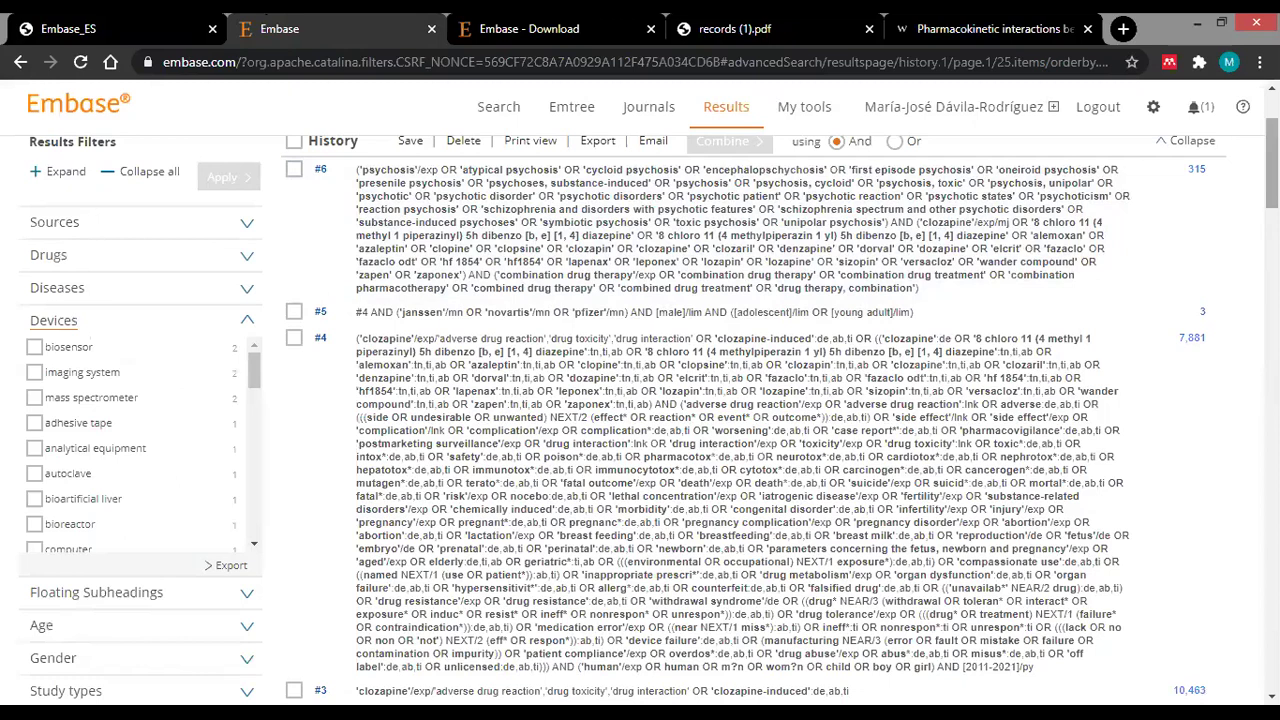
# Open the results of search #2, 'clozapine'/exp/dd_pk AND [2016-2021]/py, from the search history.
pyautogui.scroll(-2, 1203, 275)
pyautogui.scroll(-1, 390, 470)
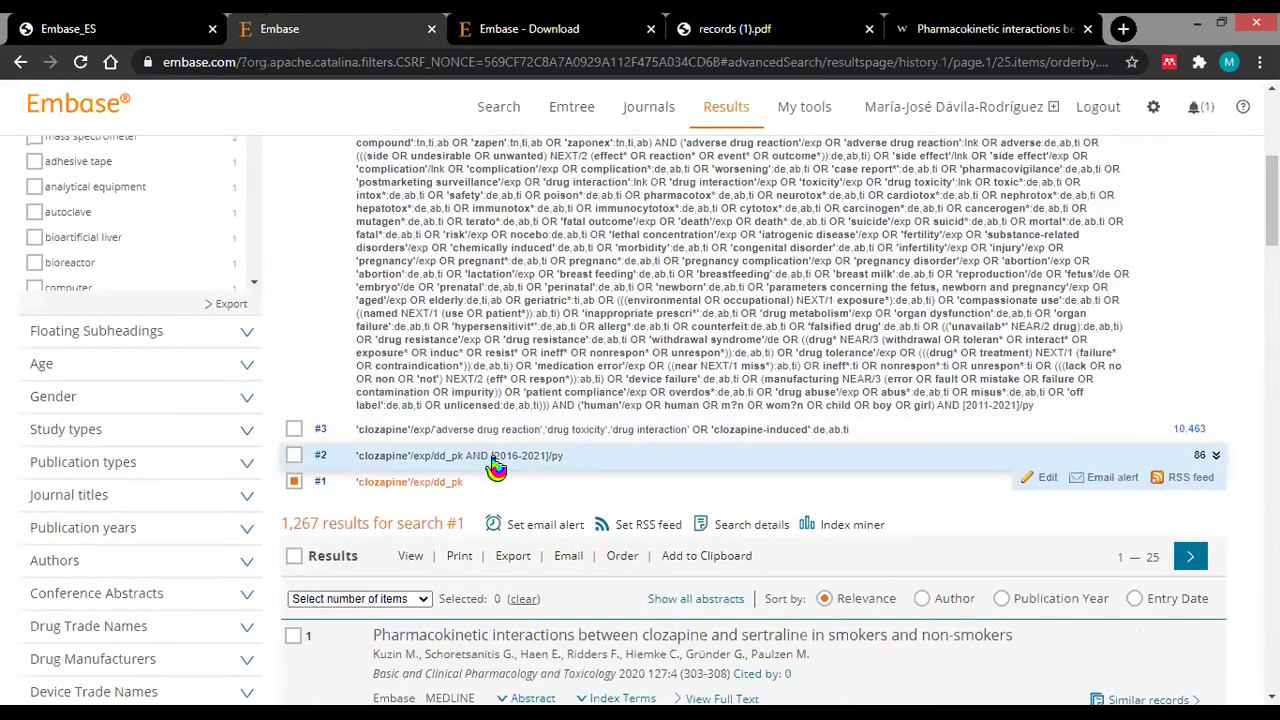
pyautogui.click(409, 458)
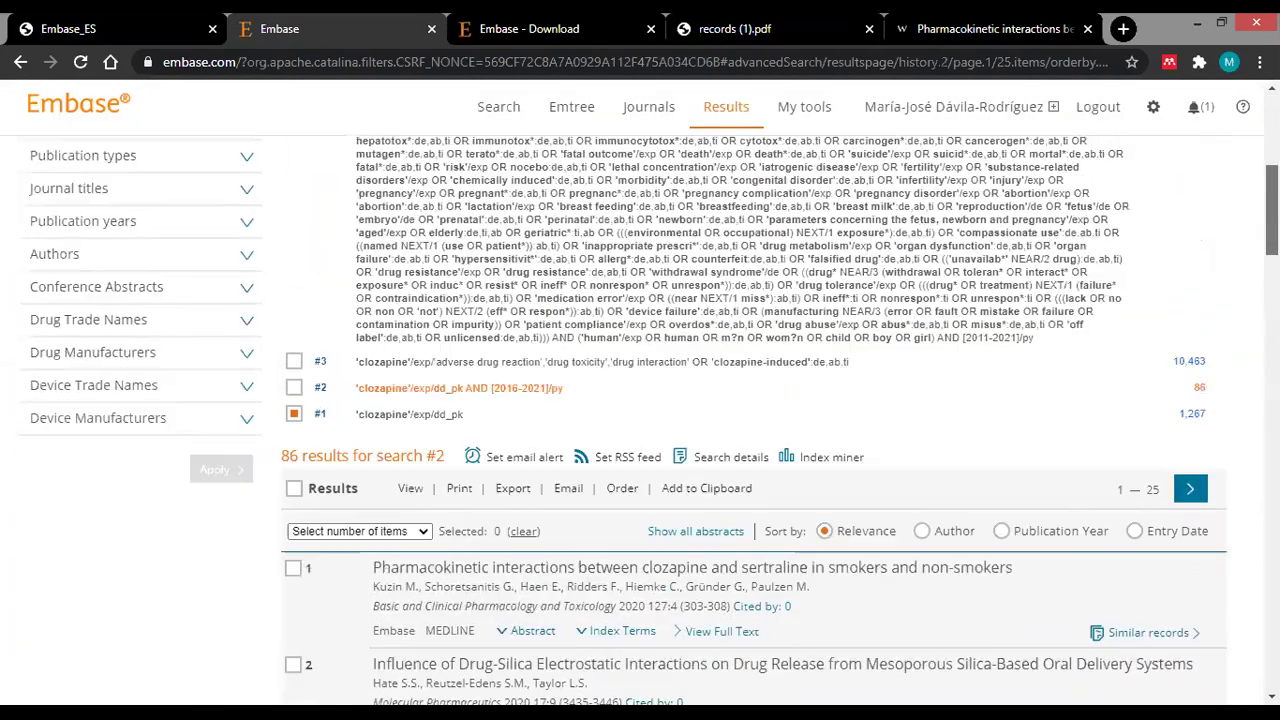
pyautogui.scroll(-1, 480, 274)
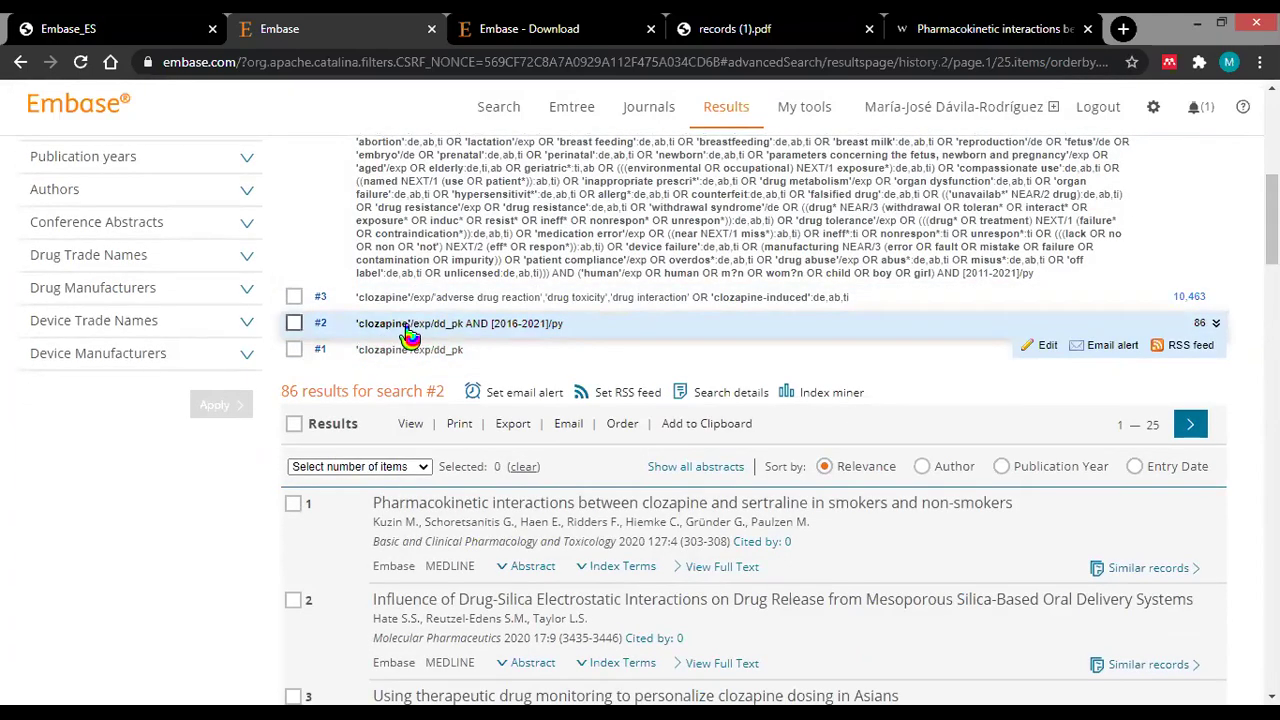
# In the Devices filter, select adhesive tape, ep300 liquid chromatograph, hematocrit test kit, hematology analyzer, immunoassay analyzer and lbp-f31.
pyautogui.scroll(4, 1172, 228)
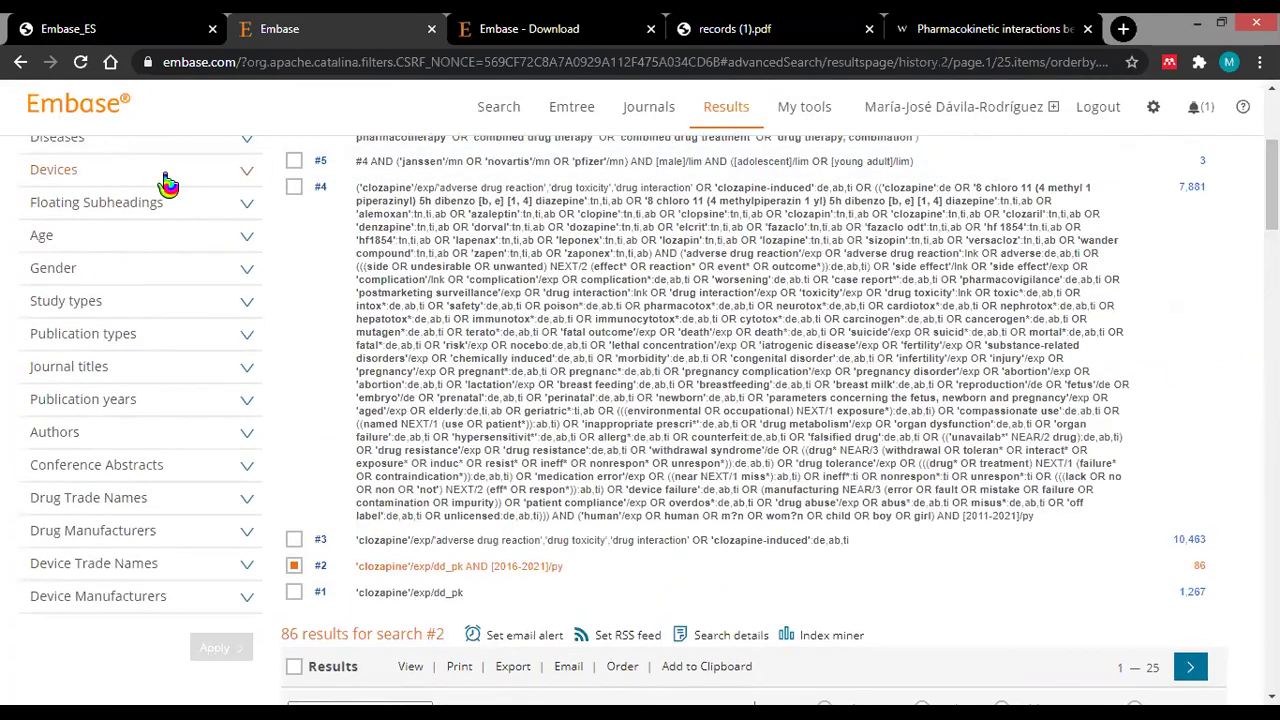
pyautogui.click(230, 183)
pyautogui.moveTo(260, 229)
pyautogui.mouseDown()
pyautogui.moveTo(263, 351)
pyautogui.moveTo(265, 220)
pyautogui.mouseUp()
pyautogui.click(34, 196)
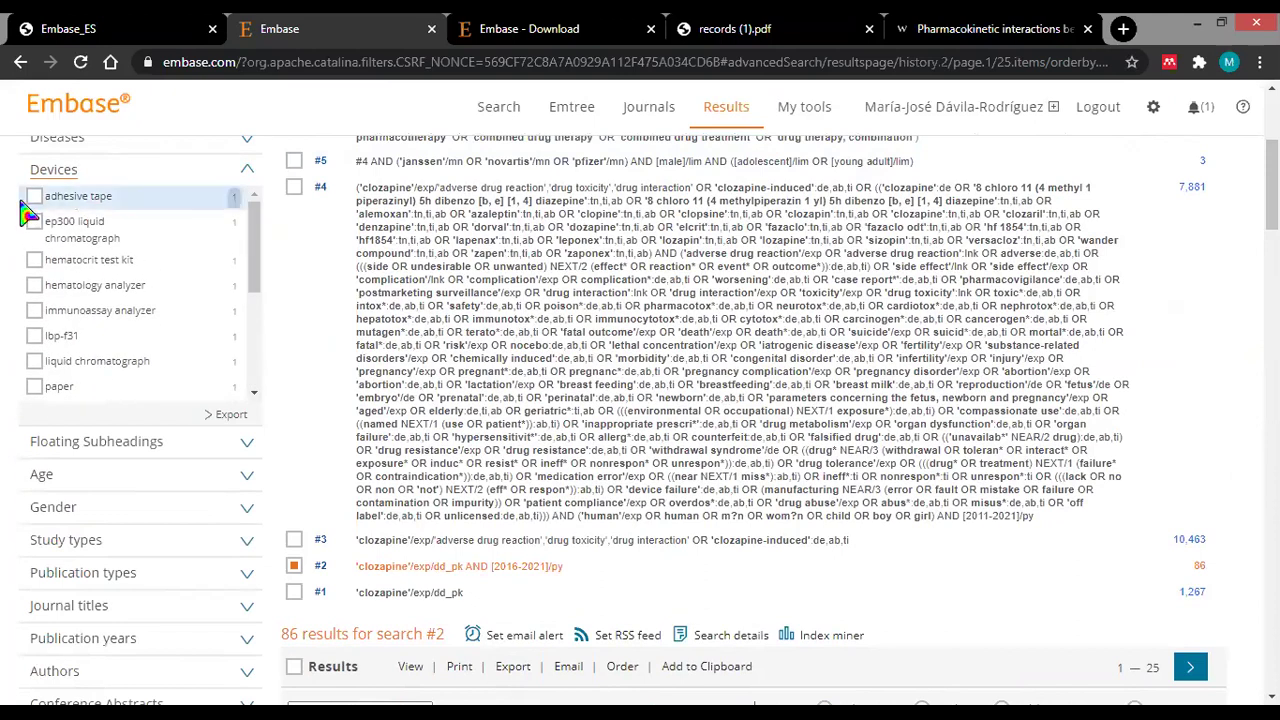
pyautogui.click(34, 221)
pyautogui.click(34, 260)
pyautogui.click(34, 285)
pyautogui.click(34, 310)
pyautogui.click(34, 335)
# Add the remaining devices, from liquid chromatograph to volumetric absorptive paper mini disc, to the Devices filter selection and apply it to search #2.
pyautogui.moveTo(262, 240); pyautogui.dragTo(214, 280)
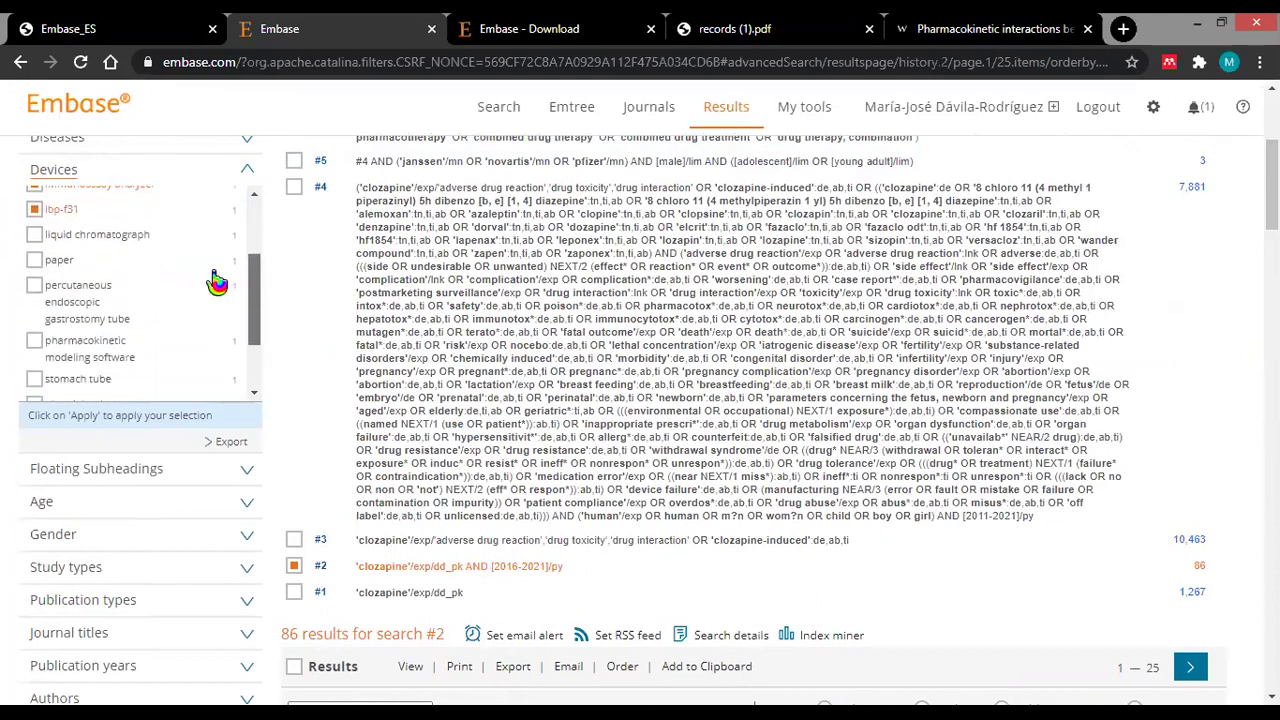
pyautogui.click(34, 236)
pyautogui.click(34, 259)
pyautogui.scroll(-1, 34, 259)
pyautogui.click(34, 234)
pyautogui.click(34, 289)
pyautogui.click(34, 328)
pyautogui.click(34, 355)
pyautogui.scroll(-1, 245, 350)
pyautogui.click(34, 335)
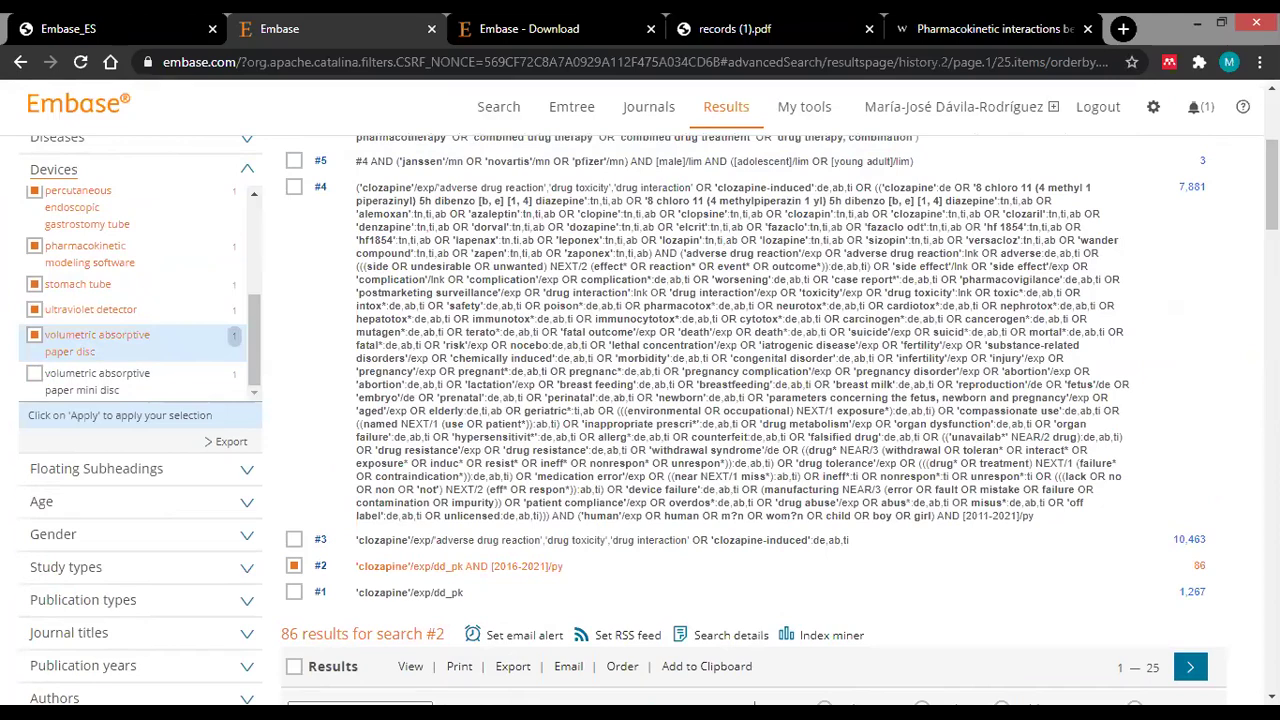
pyautogui.scroll(-5, 305, 388)
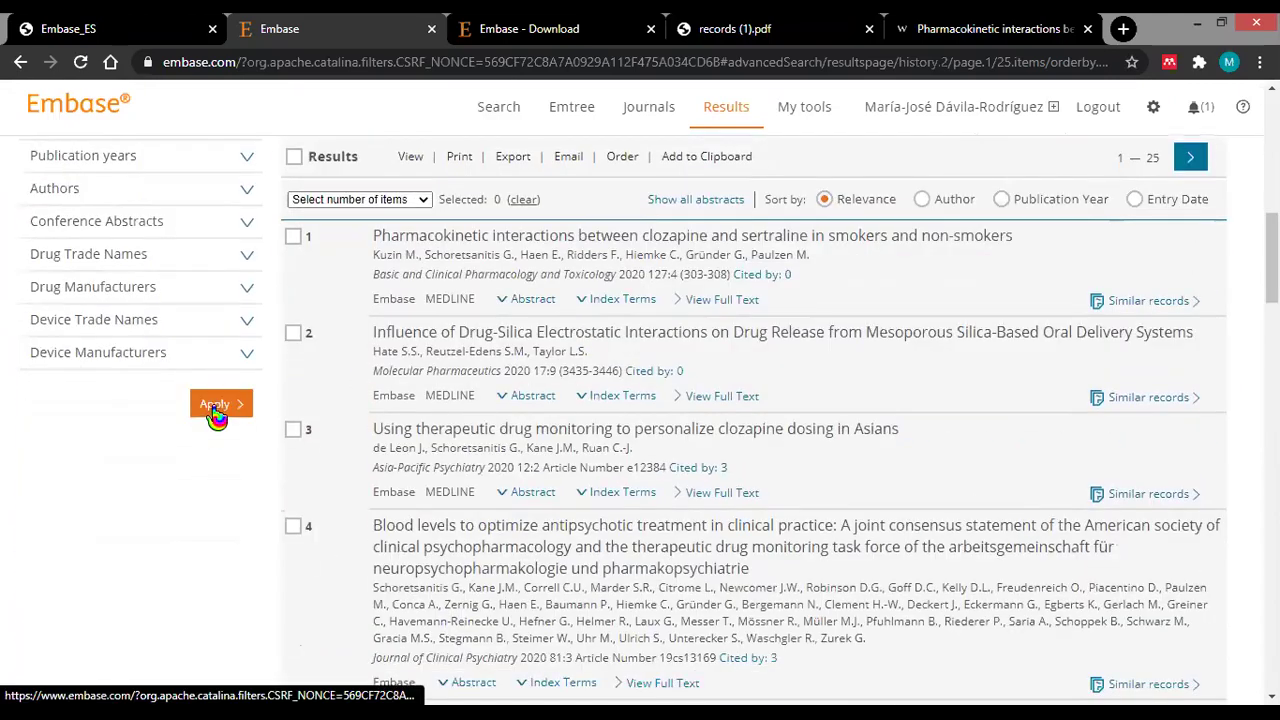
pyautogui.click(216, 406)
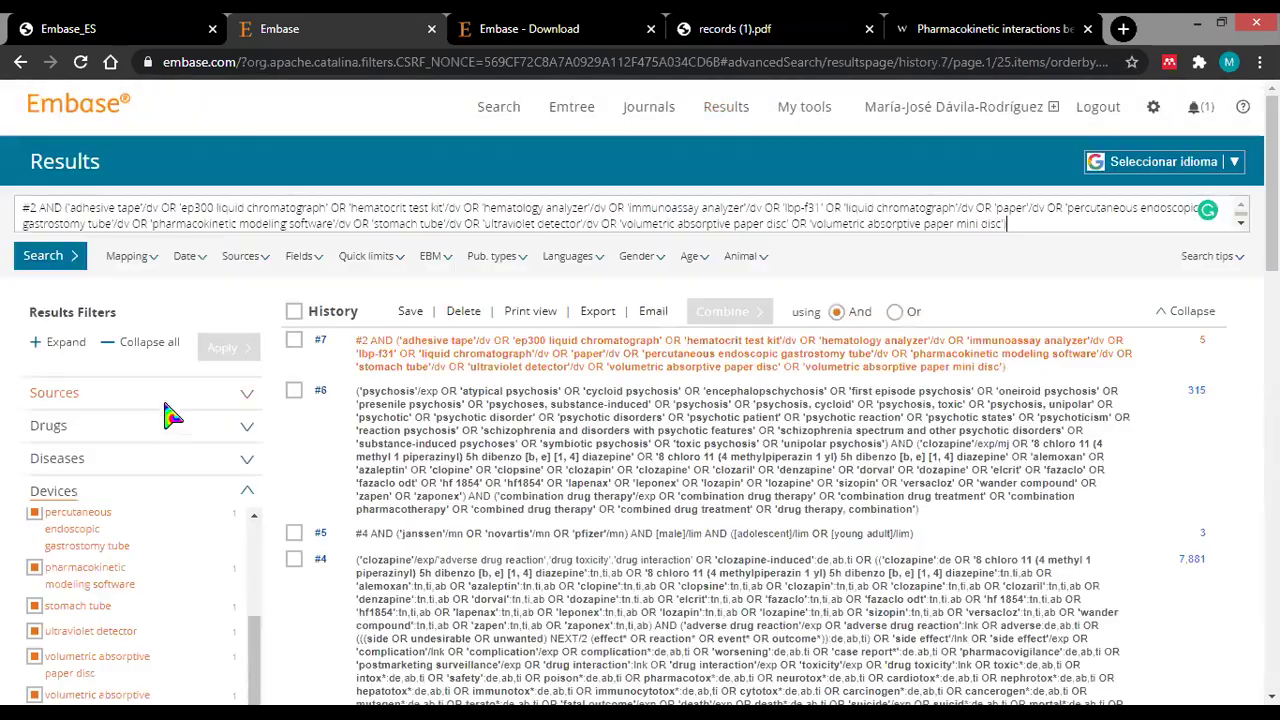
# Check the device-filtered search in the history and highlight the results heading for search #7.
pyautogui.scroll(-2, 170, 415)
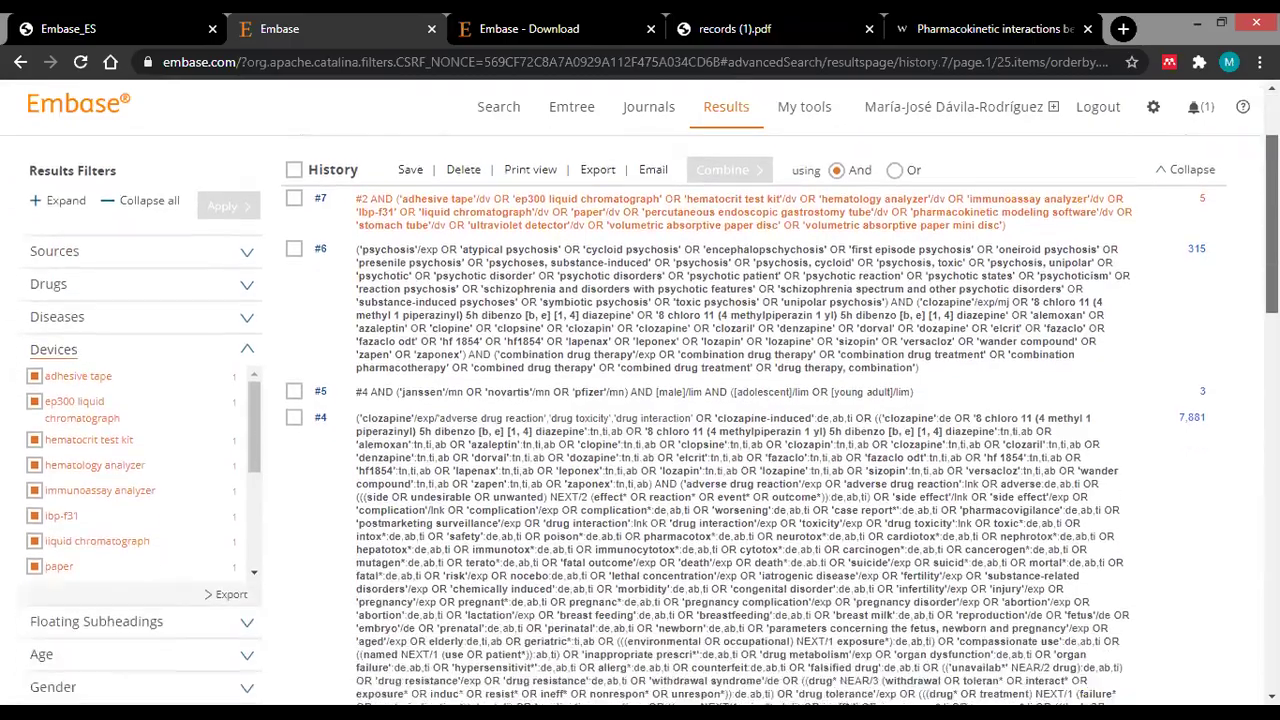
pyautogui.scroll(-4, 640, 400)
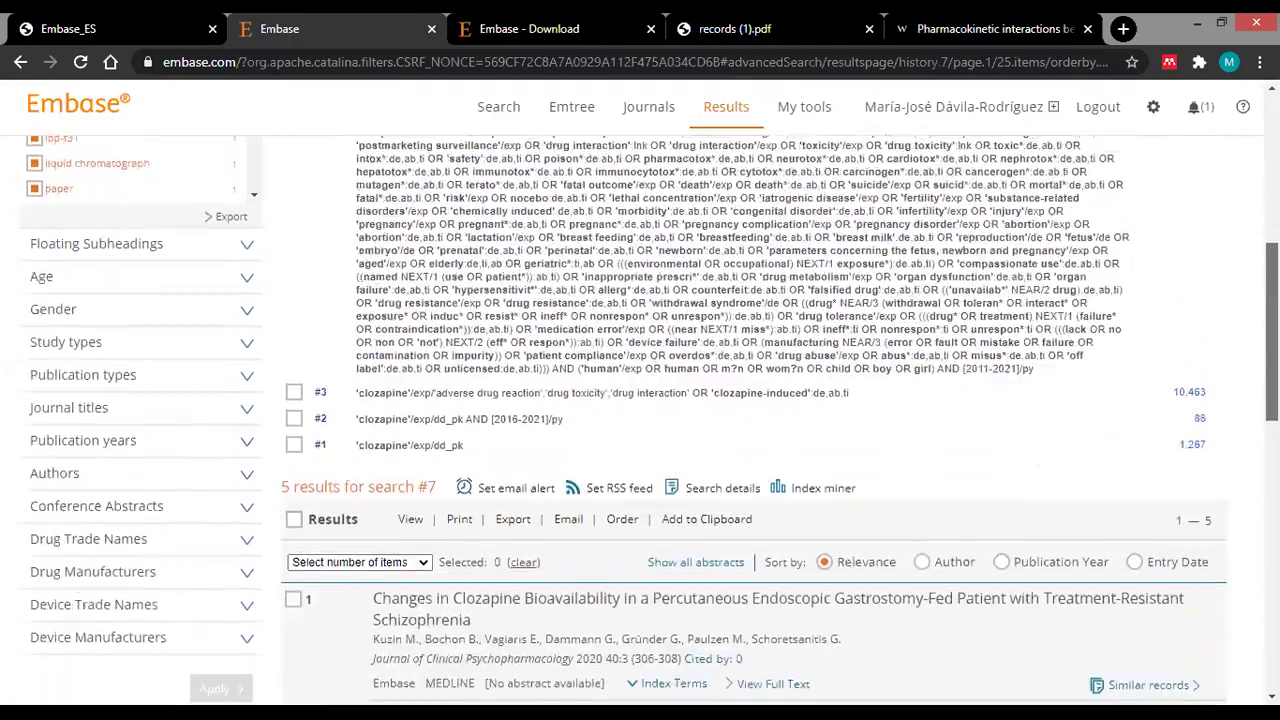
pyautogui.scroll(6, 395, 478)
pyautogui.scroll(-6, 395, 478)
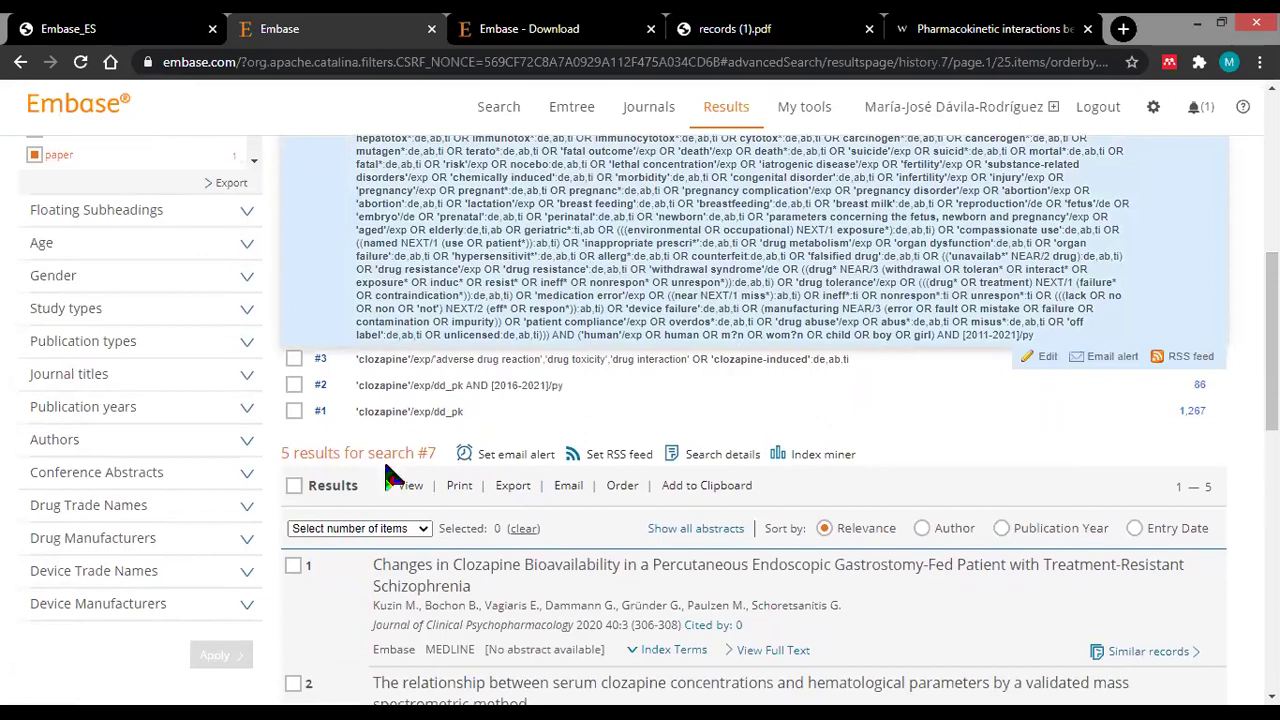
pyautogui.moveTo(283, 455); pyautogui.dragTo(433, 455)
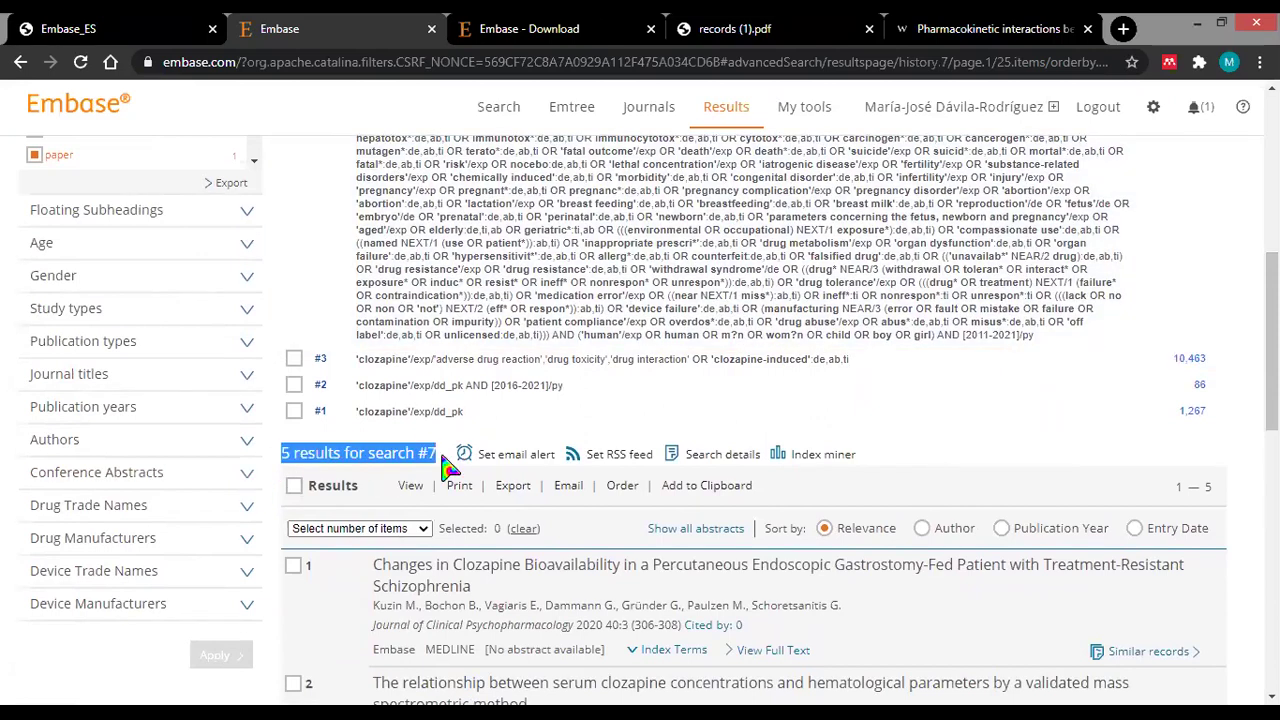
# Examine the record titles of search #7 for clozapine detection methods, checking them against the selected devices.
pyautogui.scroll(-3, 640, 420)
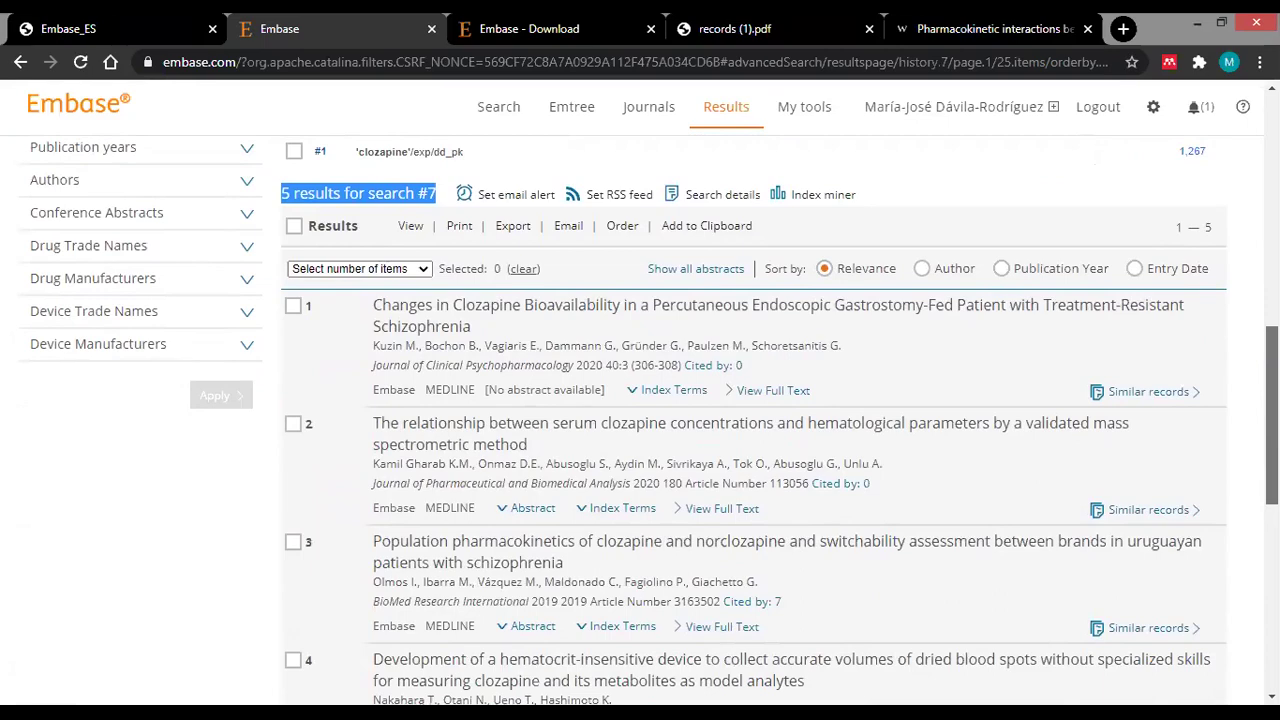
pyautogui.scroll(3, 640, 420)
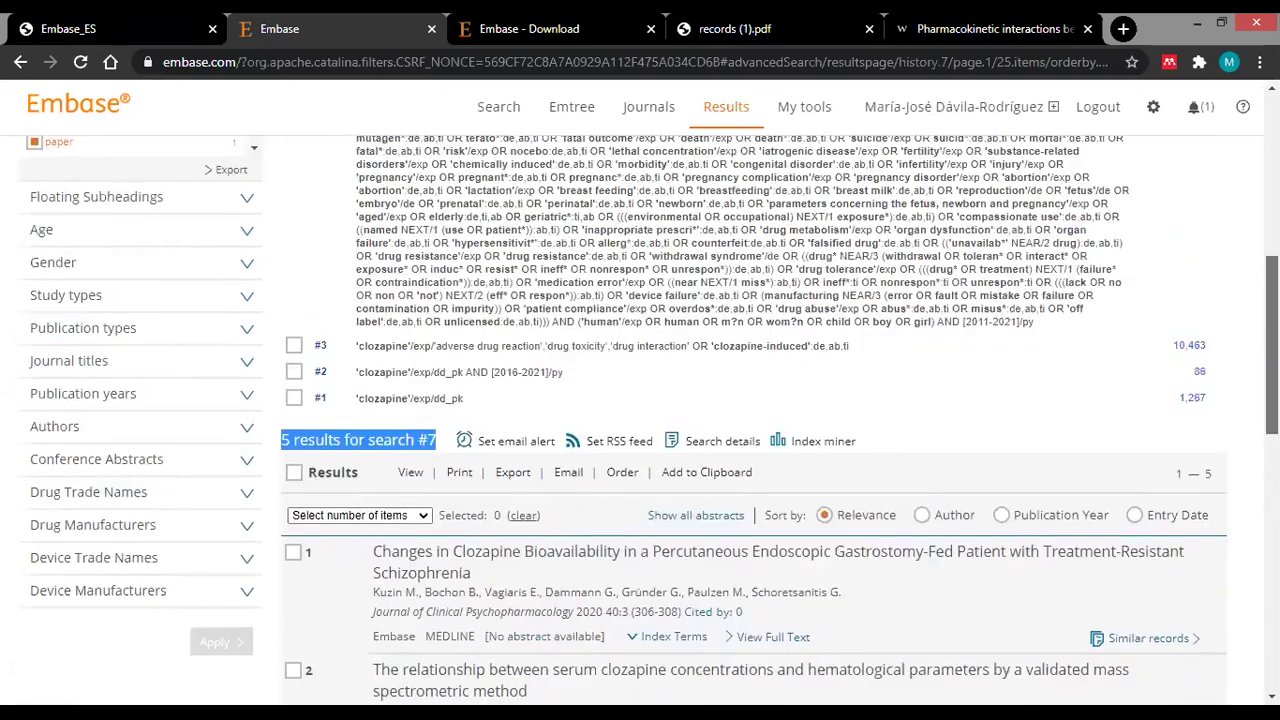
pyautogui.scroll(5, 640, 420)
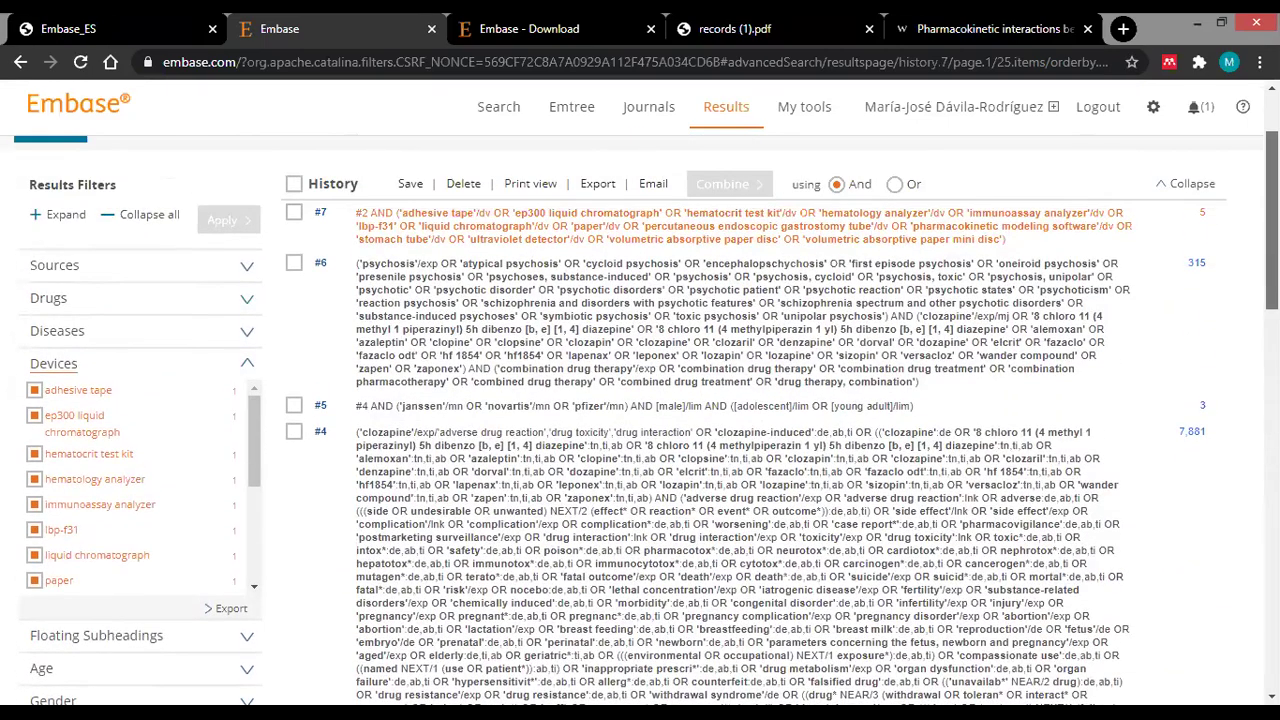
pyautogui.scroll(-3, 640, 420)
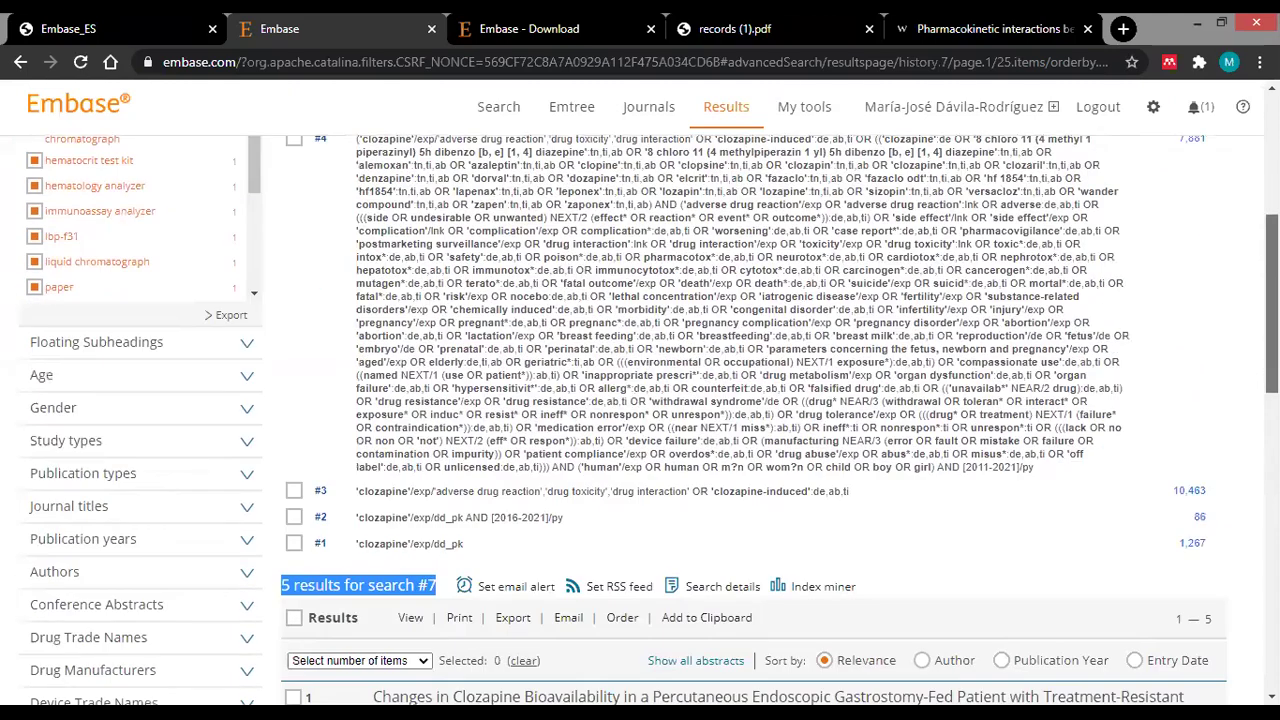
pyautogui.scroll(-4, 640, 420)
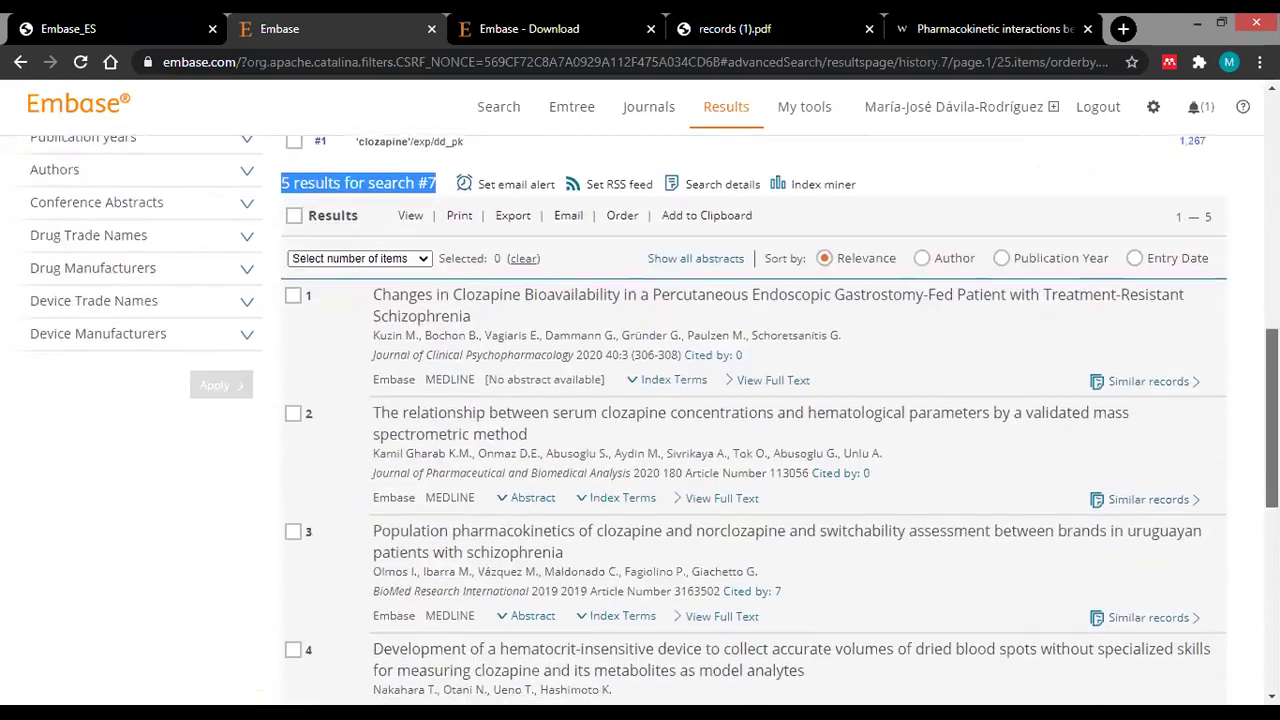
pyautogui.scroll(1, 640, 420)
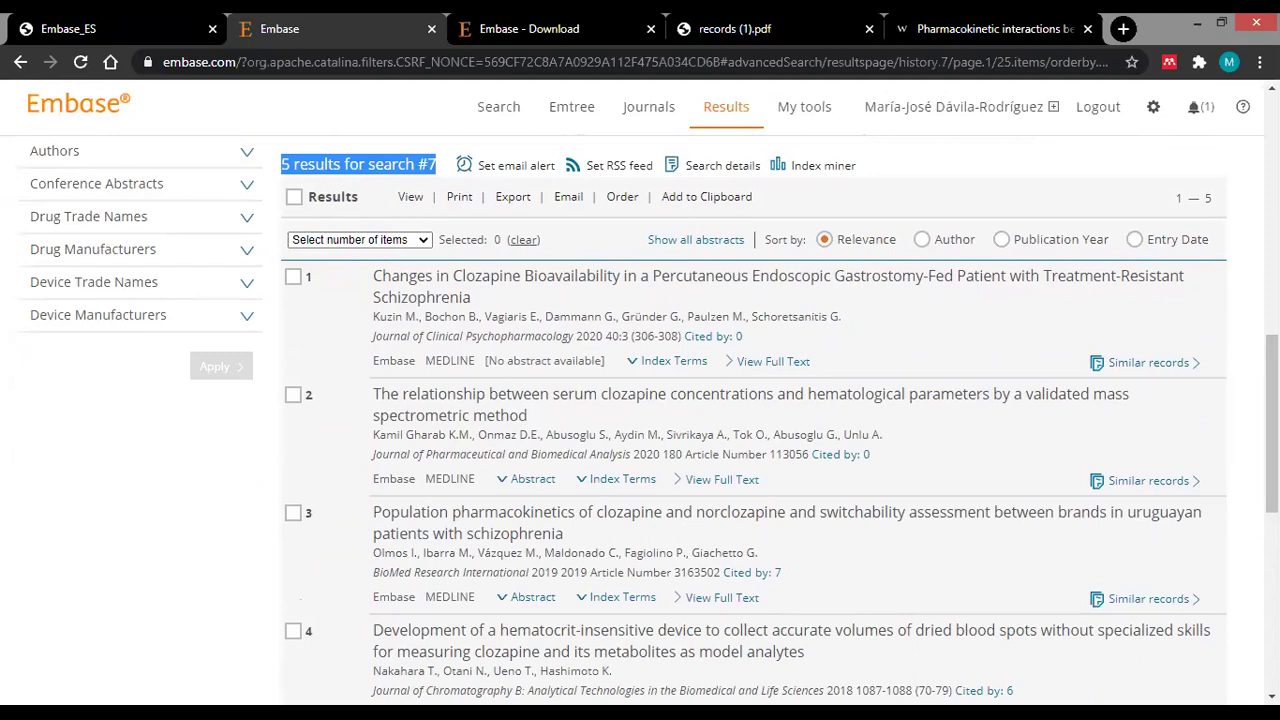
pyautogui.scroll(-1, 648, 422)
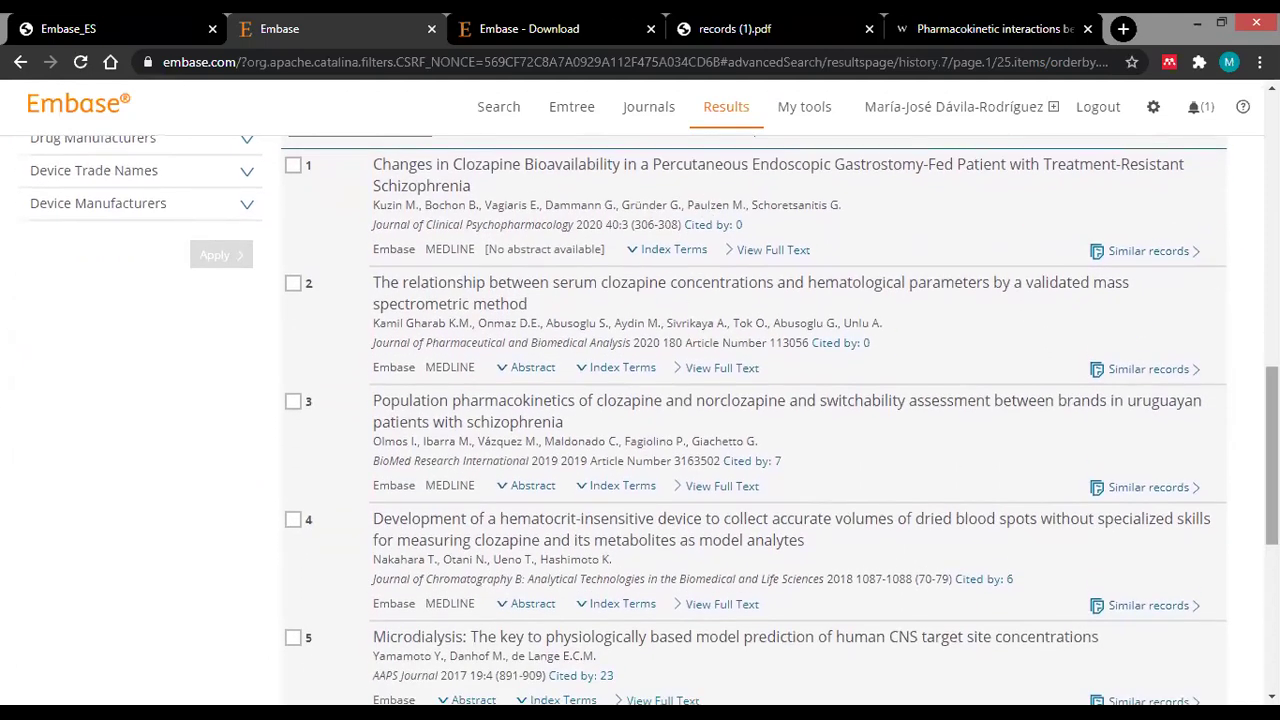
pyautogui.scroll(-2, 1270, 455)
pyautogui.scroll(2, 760, 420)
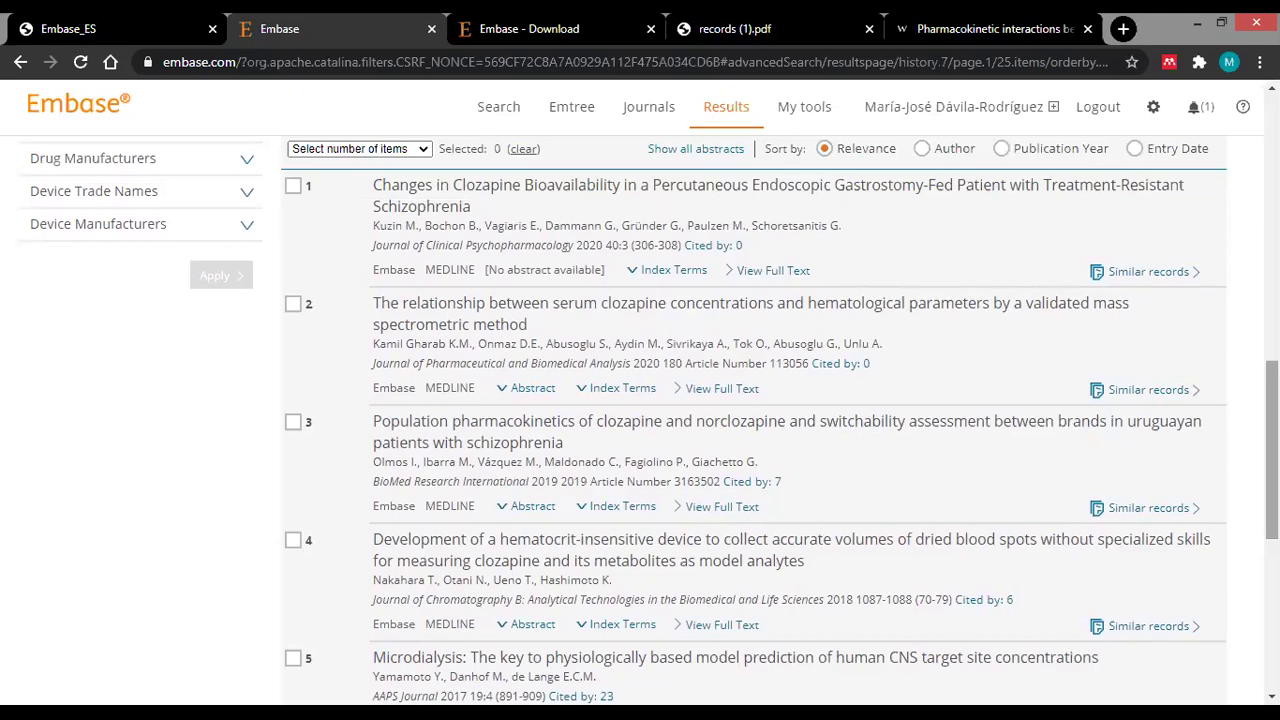
# Run a quick search for the suggested term saliva and show its results.
pyautogui.scroll(5, 650, 420)
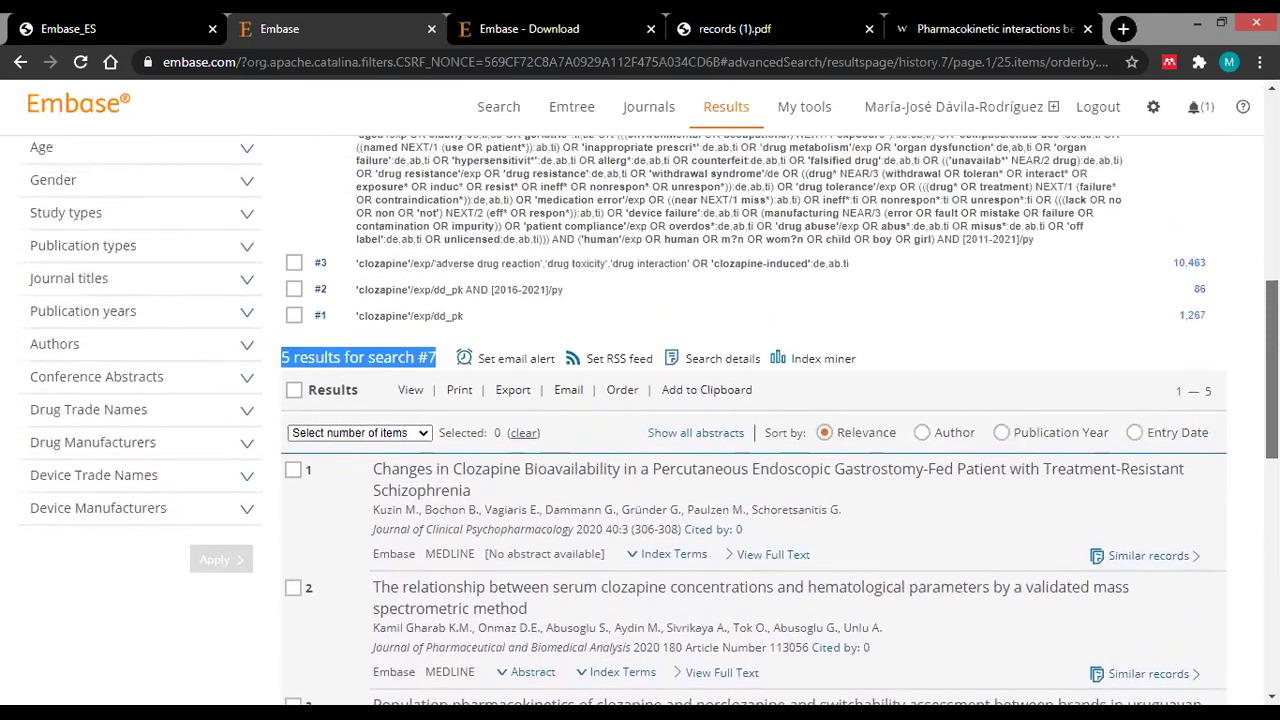
pyautogui.scroll(6, 650, 420)
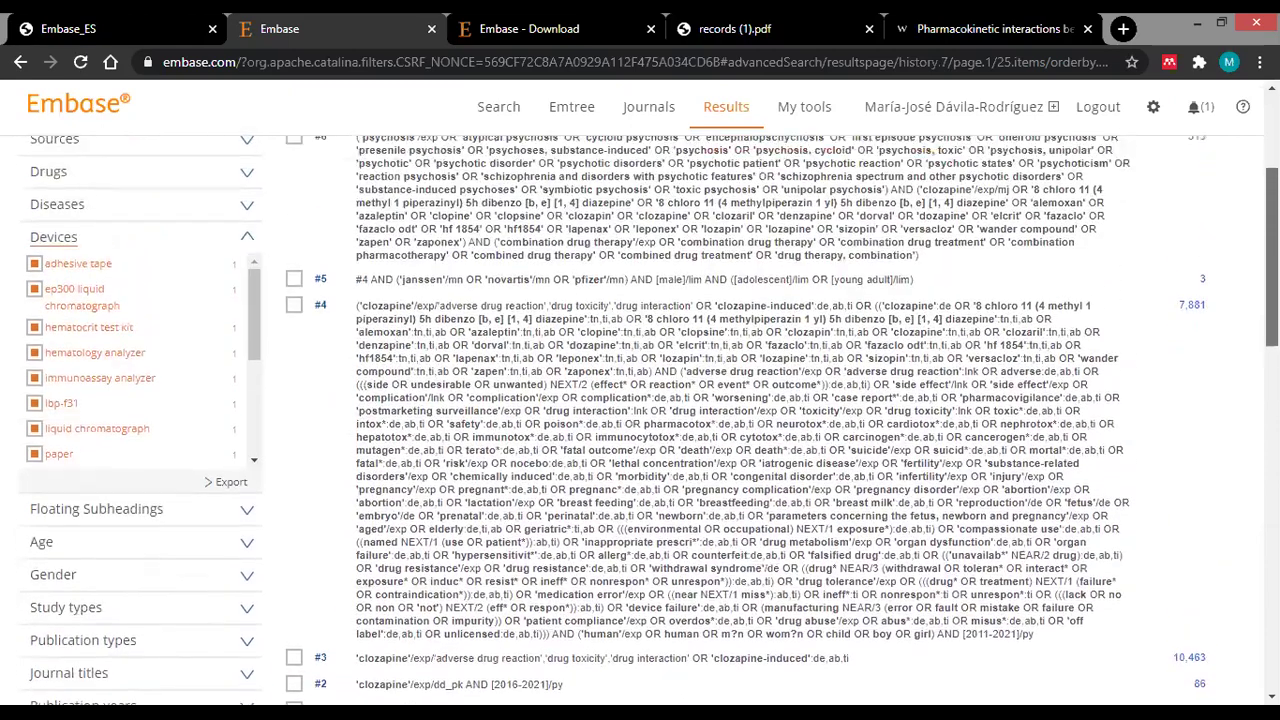
pyautogui.scroll(3, 650, 420)
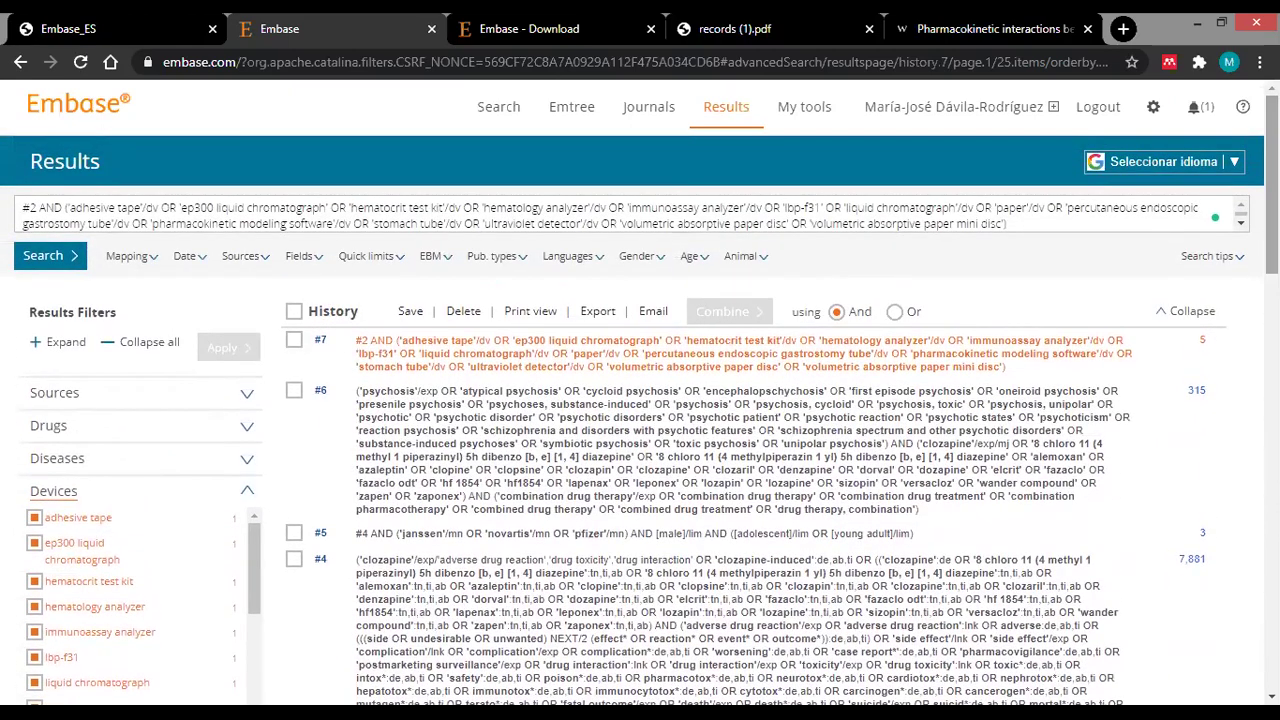
pyautogui.click(492, 110)
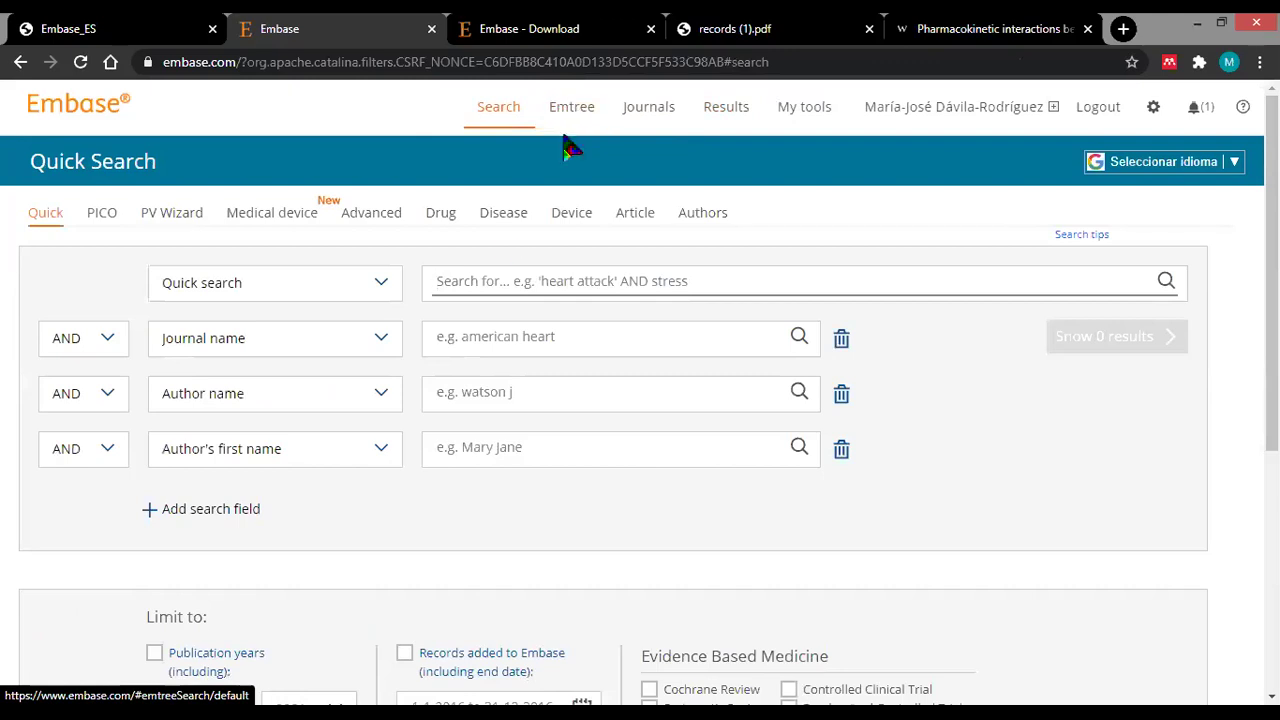
pyautogui.write('saliva')
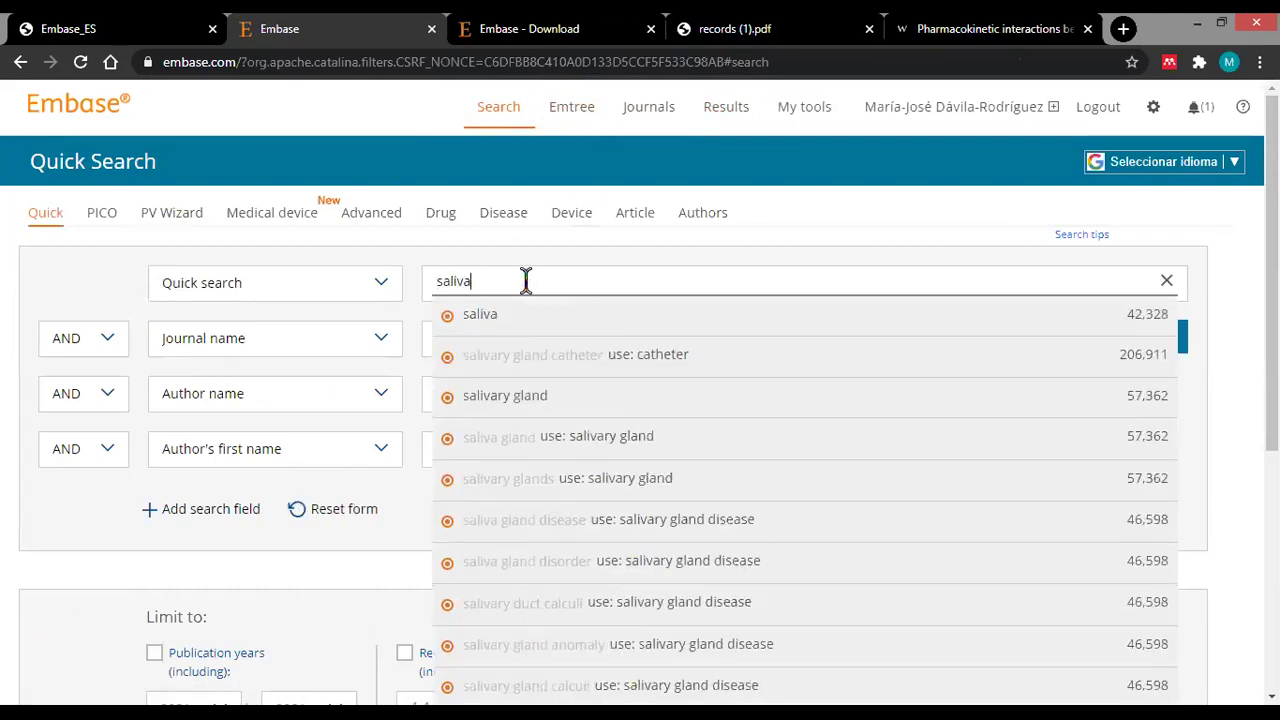
pyautogui.click(458, 330)
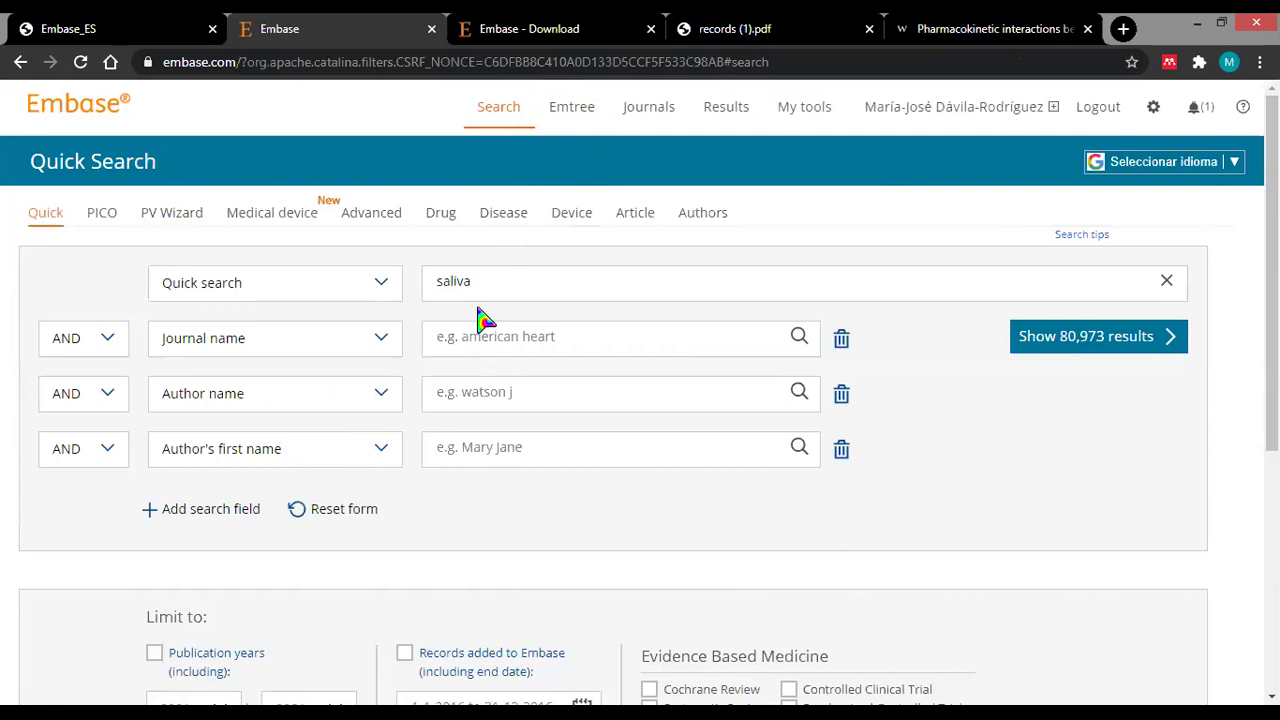
pyautogui.click(1066, 340)
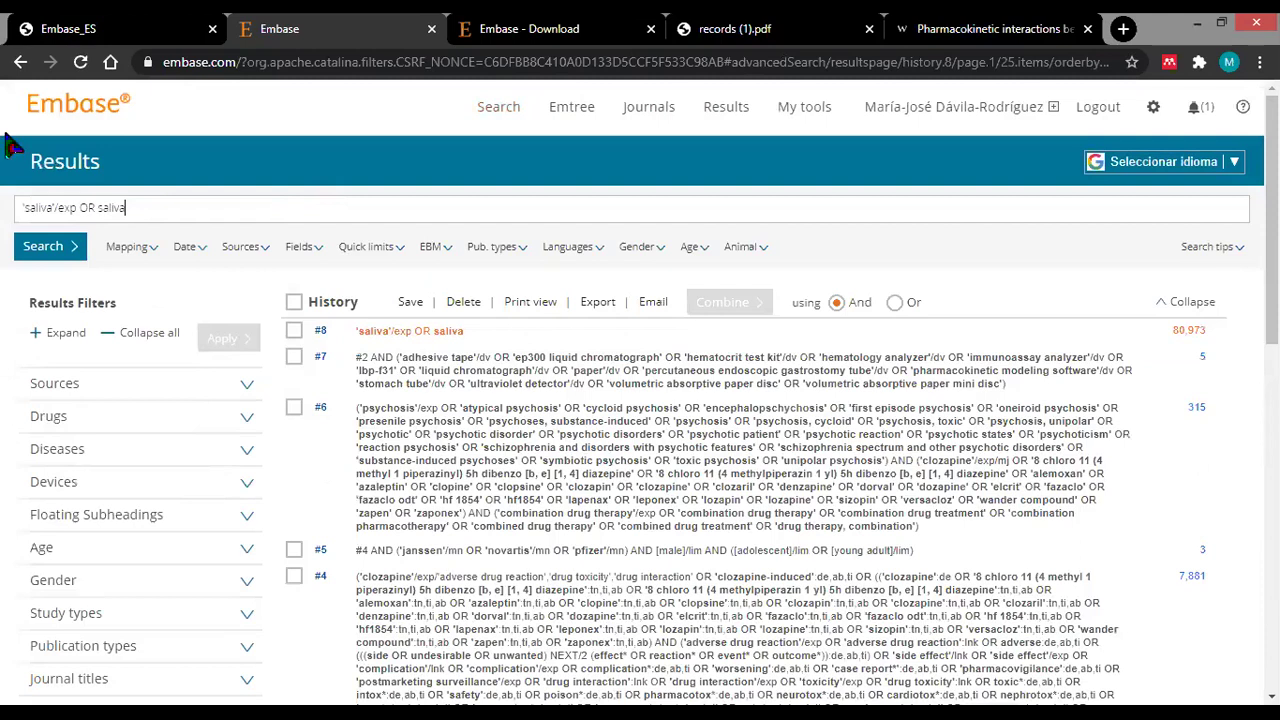
# Combine search #8 on saliva with the device-filtered search #7 using And.
pyautogui.click(294, 332)
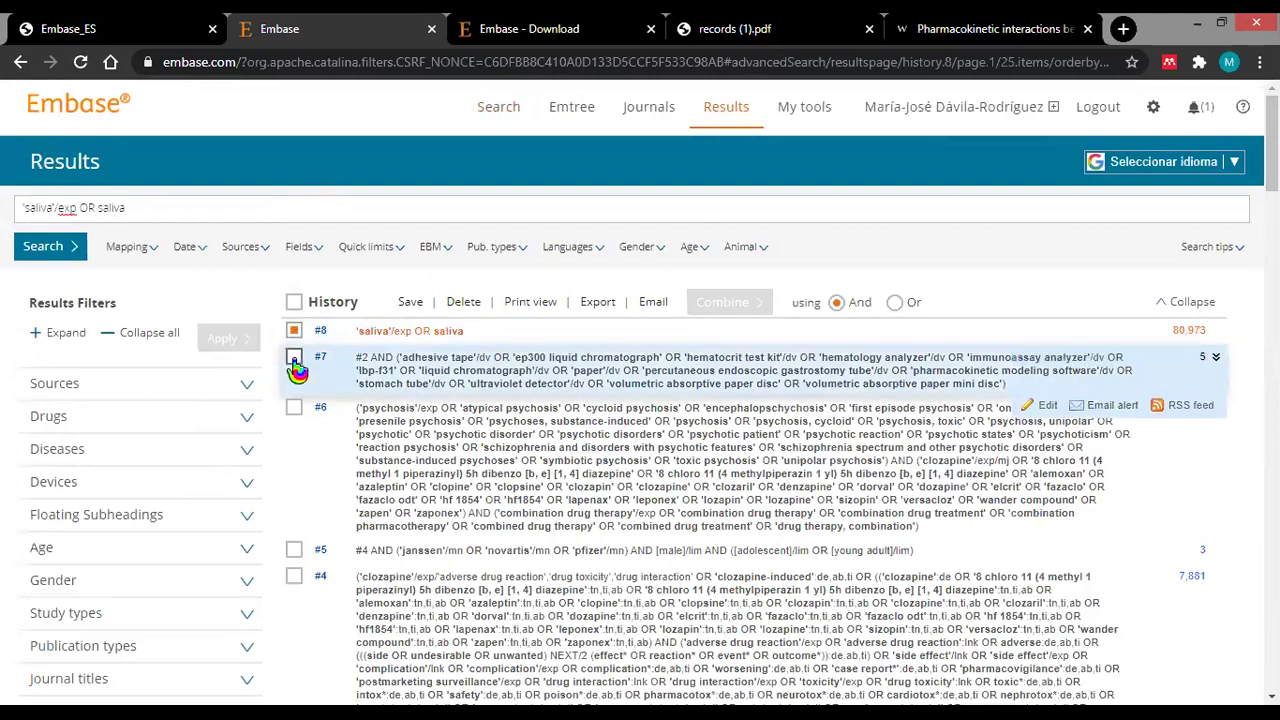
pyautogui.click(295, 359)
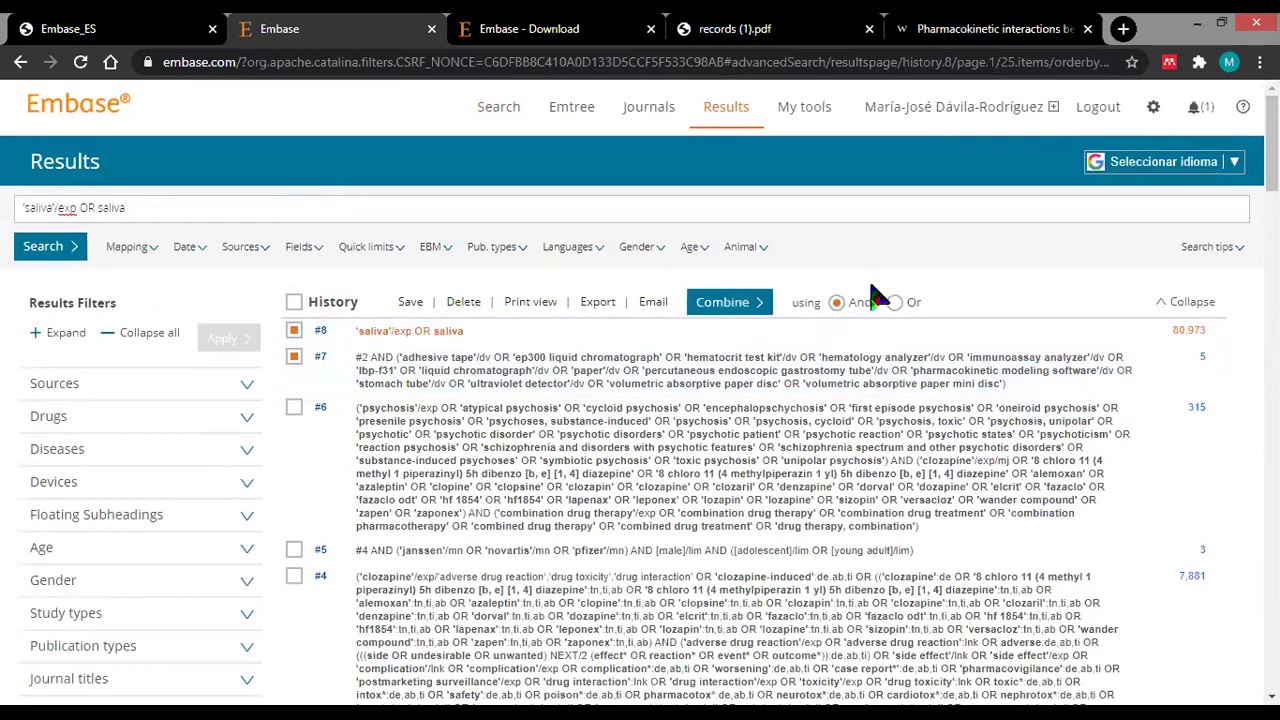
pyautogui.click(744, 314)
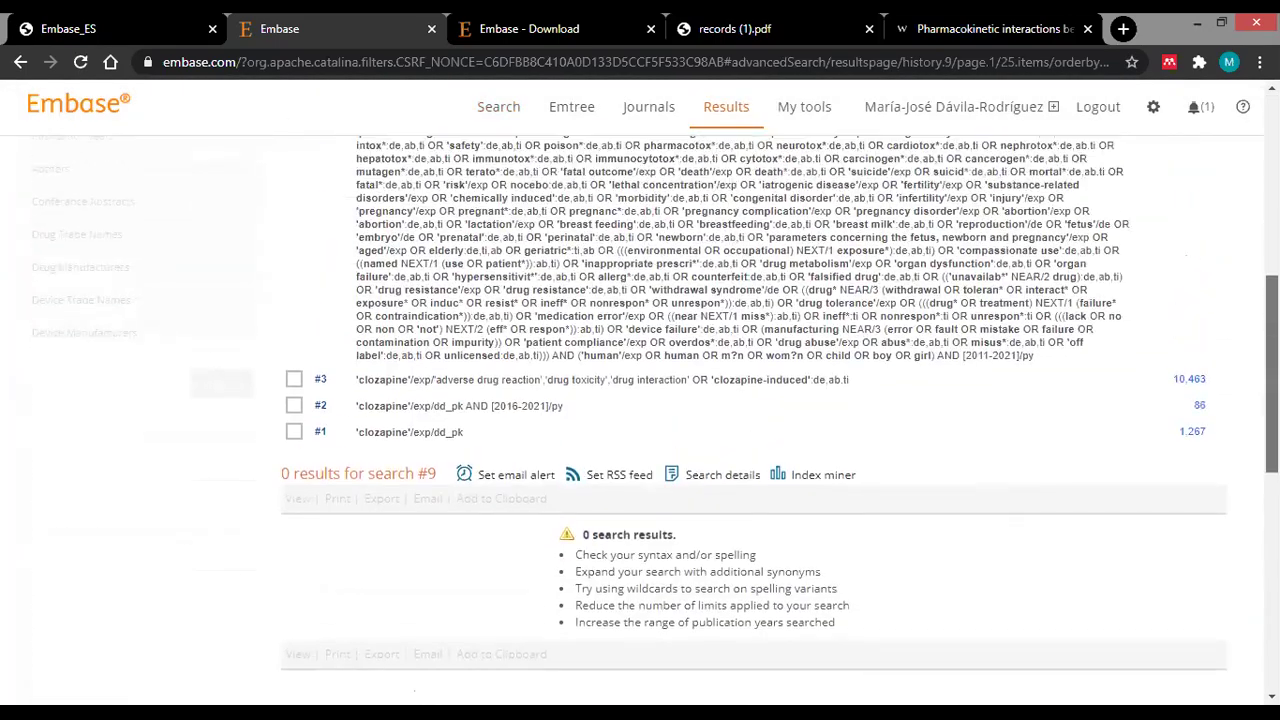
# Combine search #8 on saliva with the clozapine pharmacokinetics search #1 using And.
pyautogui.scroll(12, 272, 328)
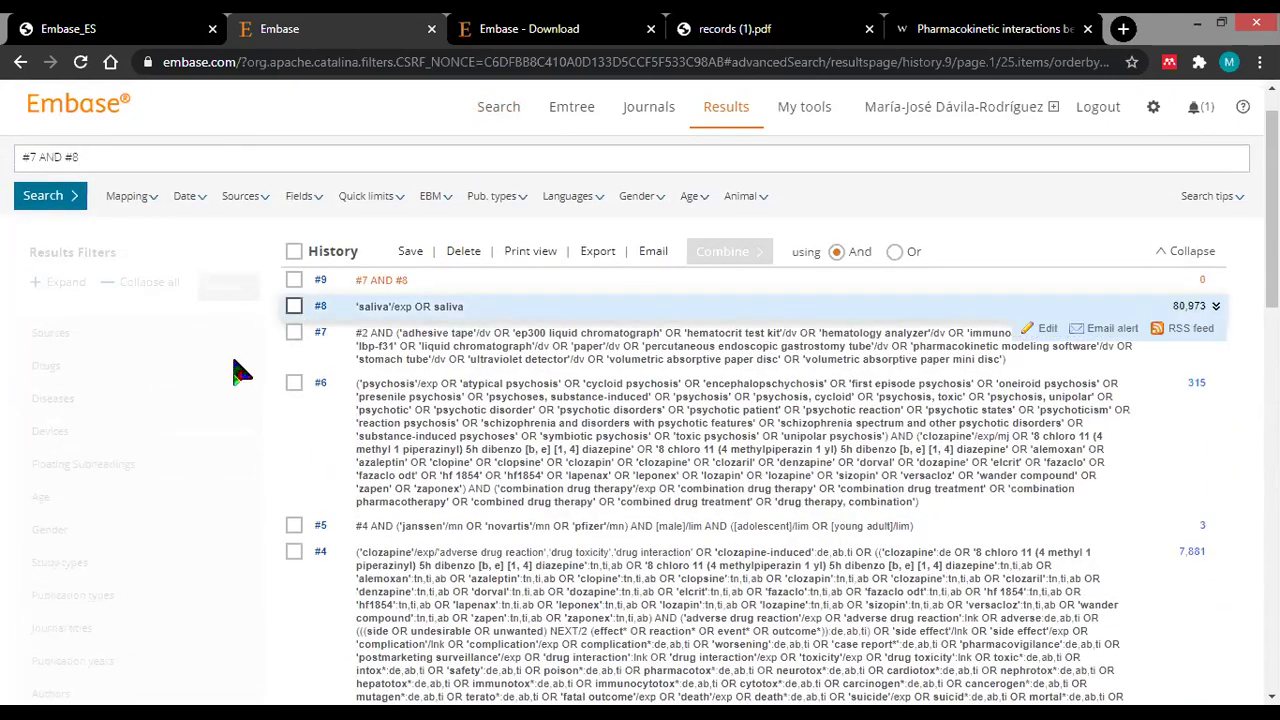
pyautogui.click(294, 306)
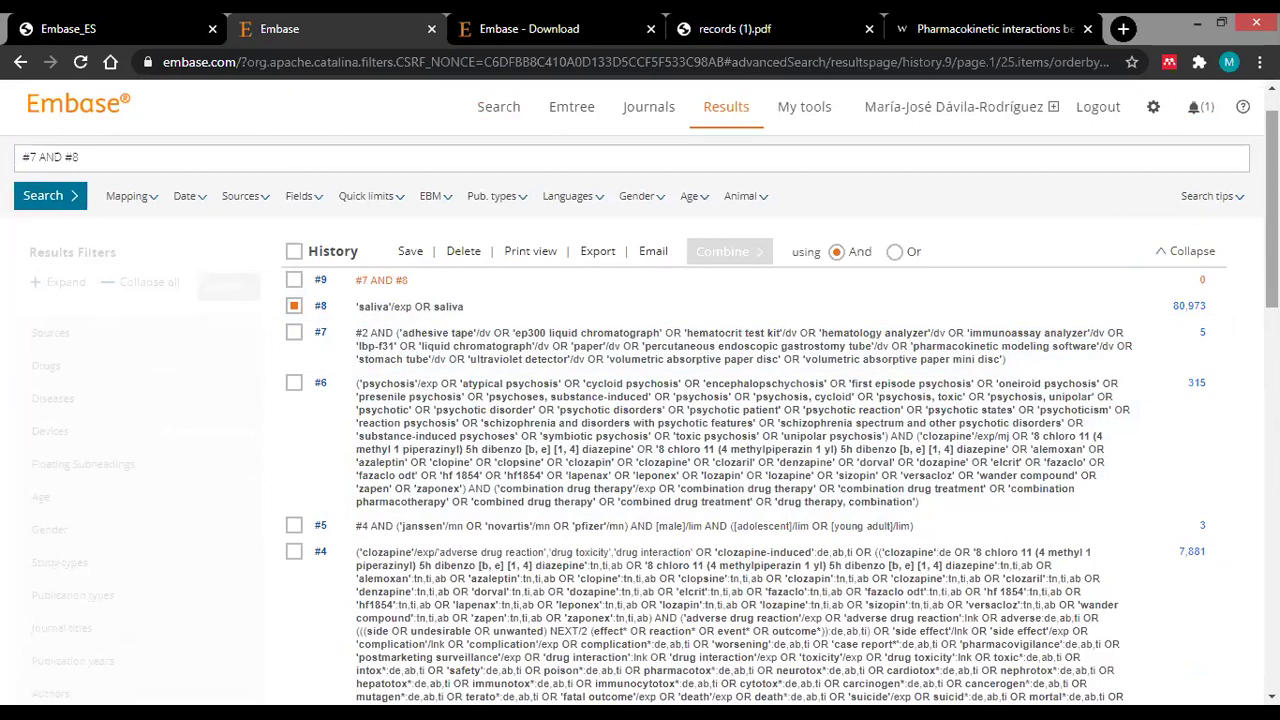
pyautogui.scroll(-5, 290, 488)
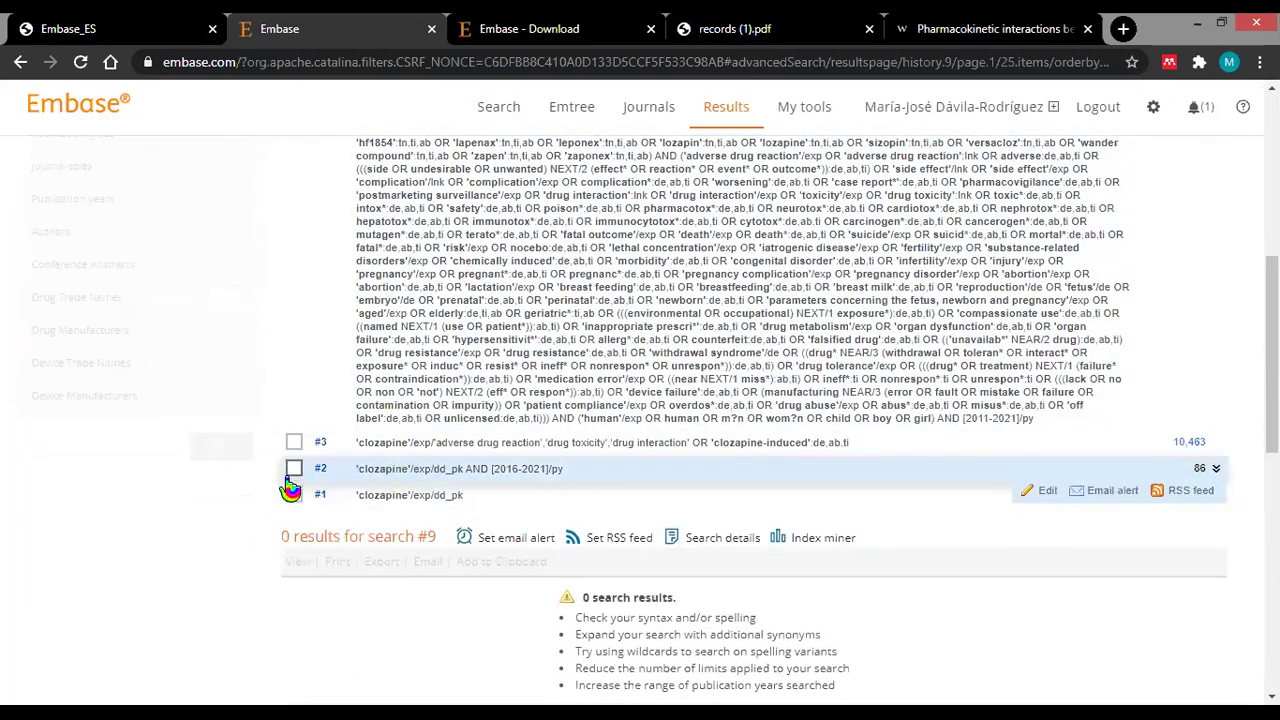
pyautogui.click(293, 494)
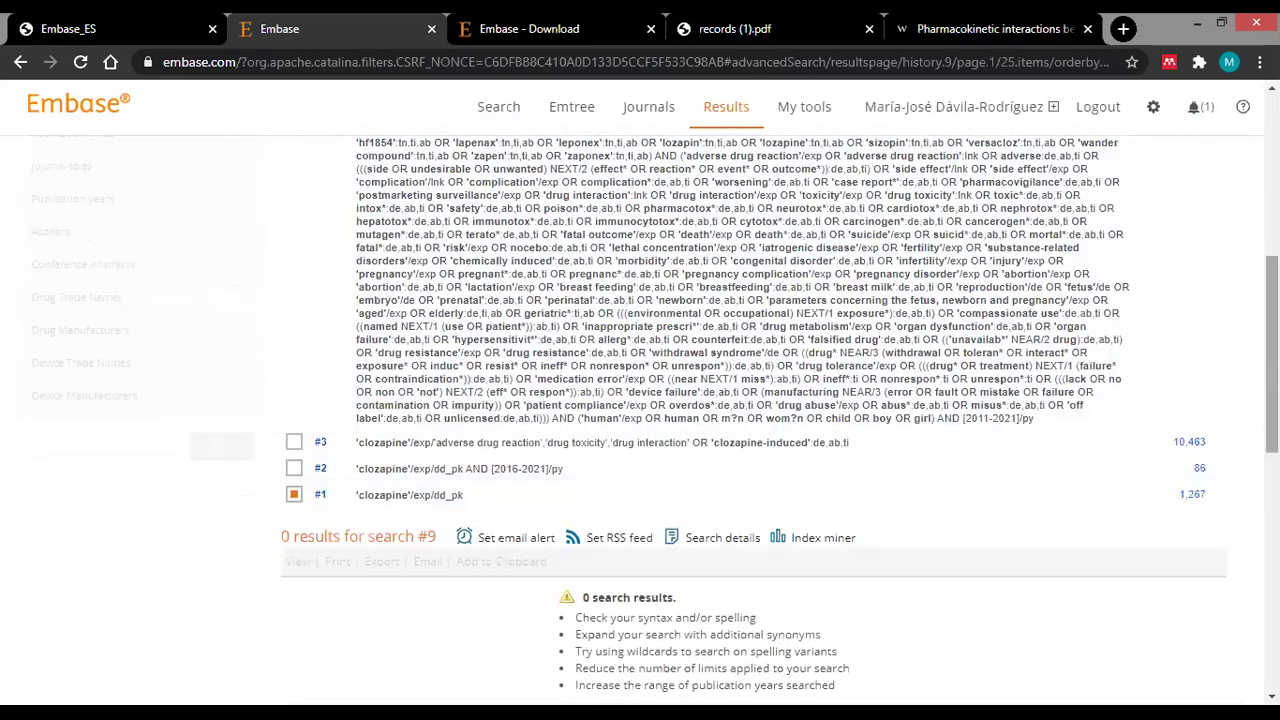
pyautogui.scroll(5, 760, 400)
pyautogui.click(724, 303)
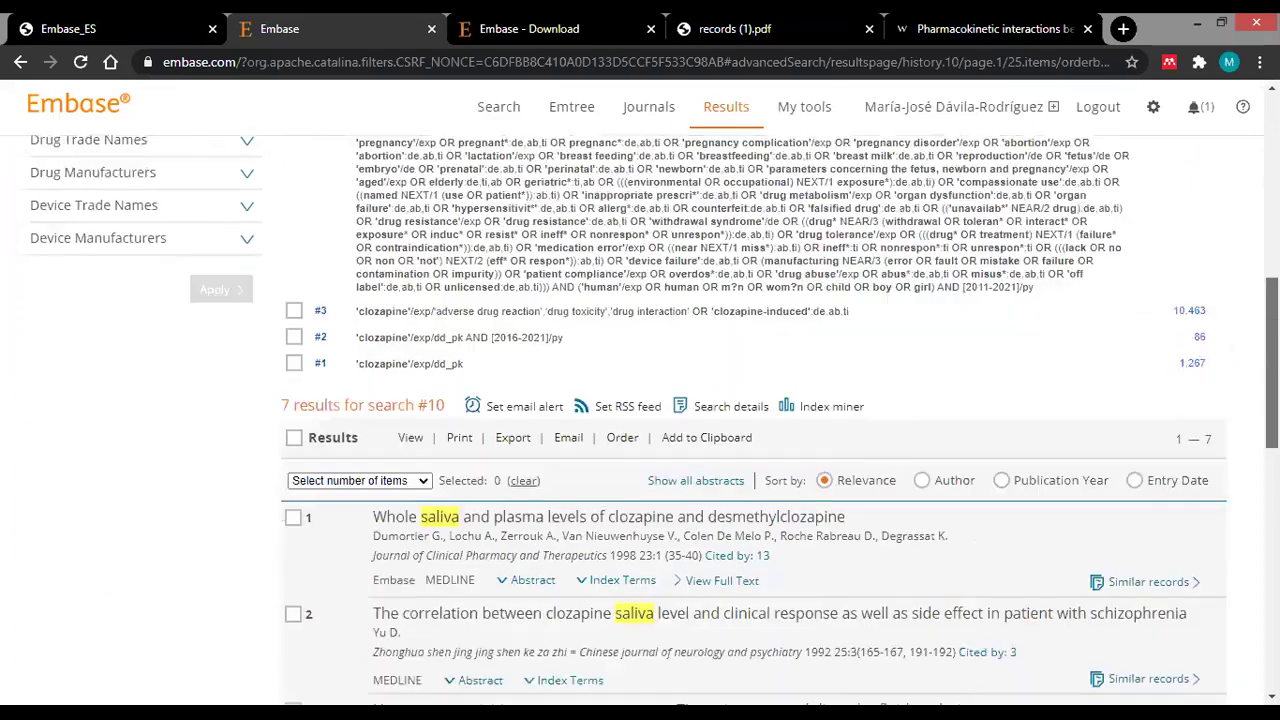
# Filter the combined clozapine and saliva results by the imaging system device.
pyautogui.scroll(10, 255, 325)
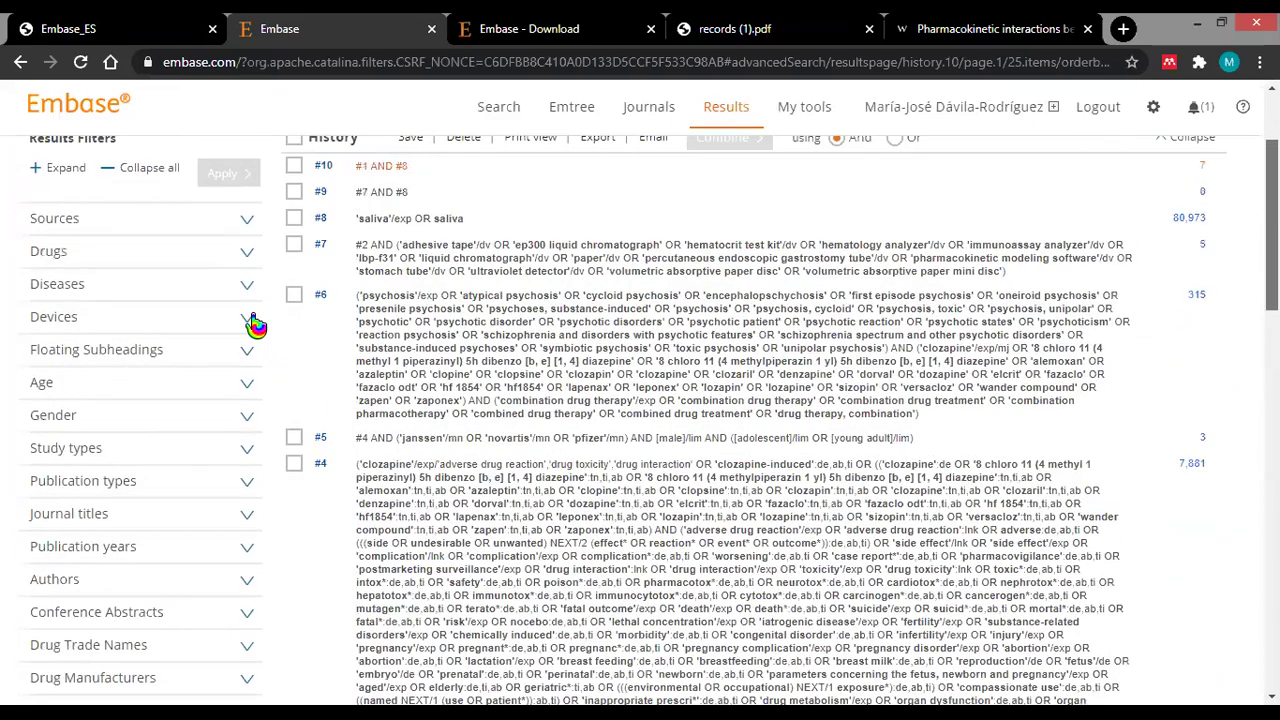
pyautogui.click(252, 318)
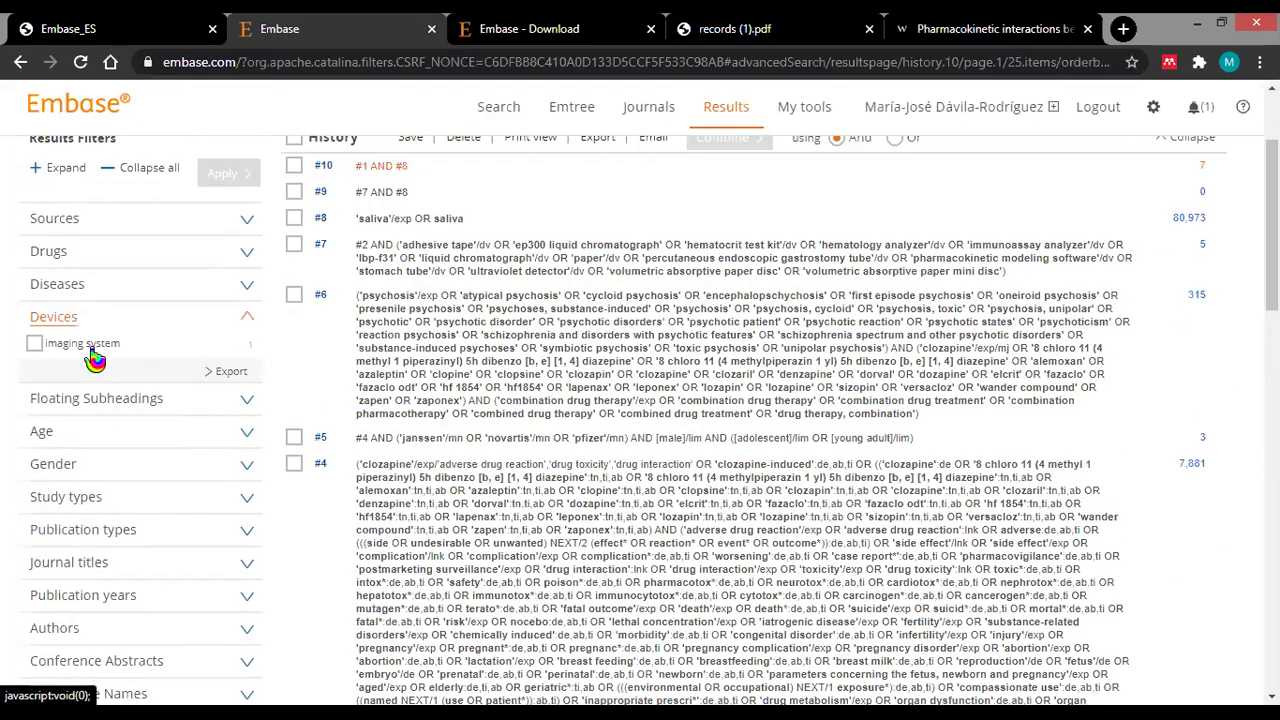
pyautogui.click(34, 345)
pyautogui.click(34, 346)
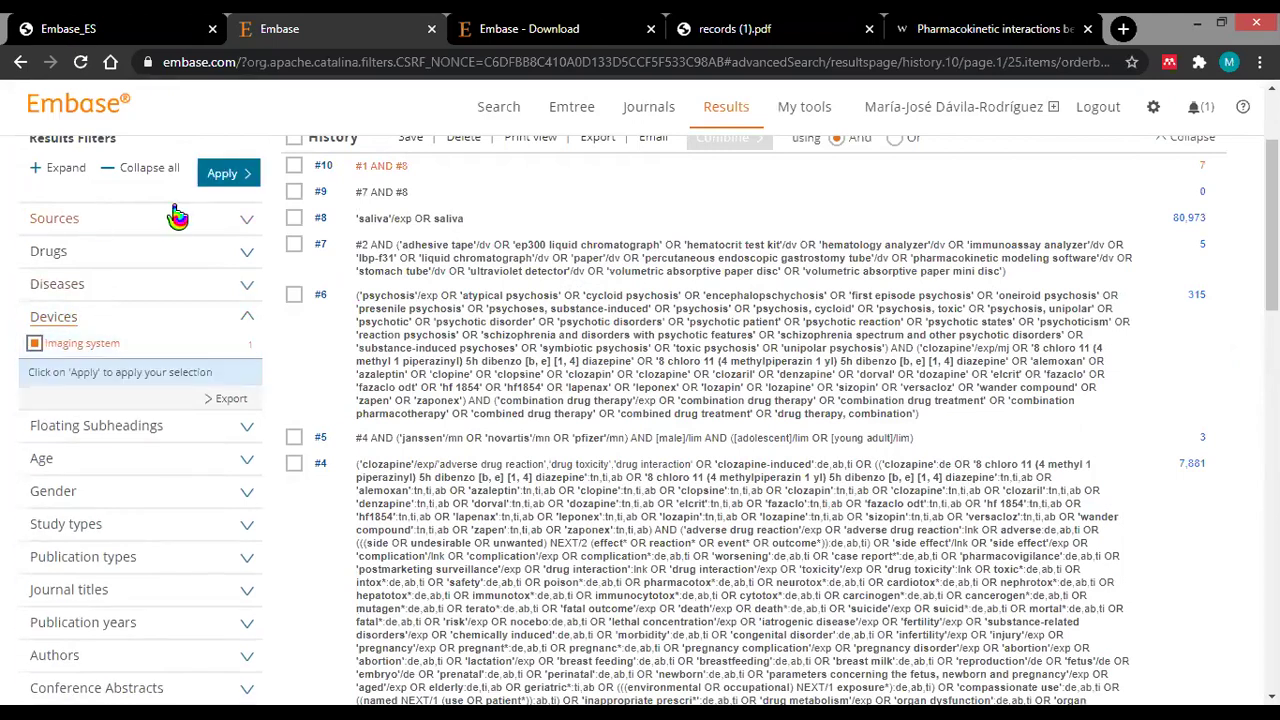
pyautogui.click(224, 174)
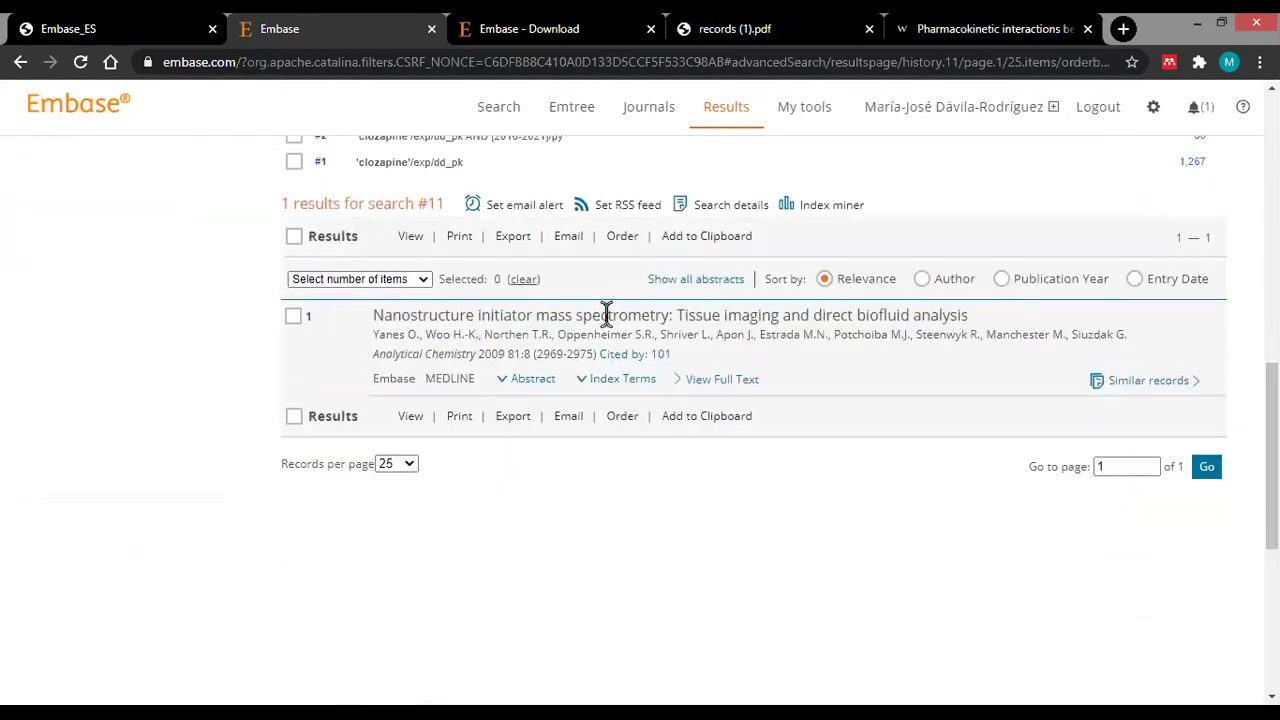
# Highlight the record title under search #11 and check the practical example questions in the Embase_ES presentation before returning to Embase.
pyautogui.moveTo(606, 314); pyautogui.dragTo(1108, 300)
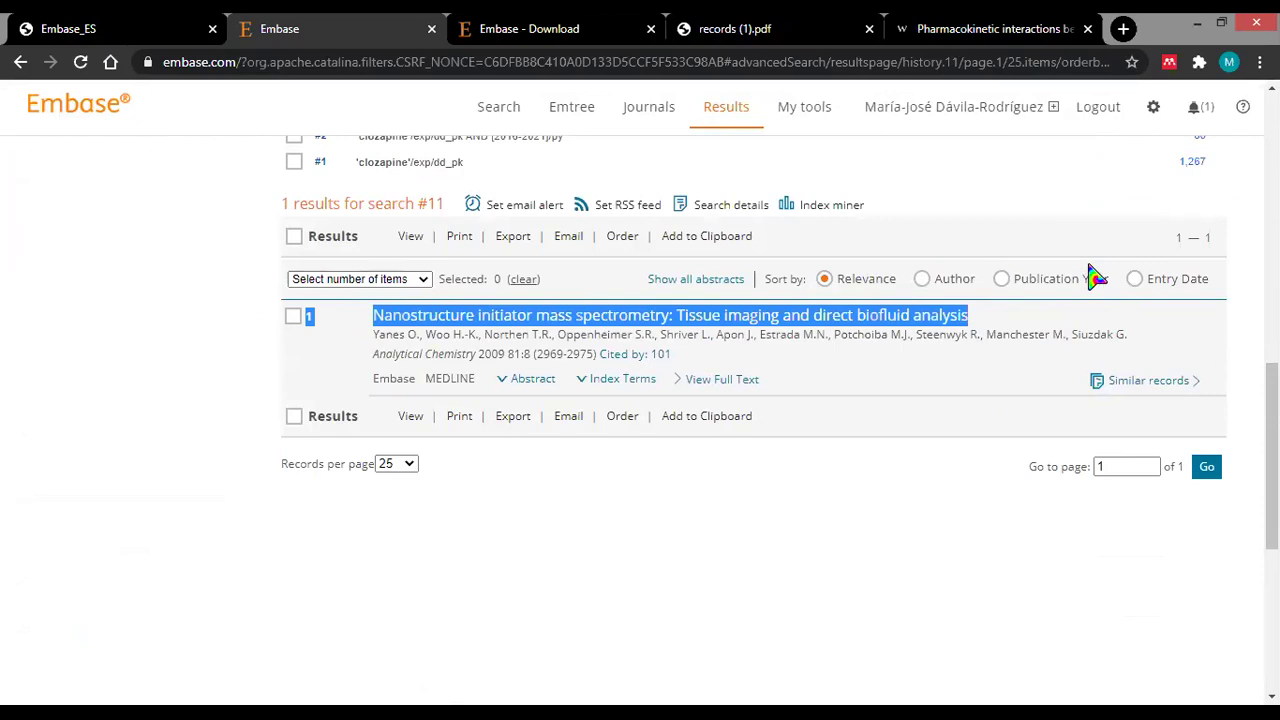
pyautogui.click(60, 28)
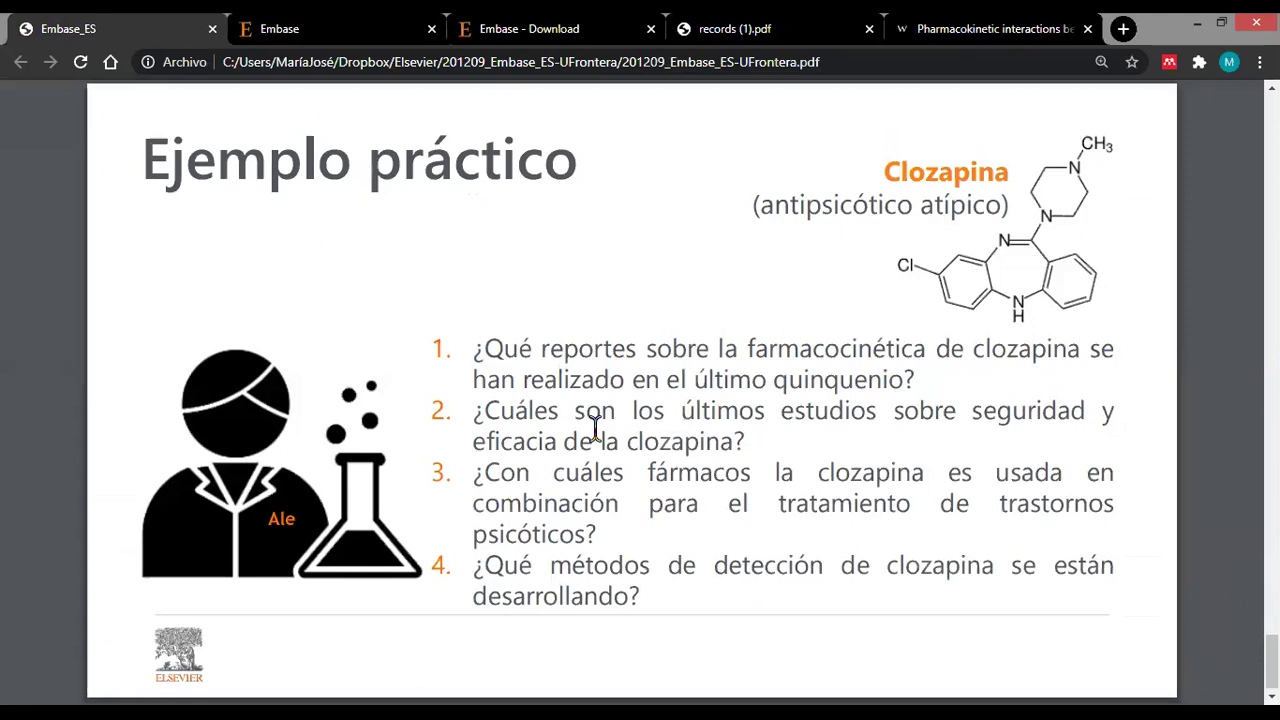
pyautogui.click(373, 28)
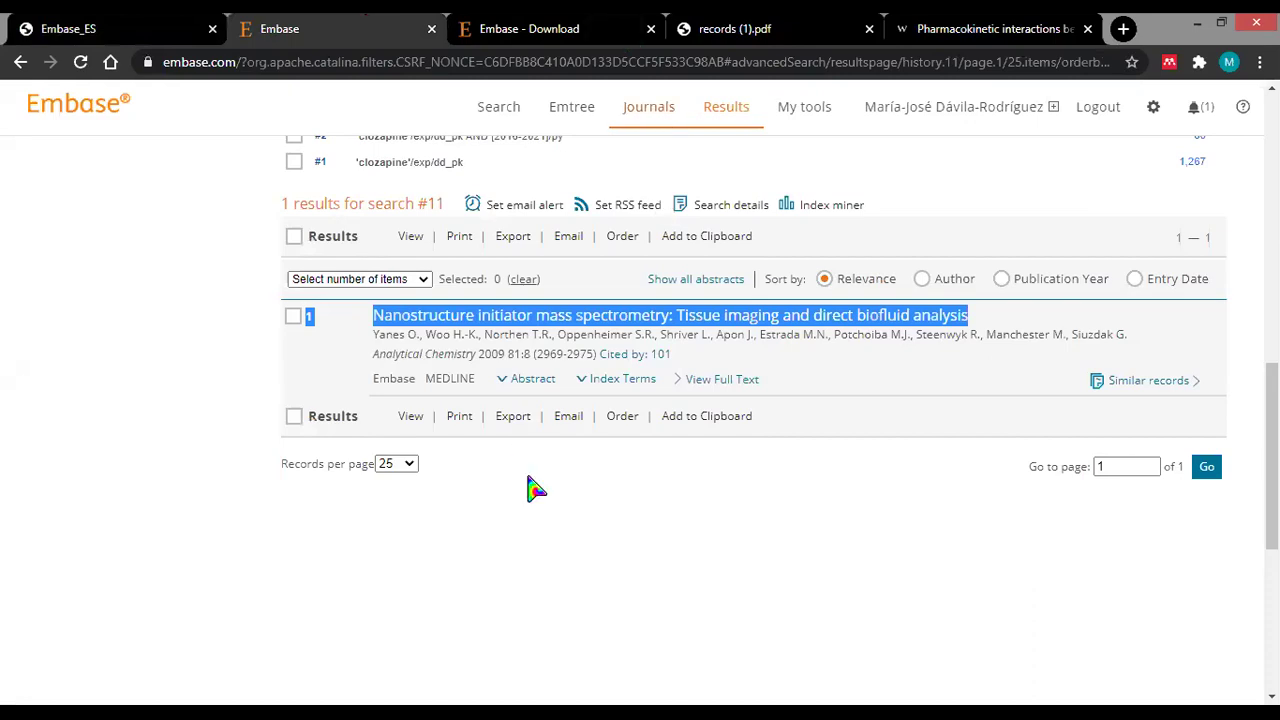
# Review the search history and expand the Authors and Publication types filters of search #11.
pyautogui.scroll(1, 529, 486)
pyautogui.scroll(1, 650, 400)
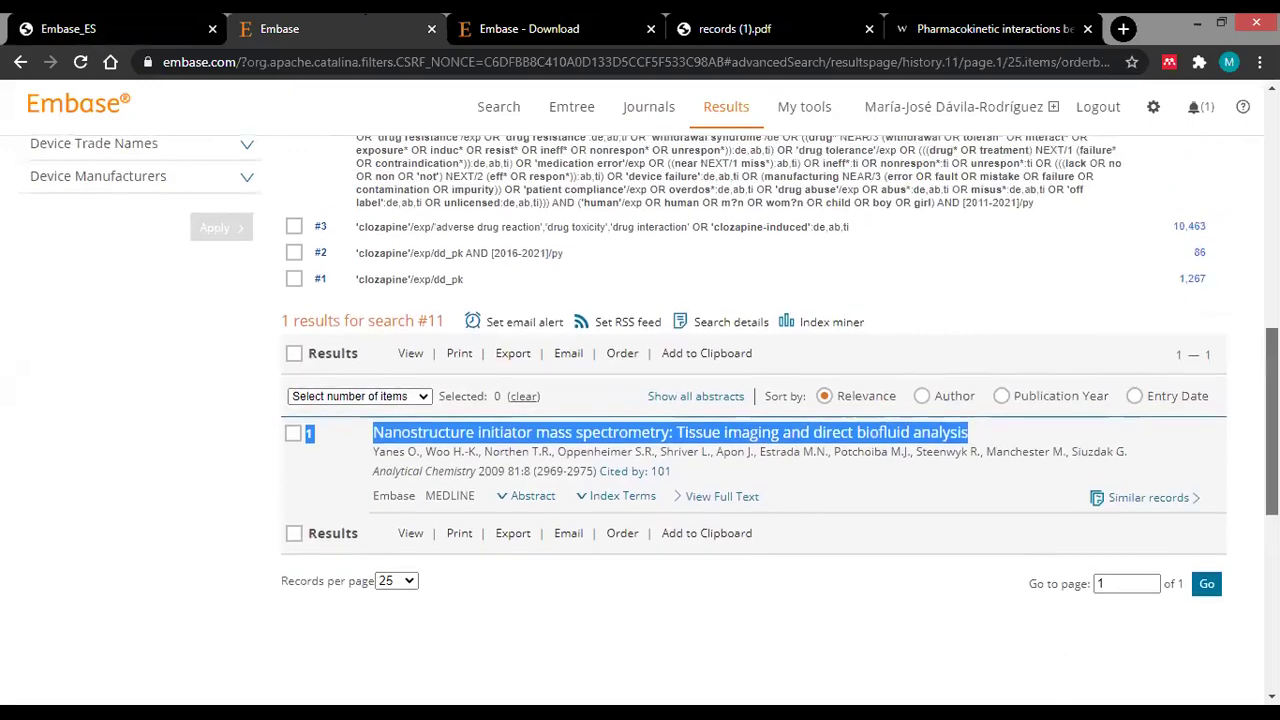
pyautogui.scroll(8, 650, 411)
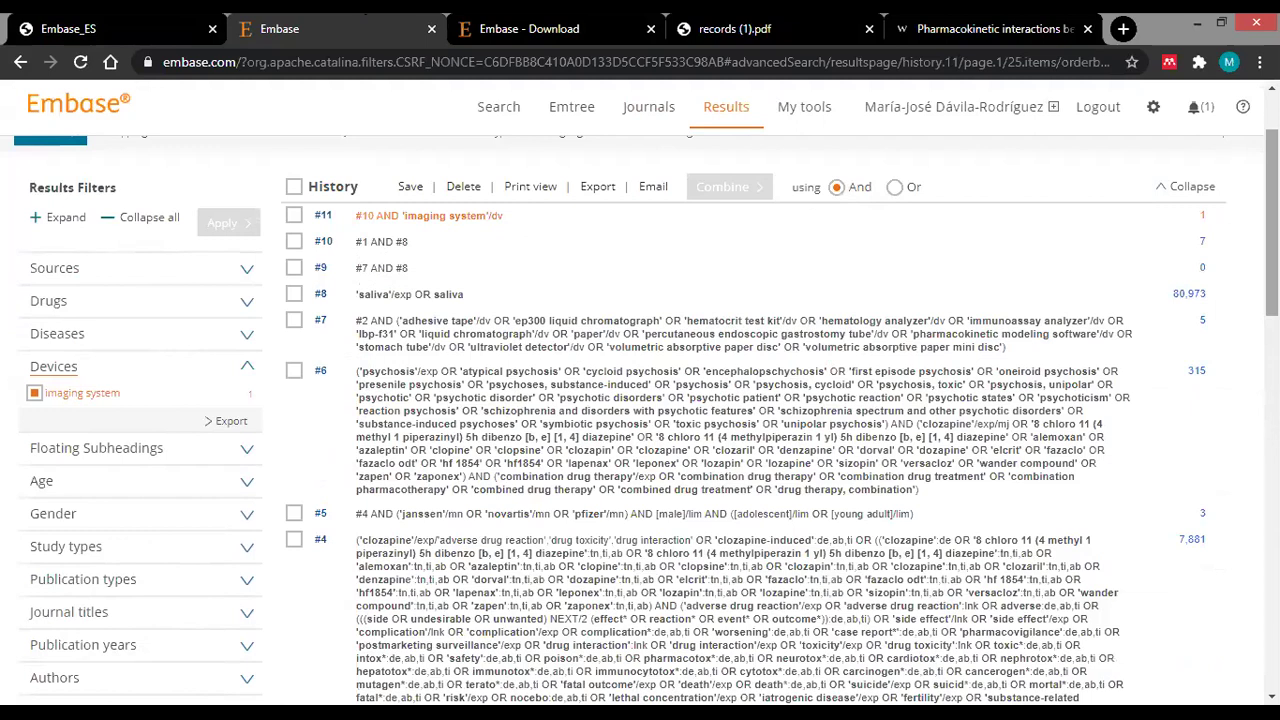
pyautogui.scroll(2, 640, 411)
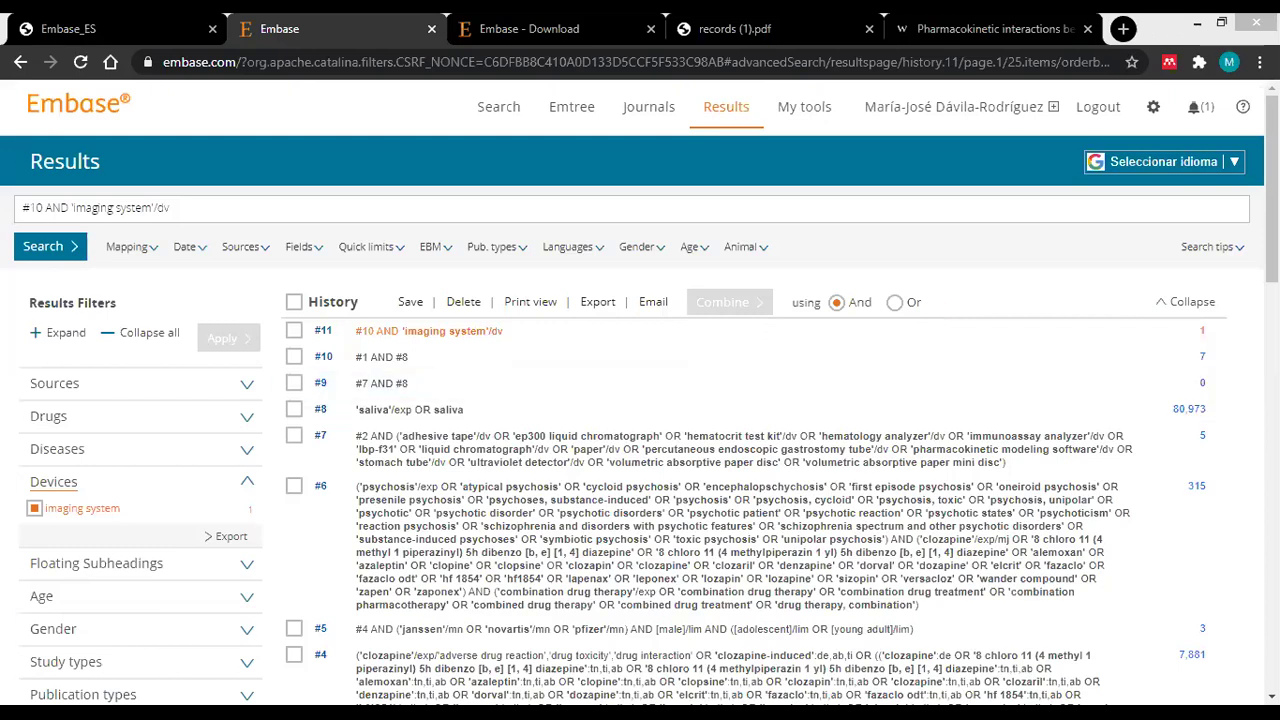
pyautogui.scroll(-4, 268, 516)
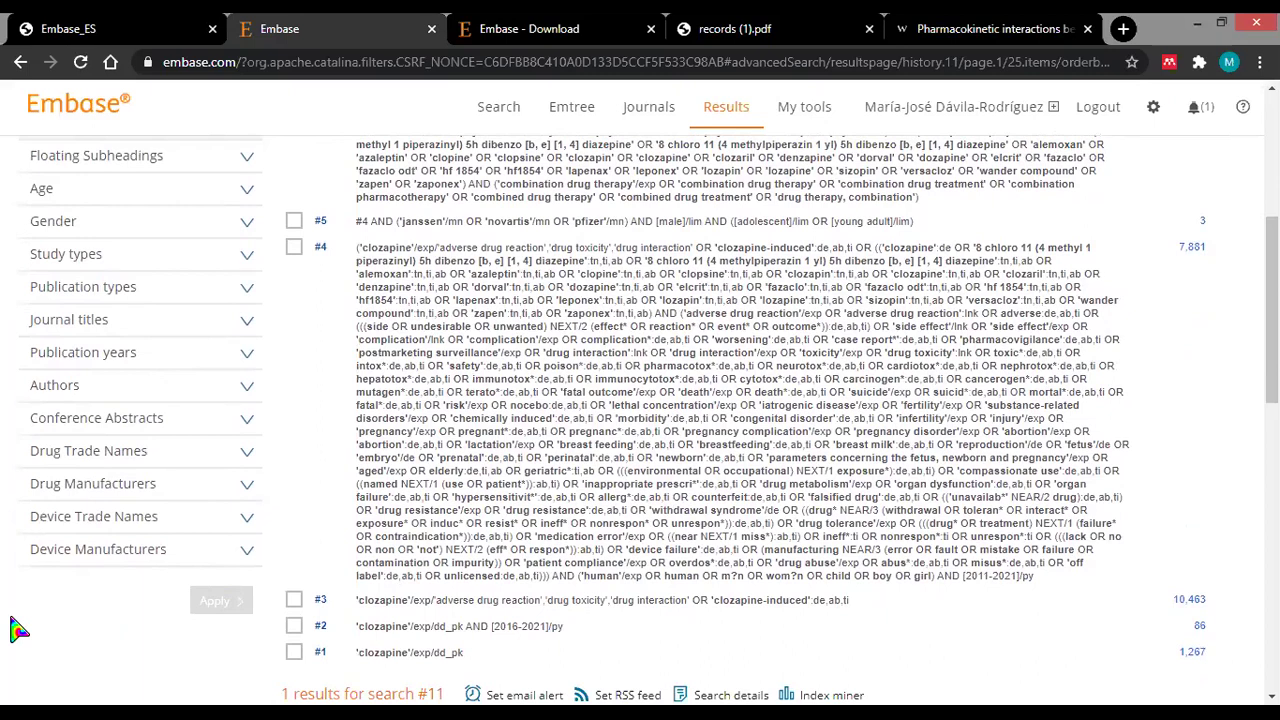
pyautogui.click(247, 397)
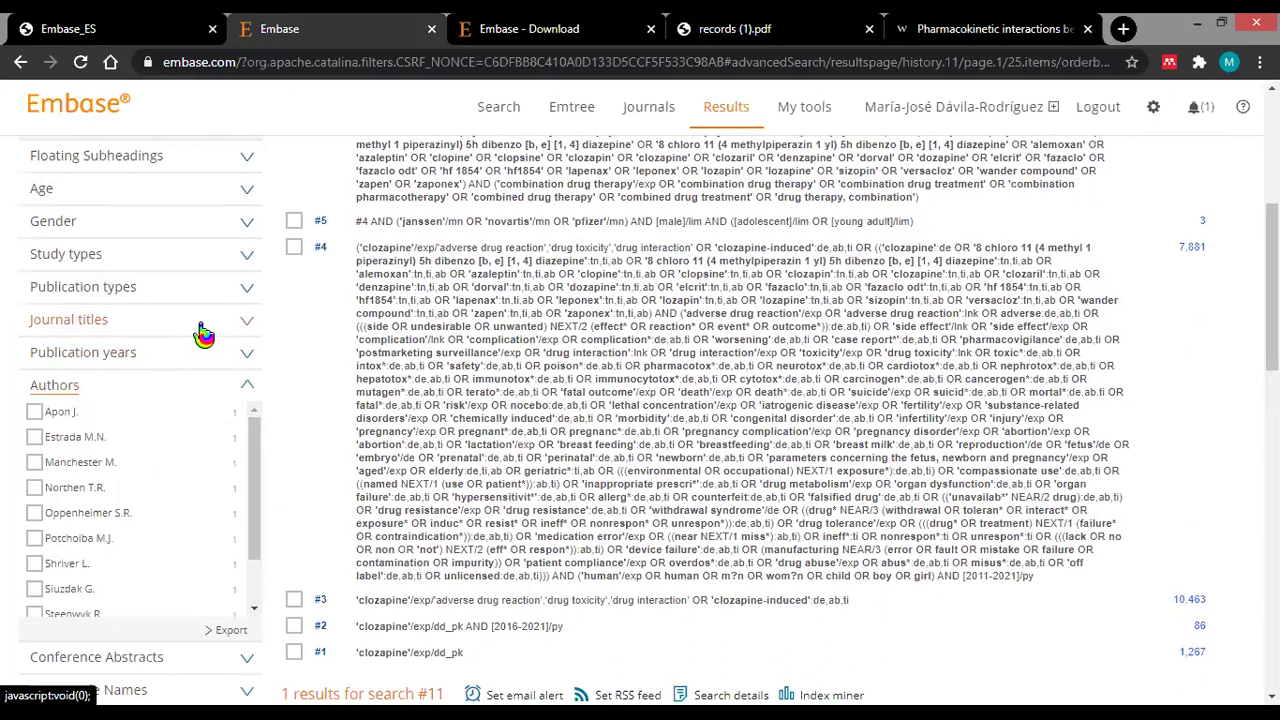
pyautogui.click(242, 287)
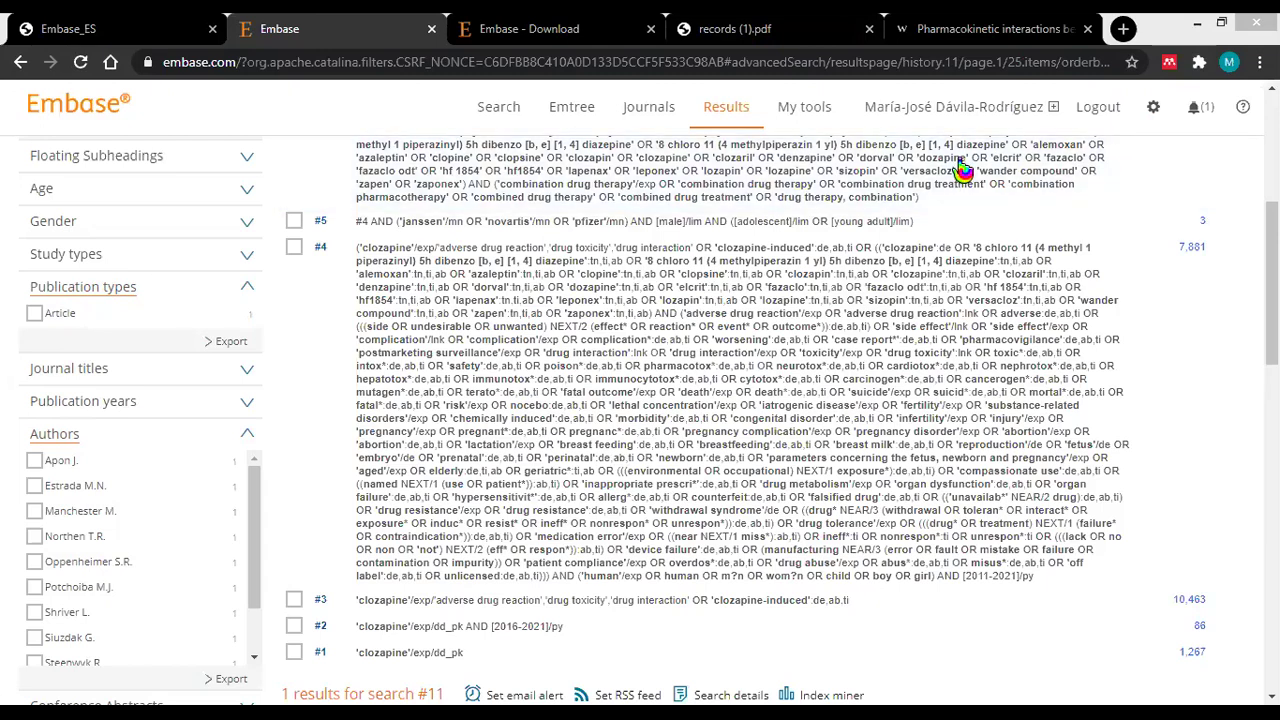
# Mark search #7 in the history and open the history export options, leaving them without exporting.
pyautogui.scroll(2, 962, 170)
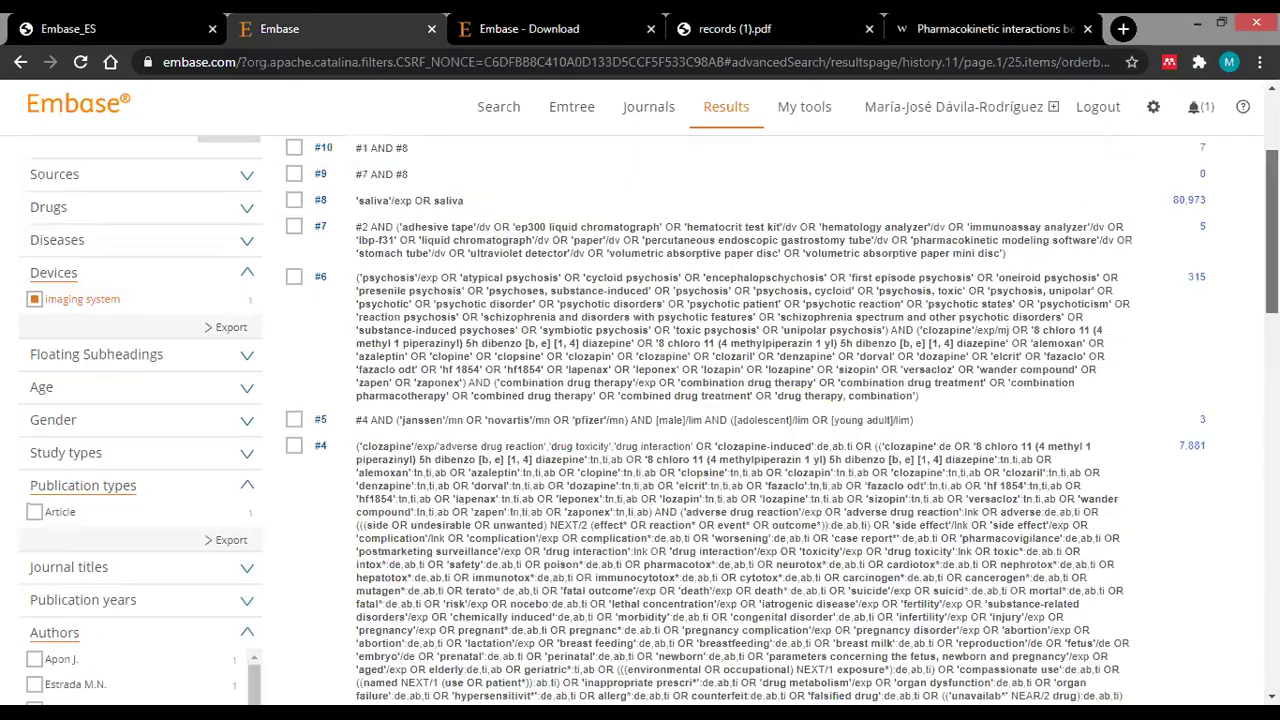
pyautogui.scroll(-3, 418, 300)
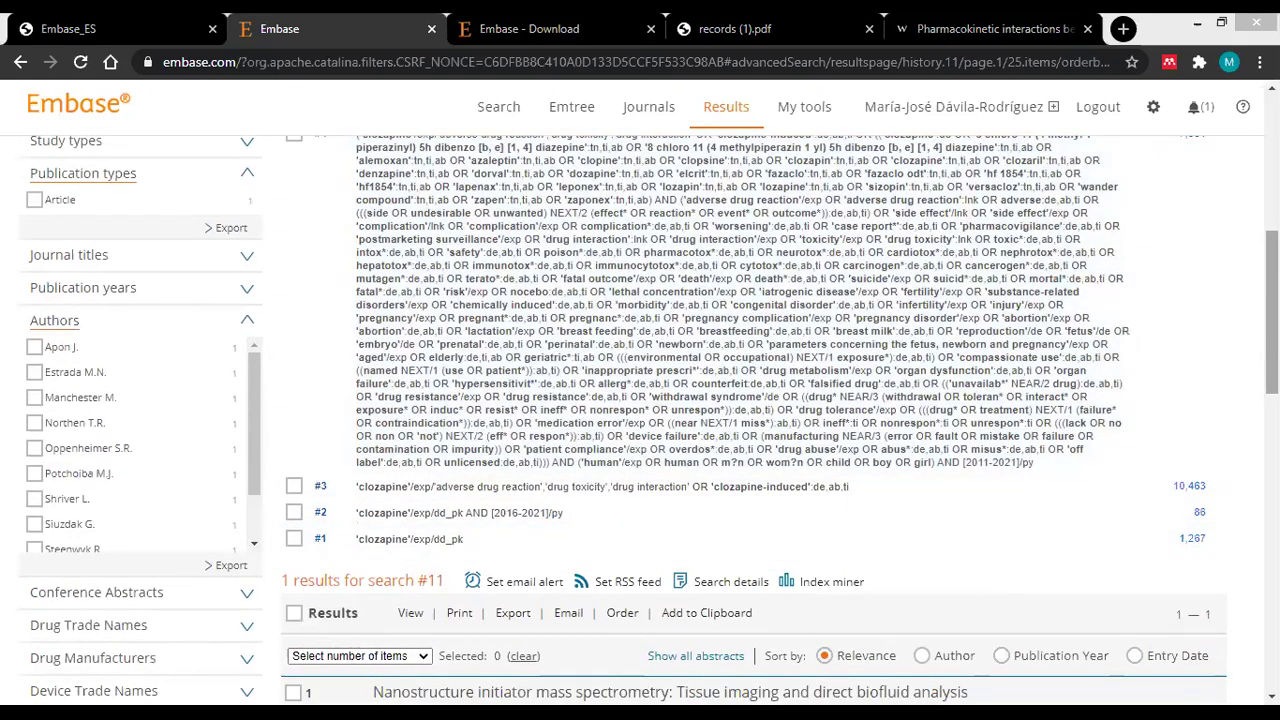
pyautogui.scroll(4, 597, 215)
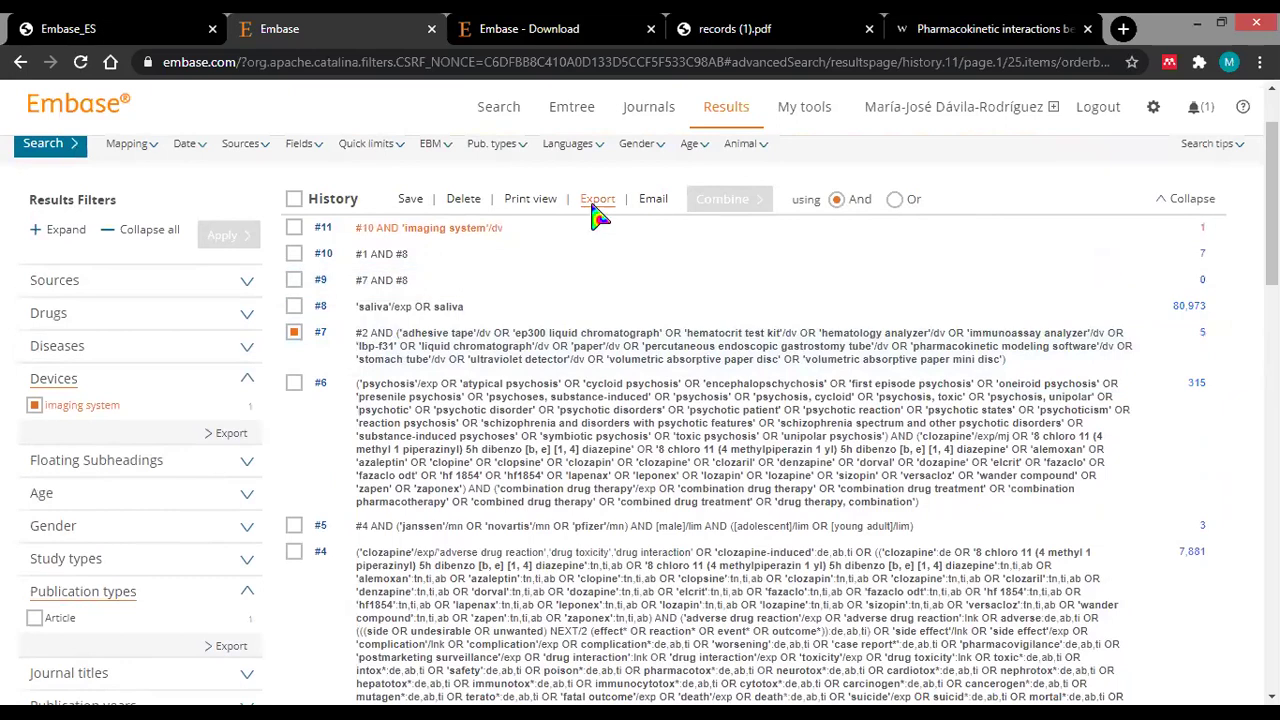
pyautogui.click(597, 200)
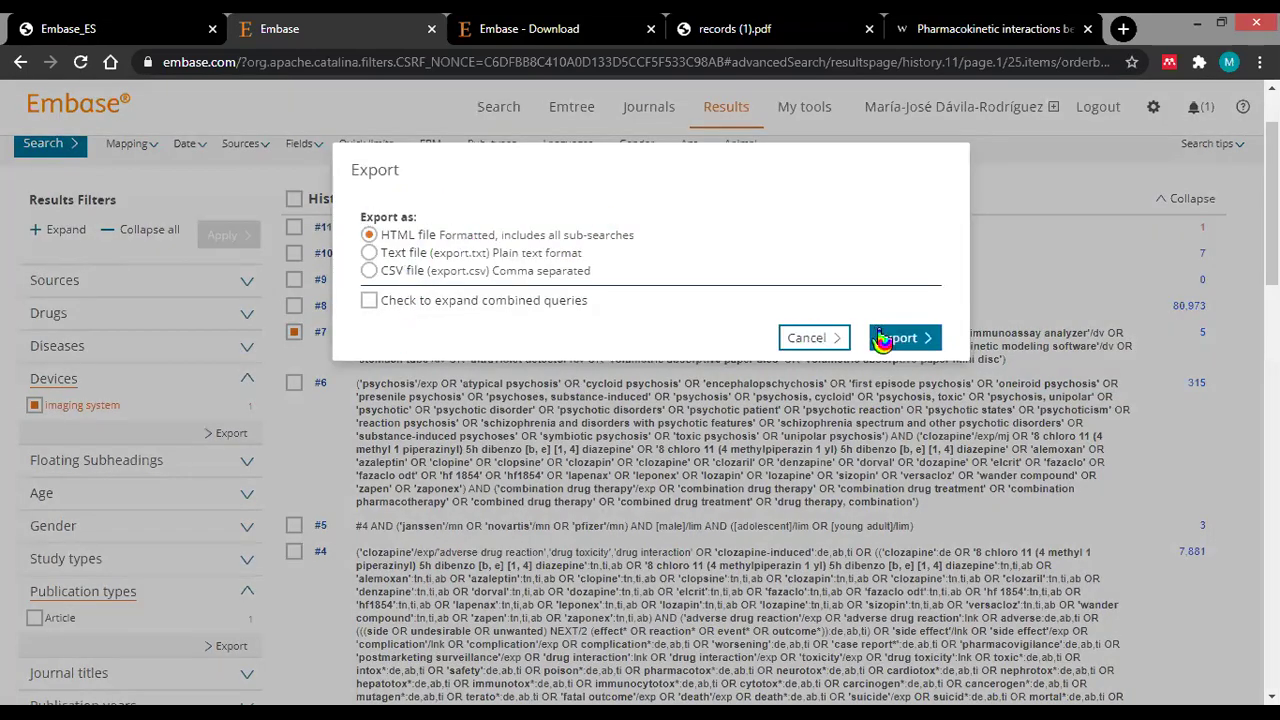
pyautogui.click(813, 338)
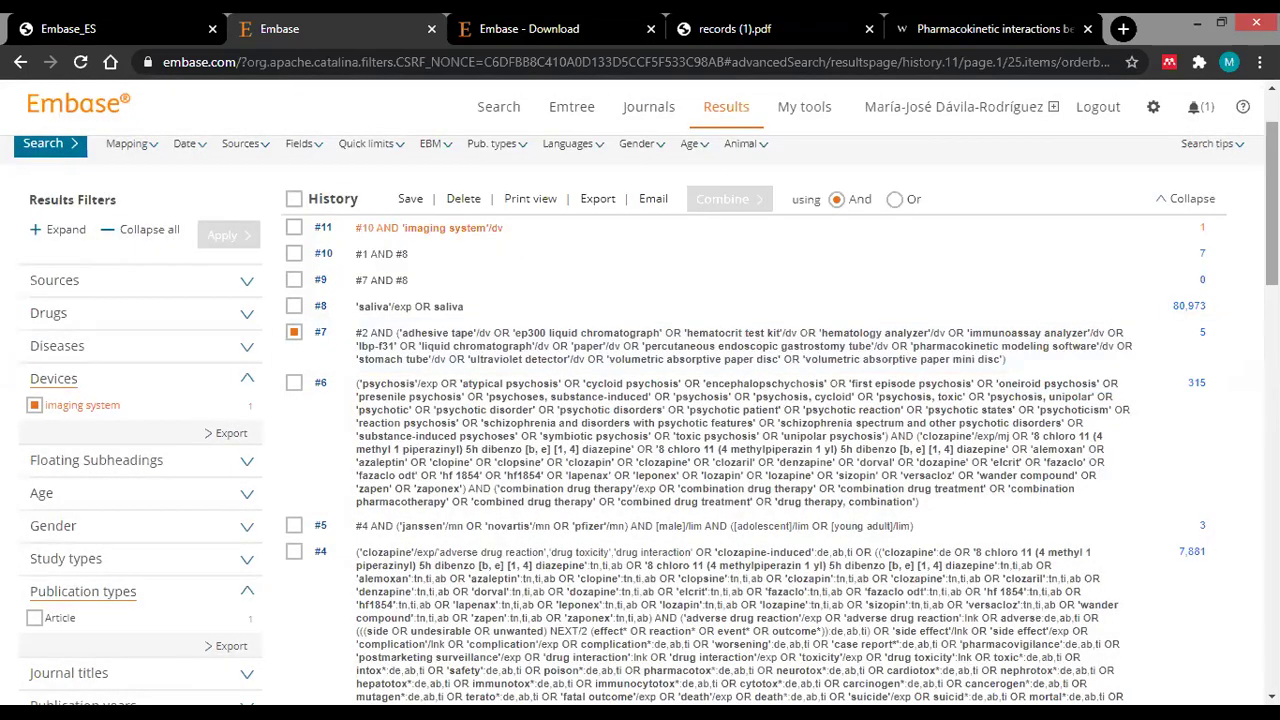
# Try to export the results of search #11 without selecting a record.
pyautogui.scroll(-15, 690, 330)
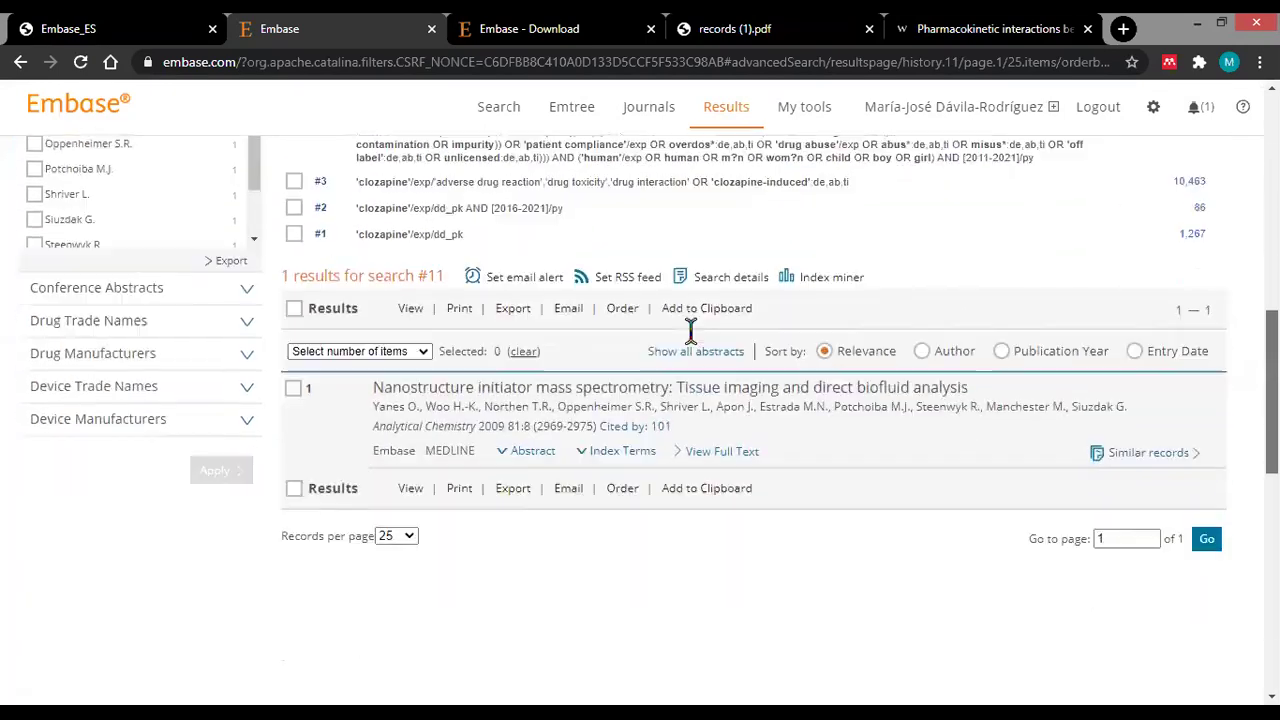
pyautogui.scroll(-1, 690, 330)
pyautogui.click(512, 222)
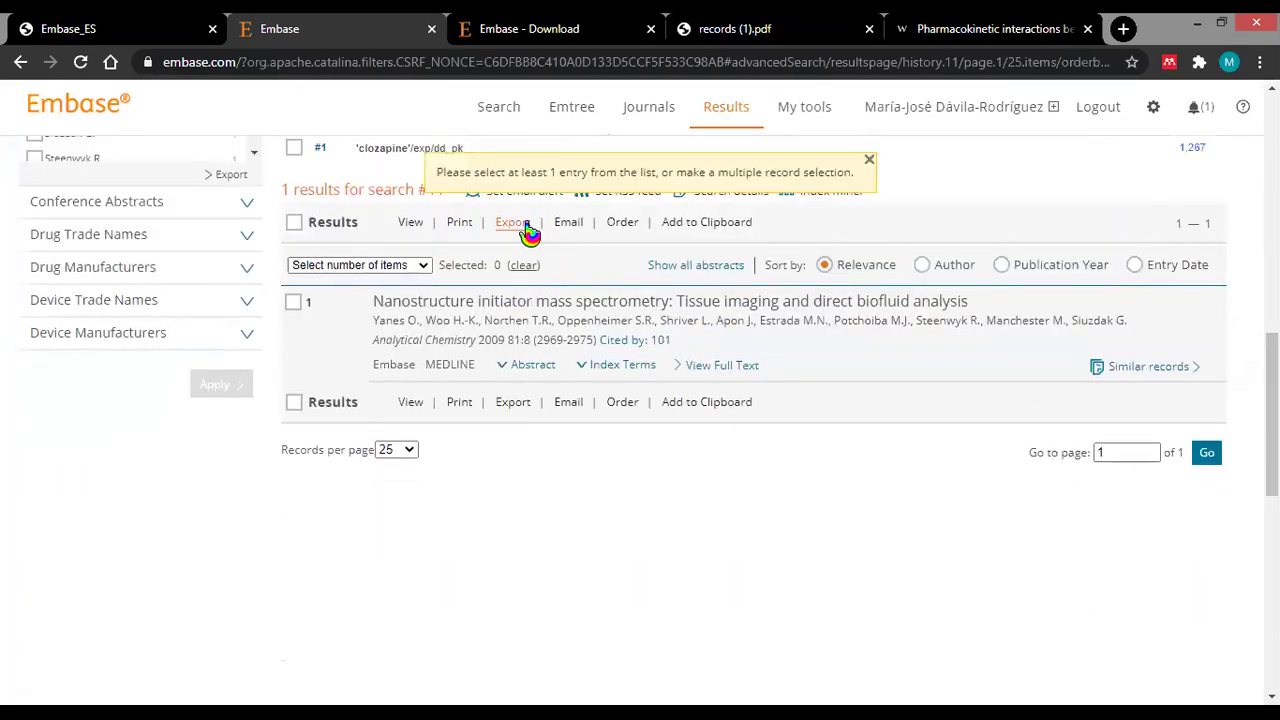
pyautogui.click(868, 161)
pyautogui.scroll(-5, 886, 314)
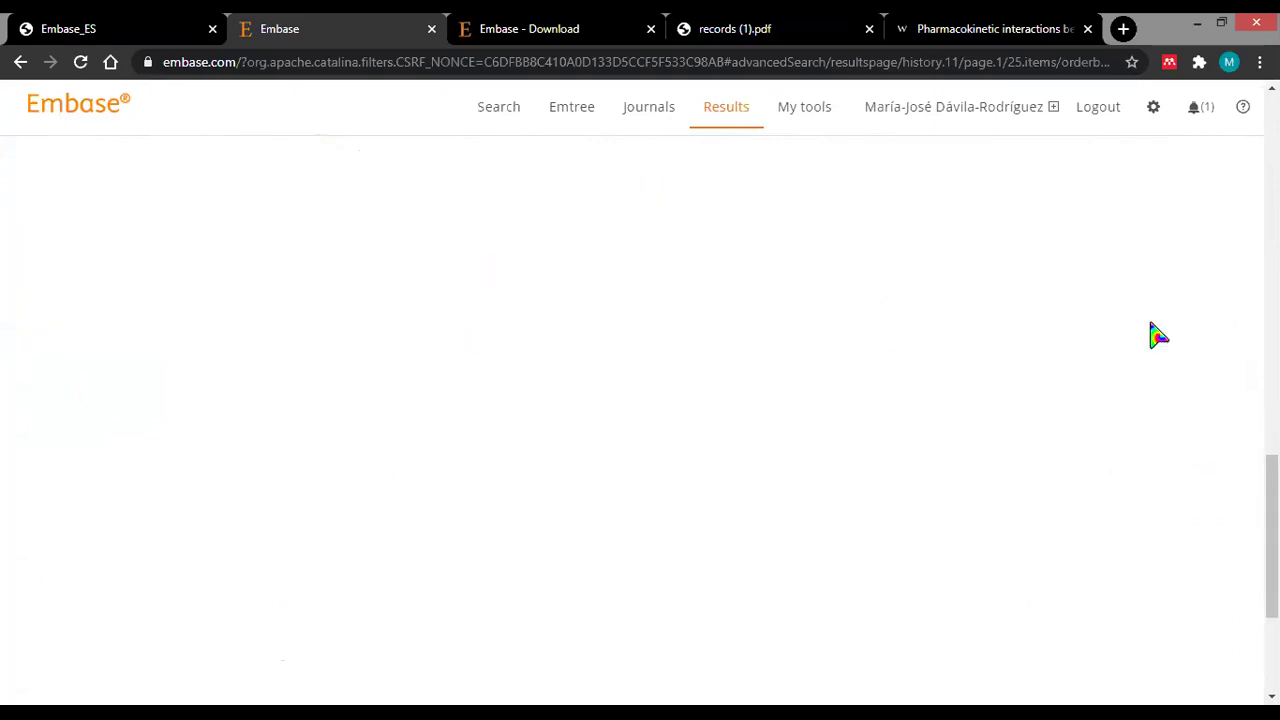
# Open the results of search #7, select all its records and review the fields in their RIS export options.
pyautogui.moveTo(1271, 536); pyautogui.dragTo(1271, 346)
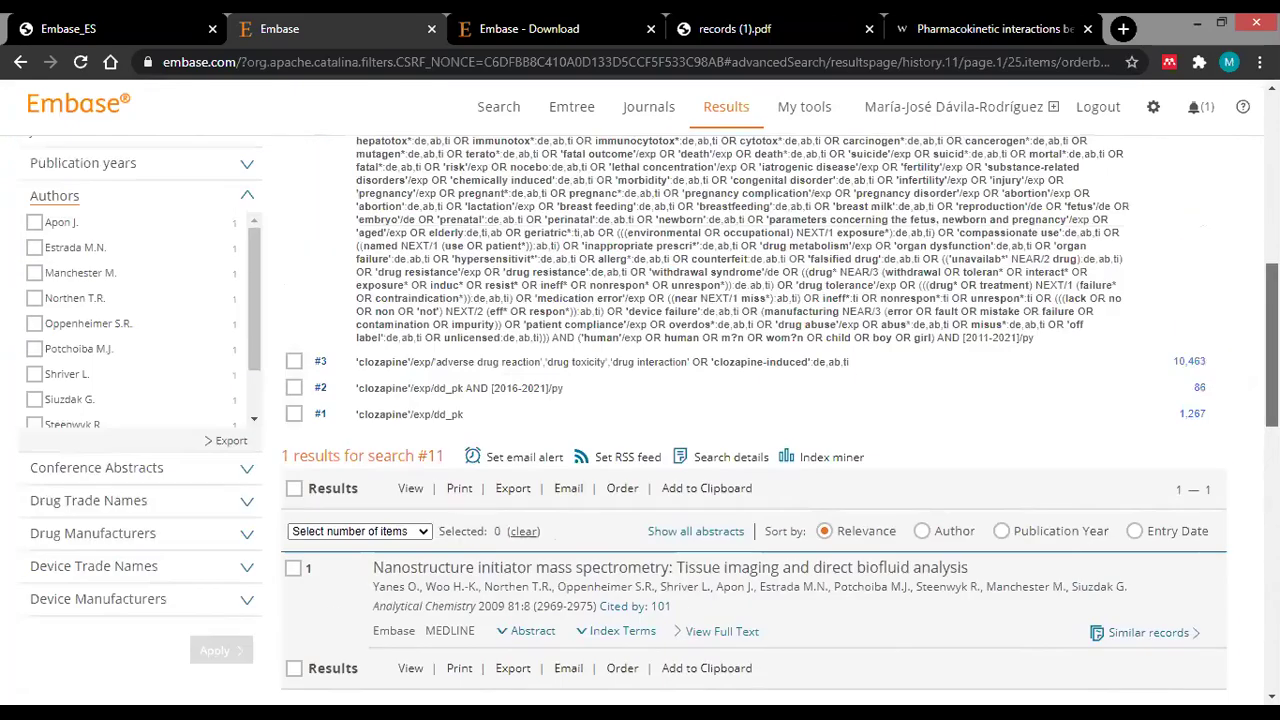
pyautogui.scroll(10, 855, 350)
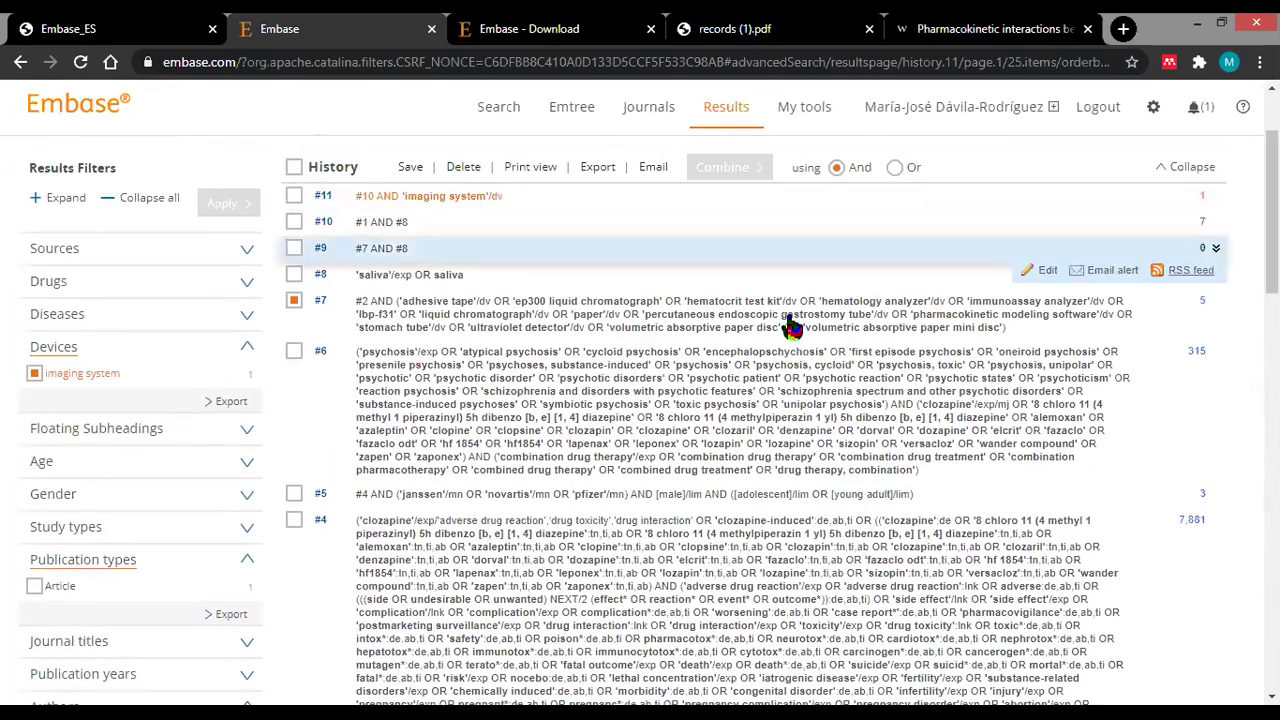
pyautogui.click(791, 325)
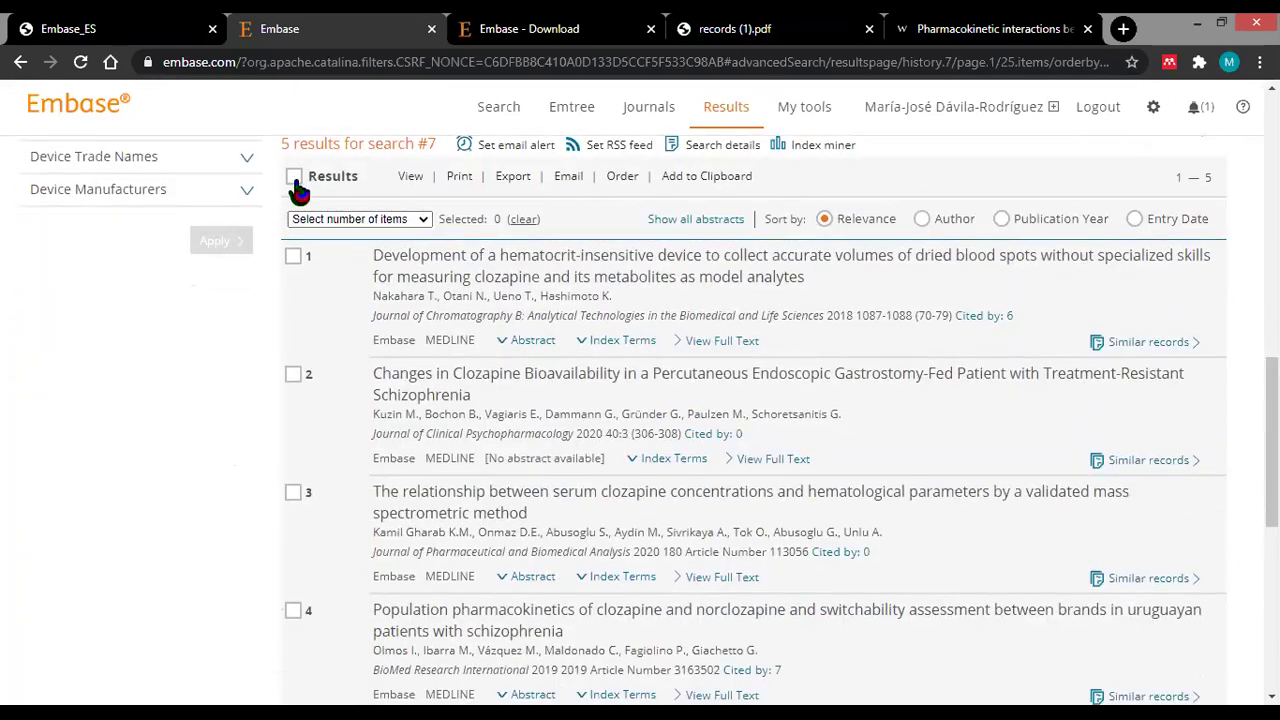
pyautogui.click(294, 177)
pyautogui.click(512, 177)
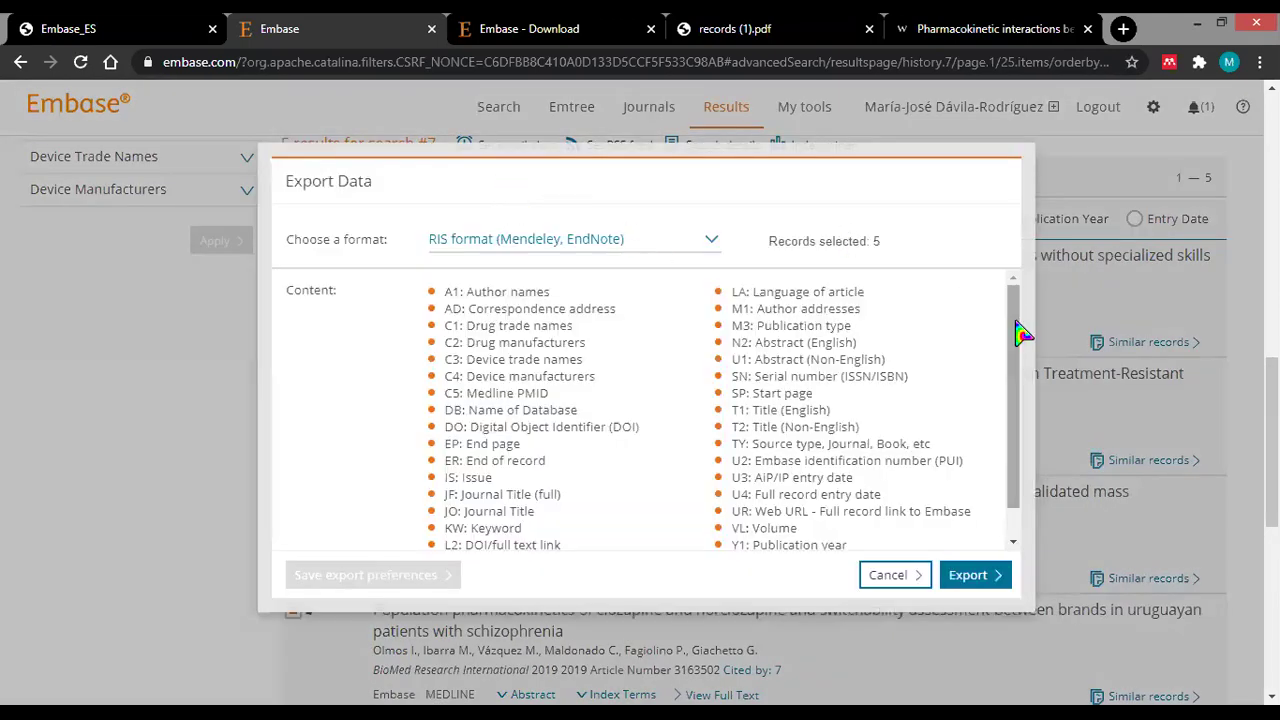
pyautogui.scroll(-2, 1020, 333)
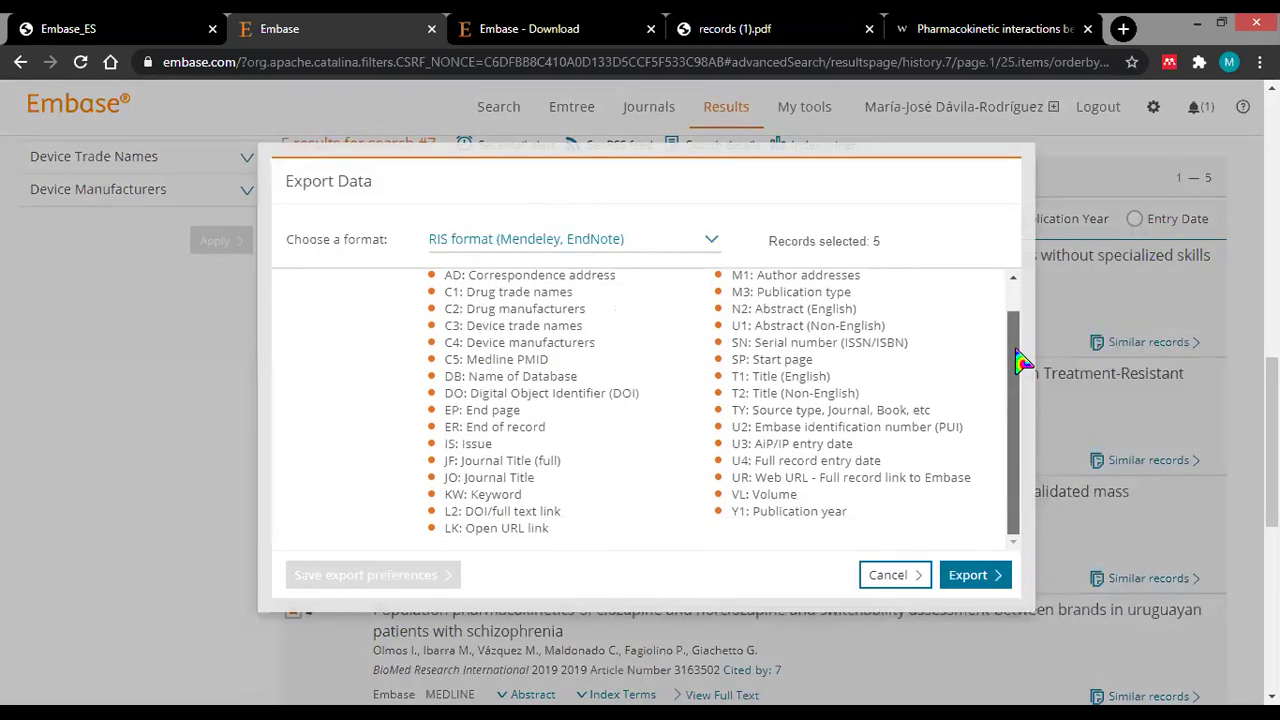
# Set the export format to PDF with output by specified fields, and include the Medline PMID field.
pyautogui.click(712, 242)
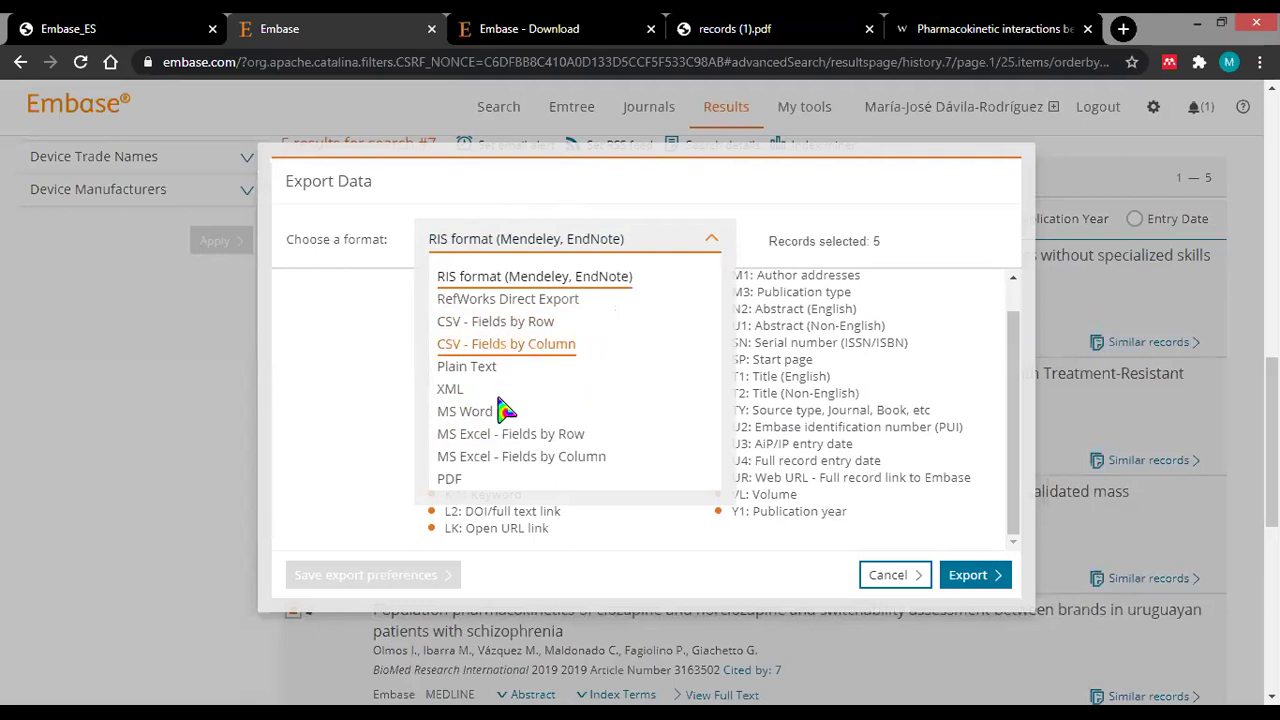
pyautogui.click(450, 479)
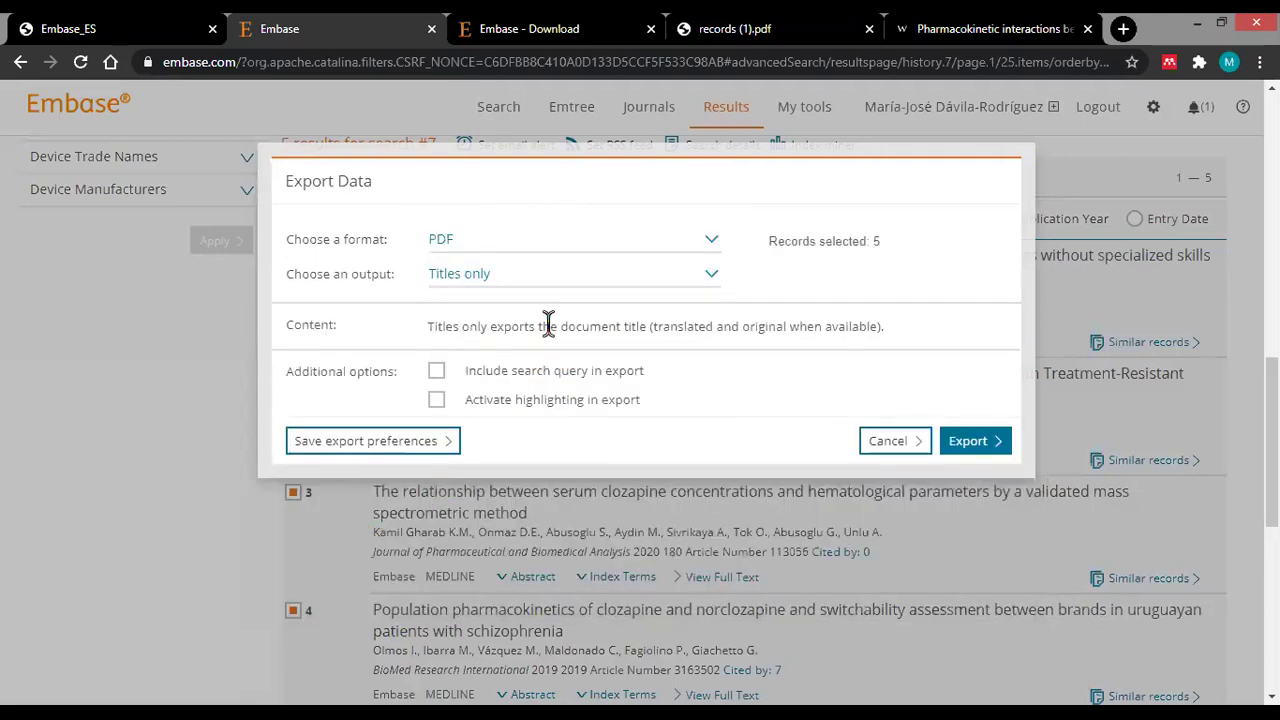
pyautogui.click(576, 282)
pyautogui.click(553, 427)
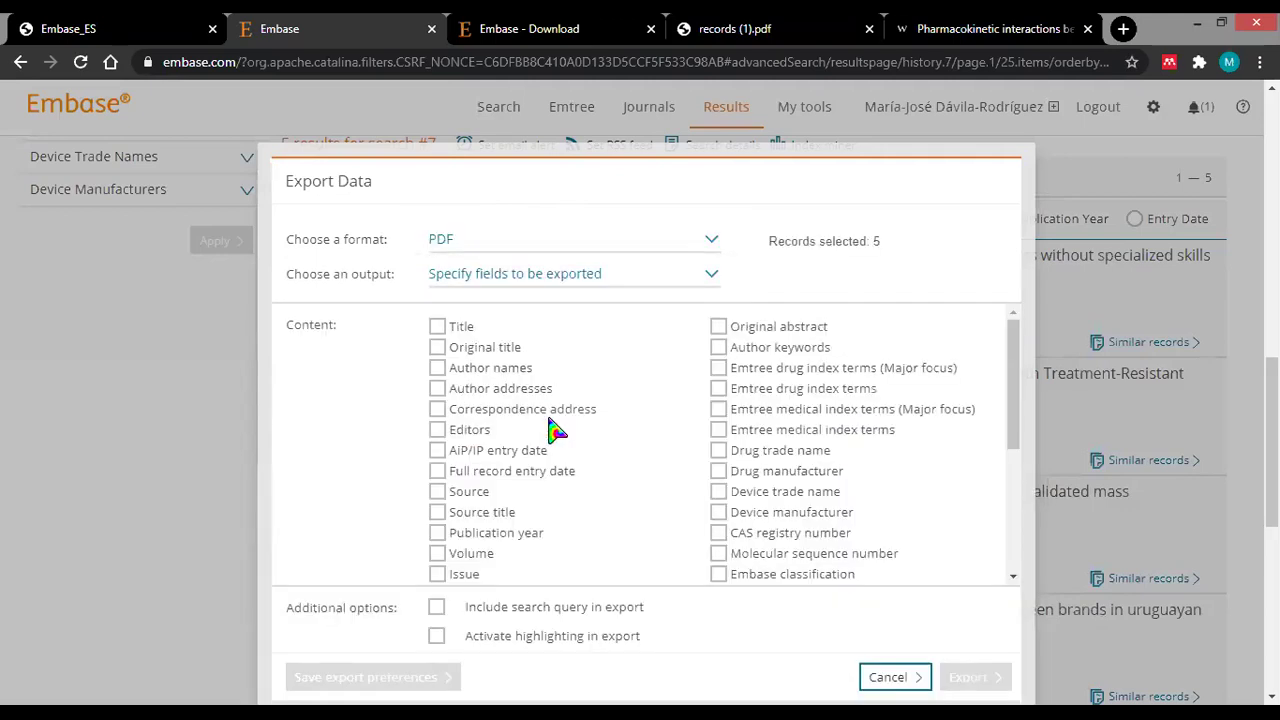
pyautogui.moveTo(1014, 357); pyautogui.dragTo(1012, 380)
pyautogui.scroll(-2, 808, 450)
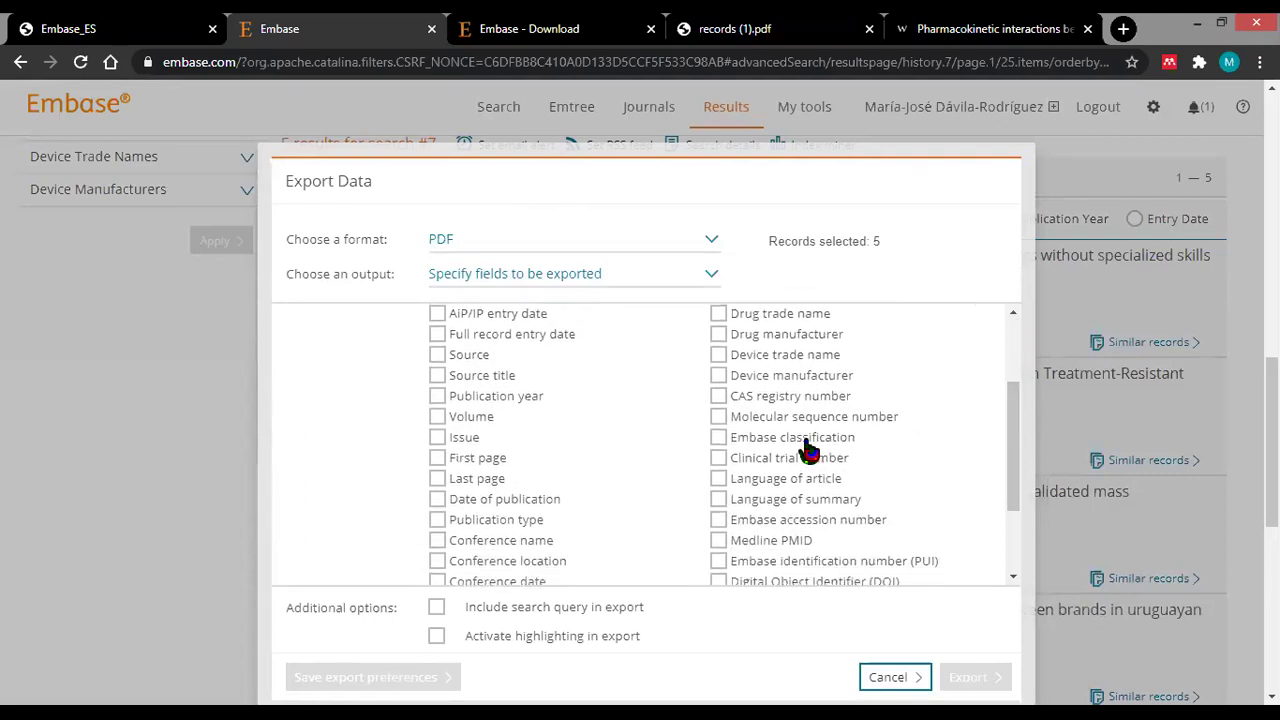
pyautogui.click(719, 542)
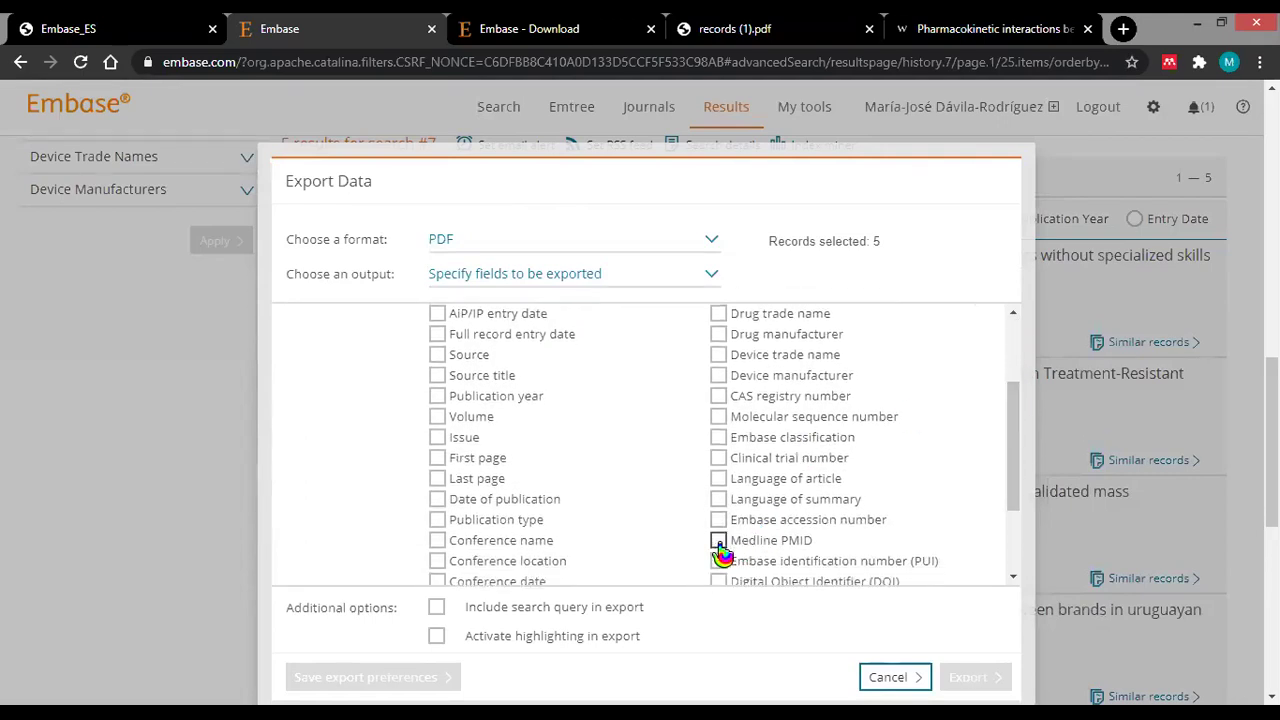
pyautogui.scroll(-1, 1014, 460)
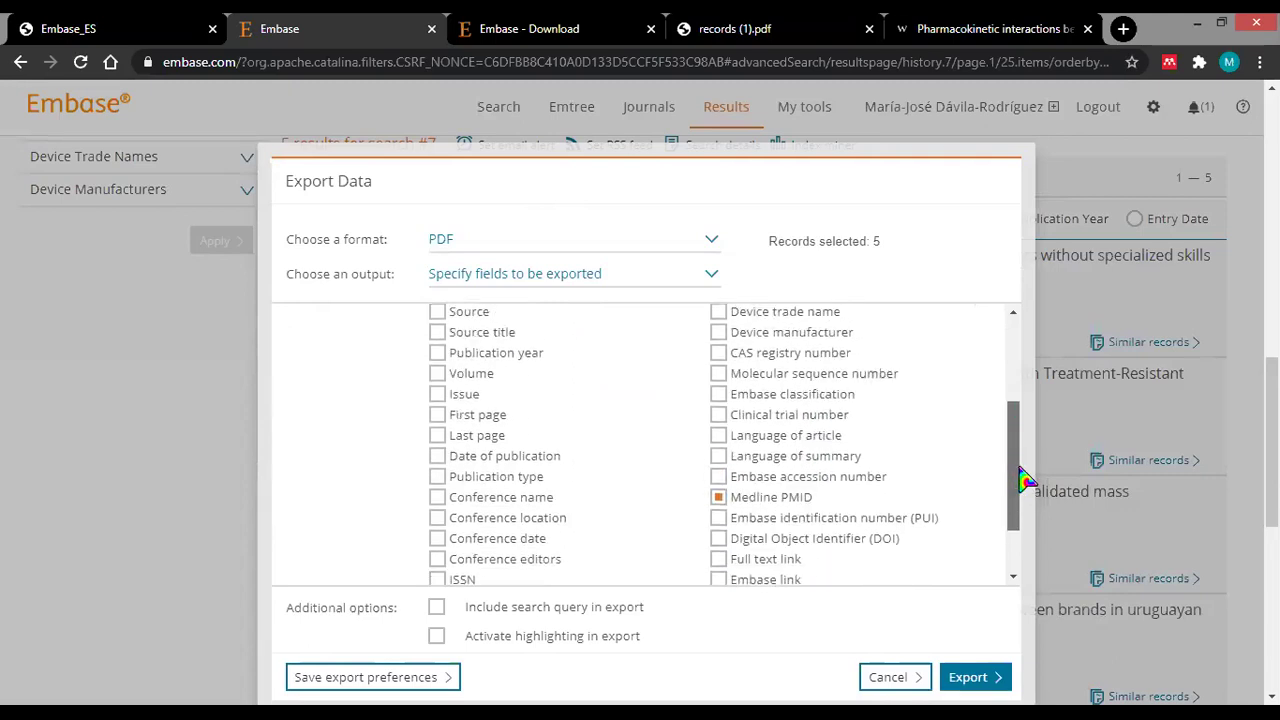
pyautogui.tripleClick(733, 165)
pyautogui.moveTo(1008, 414); pyautogui.dragTo(1013, 380)
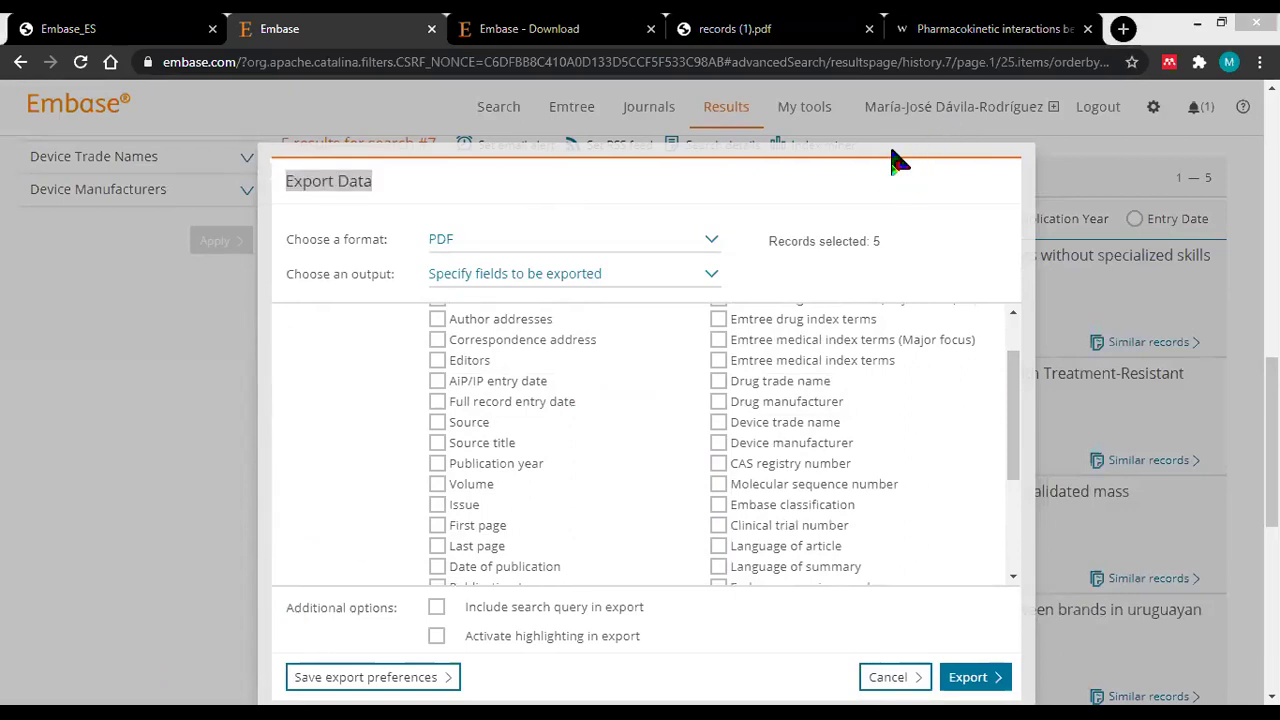
# Try the export formats MS Excel - Fields by Column, MS Excel - Fields by Row, Plain Text and RIS in turn.
pyautogui.click(712, 243)
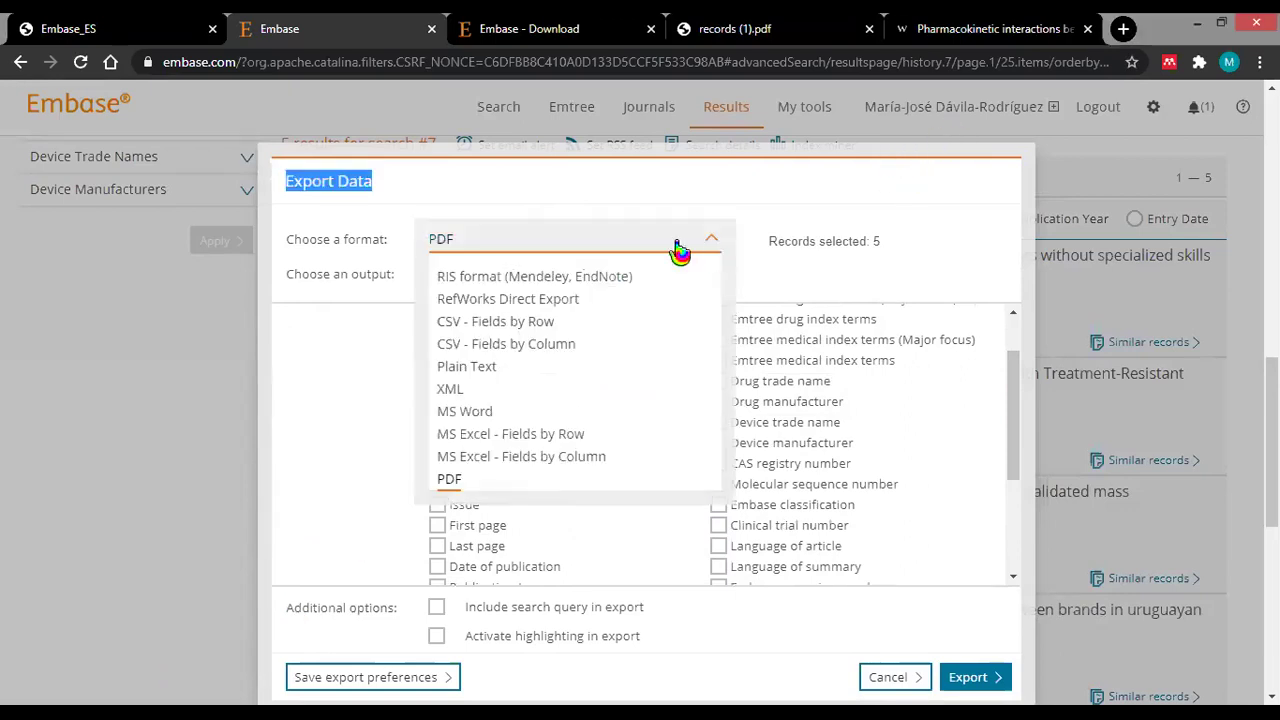
pyautogui.click(456, 457)
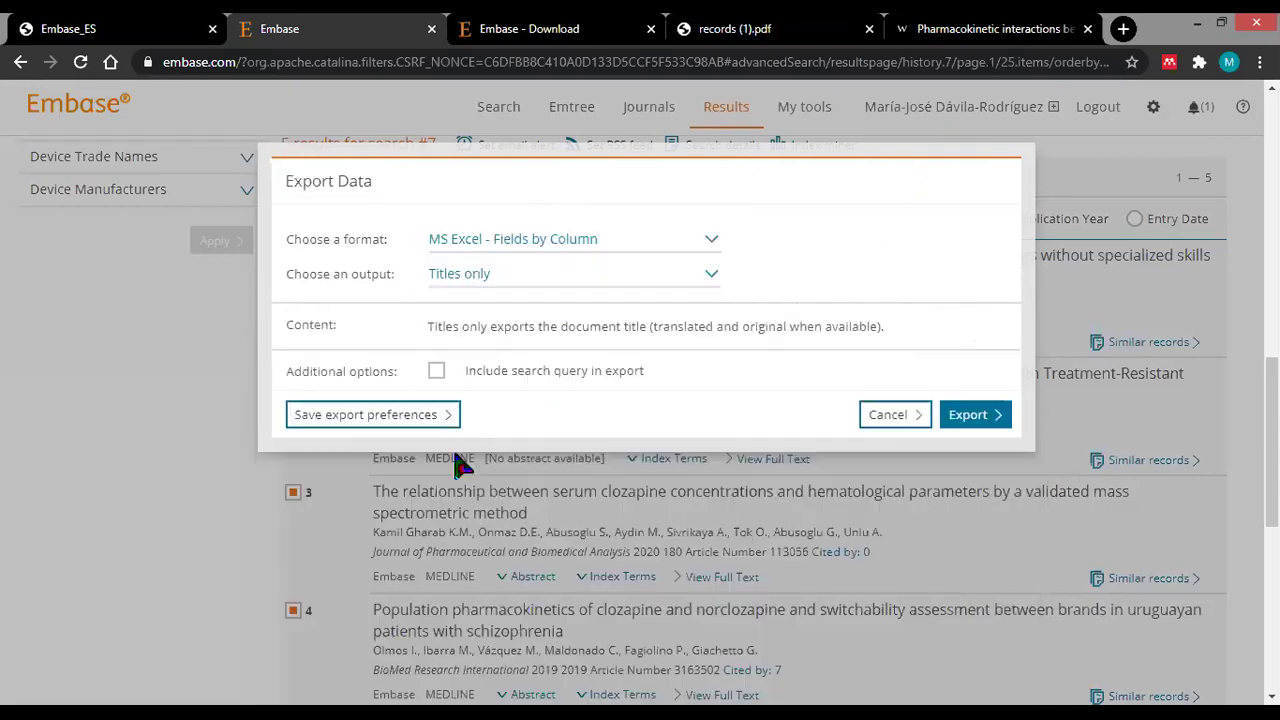
pyautogui.click(540, 250)
pyautogui.click(478, 434)
pyautogui.click(543, 251)
pyautogui.click(467, 367)
pyautogui.click(536, 248)
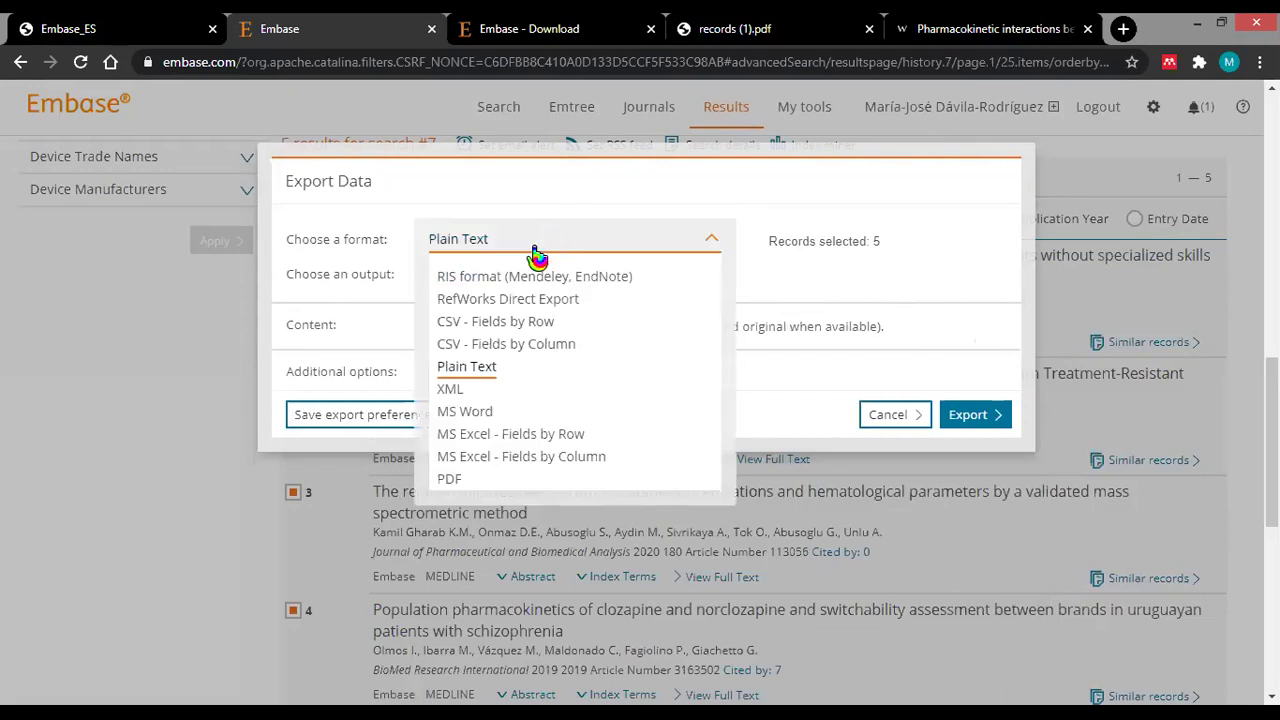
pyautogui.click(510, 280)
# Export the selected records as MS Excel - Fields by Row with specified fields, including the search query.
pyautogui.click(512, 245)
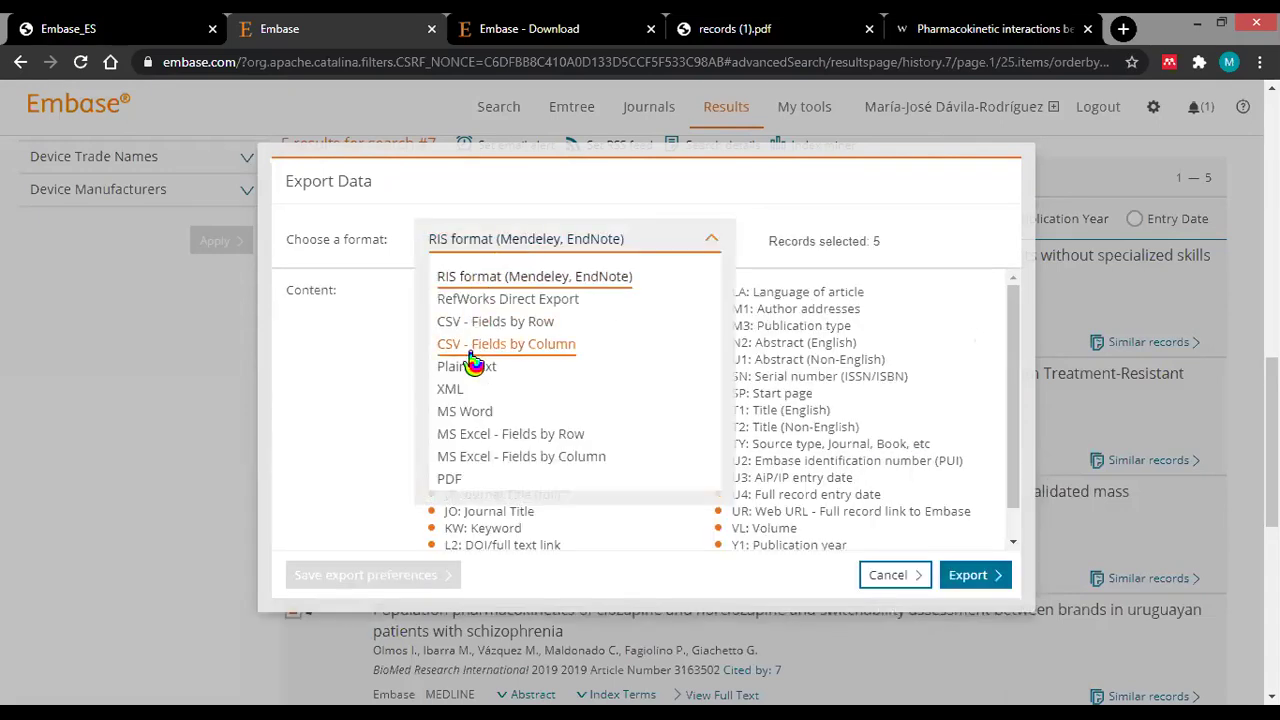
pyautogui.click(458, 436)
pyautogui.click(486, 275)
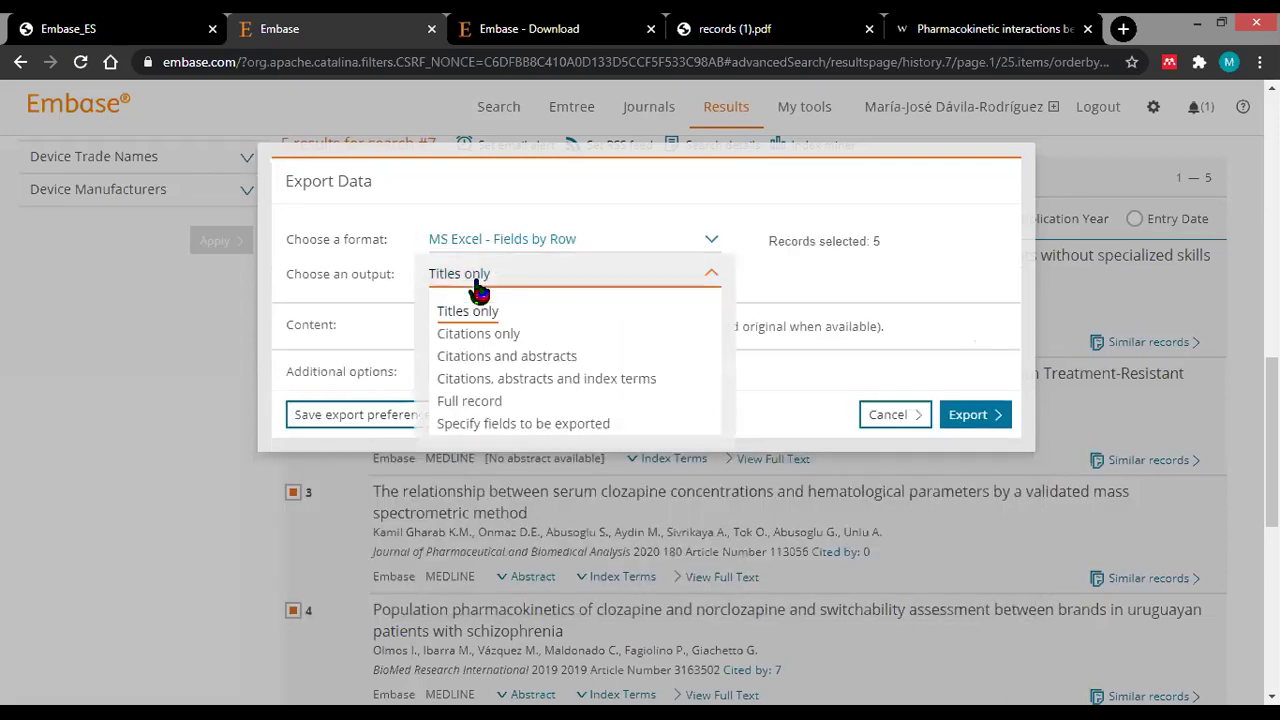
pyautogui.click(455, 432)
pyautogui.moveTo(1017, 351); pyautogui.dragTo(751, 471)
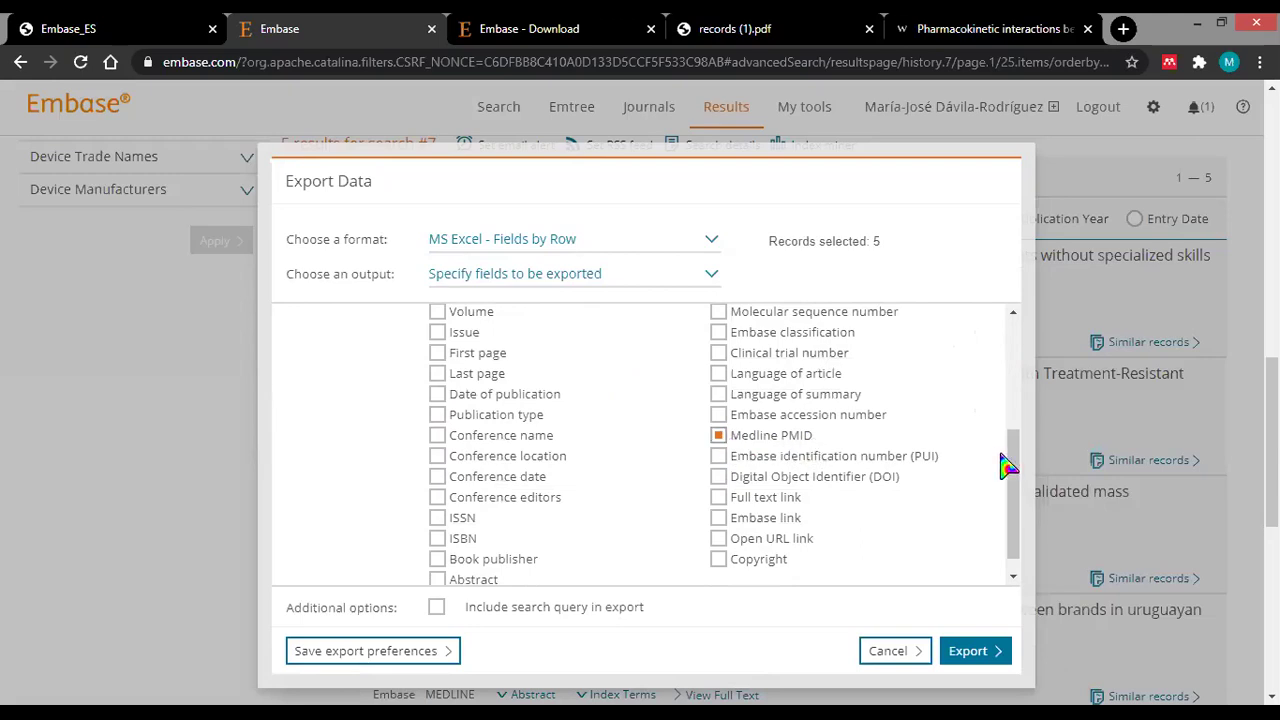
pyautogui.moveTo(1020, 457); pyautogui.dragTo(1006, 551)
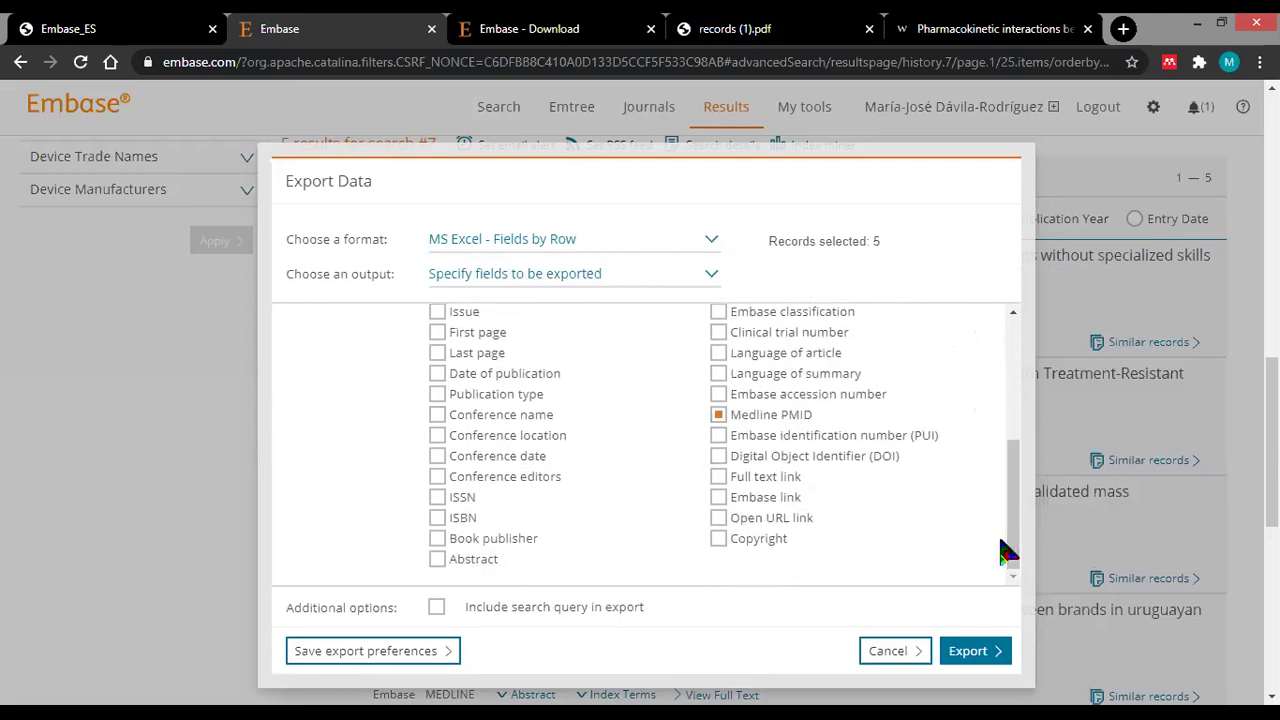
pyautogui.click(437, 607)
pyautogui.click(968, 651)
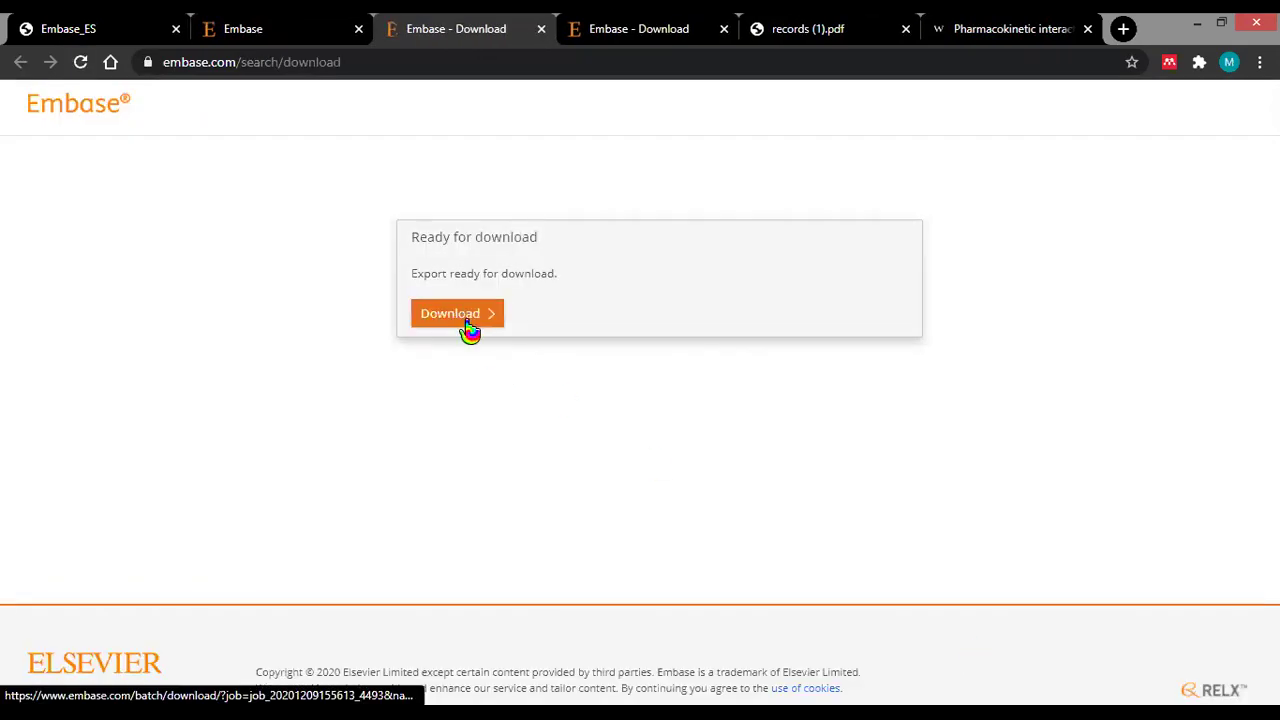
# Download the export, save it to the desktop as records.xlsx and open it in Excel.
pyautogui.click(470, 328)
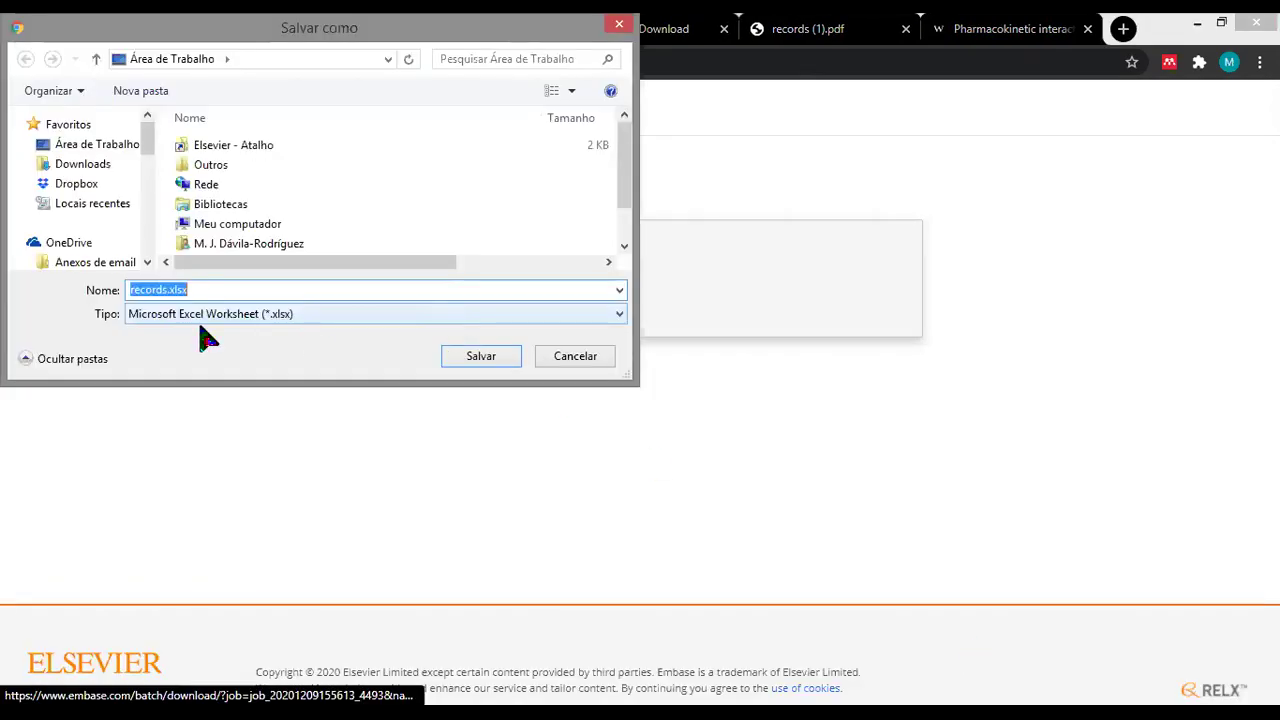
pyautogui.click(480, 357)
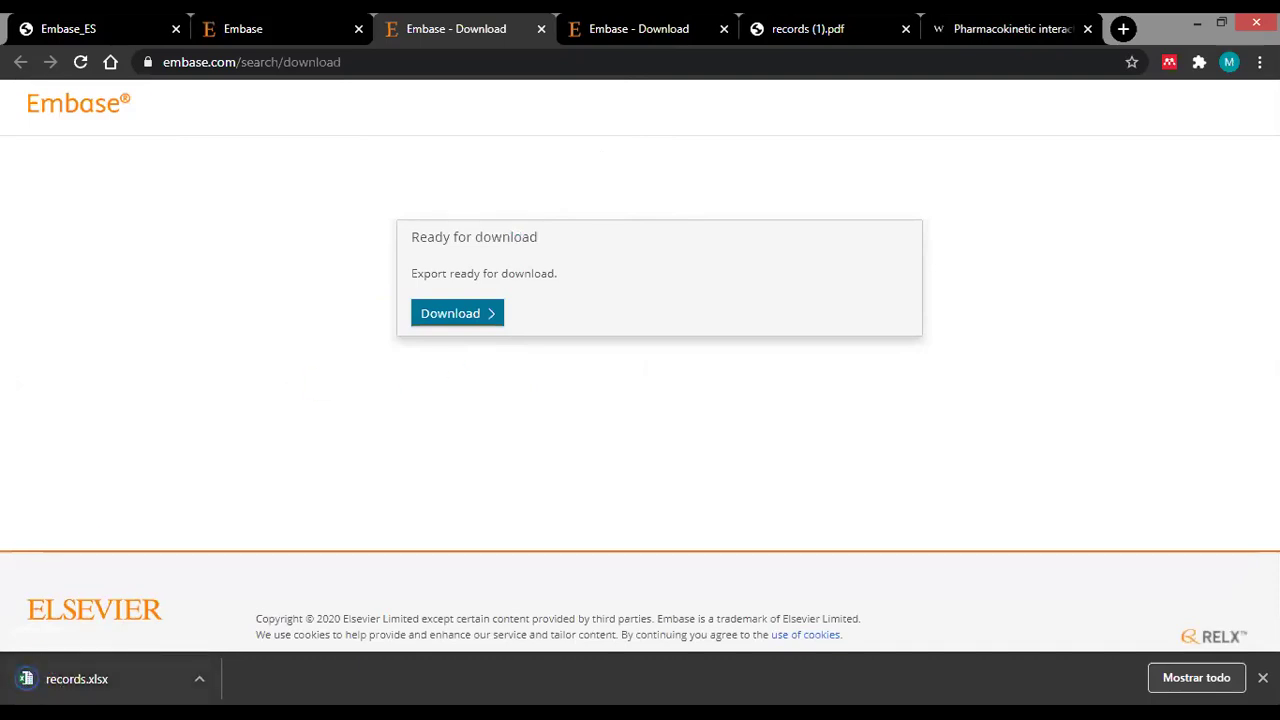
pyautogui.click(55, 690)
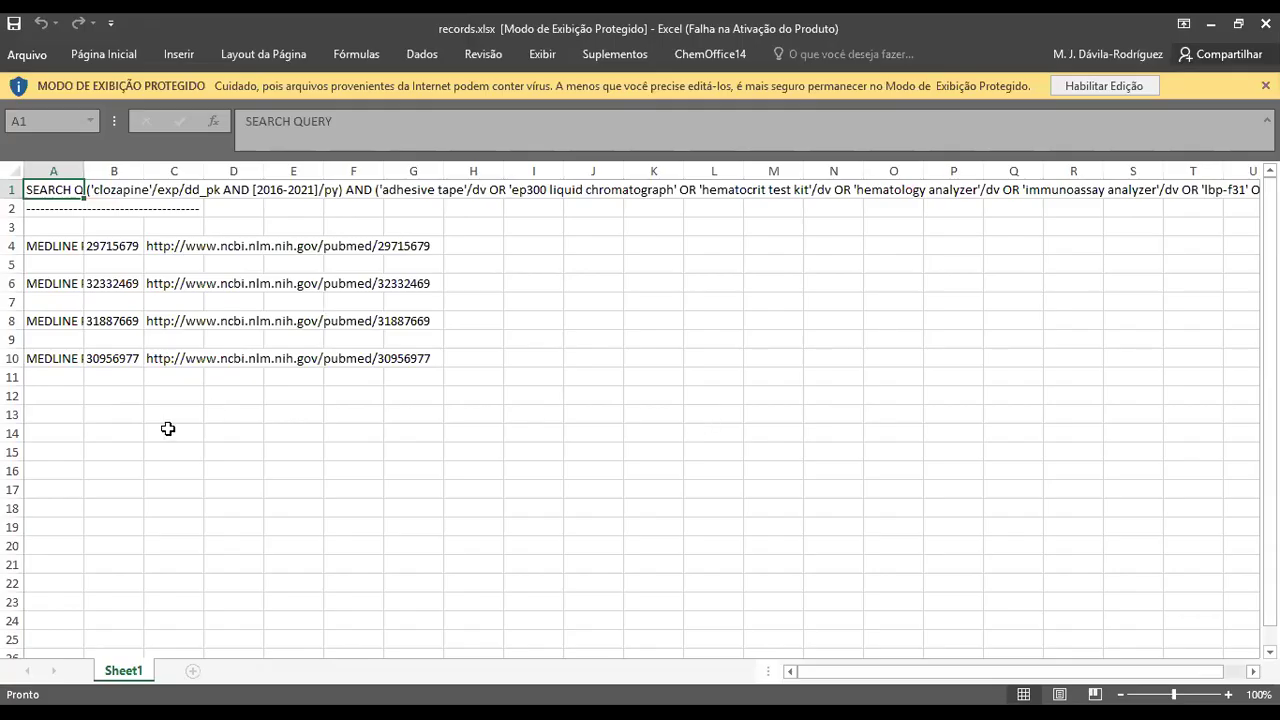
# Fit columns A and B to their contents and examine the search query in row 1 and the PubMed links.
pyautogui.scroll(-3, 190, 330)
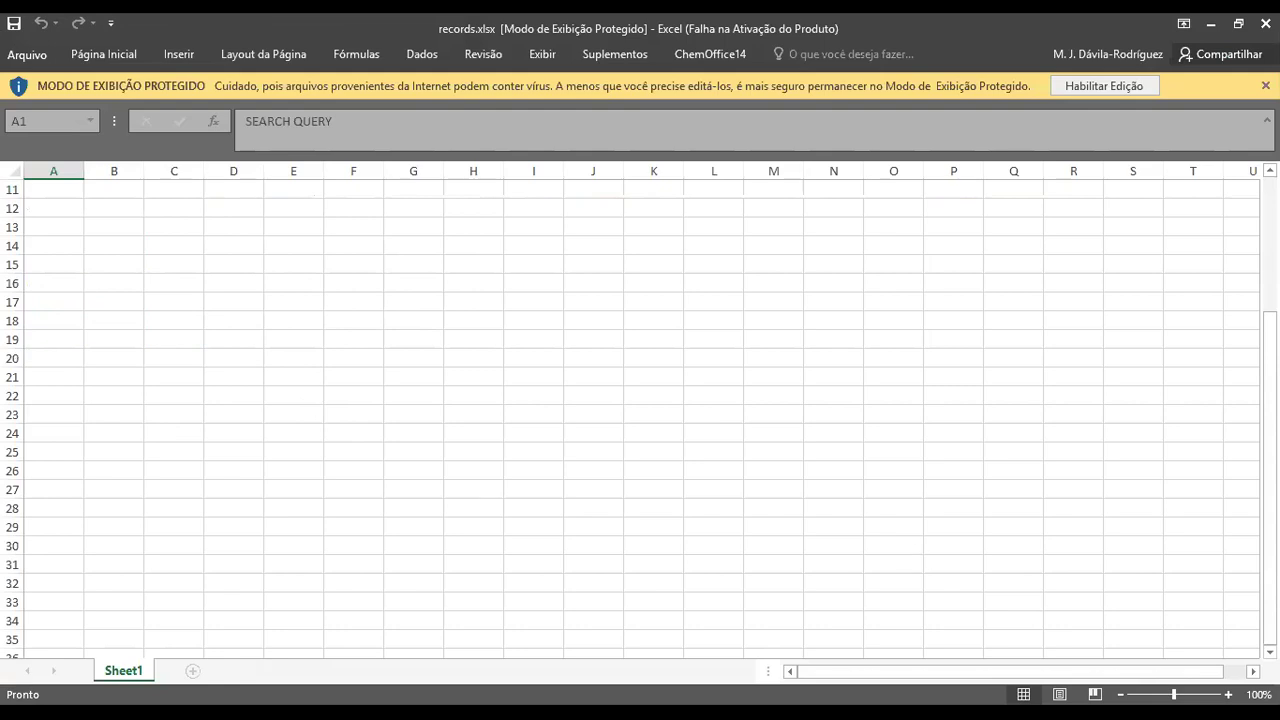
pyautogui.scroll(4, 462, 646)
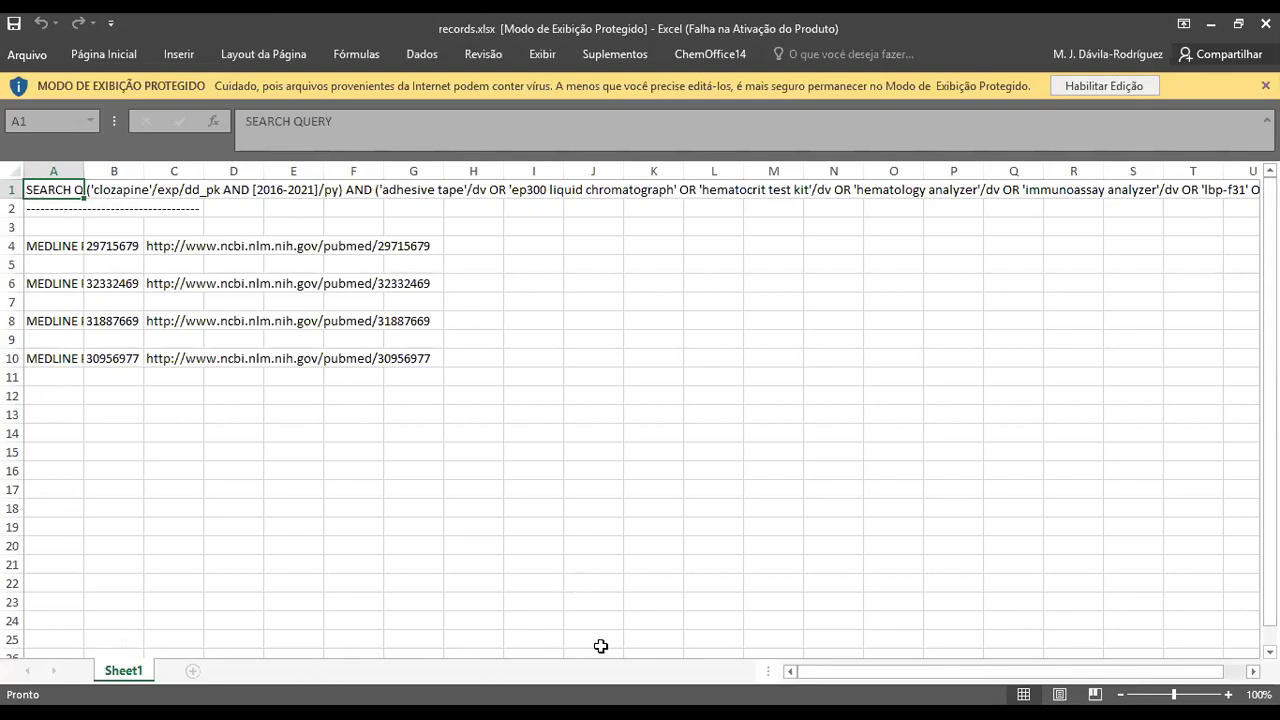
pyautogui.click(13, 189)
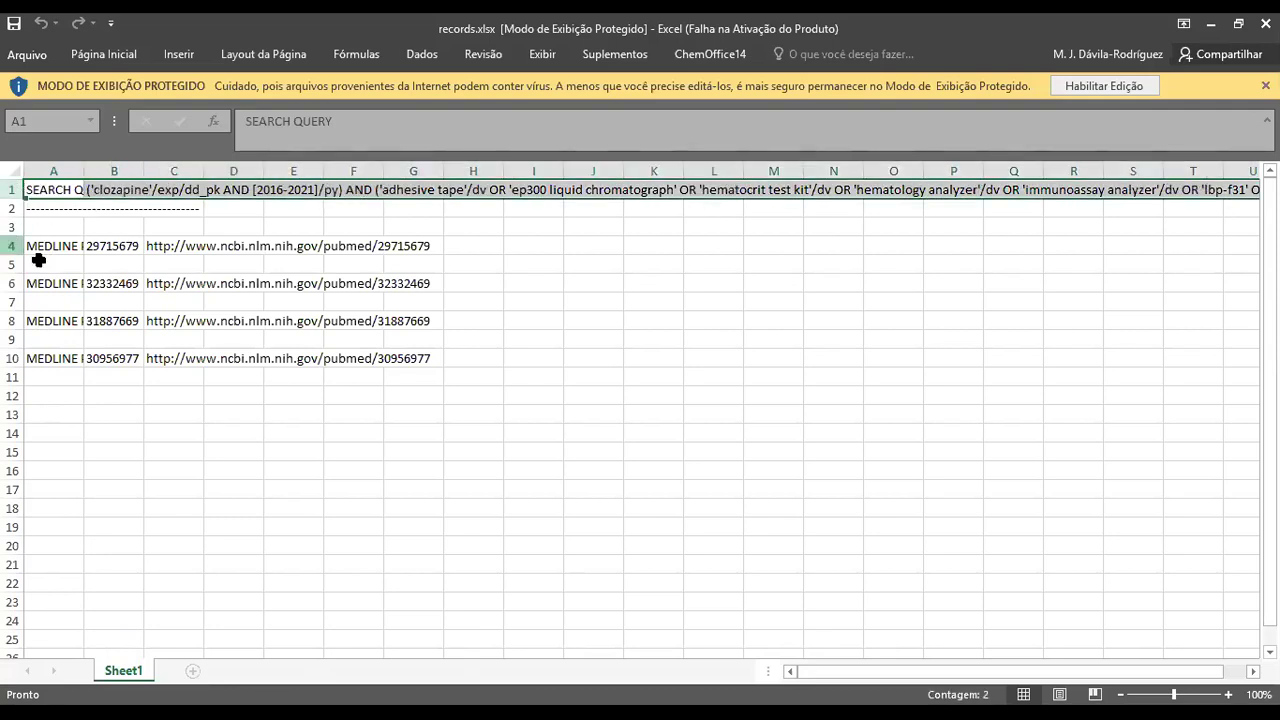
pyautogui.doubleClick(83, 170)
pyautogui.doubleClick(268, 172)
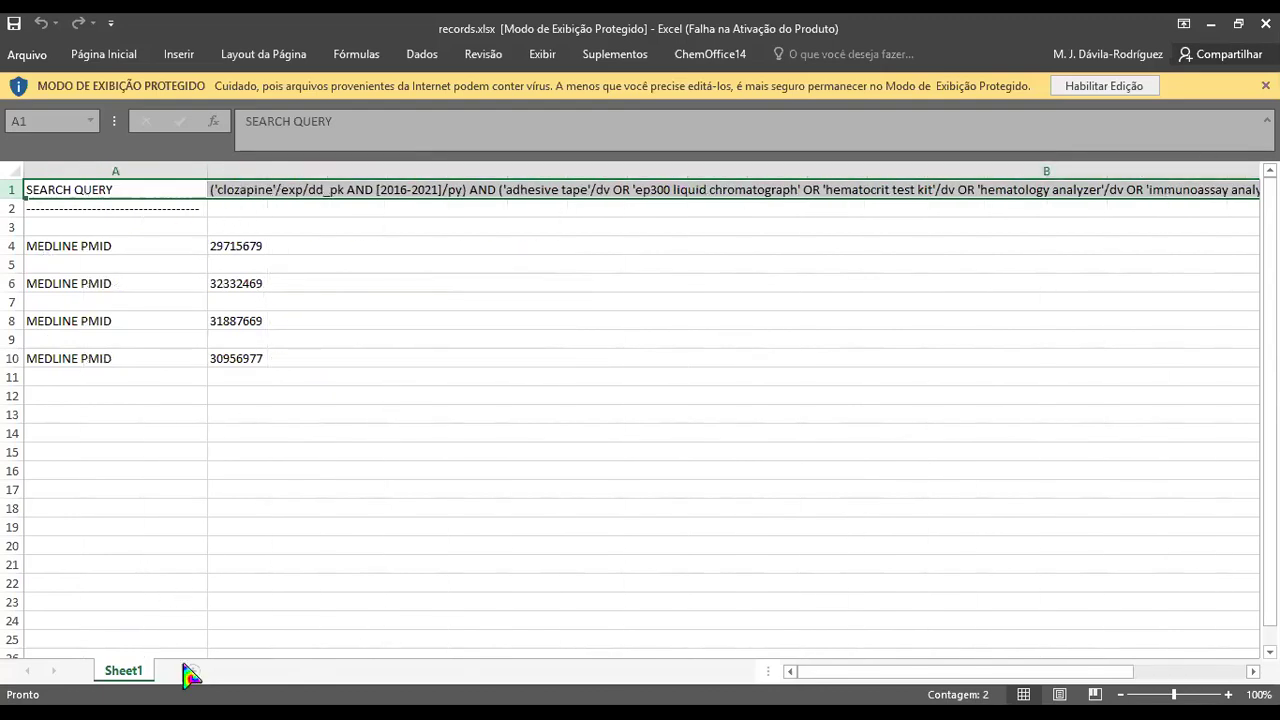
pyautogui.moveTo(909, 672); pyautogui.dragTo(1015, 668)
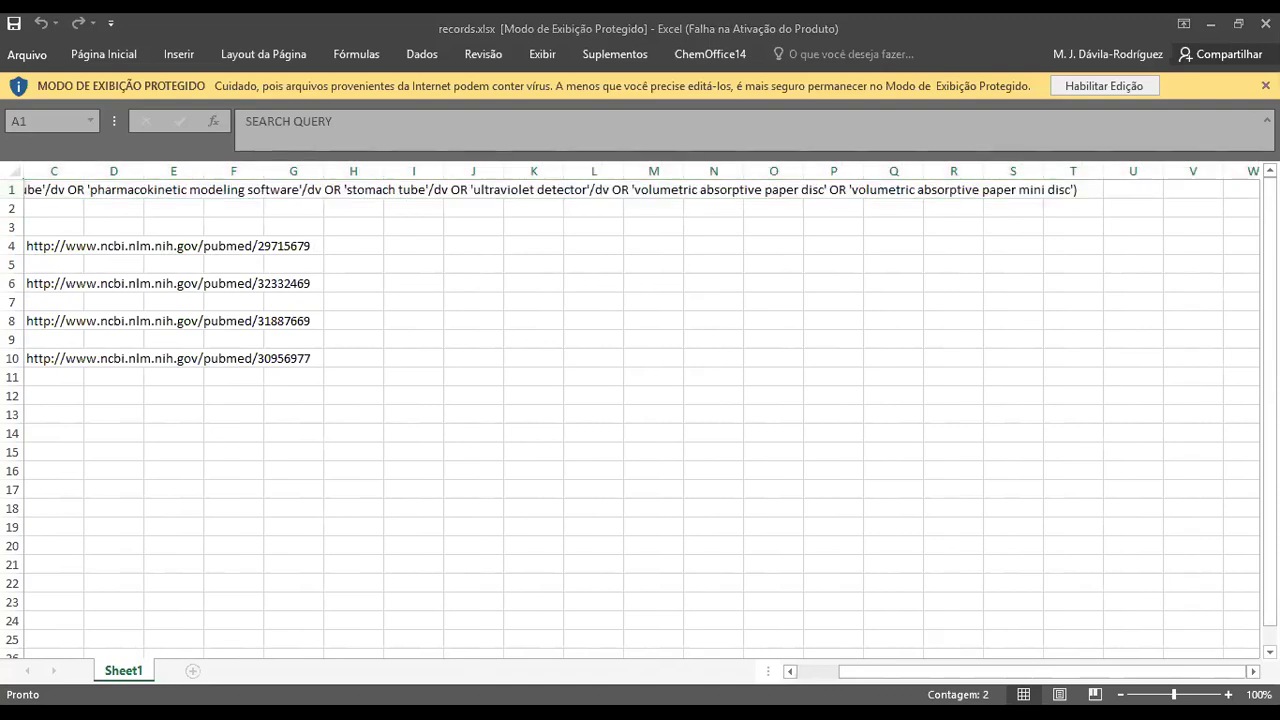
# Switch back to Embase and view the results of search #7.
pyautogui.hotkey('alt', 'Tab')
pyautogui.click(274, 29)
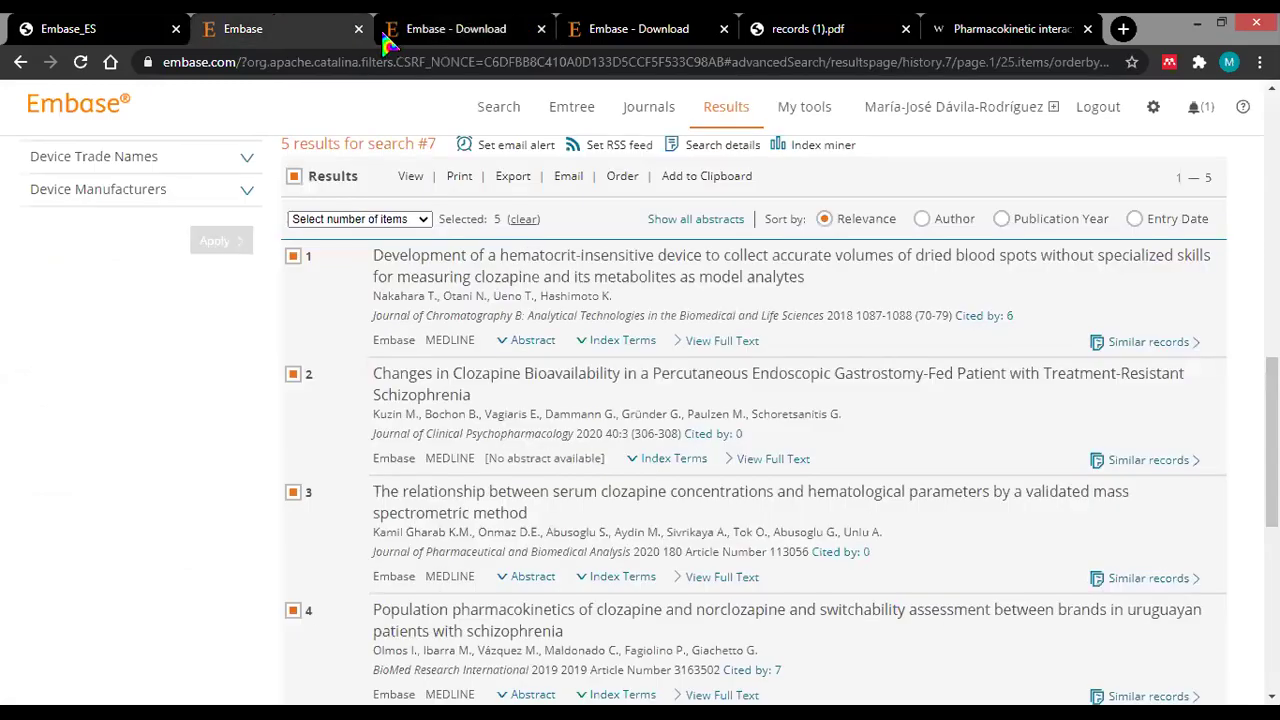
pyautogui.scroll(2, 610, 628)
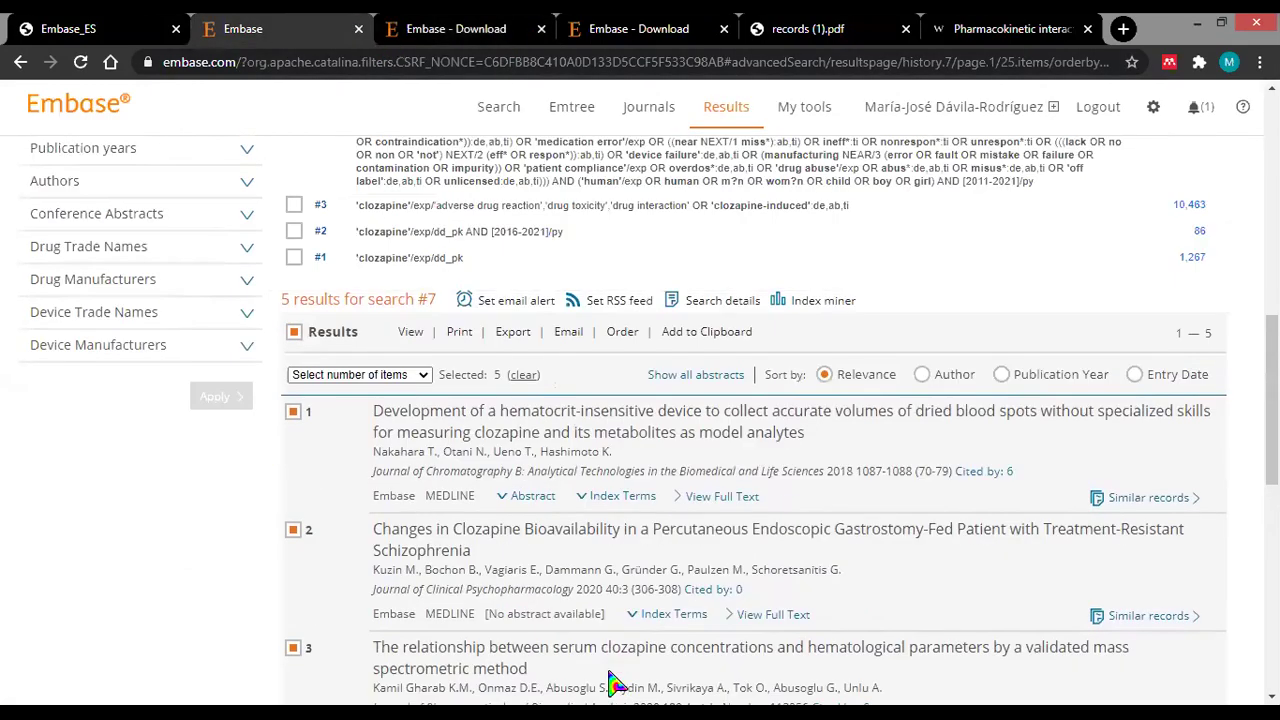